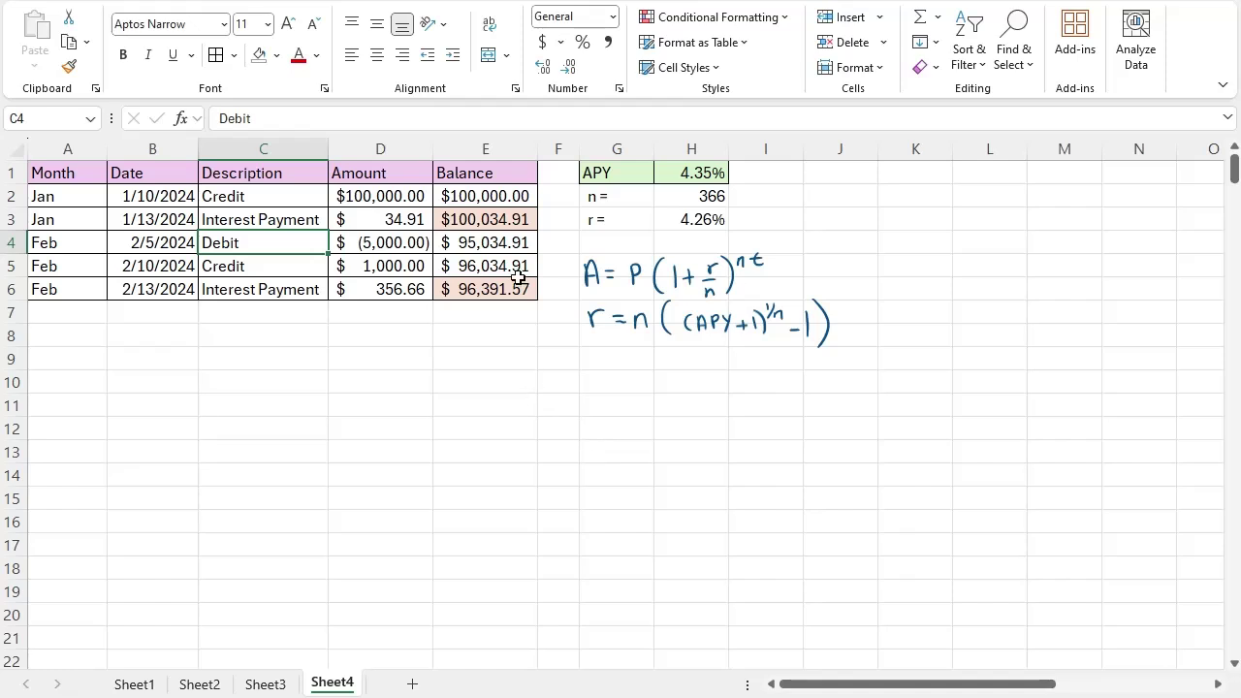
Examine the transaction table's balances, interest payments and dates, and the n value beside it
{"action": "left_click", "coordinate": [521, 219]}
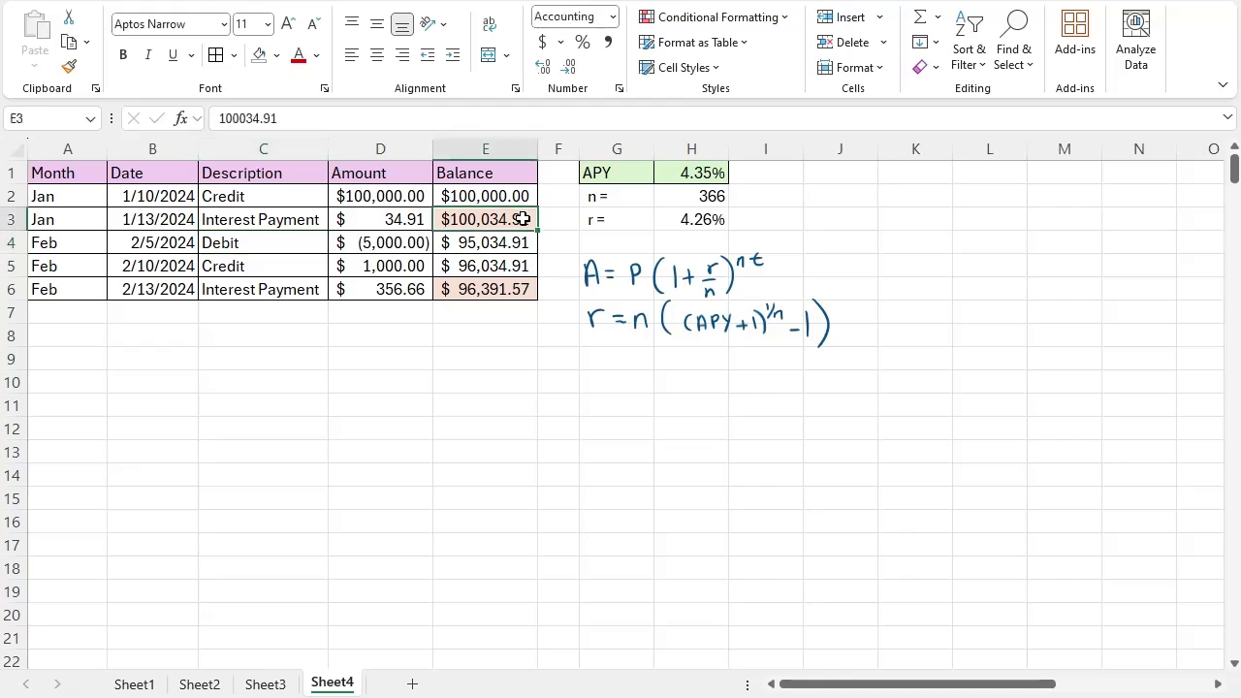
{"action": "left_click", "coordinate": [475, 200]}
{"action": "left_click", "coordinate": [405, 217]}
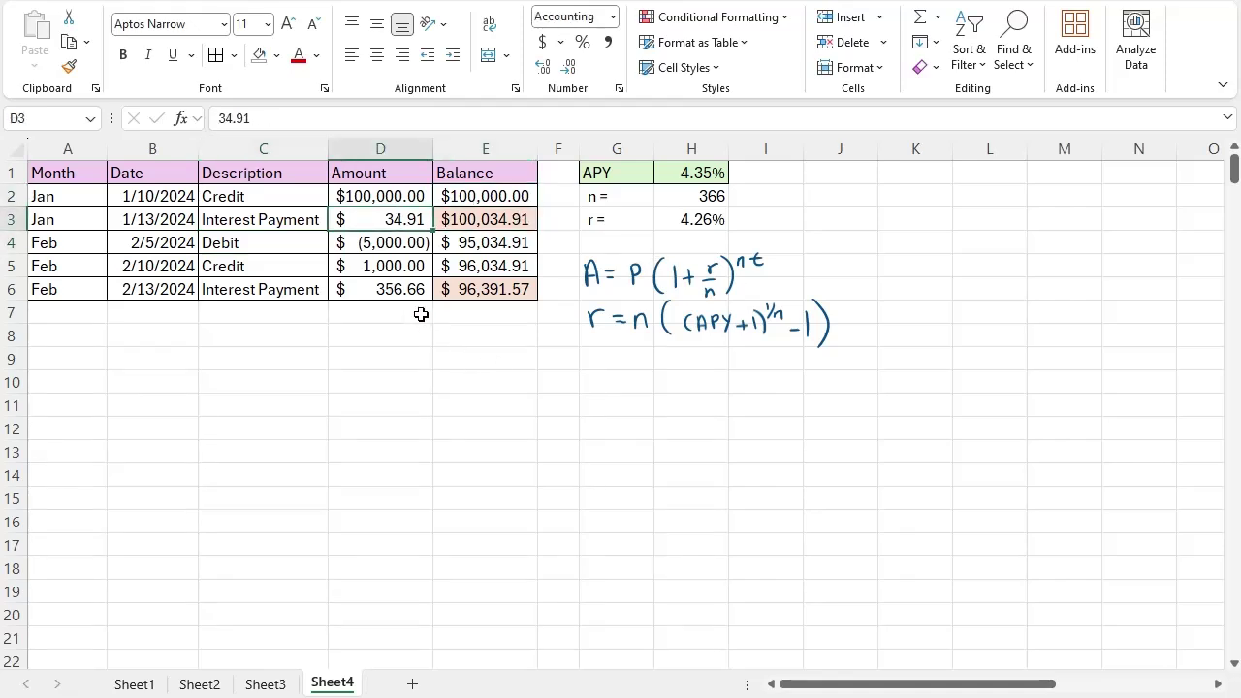
{"action": "left_click", "coordinate": [94, 259]}
{"action": "left_click_drag", "start_coordinate": [94, 259], "coordinate": [478, 270]}
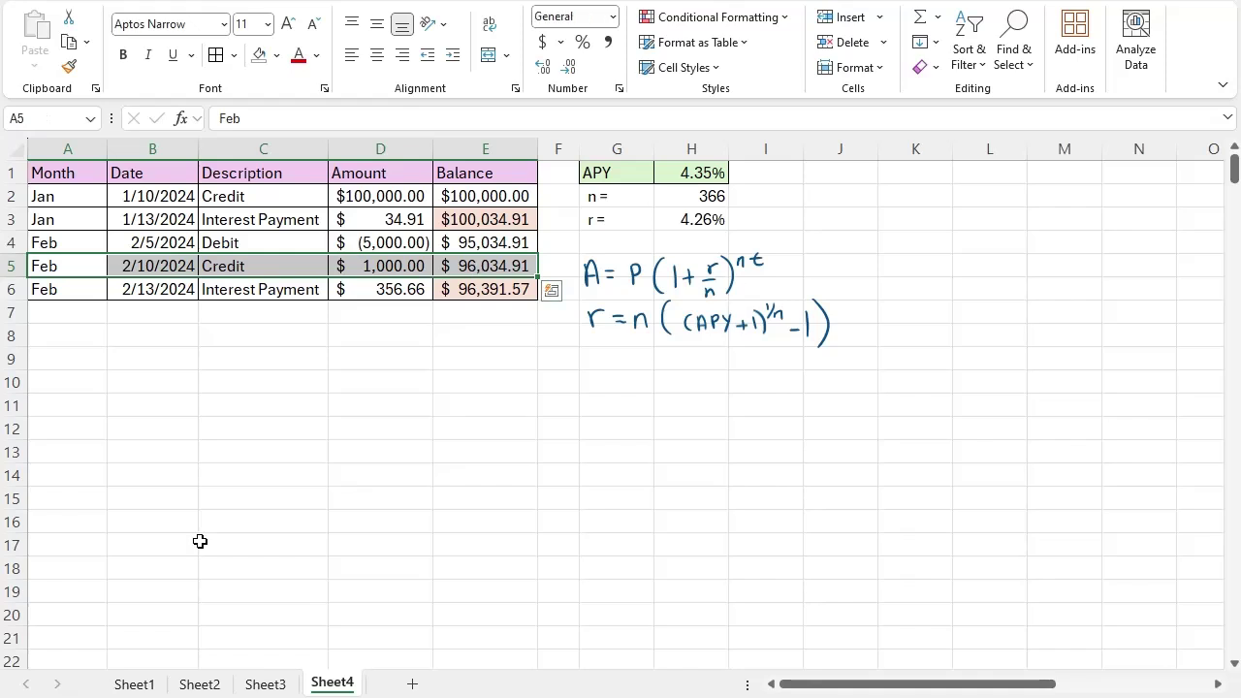
{"action": "left_click", "coordinate": [226, 538]}
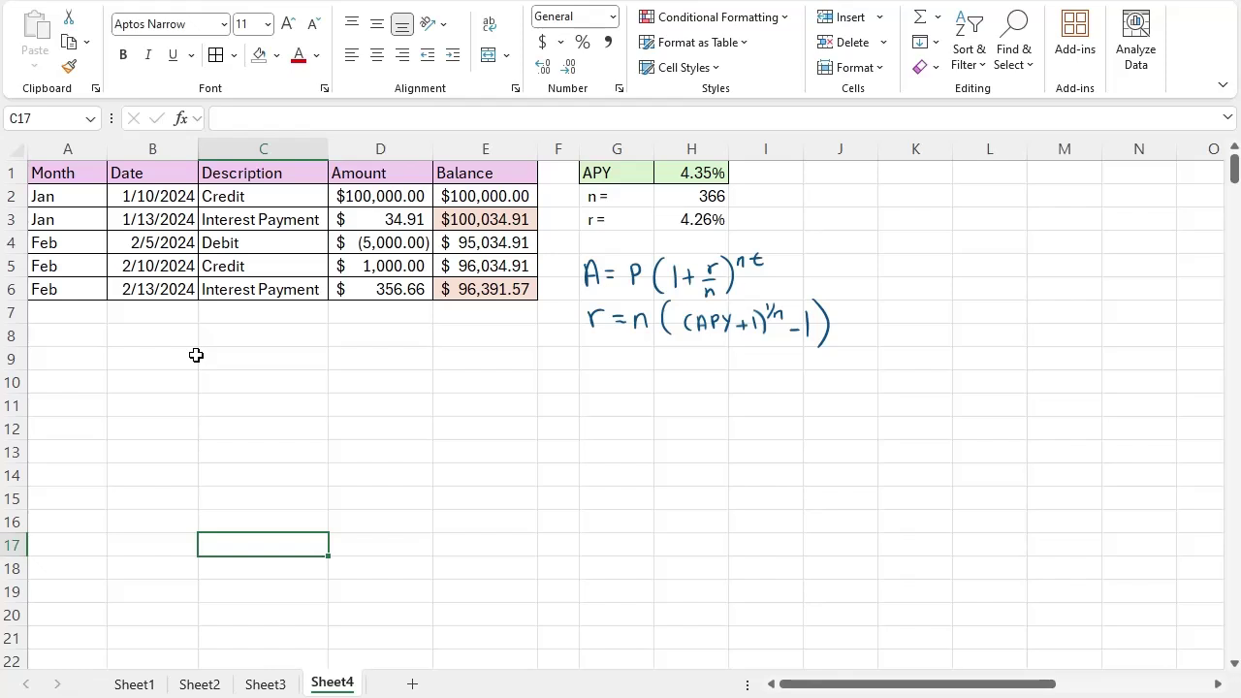
{"action": "left_click", "coordinate": [411, 287]}
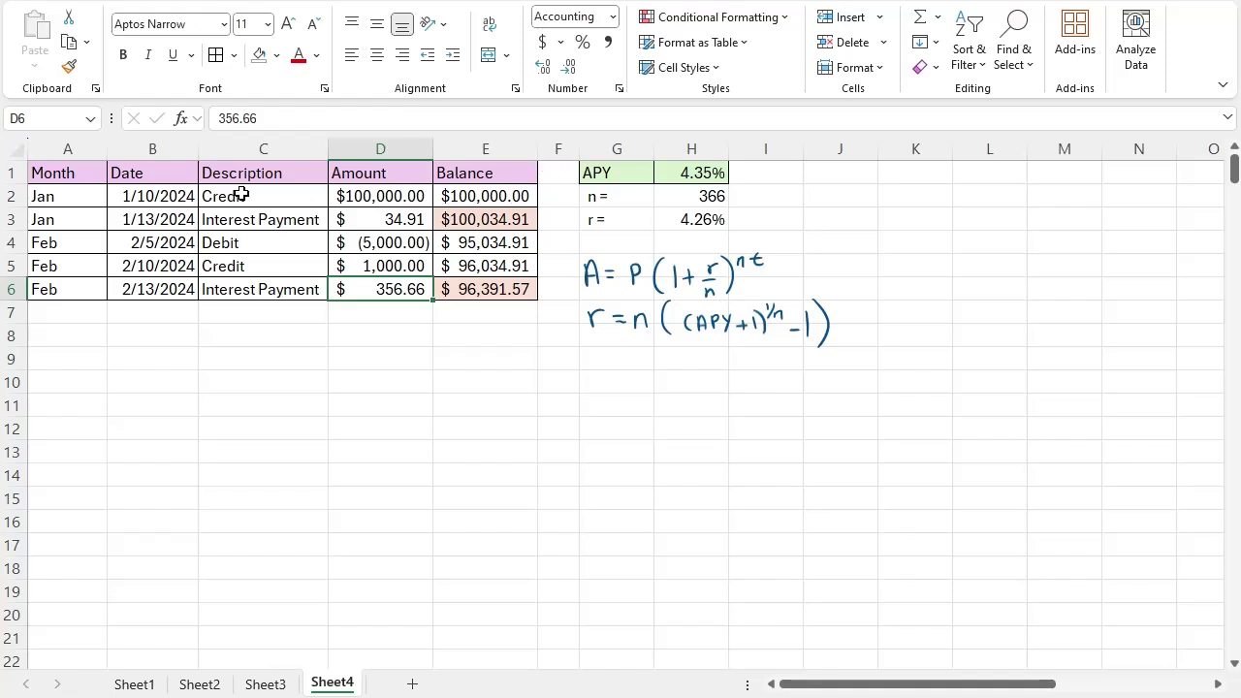
{"action": "left_click", "coordinate": [147, 220]}
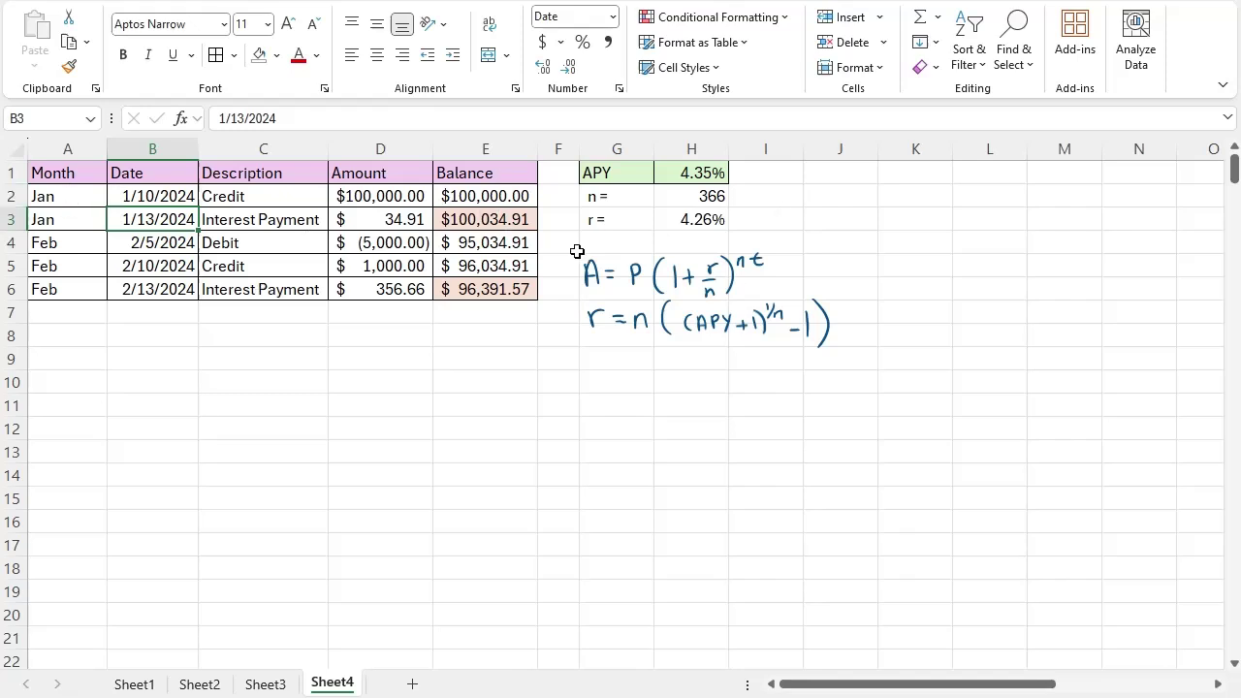
{"action": "left_click", "coordinate": [683, 202]}
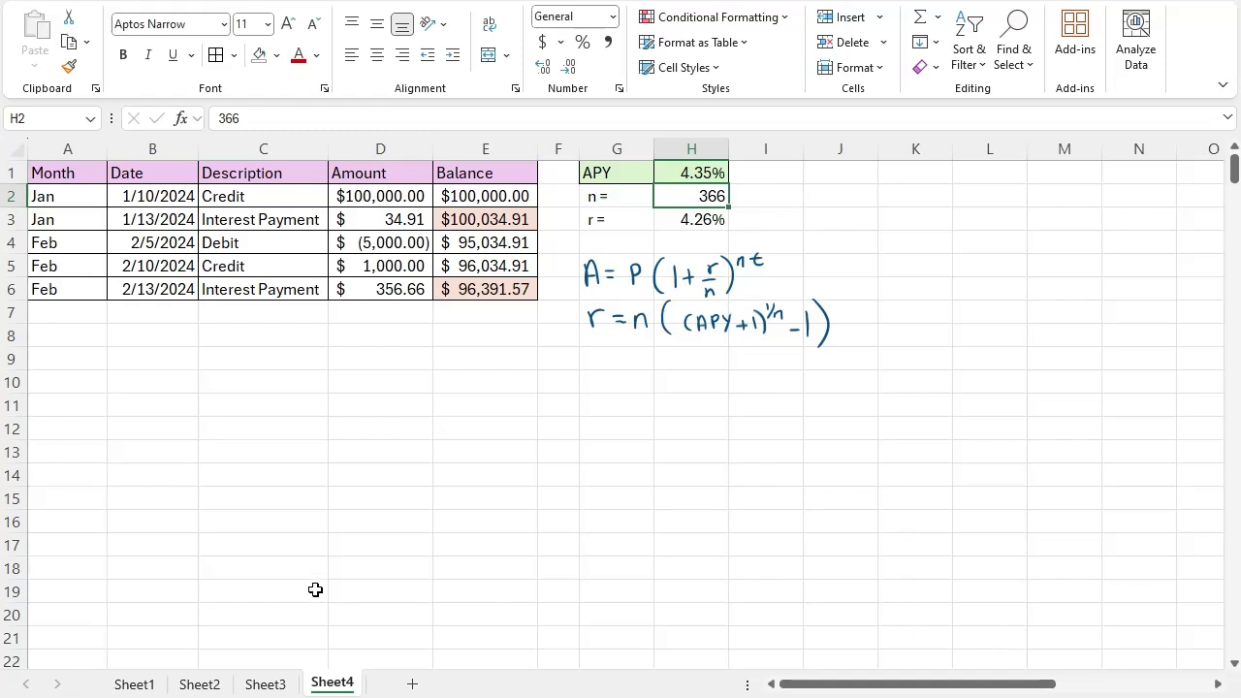
{"action": "left_click", "coordinate": [219, 292]}
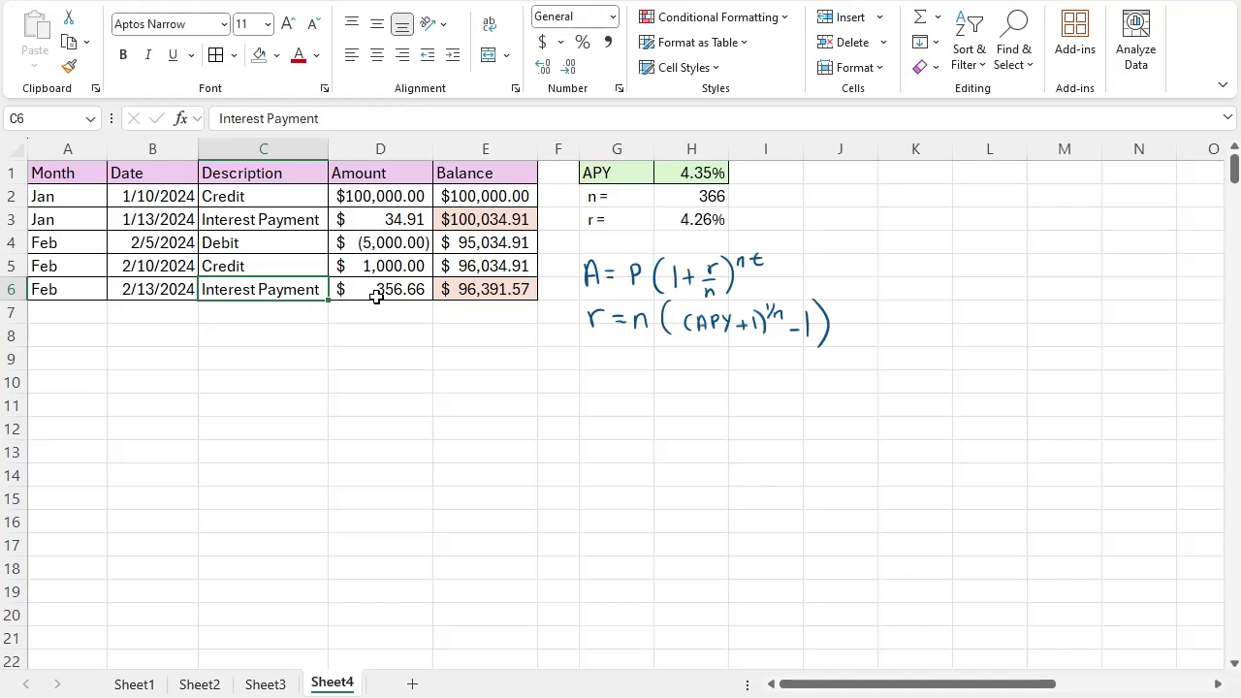
{"action": "left_click", "coordinate": [694, 196]}
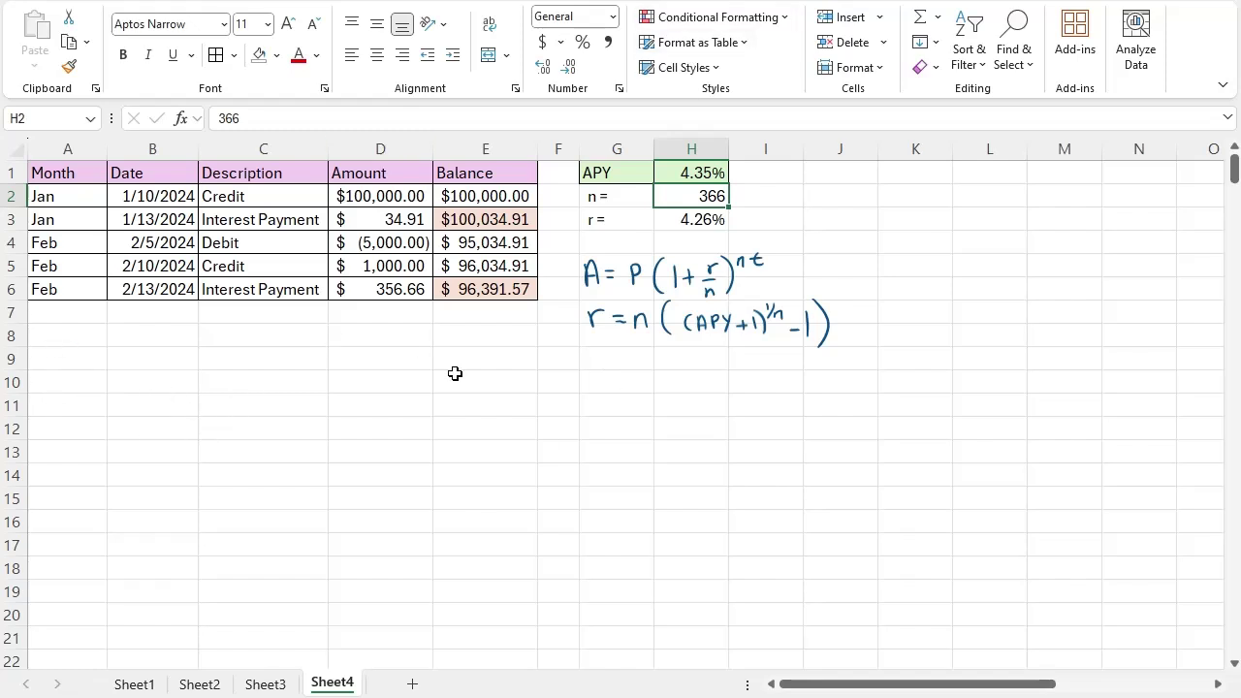
{"action": "left_click", "coordinate": [181, 375]}
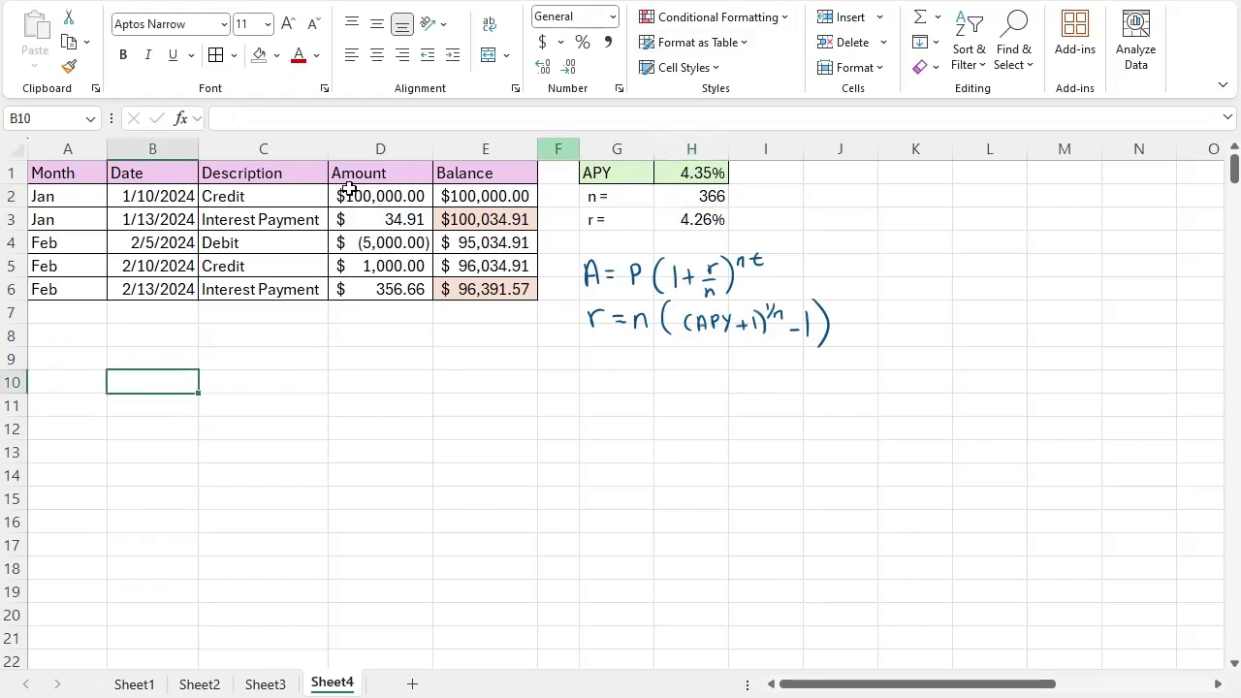
Highlight both interest payment amounts, D6 and D3, with a yellow fill
{"action": "left_click", "coordinate": [416, 287]}
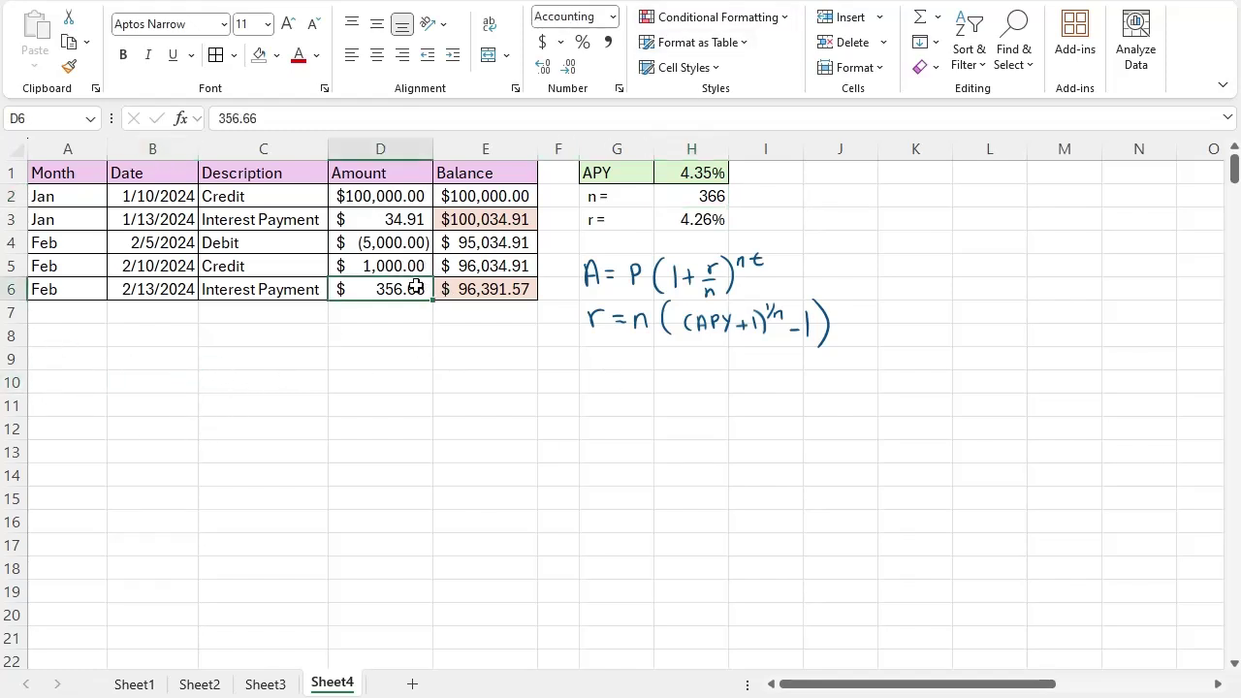
{"action": "left_click", "coordinate": [276, 56]}
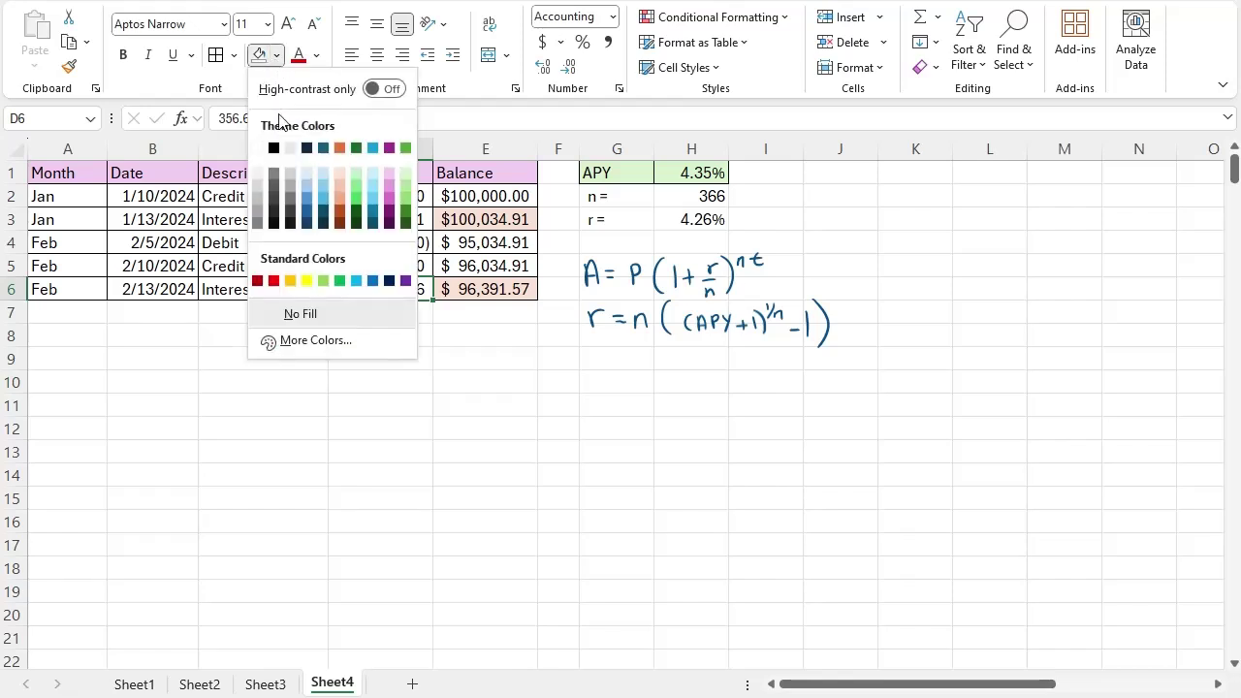
{"action": "left_click", "coordinate": [308, 281]}
{"action": "left_click", "coordinate": [385, 225]}
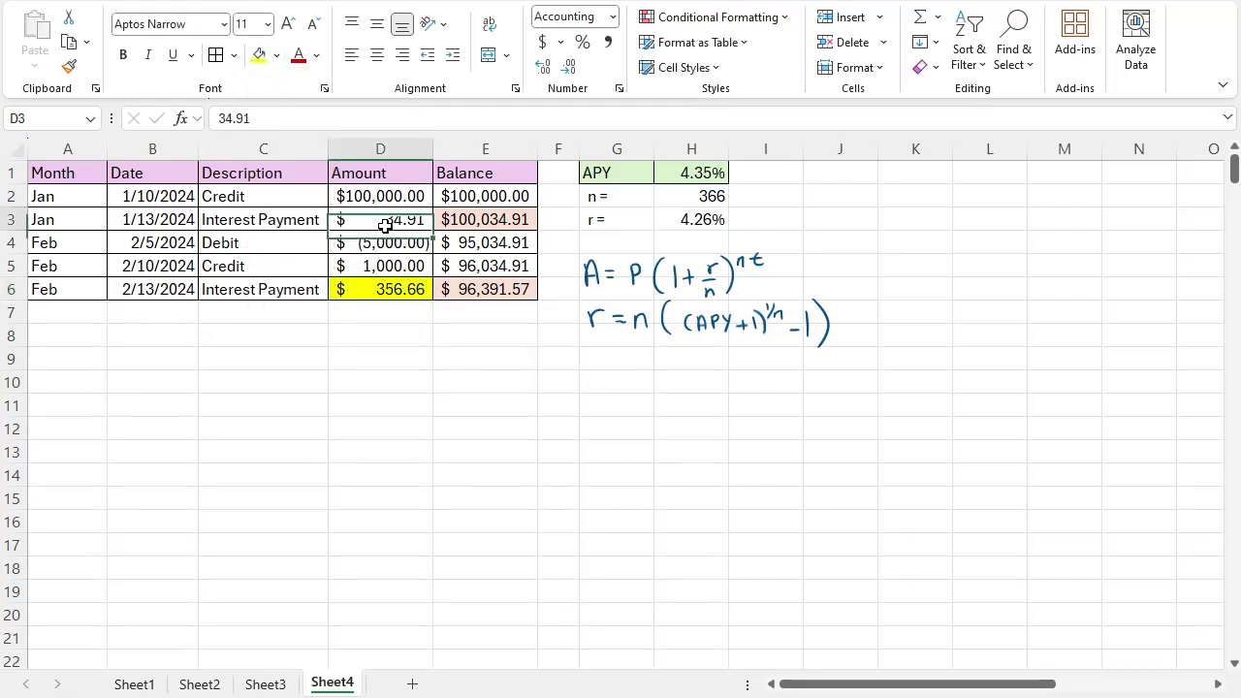
{"action": "left_click", "coordinate": [257, 55]}
{"action": "left_click", "coordinate": [501, 490]}
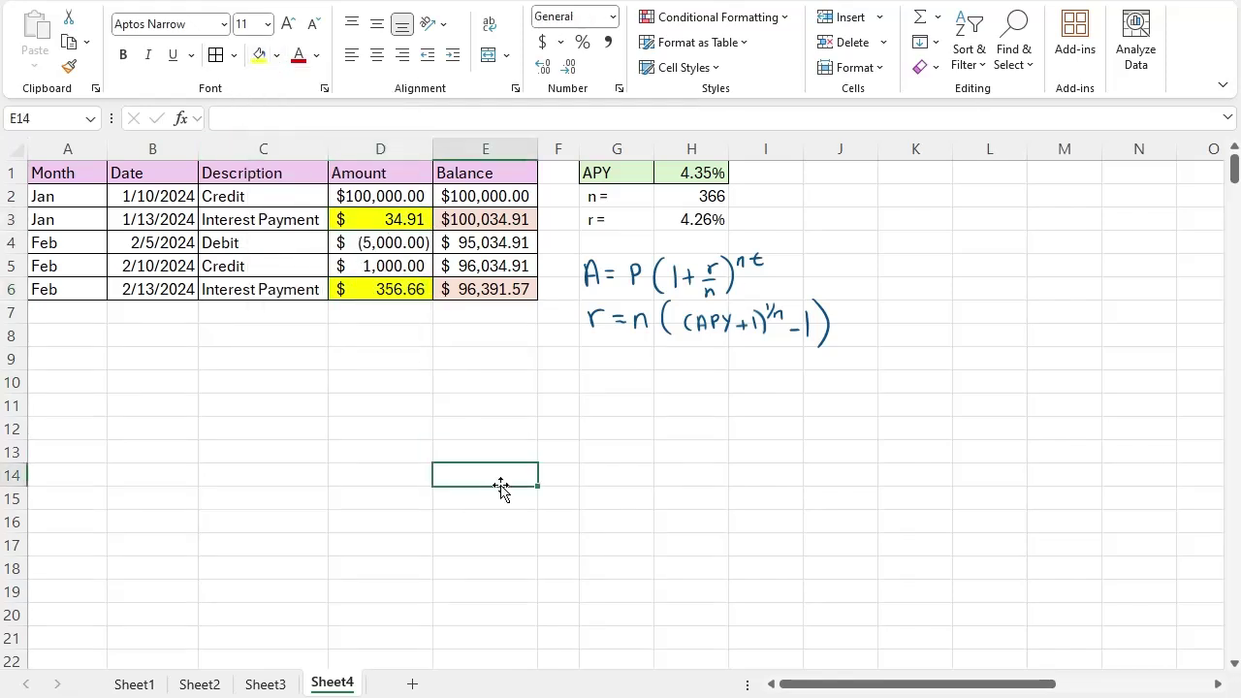
Start a new table by entering the headers Date in K1 and Debit/Credit in L1
{"action": "left_click", "coordinate": [937, 173]}
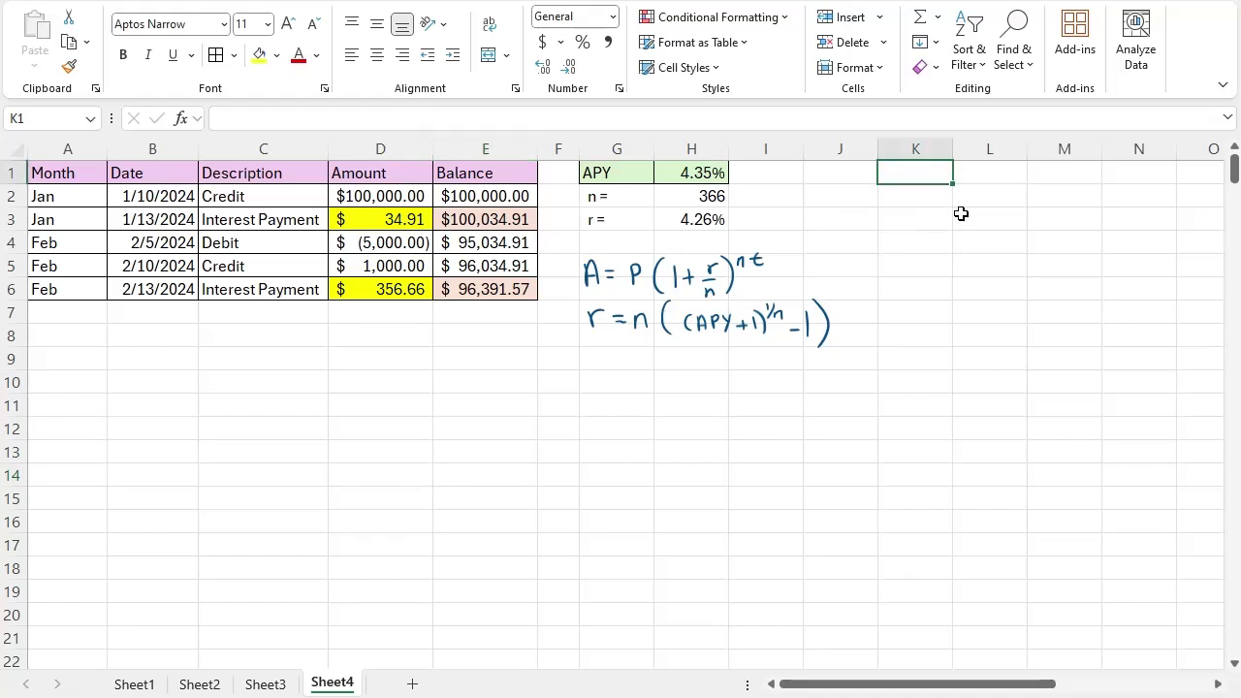
{"action": "key", "text": "Right"}
{"action": "key", "text": "Left"}
{"action": "type", "text": "Date"}
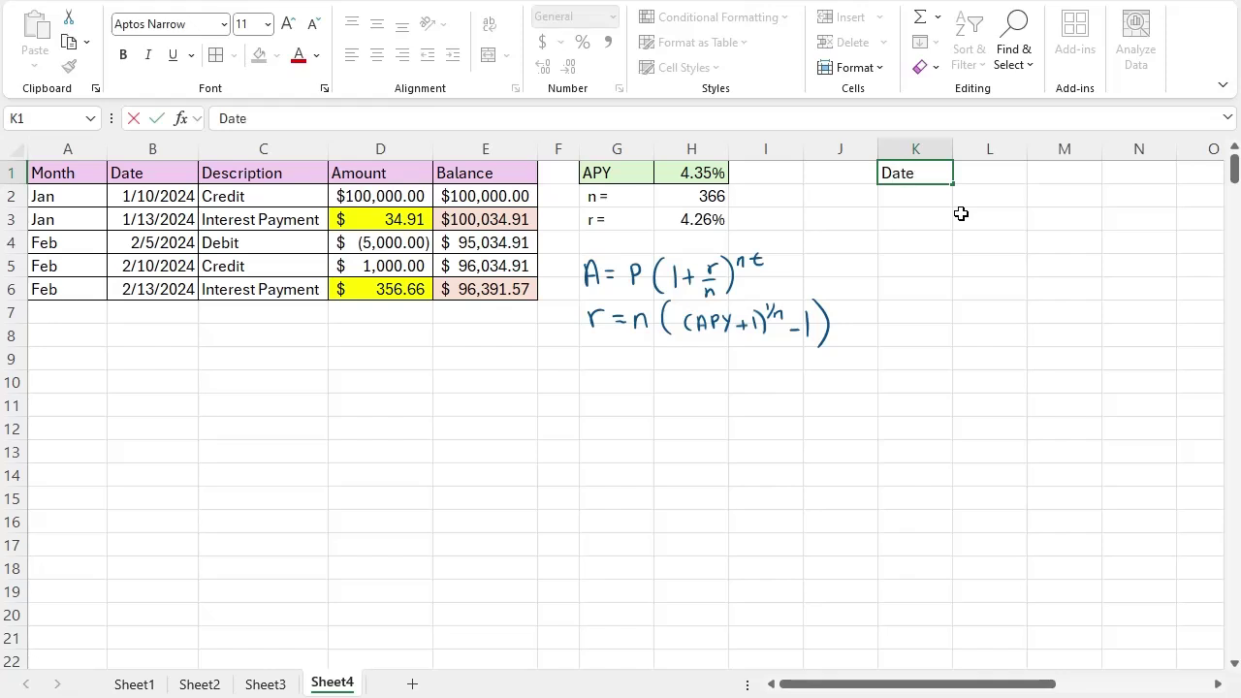
{"action": "key", "text": "Tab"}
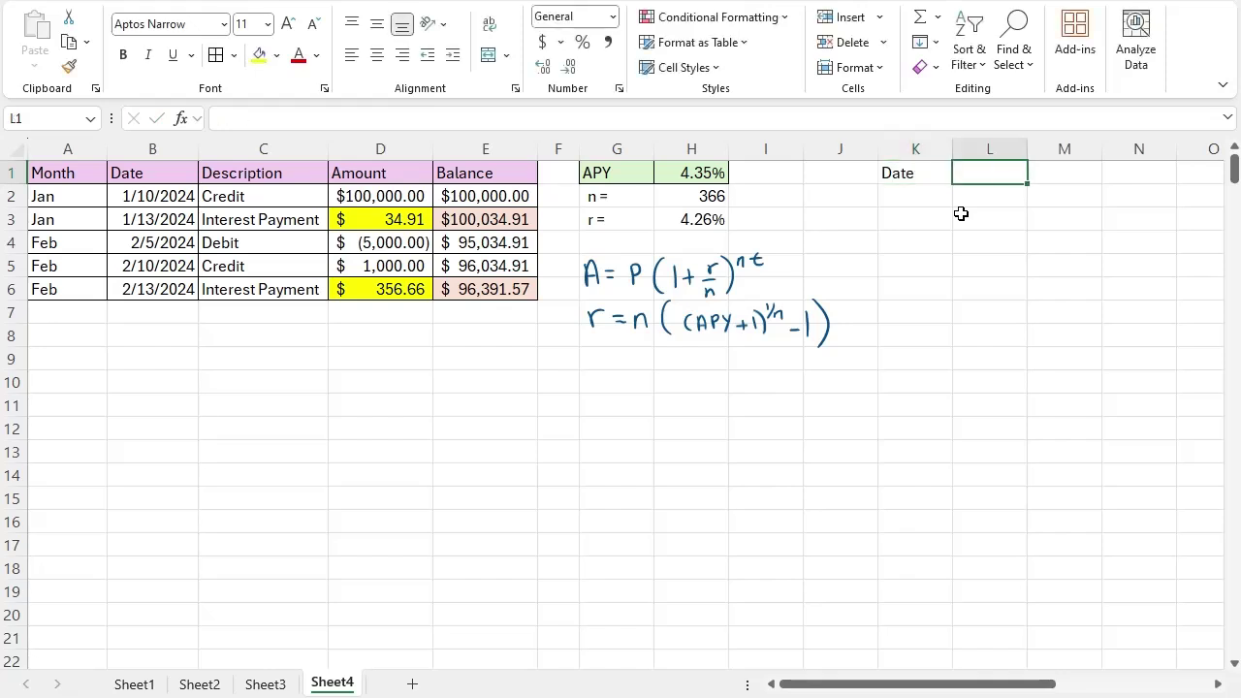
{"action": "type", "text": "Debit"}
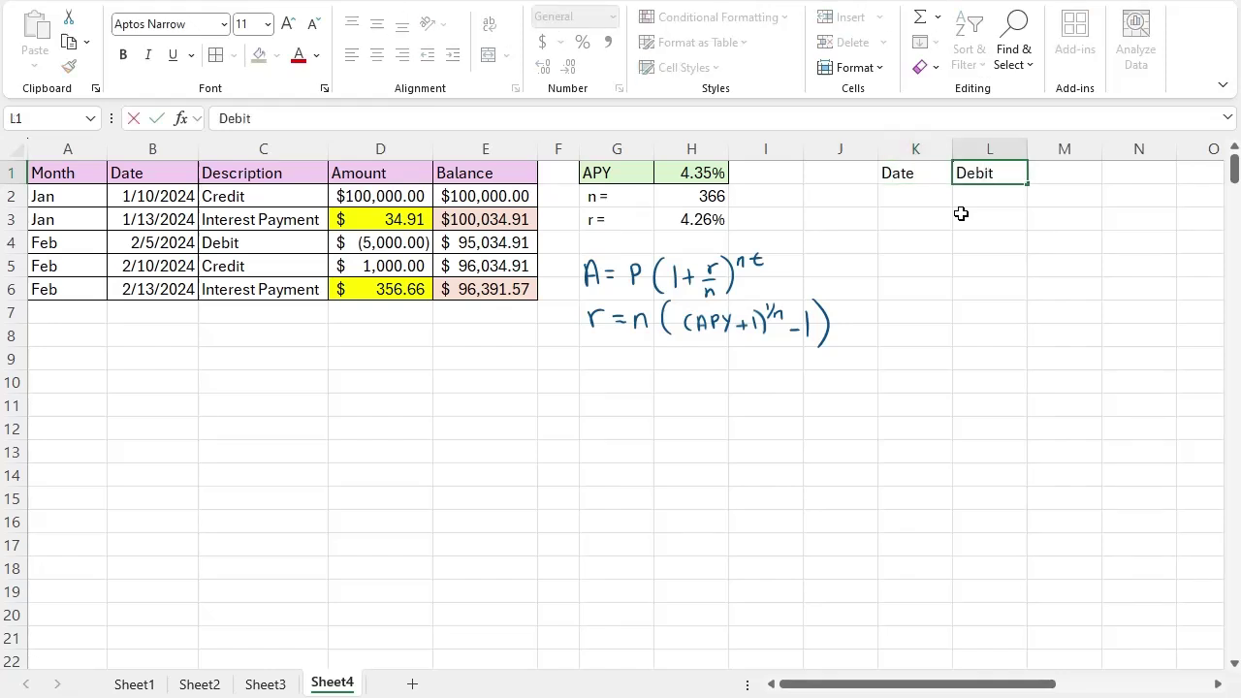
{"action": "type", "text": "/Credit"}
{"action": "key", "text": "Tab"}
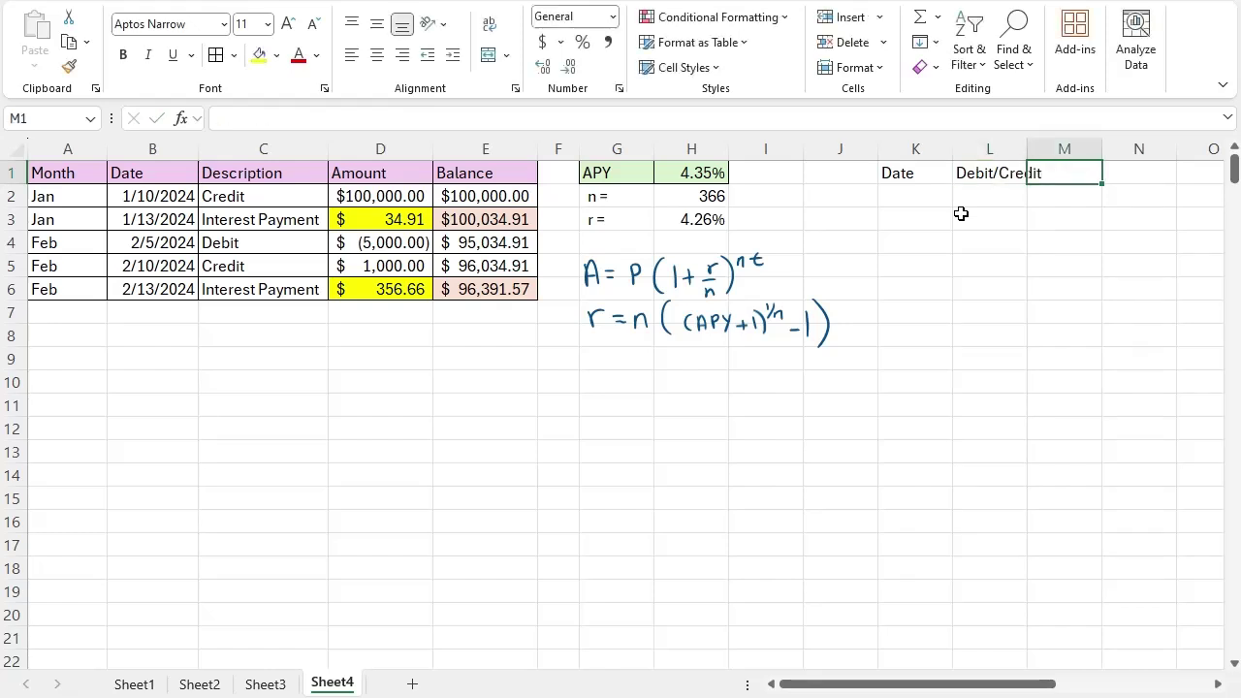
Add the headers Interest in M1 and Balance in N1, and widen column L to fit its Debit/Credit header
{"action": "type", "text": "Interest"}
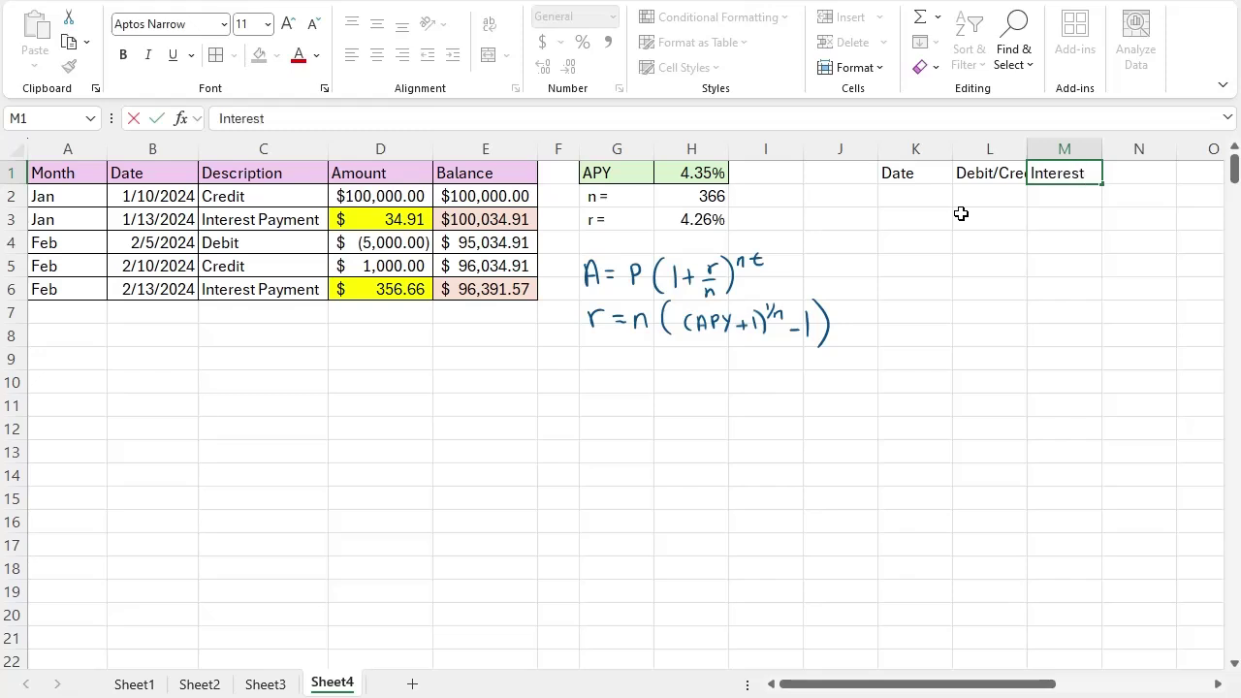
{"action": "key", "text": "Tab"}
{"action": "type", "text": "Bal"}
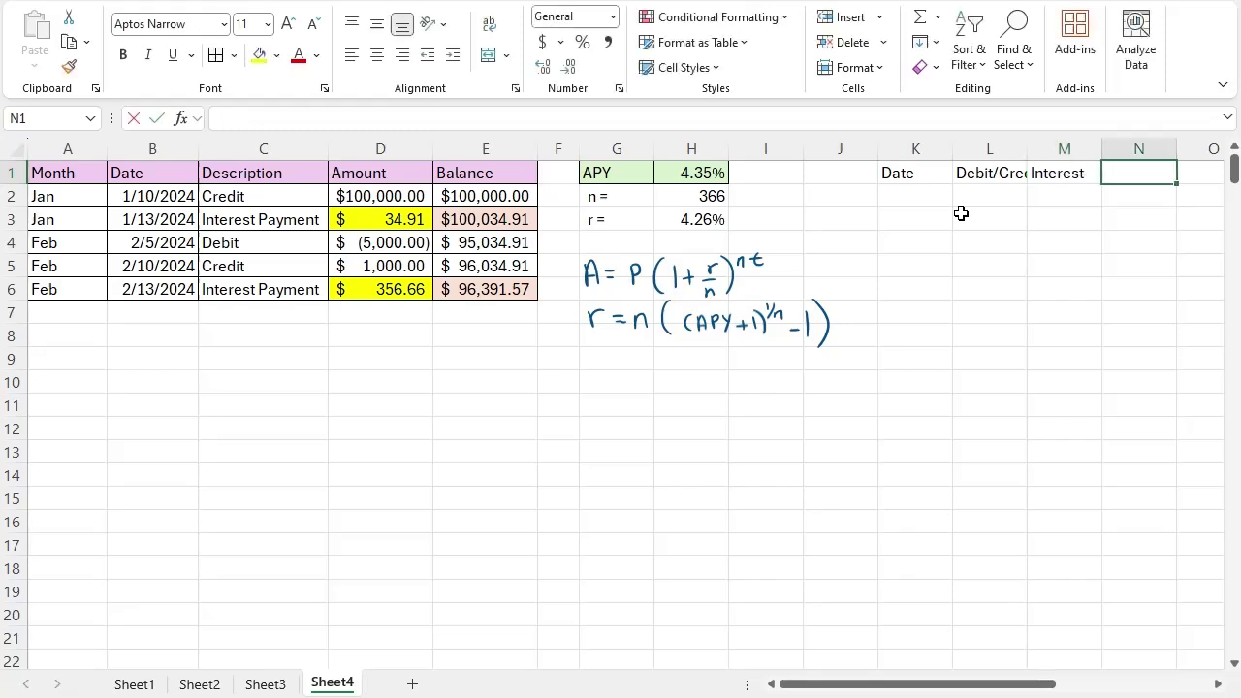
{"action": "type", "text": "an"}
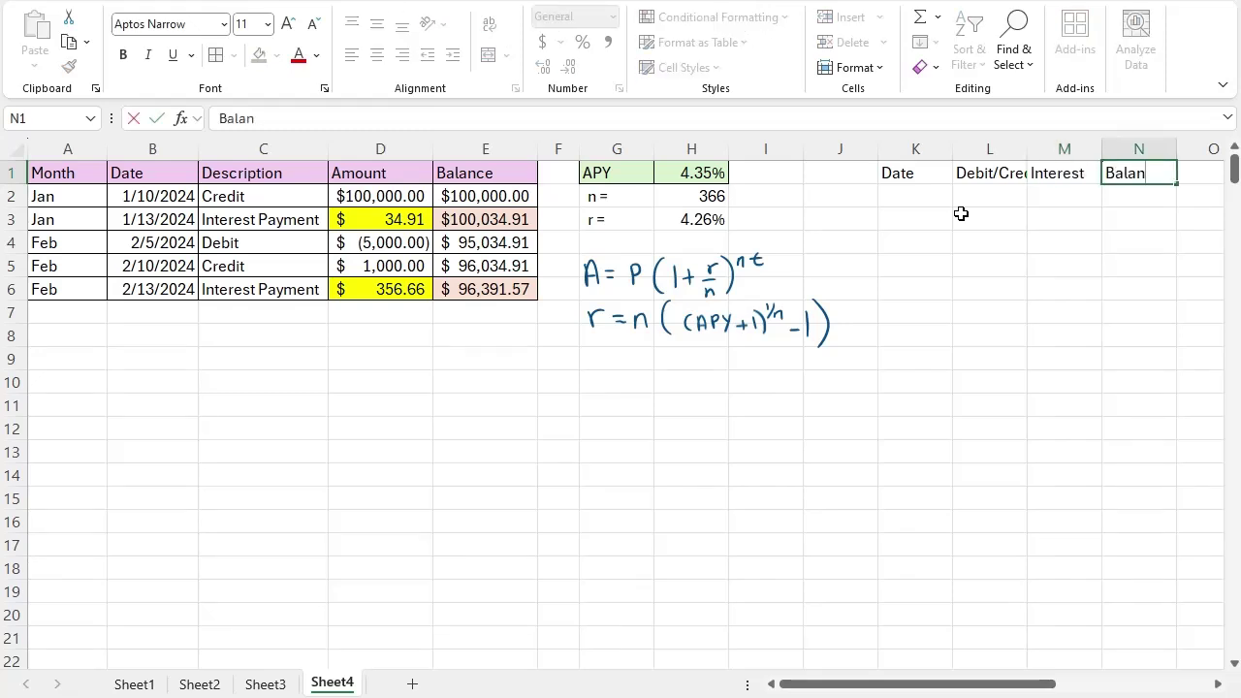
{"action": "type", "text": "ce"}
{"action": "key", "text": "ctrl+Return"}
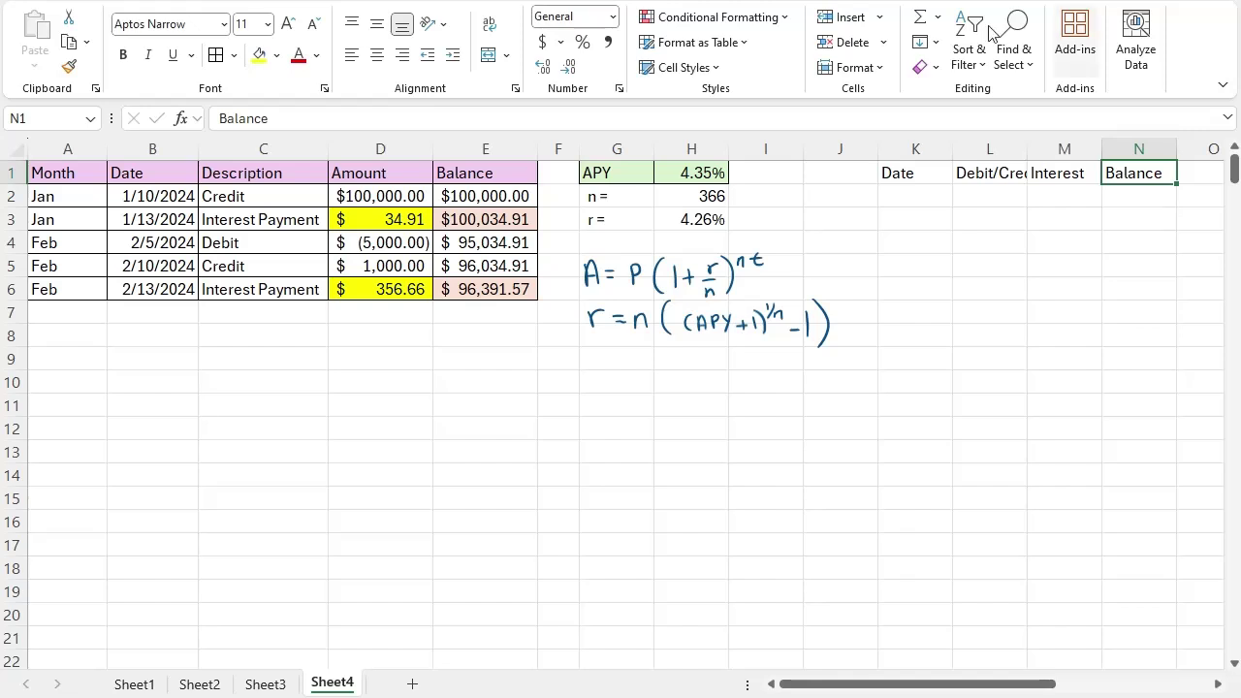
{"action": "left_click_drag", "start_coordinate": [1030, 153], "coordinate": [1048, 152]}
{"action": "left_click", "coordinate": [1047, 152]}
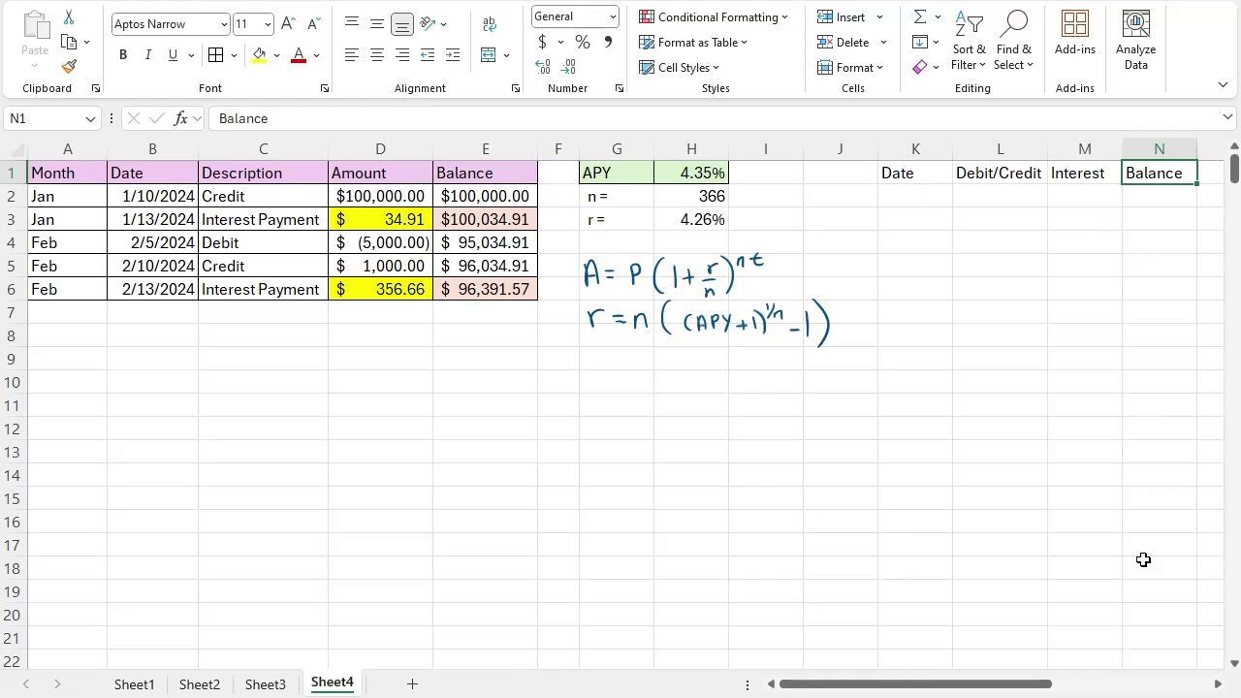
Enter 1/10/24 in K2 as the first date of the new table
{"action": "left_click", "coordinate": [936, 196]}
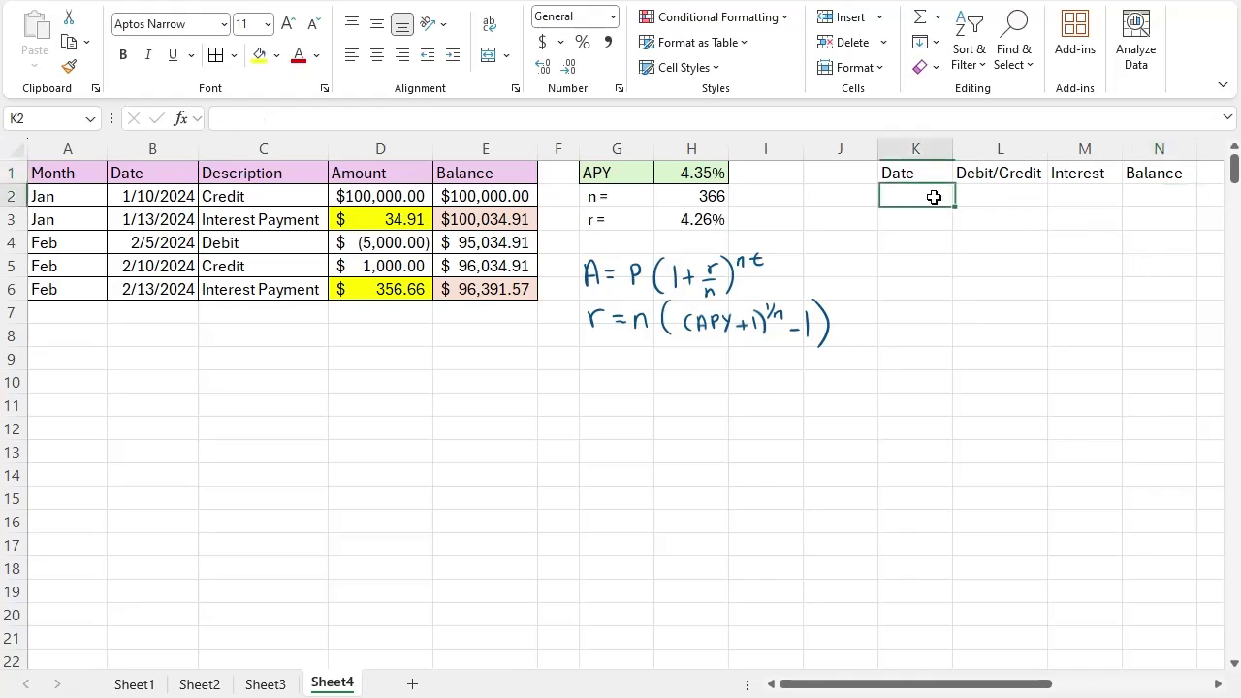
{"action": "type", "text": "1/1"}
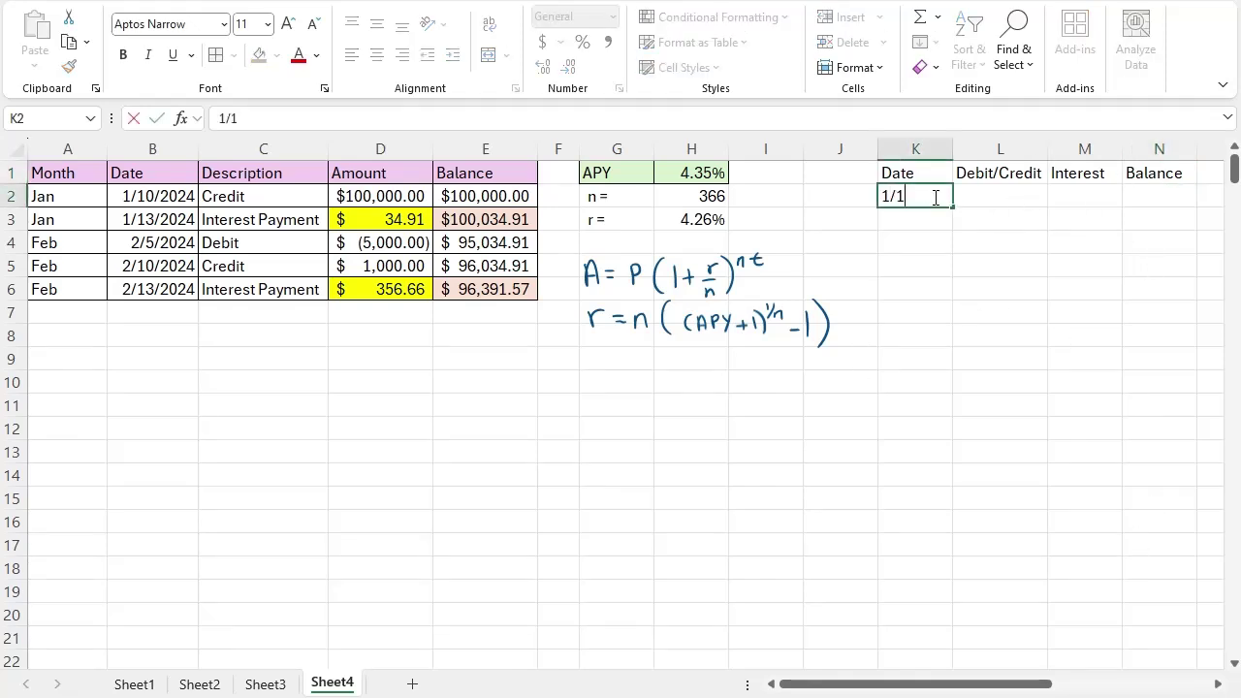
{"action": "type", "text": "0/24"}
{"action": "left_click", "coordinate": [938, 284]}
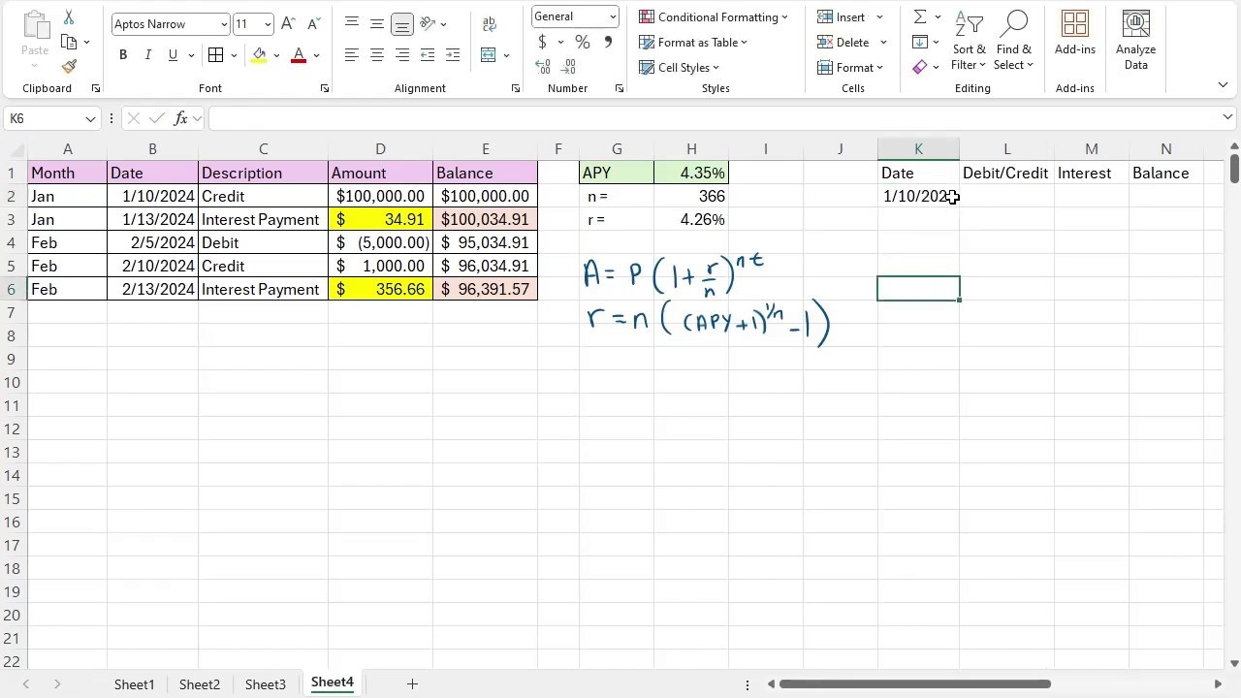
Fill consecutive daily dates from K2 down to 12/31/2024 in row 358 and autofit column K
{"action": "left_click", "coordinate": [945, 199]}
{"action": "left_click_drag", "start_coordinate": [962, 223], "coordinate": [958, 645]}
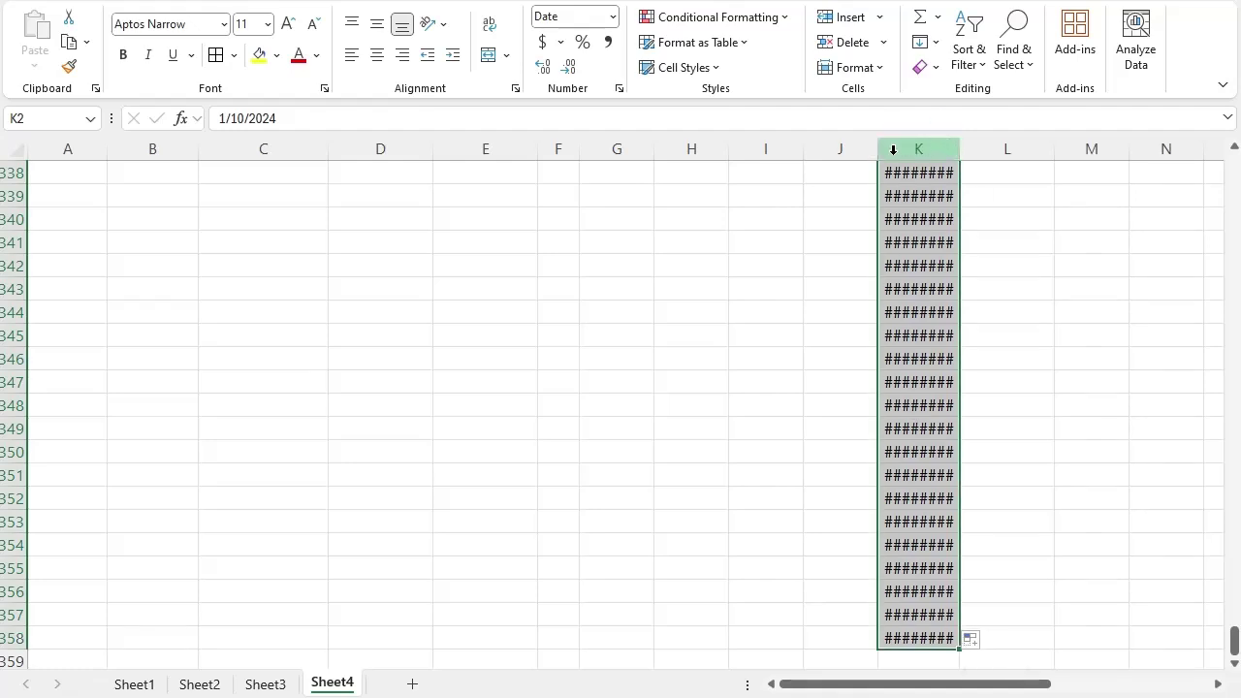
{"action": "double_click", "coordinate": [961, 151]}
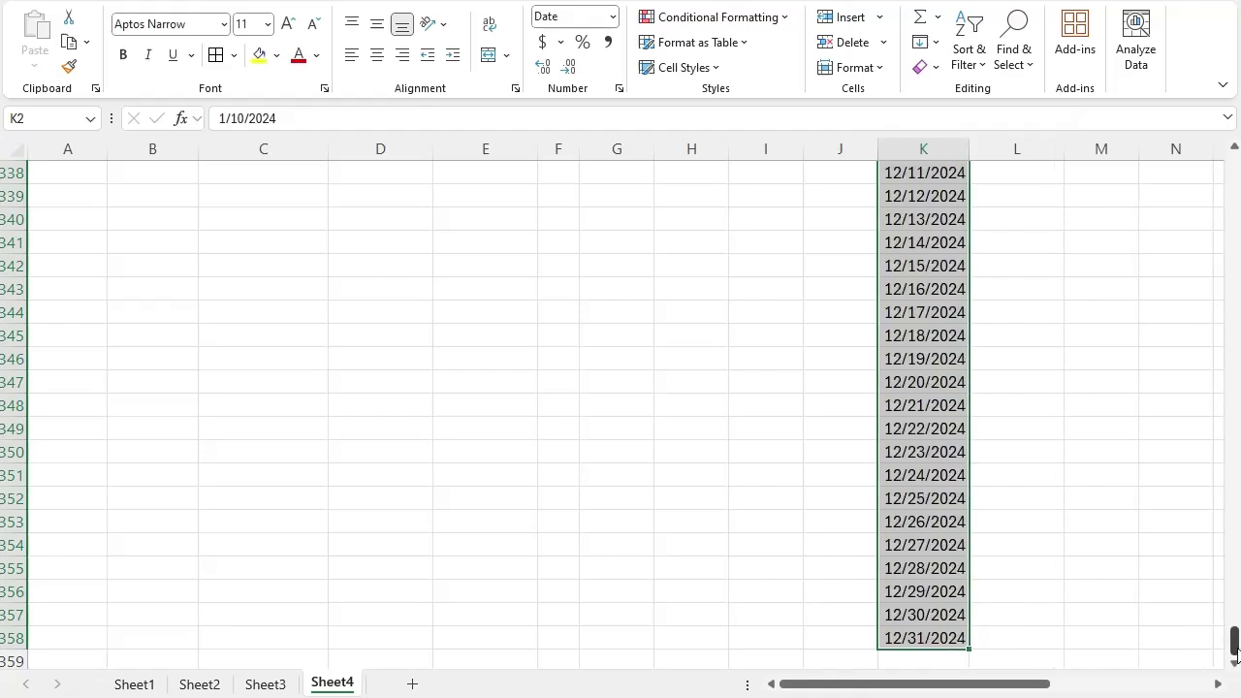
{"action": "left_click_drag", "start_coordinate": [1235, 655], "coordinate": [1233, 174]}
{"action": "left_click", "coordinate": [1072, 272]}
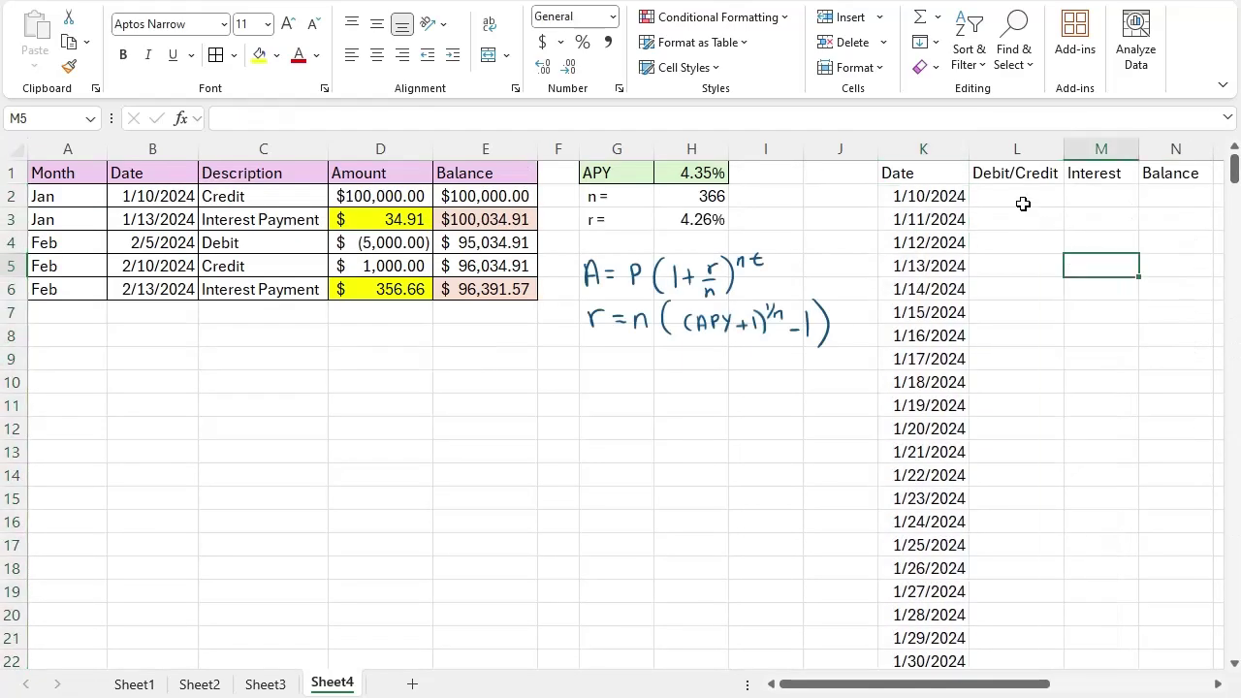
Enter 100000 as the opening balance in N2 and apply the dollar Accounting number format
{"action": "left_click", "coordinate": [1023, 200]}
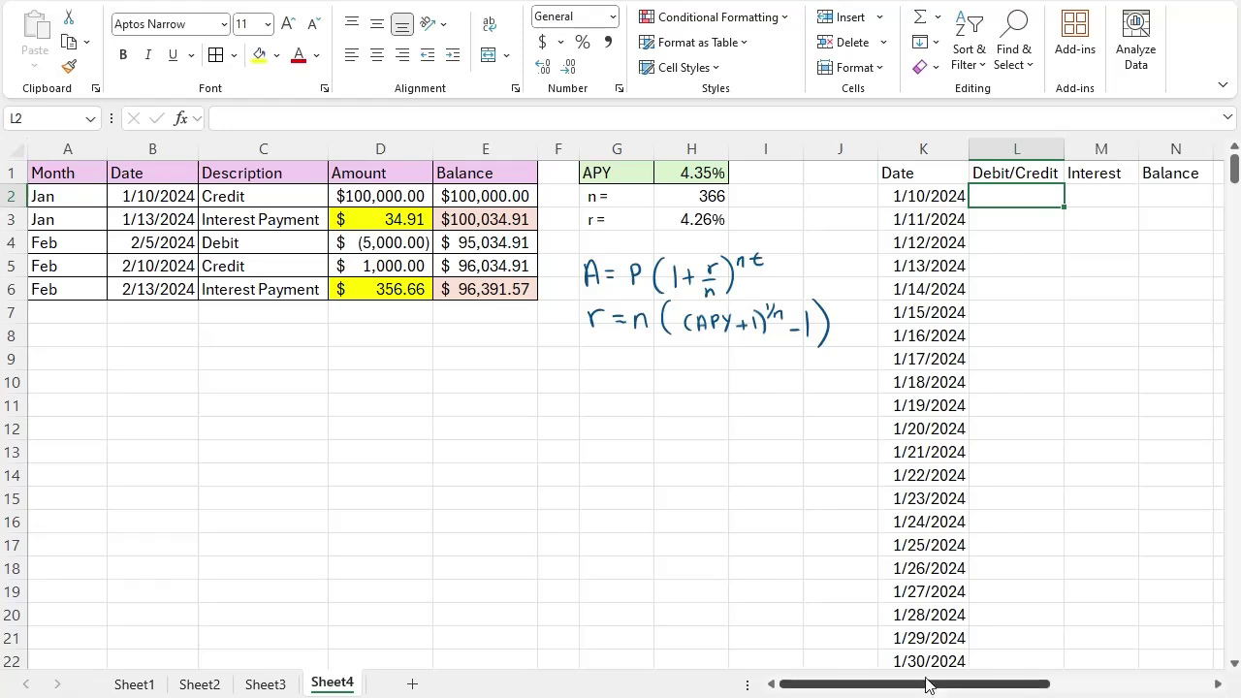
{"action": "left_click_drag", "start_coordinate": [928, 689], "coordinate": [940, 687]}
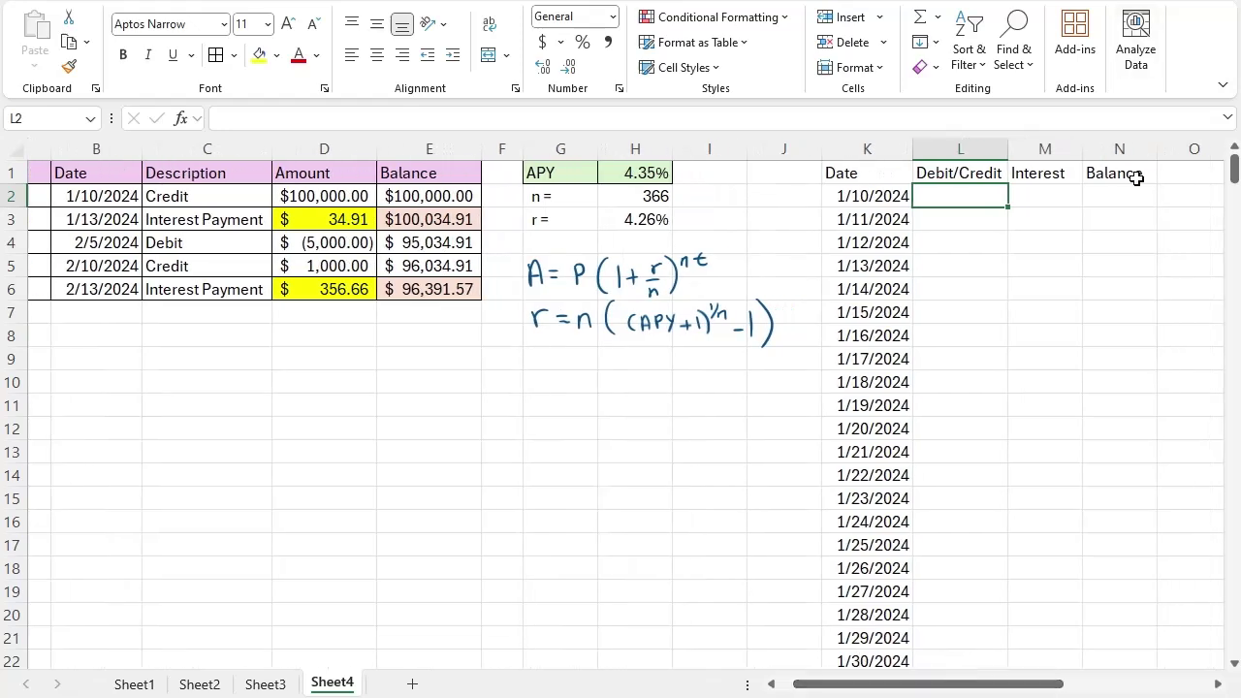
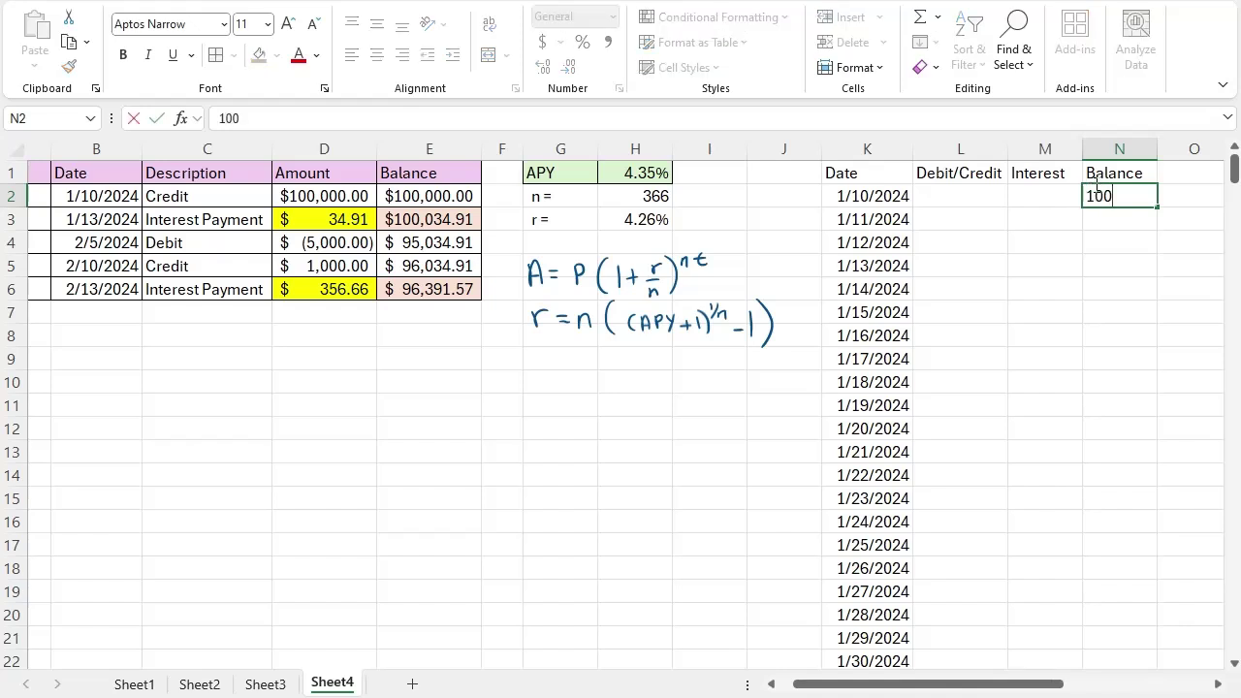
{"action": "type", "text": "000"}
{"action": "left_click", "coordinate": [1190, 237]}
{"action": "left_click", "coordinate": [1129, 196]}
{"action": "left_click", "coordinate": [543, 42]}
{"action": "left_click", "coordinate": [1105, 287]}
{"action": "left_click", "coordinate": [1172, 198]}
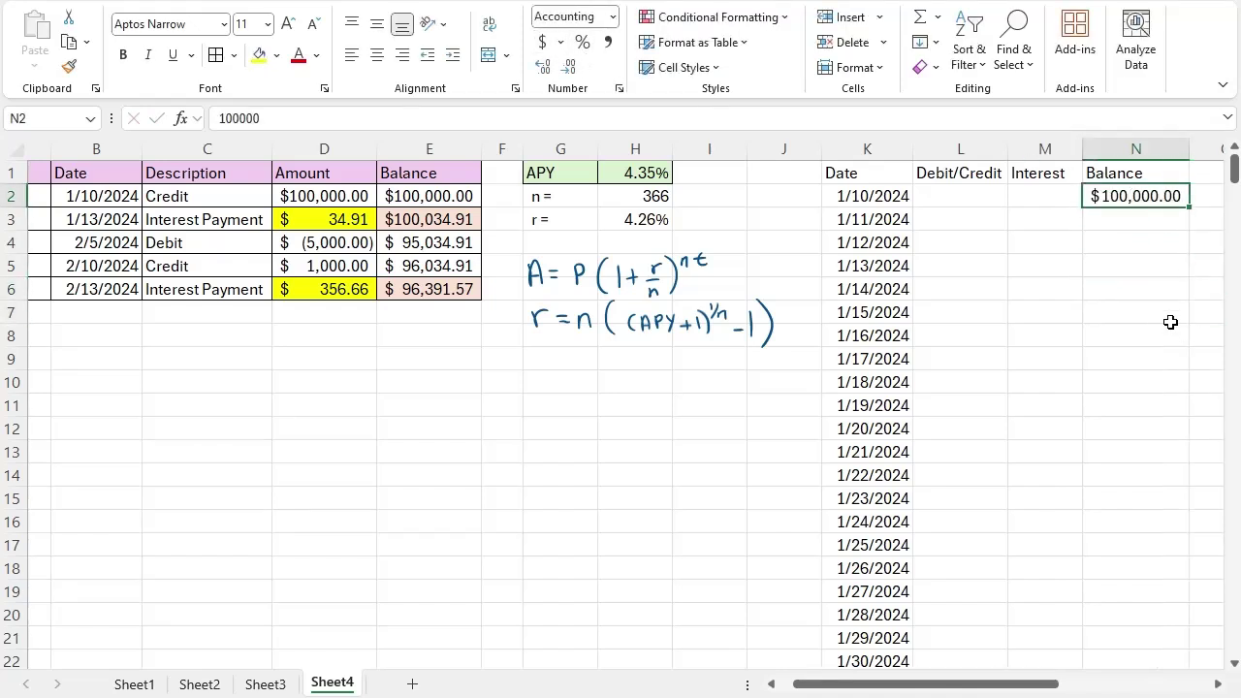
{"action": "left_click", "coordinate": [471, 204]}
{"action": "left_click", "coordinate": [1145, 222]}
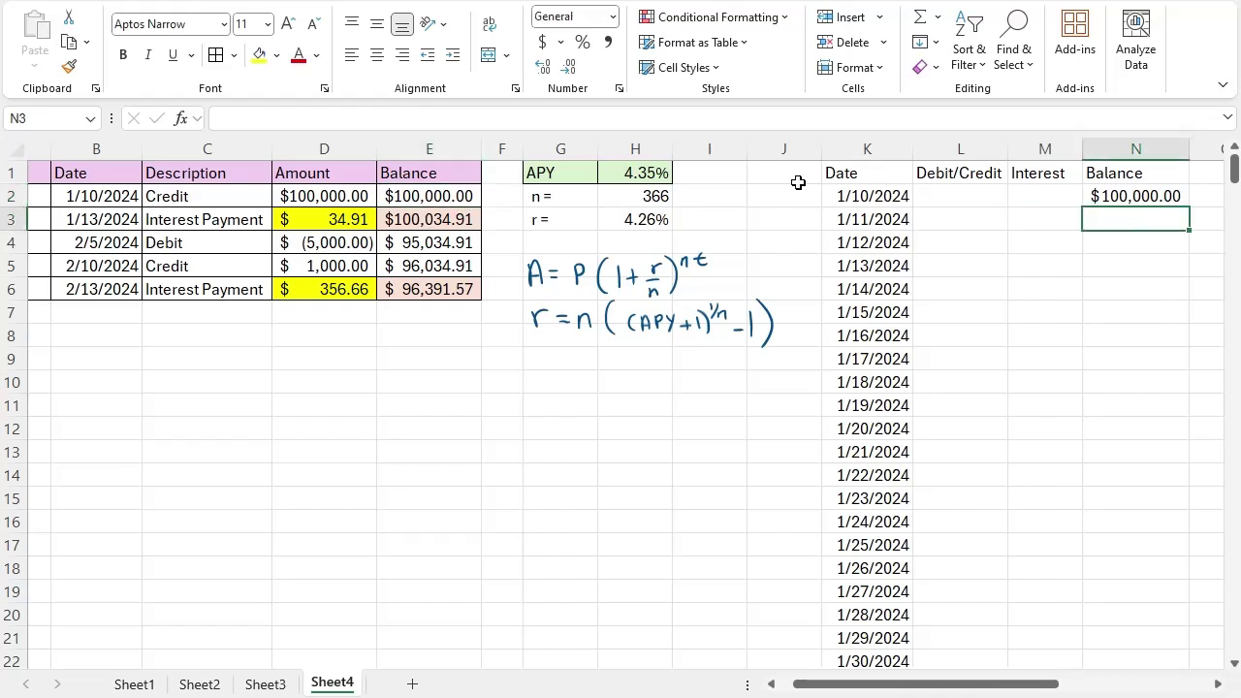
Enter the formula =N2*(1+H3/H2) in N3 to compute the 1/11/2024 balance with one day of compounding
{"action": "left_click_drag", "start_coordinate": [875, 193], "coordinate": [1105, 194]}
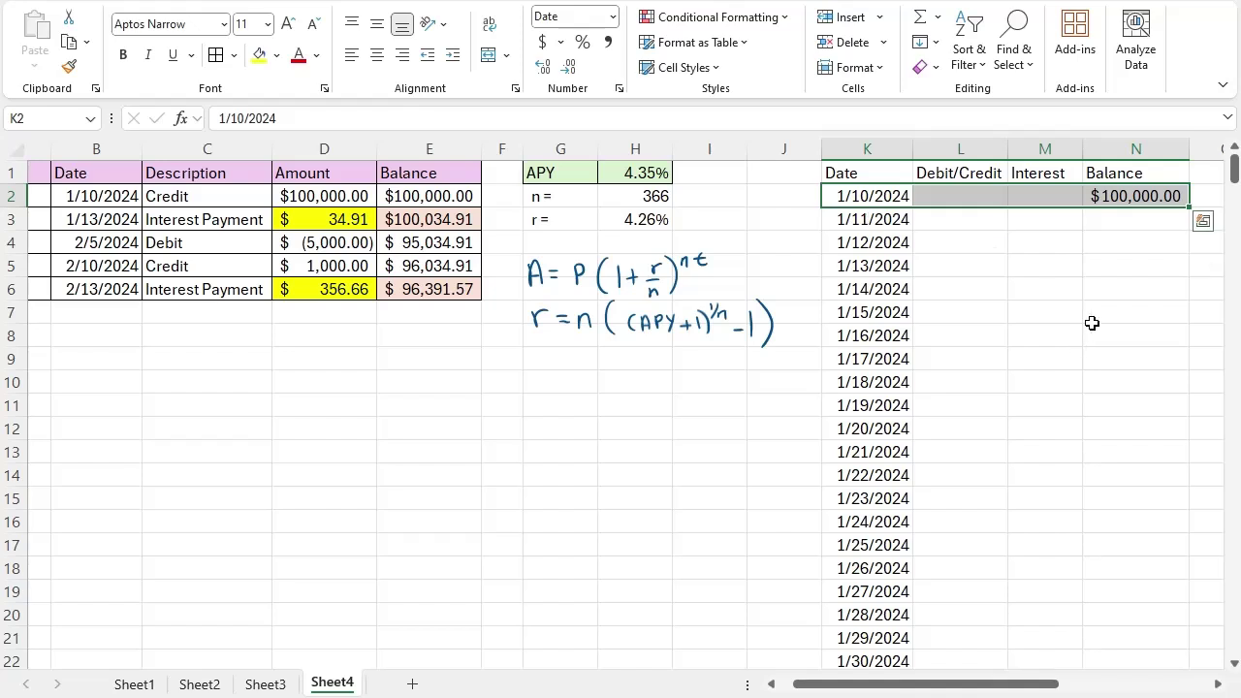
{"action": "left_click", "coordinate": [1112, 218]}
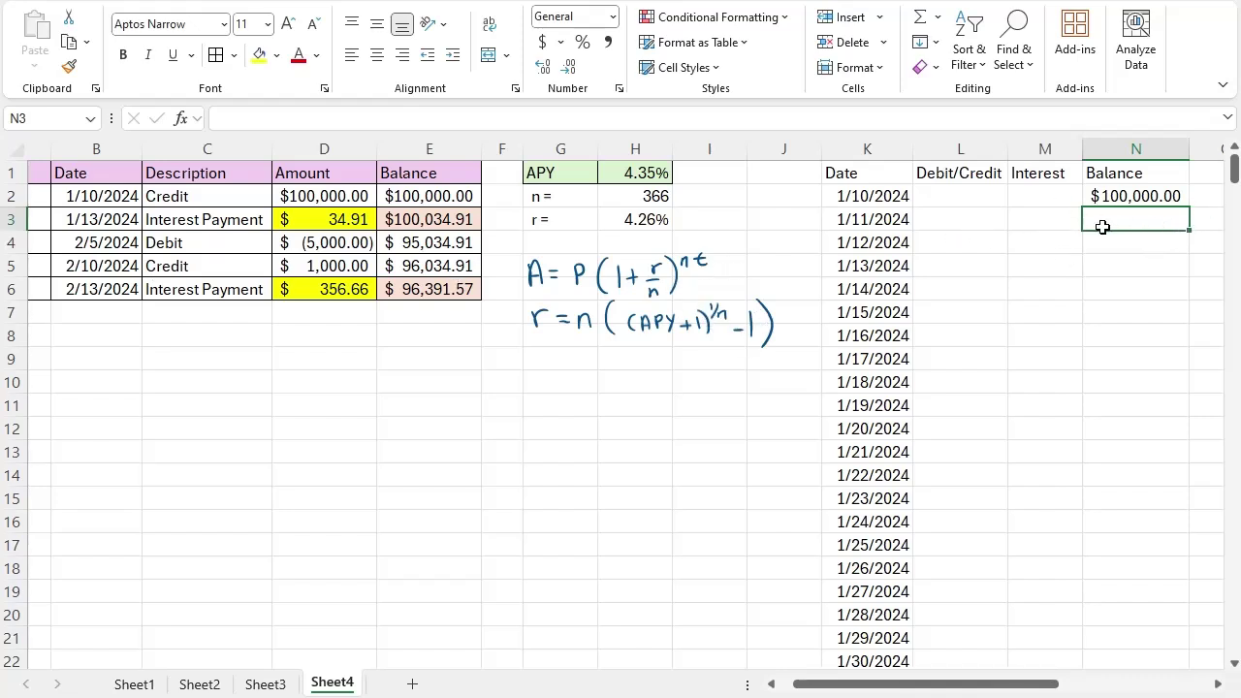
{"action": "type", "text": "="}
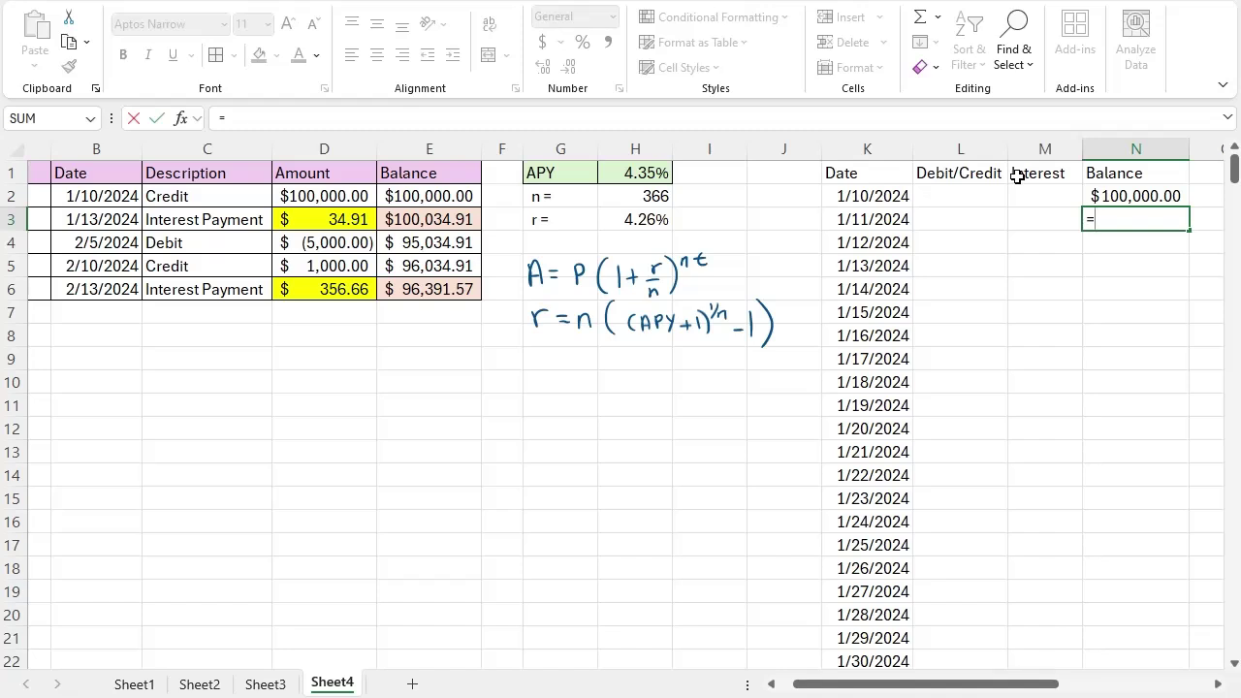
{"action": "key", "text": "Up"}
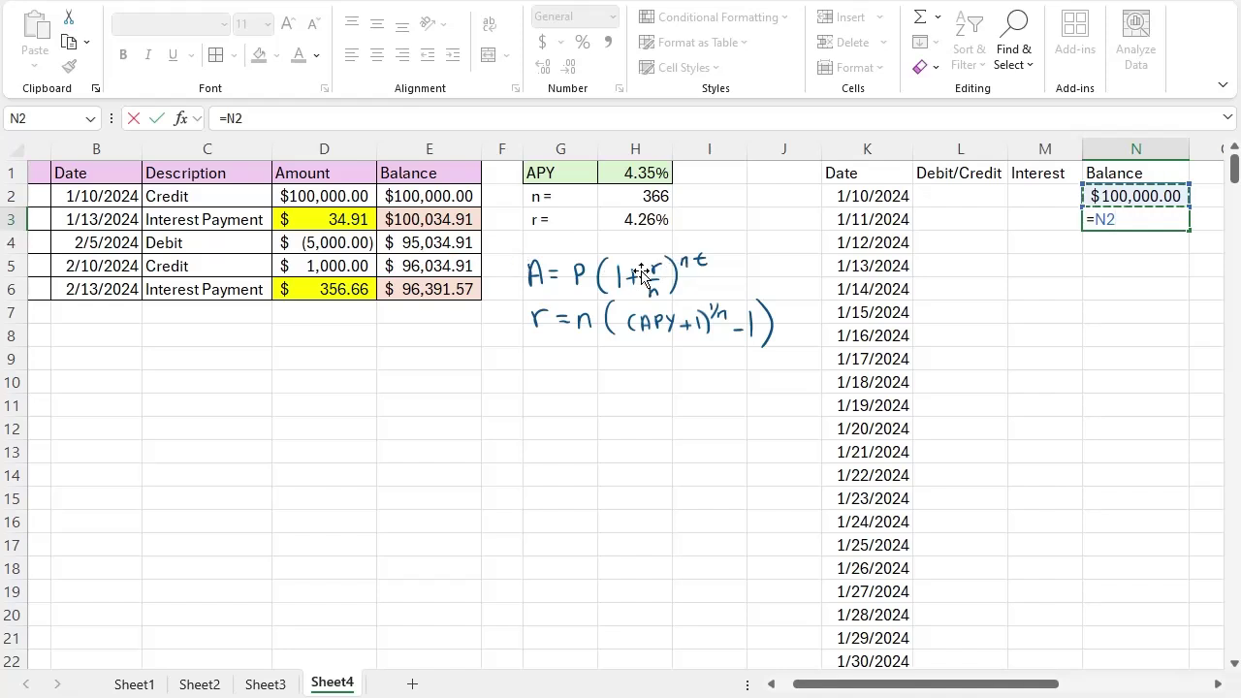
{"action": "type", "text": "*"}
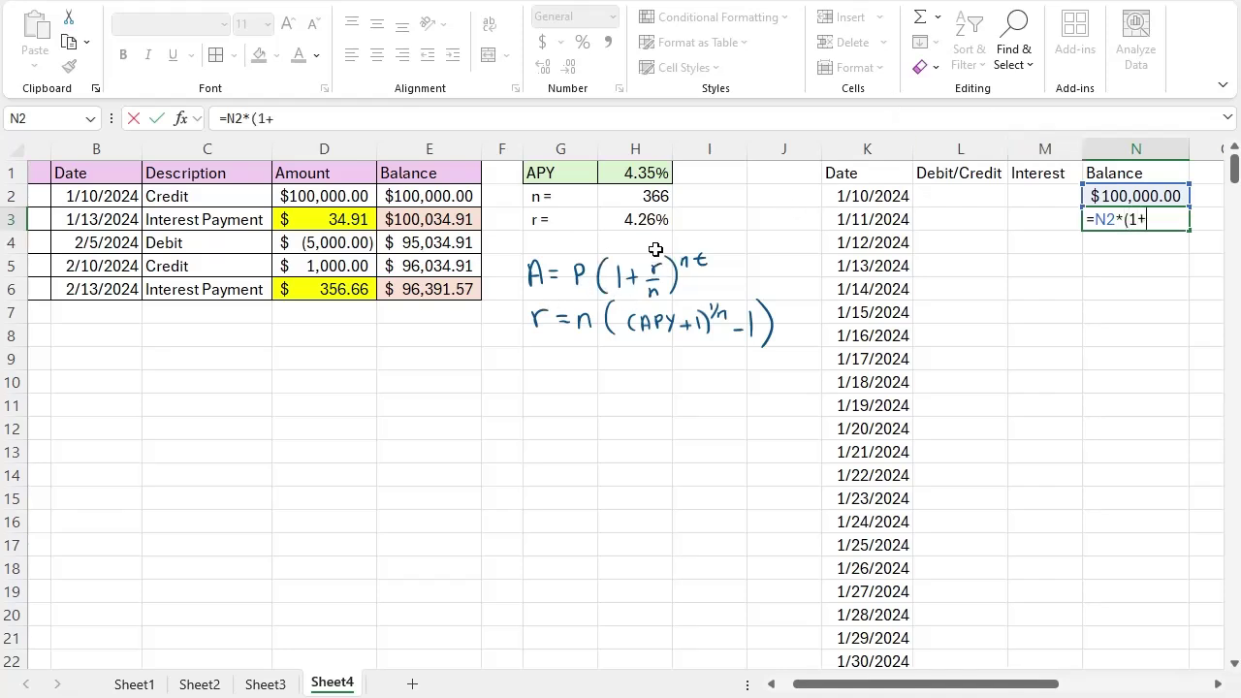
{"action": "left_click", "coordinate": [649, 219]}
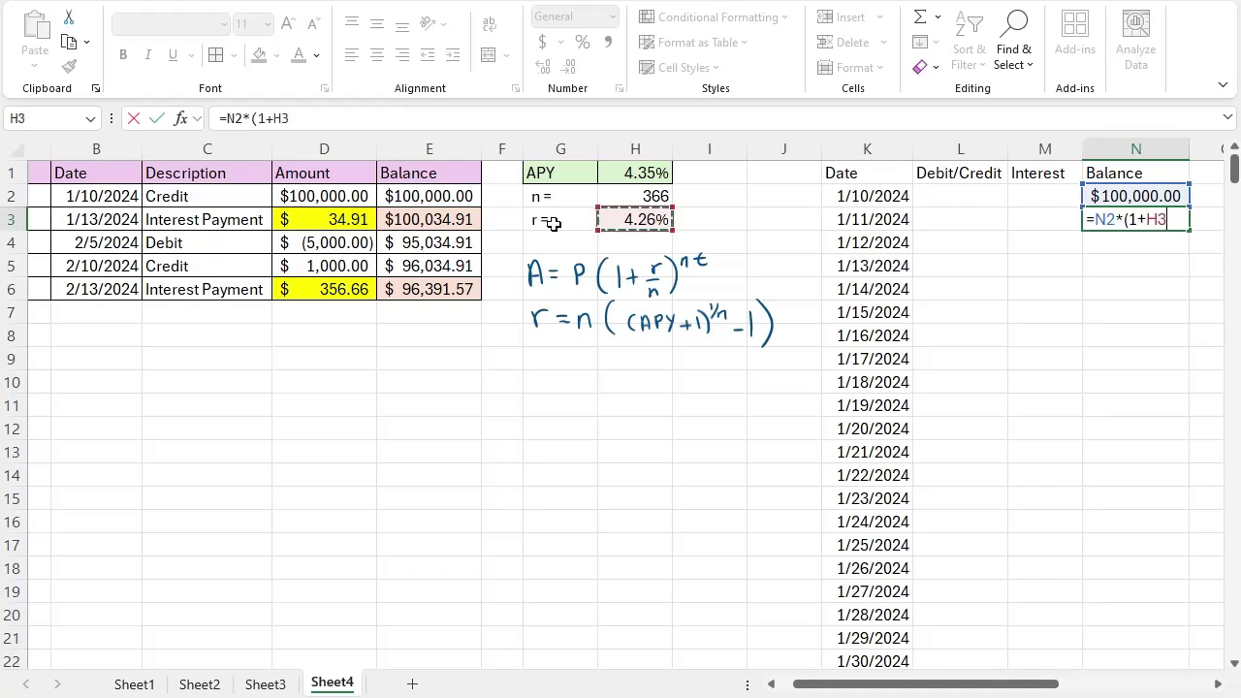
{"action": "type", "text": "/"}
{"action": "left_click", "coordinate": [626, 196]}
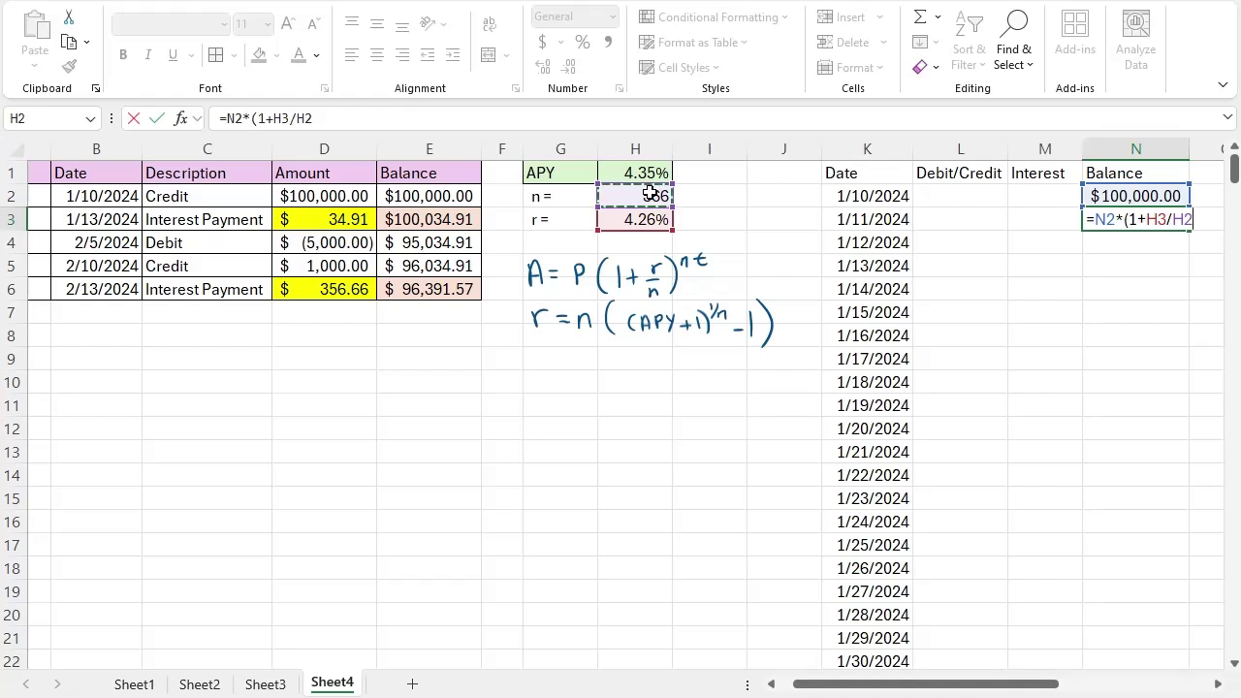
{"action": "type", "text": ")"}
{"action": "key", "text": "Return"}
{"action": "left_click", "coordinate": [1151, 221]}
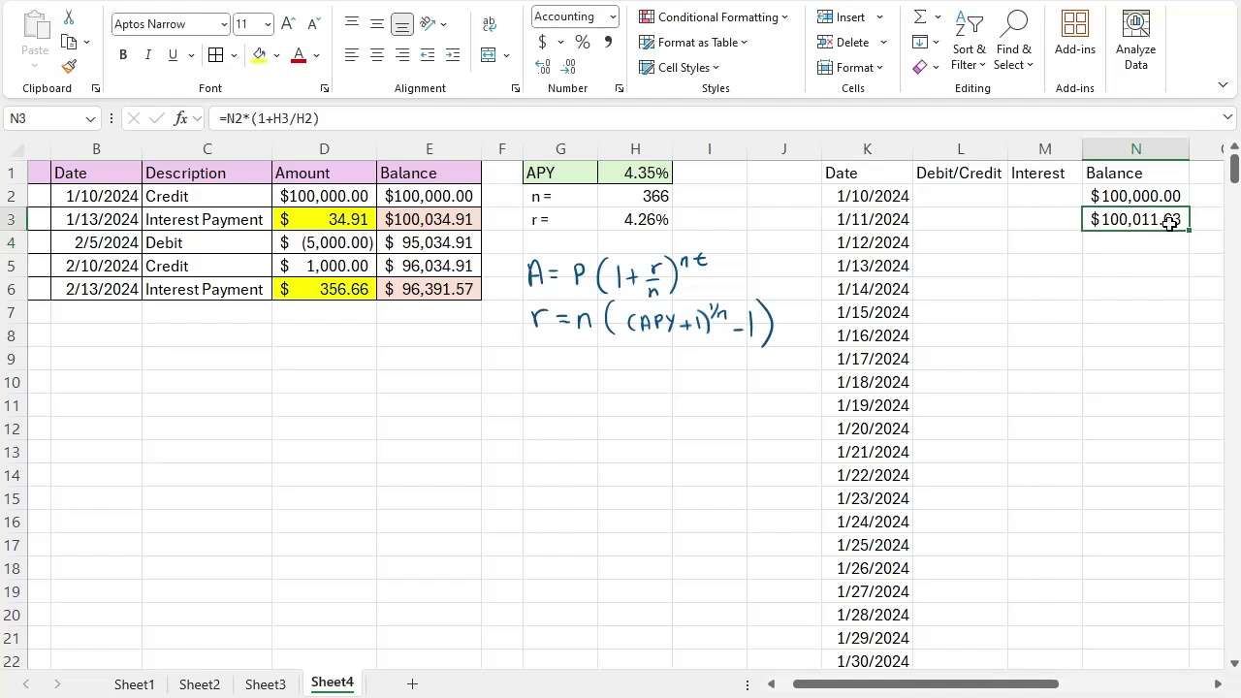
Enter =N3-N2 in M3 to calculate the interest earned on 1/11/2024
{"action": "left_click", "coordinate": [1019, 218]}
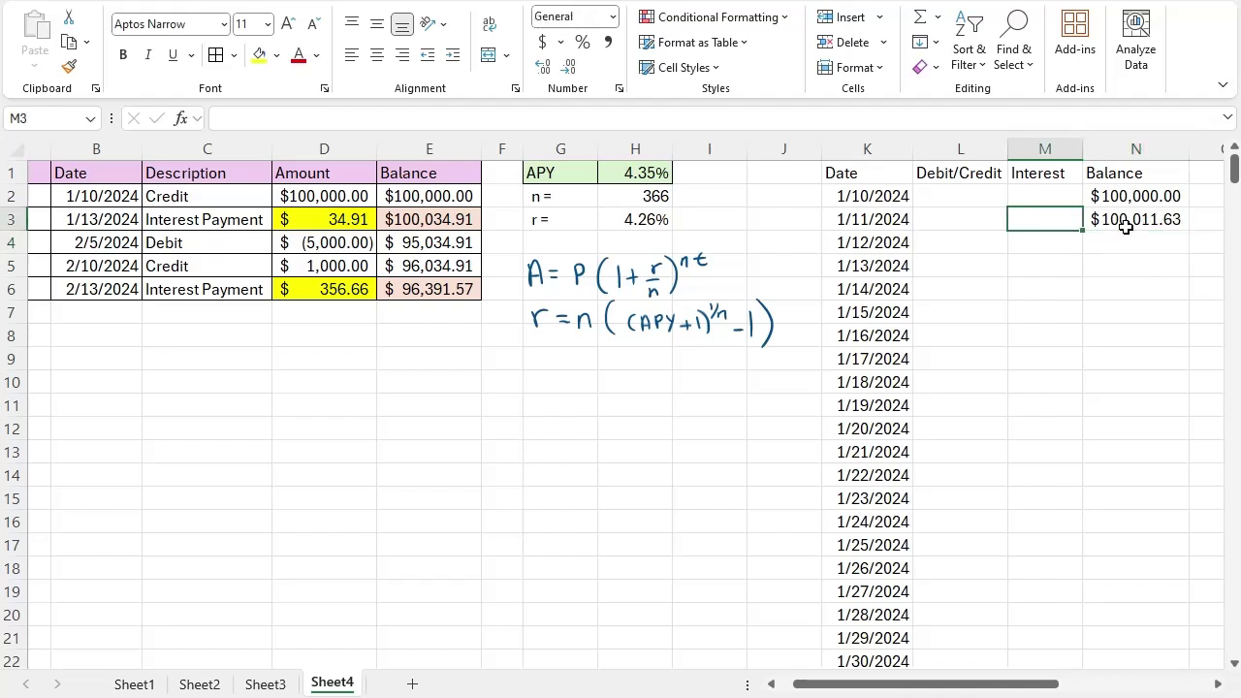
{"action": "type", "text": "="}
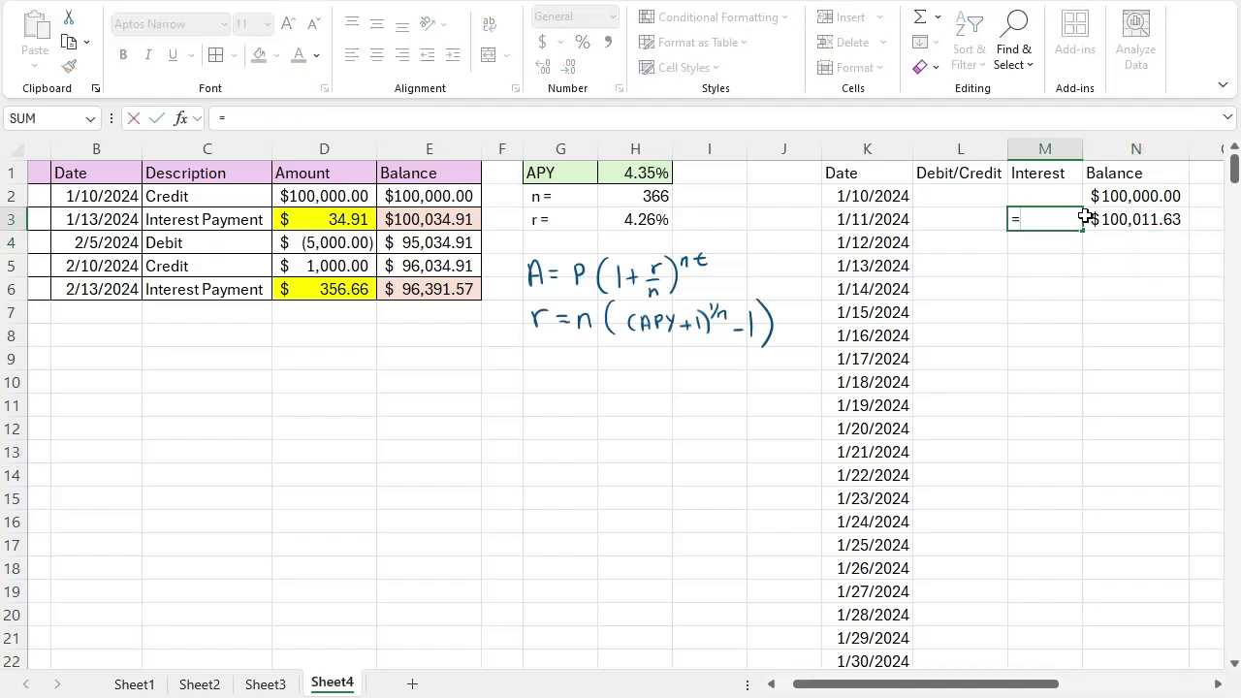
{"action": "left_click", "coordinate": [1144, 219]}
{"action": "type", "text": "-"}
{"action": "left_click", "coordinate": [1163, 197]}
{"action": "key", "text": "Return"}
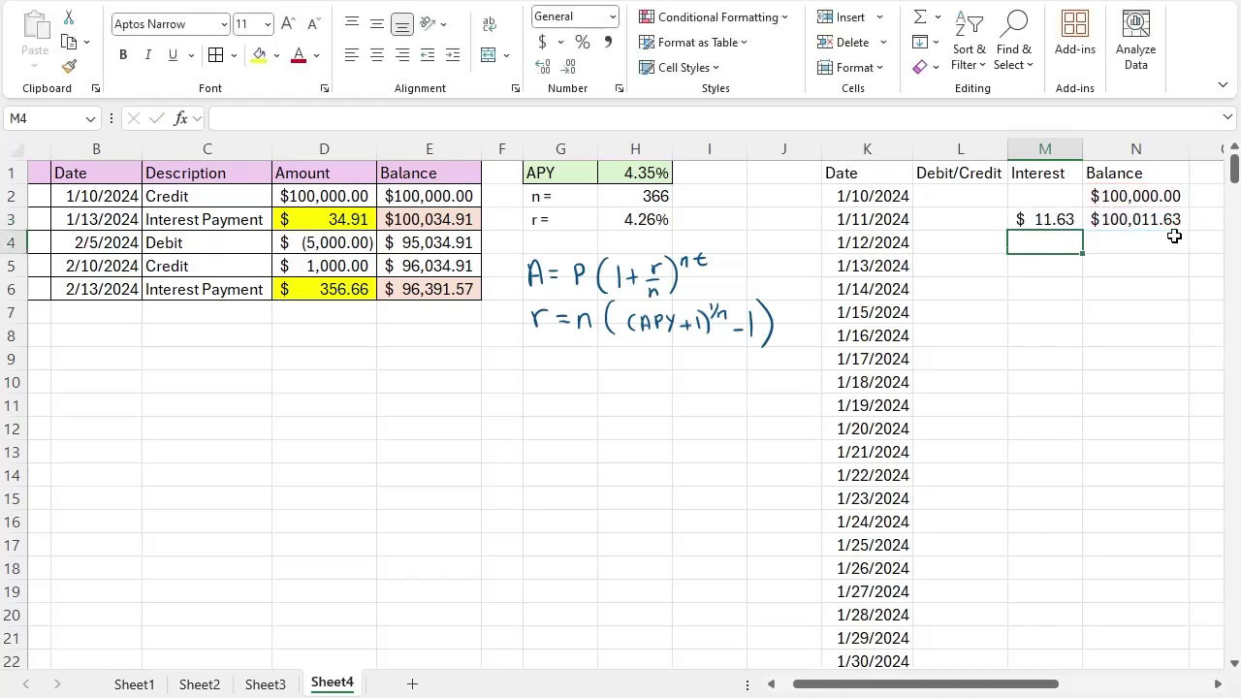
Make the rate and period references absolute in the N3 balance formula so it reads =N2*(1+$H$3/$H$2)
{"action": "left_click", "coordinate": [1172, 237]}
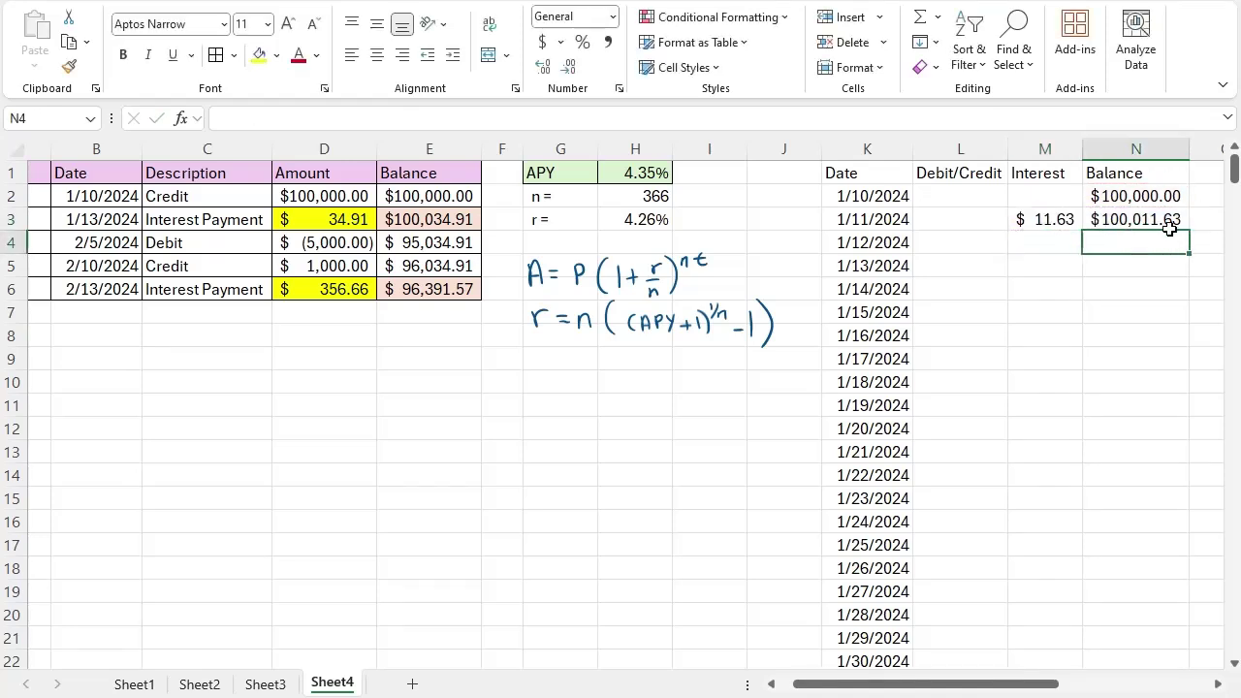
{"action": "double_click", "coordinate": [1168, 223]}
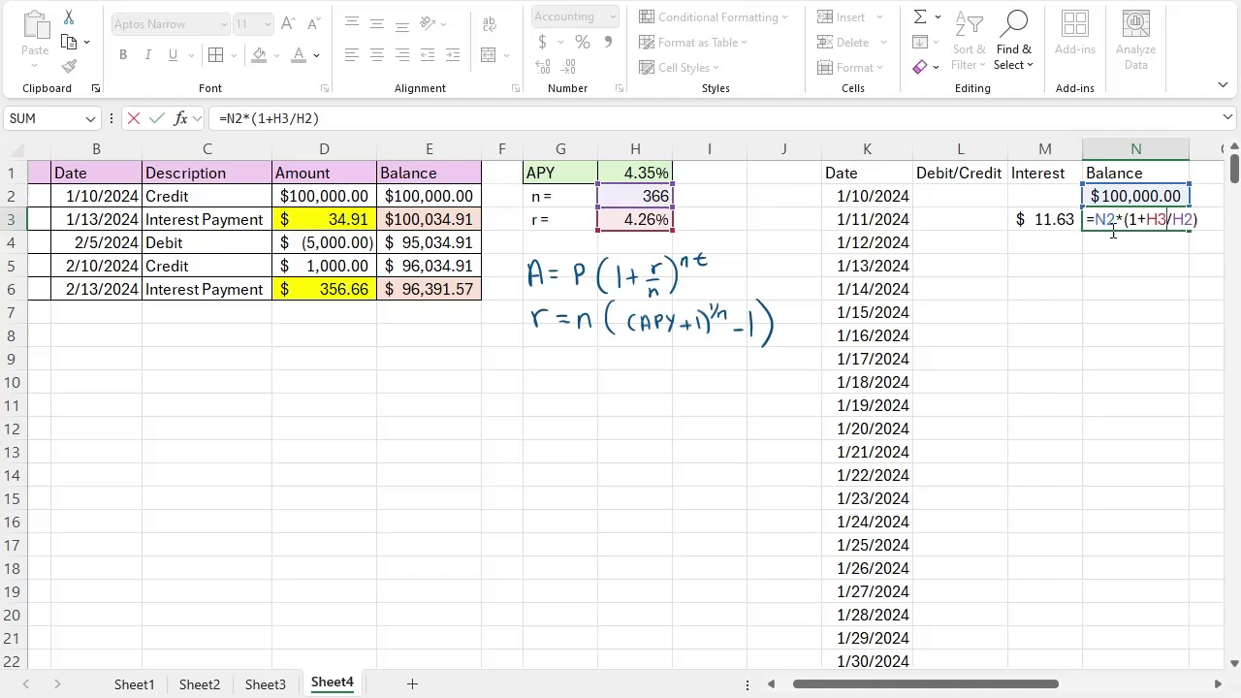
{"action": "left_click", "coordinate": [1151, 219]}
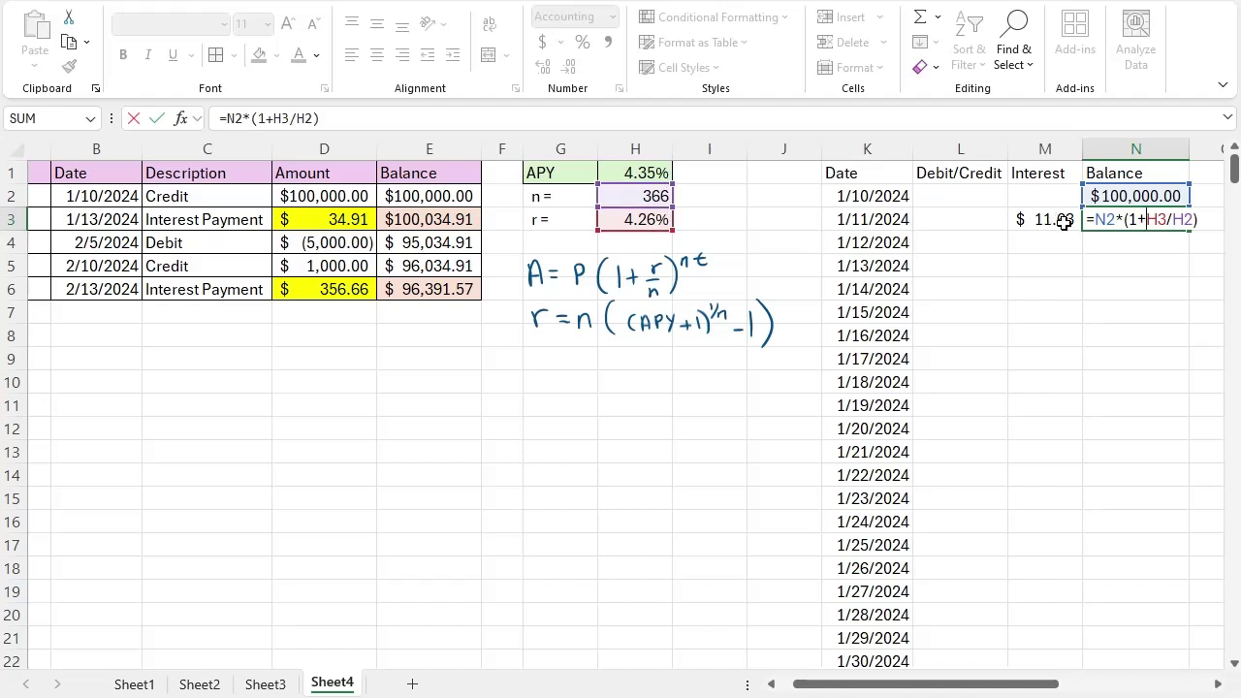
{"action": "type", "text": "$H$"}
{"action": "key", "text": "Right"}
{"action": "key", "text": "Right"}
{"action": "type", "text": "$"}
{"action": "key", "text": "Right"}
{"action": "type", "text": "$"}
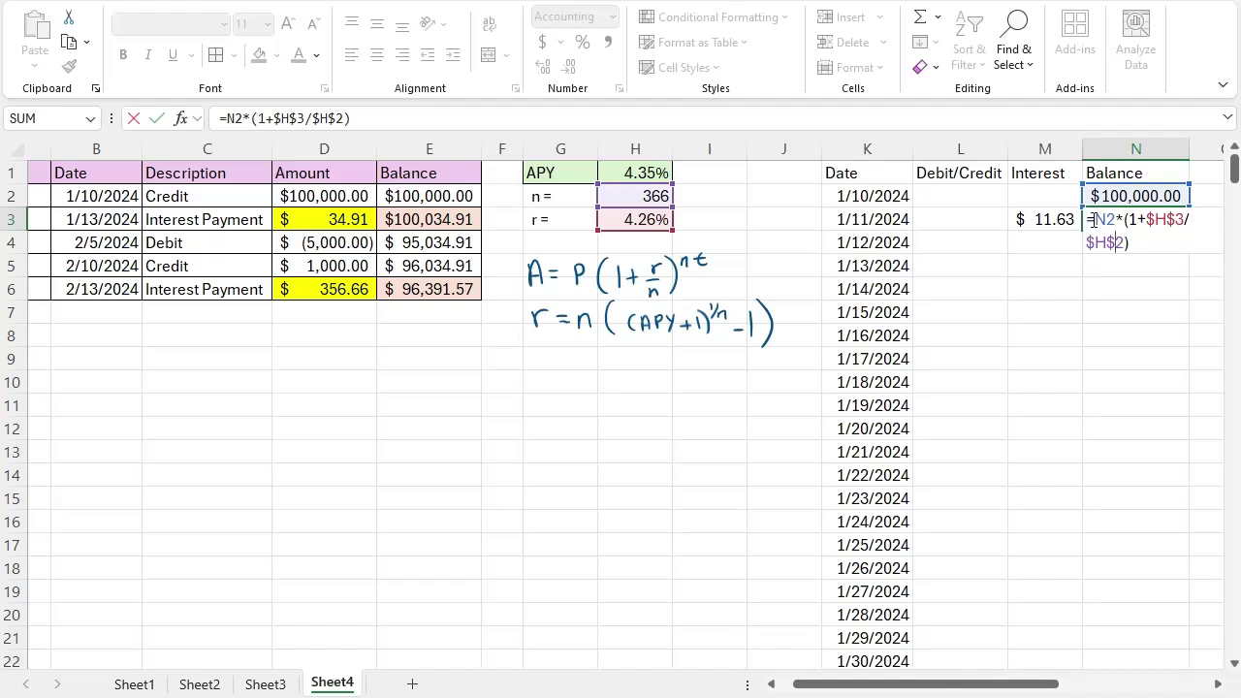
{"action": "key", "text": "Return"}
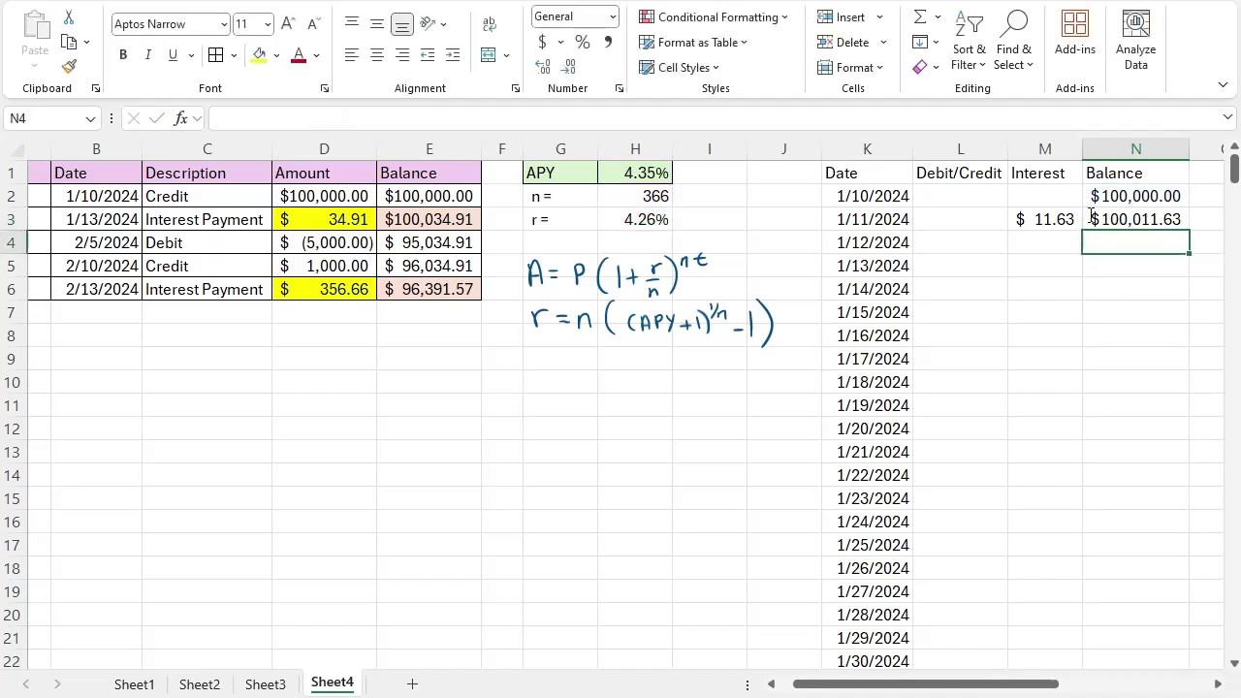
Copy the balance formula from N3 down to N4 and check its cell references
{"action": "left_click", "coordinate": [1184, 220]}
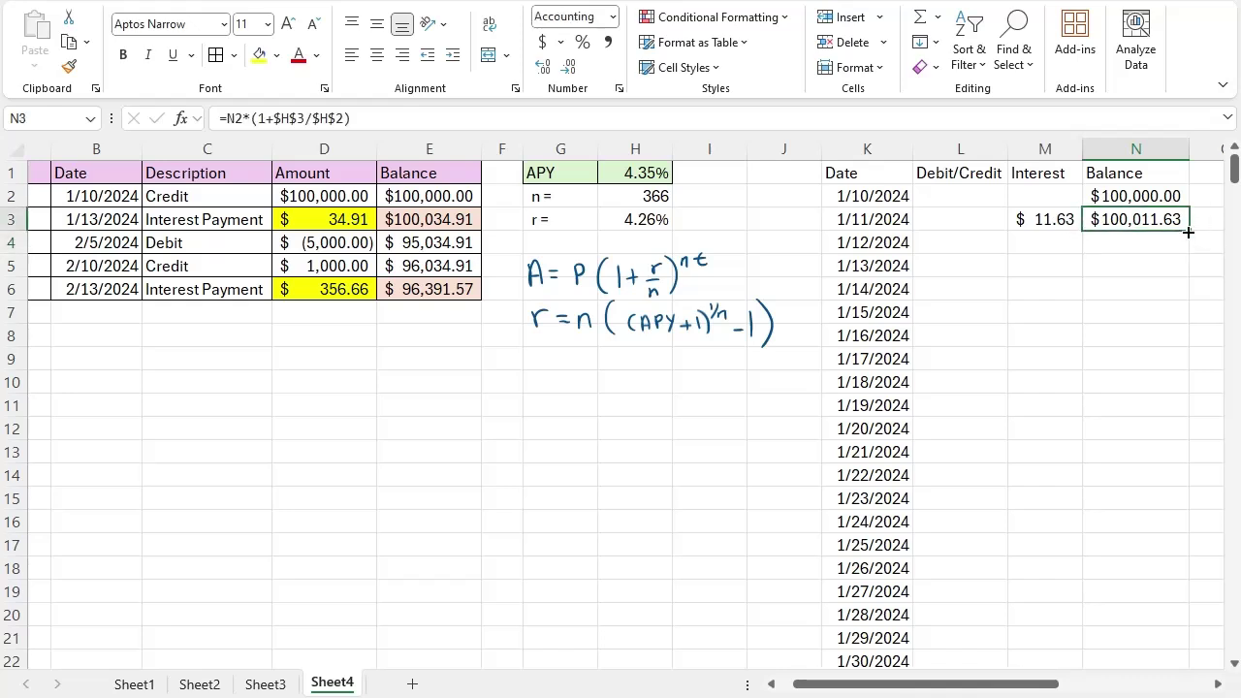
{"action": "left_click_drag", "start_coordinate": [1186, 234], "coordinate": [1187, 248]}
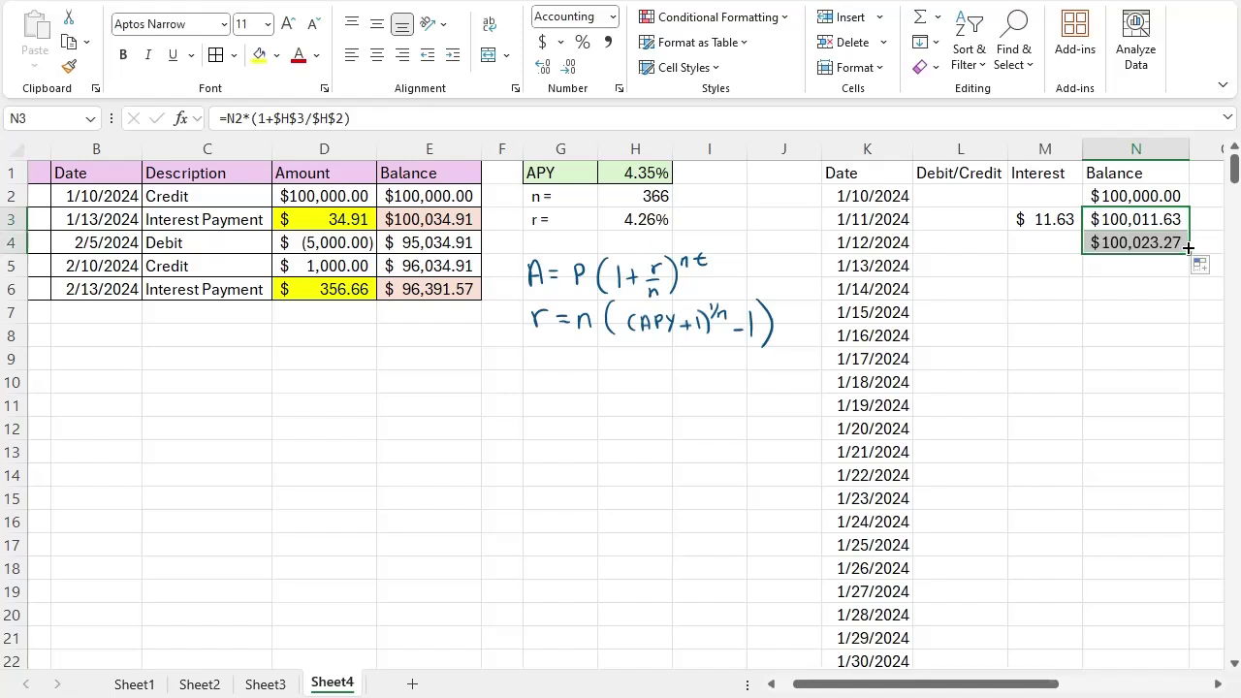
{"action": "double_click", "coordinate": [1146, 244]}
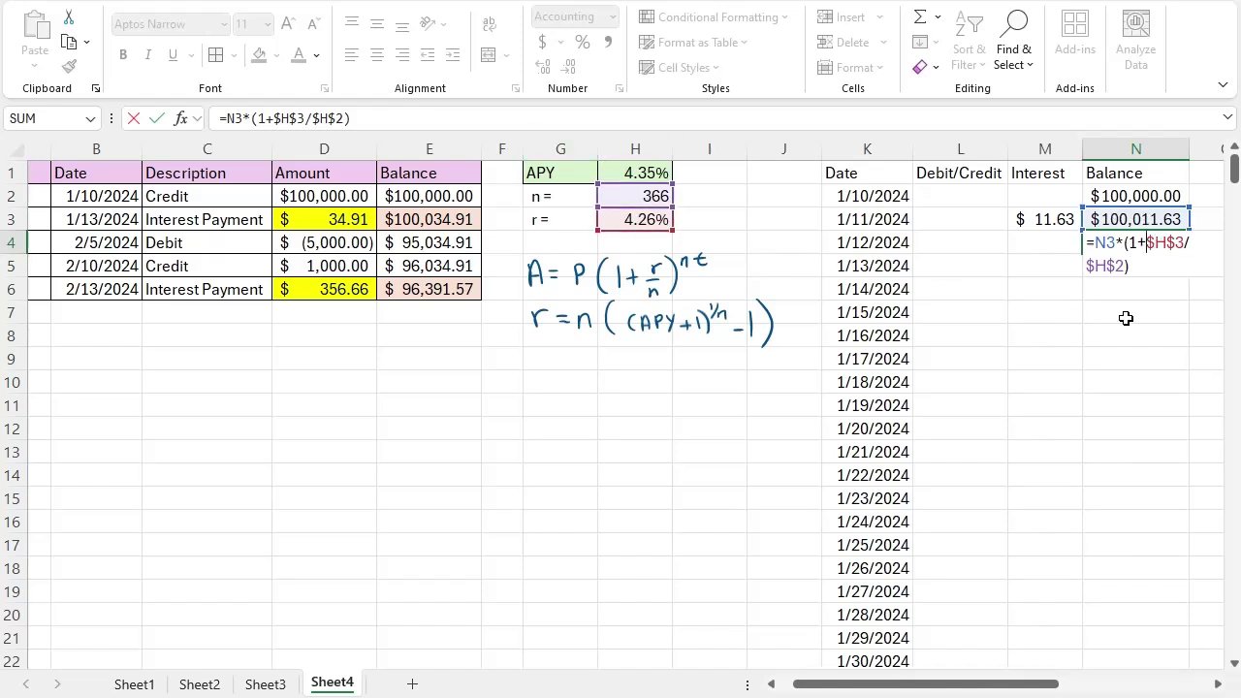
{"action": "key", "text": "Return"}
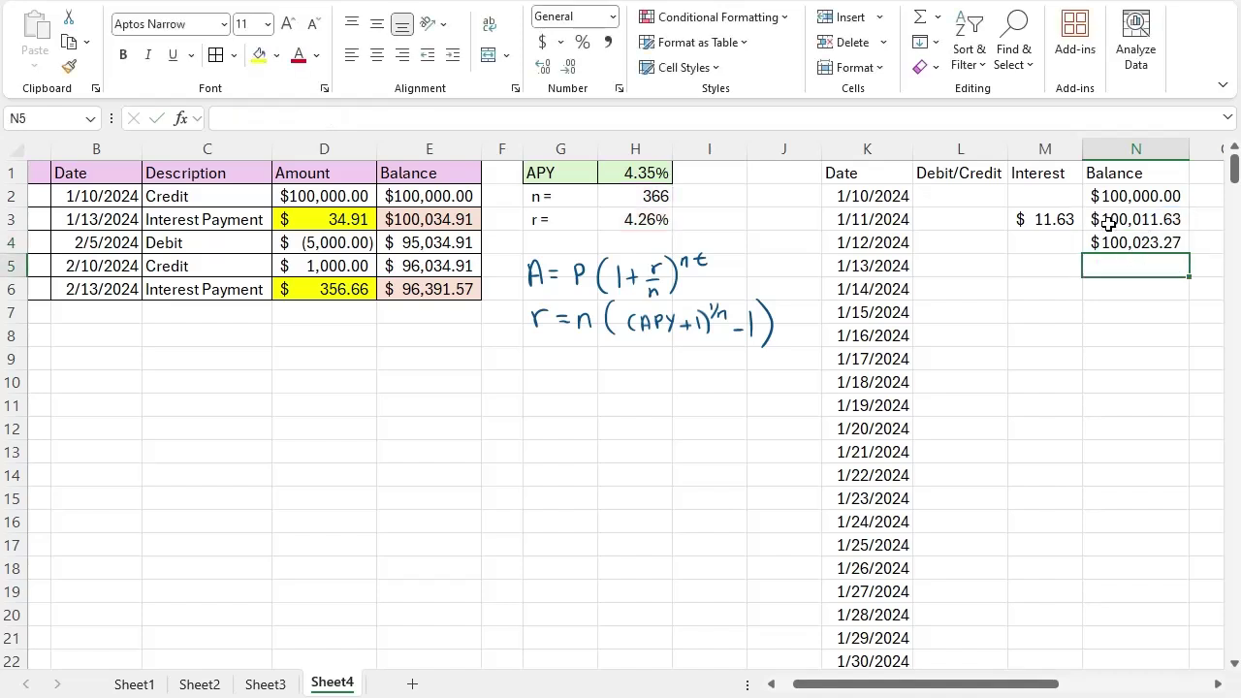
Copy the interest formula from M3 down to M4 and check its cell references
{"action": "left_click", "coordinate": [1060, 223]}
{"action": "left_click_drag", "start_coordinate": [1083, 232], "coordinate": [1086, 256]}
{"action": "left_click", "coordinate": [1062, 242]}
{"action": "double_click", "coordinate": [1062, 242]}
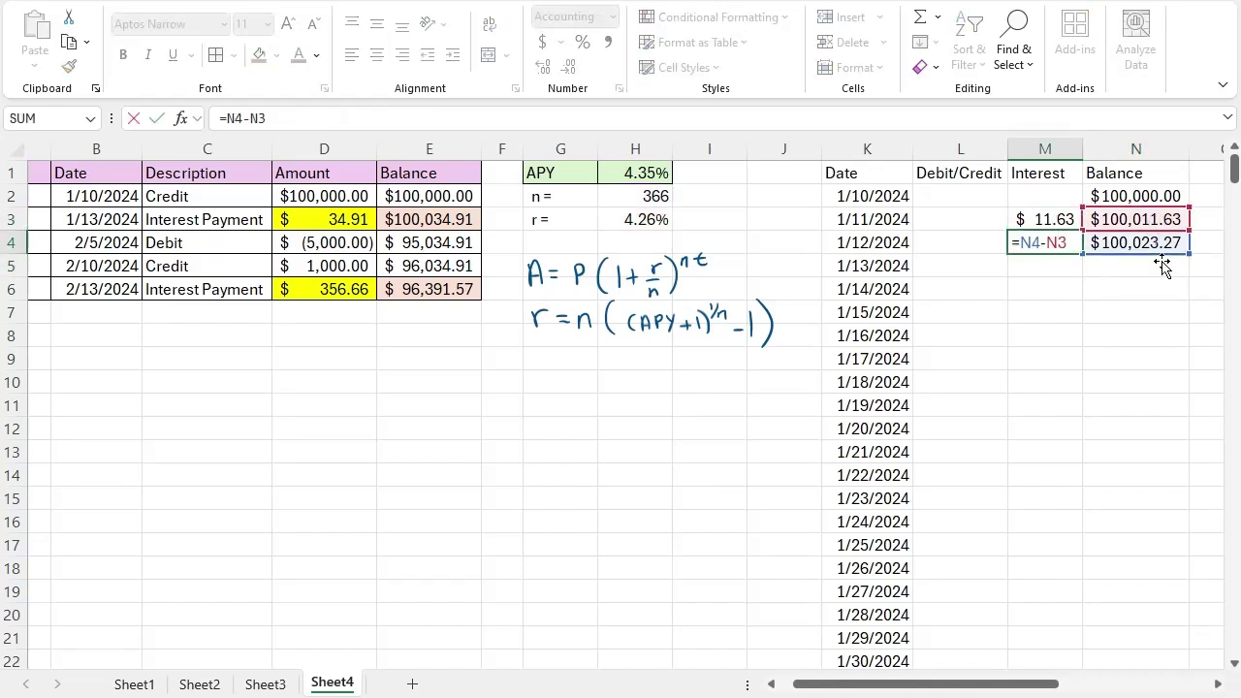
{"action": "key", "text": "Return"}
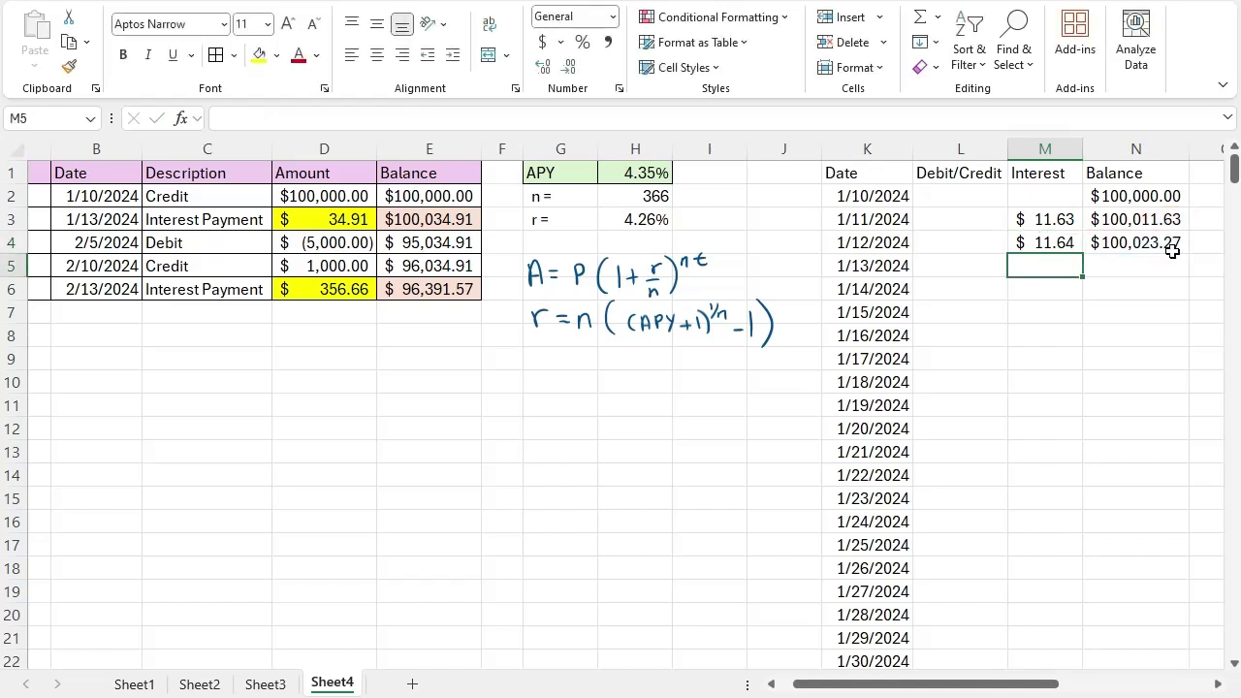
Try to fill the interest and balance formulas from M3:N4 down through all the date rows
{"action": "left_click", "coordinate": [978, 219]}
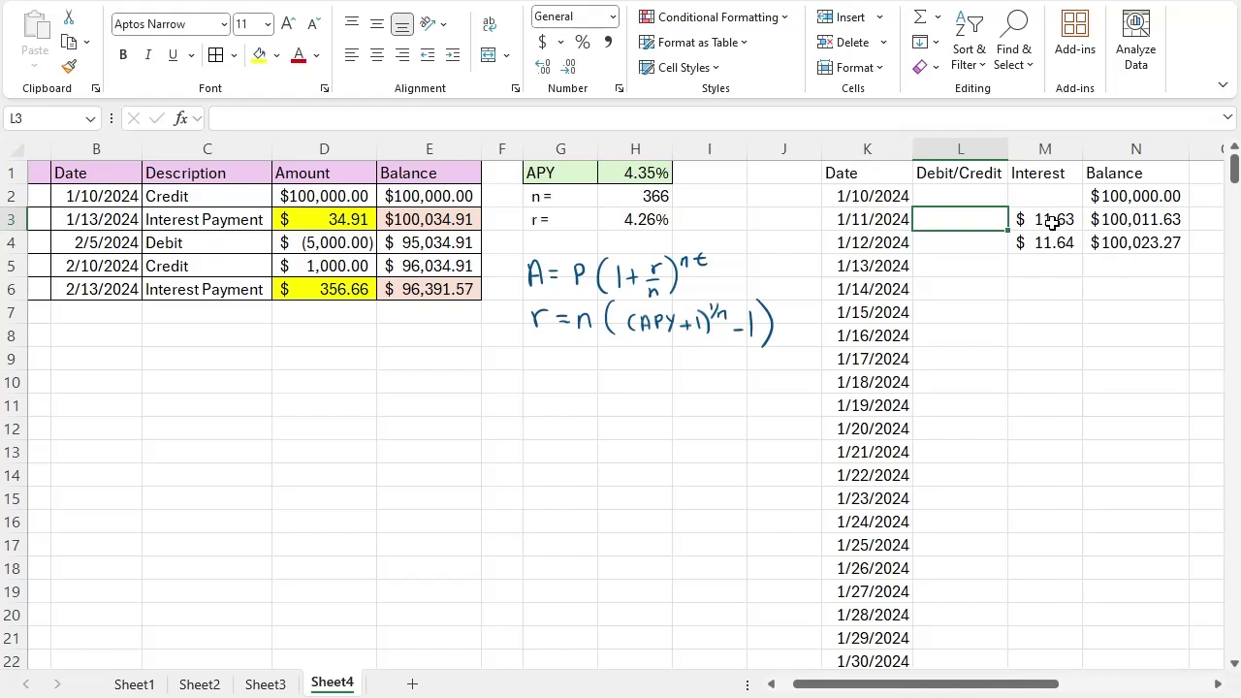
{"action": "left_click_drag", "start_coordinate": [1046, 224], "coordinate": [1171, 240]}
{"action": "double_click", "coordinate": [1190, 253]}
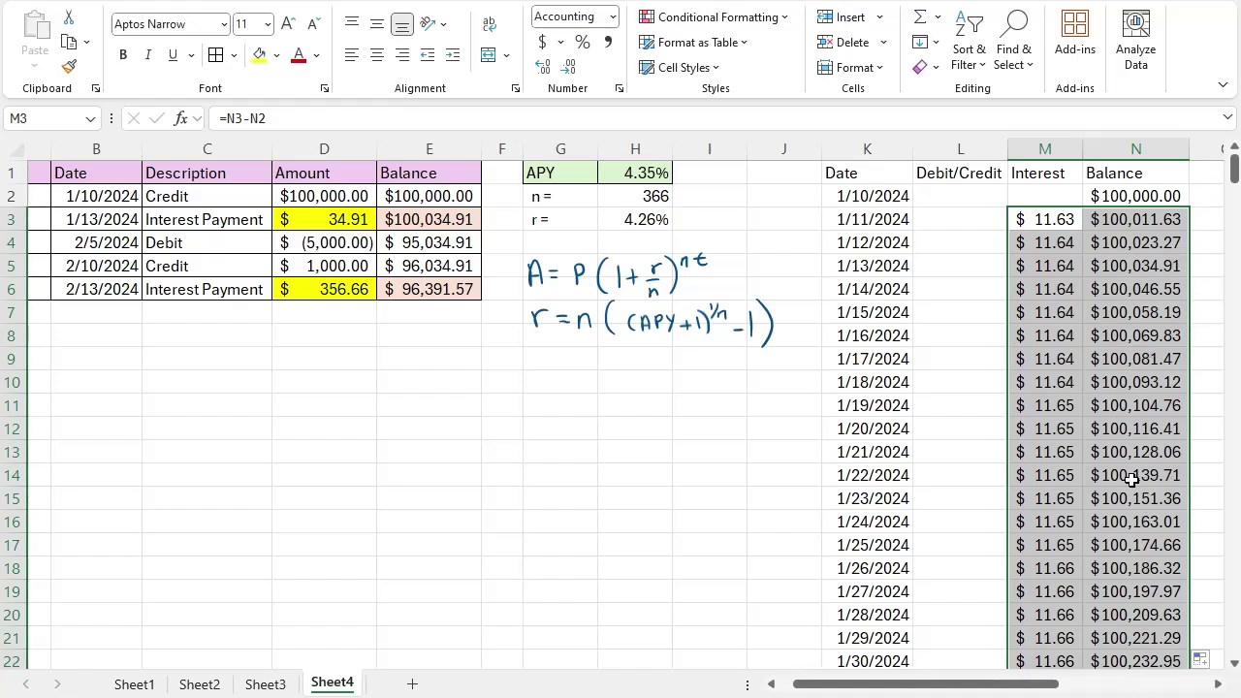
{"action": "key", "text": "ctrl+z"}
{"action": "left_click", "coordinate": [1048, 321]}
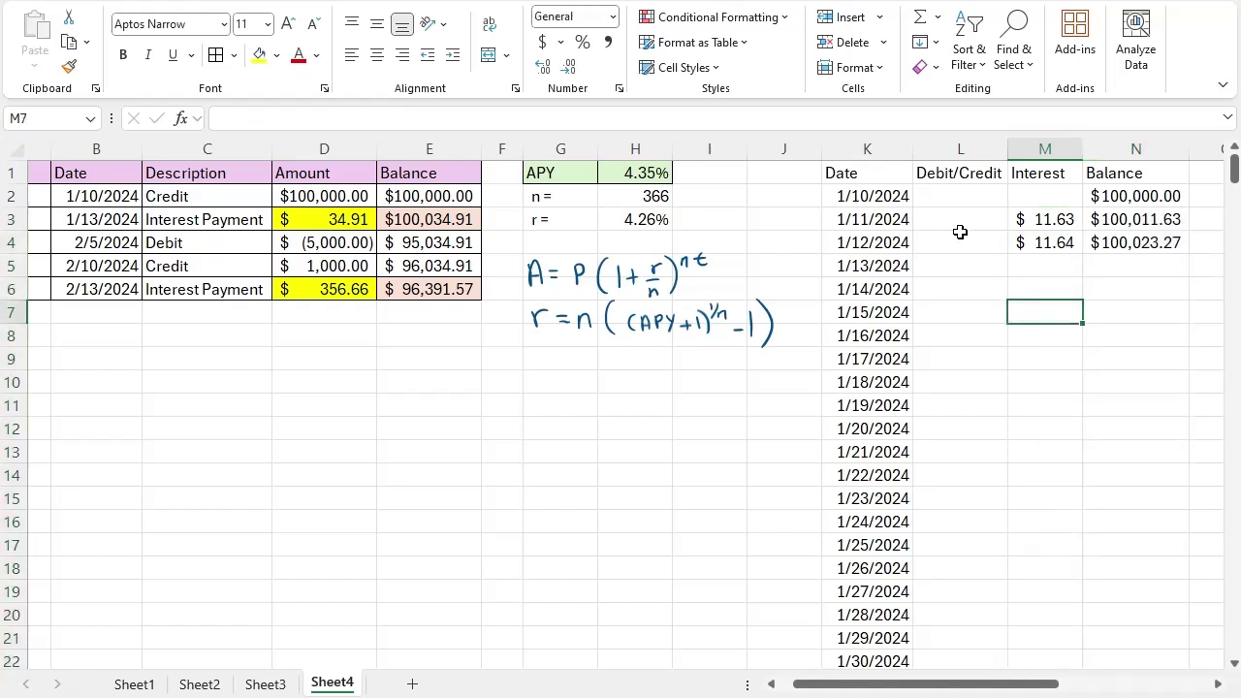
Include the debit/credit in the N3 balance formula so it reads =(N2+L3)*(1+$H$3/$H$2)
{"action": "left_click", "coordinate": [955, 218]}
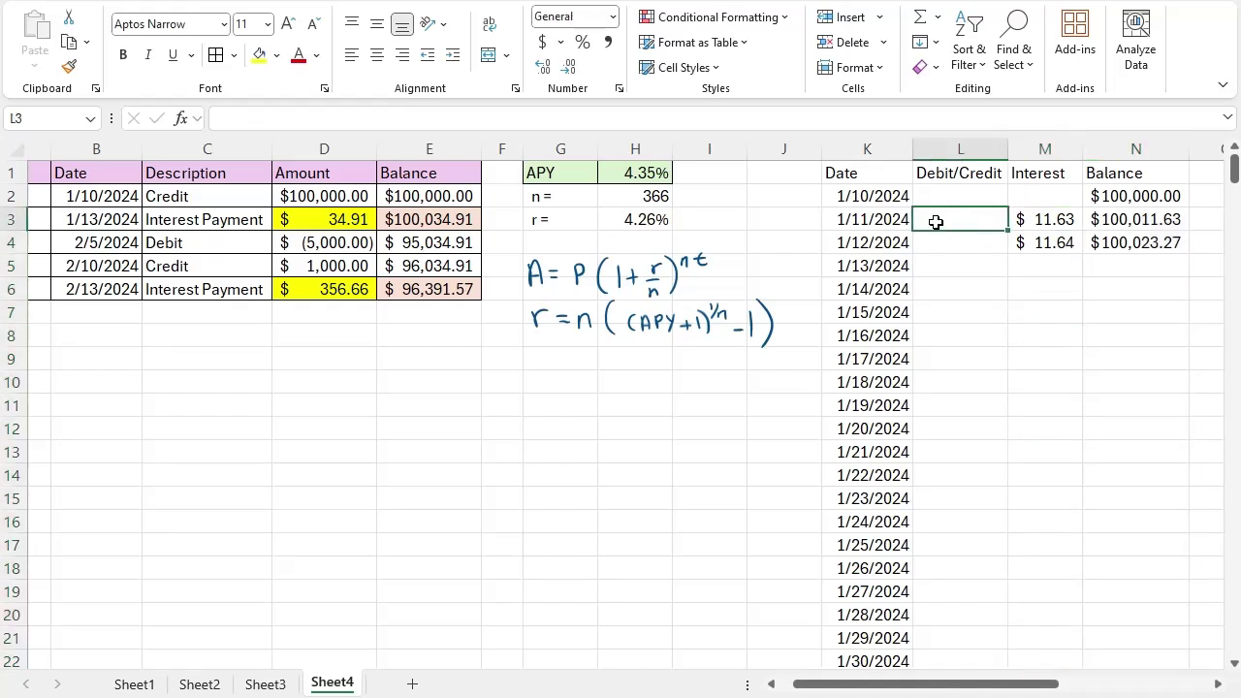
{"action": "double_click", "coordinate": [1115, 219]}
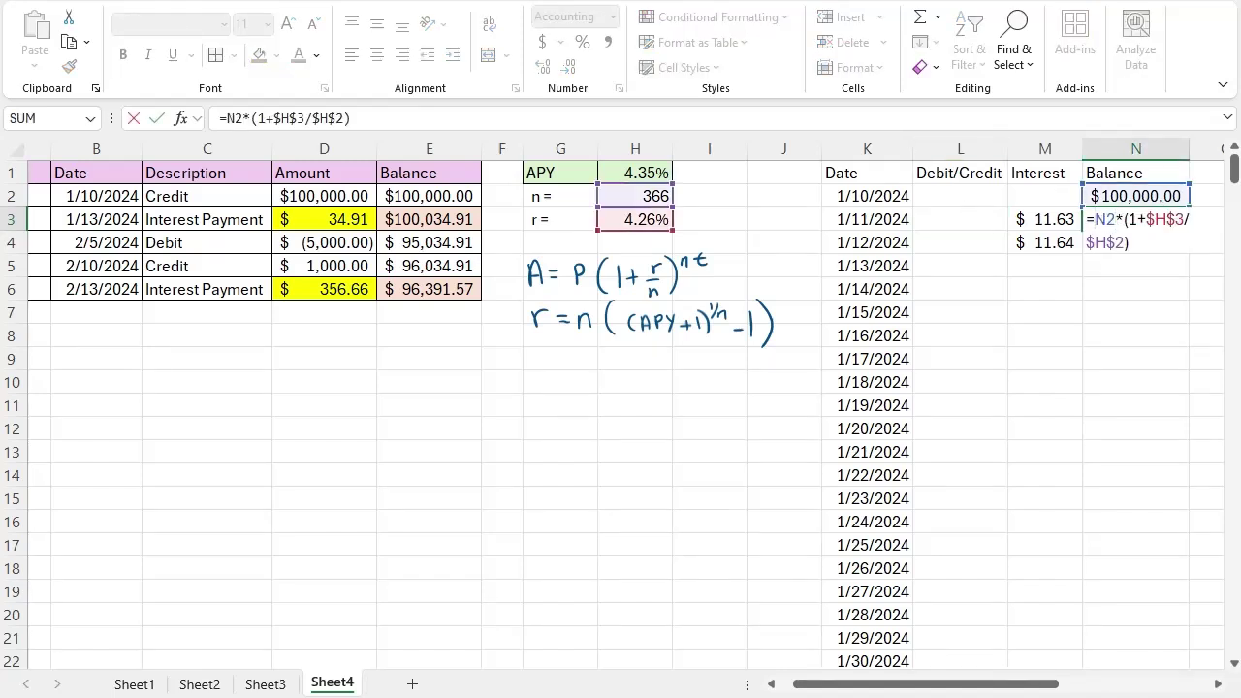
{"action": "type", "text": "(1"}
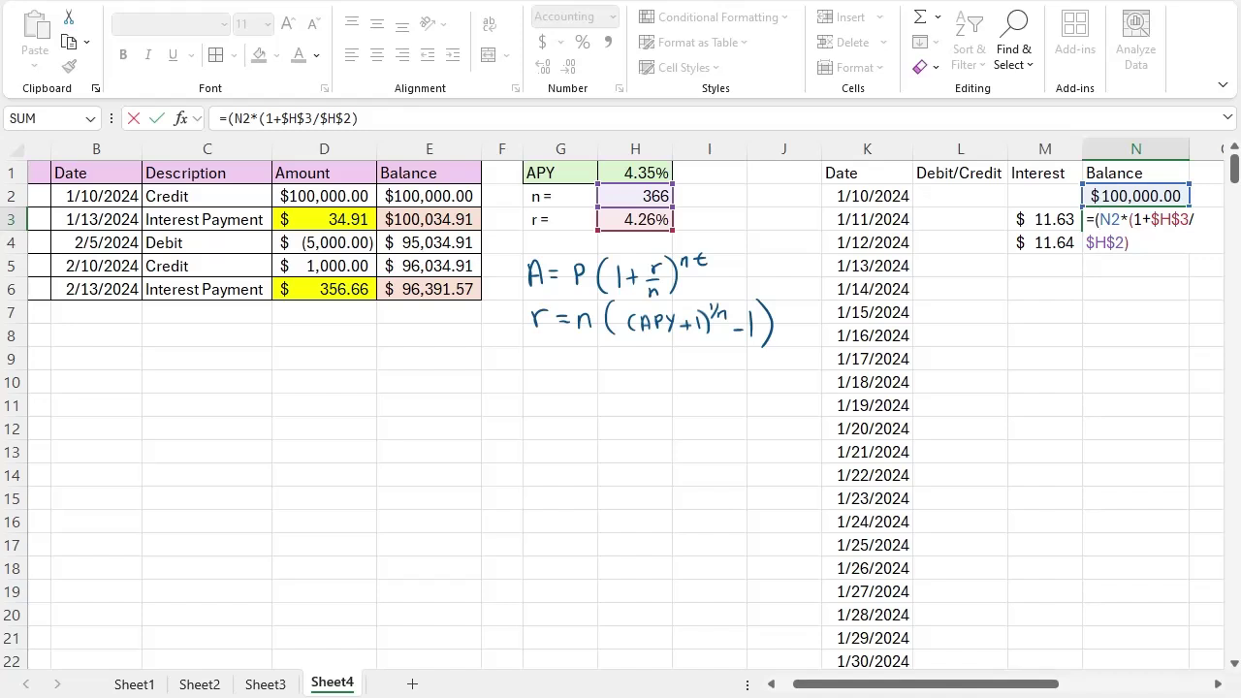
{"action": "type", "text": "+"}
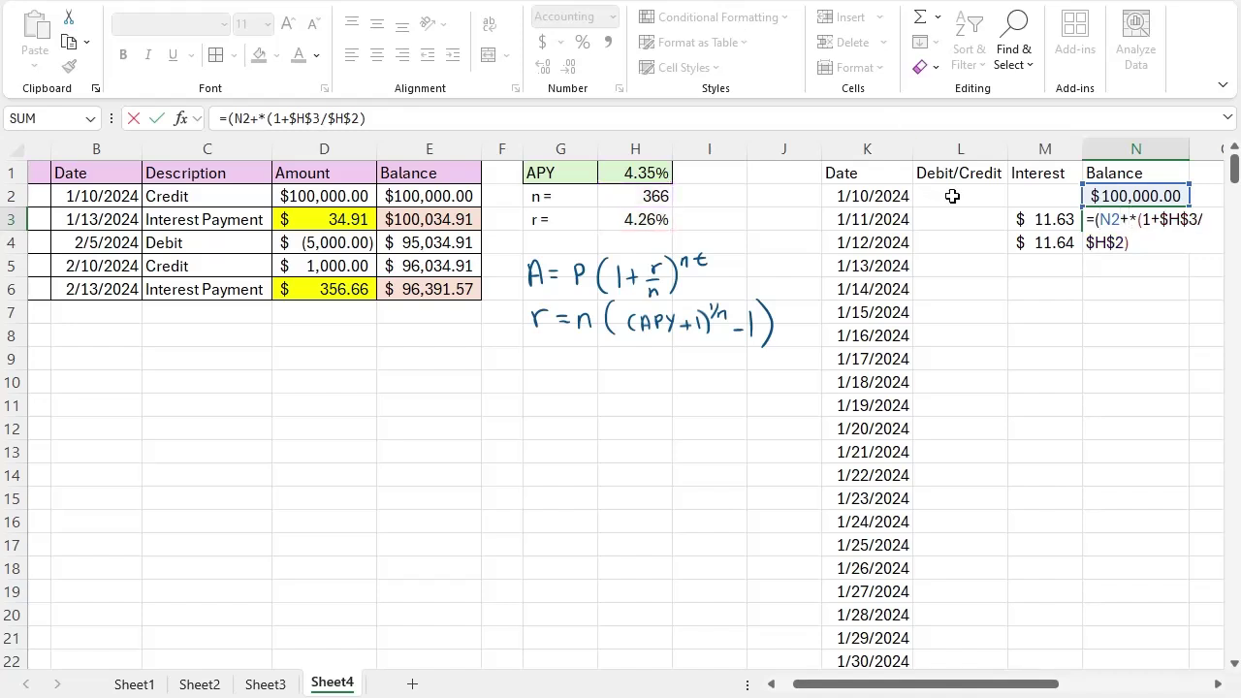
{"action": "left_click", "coordinate": [960, 217]}
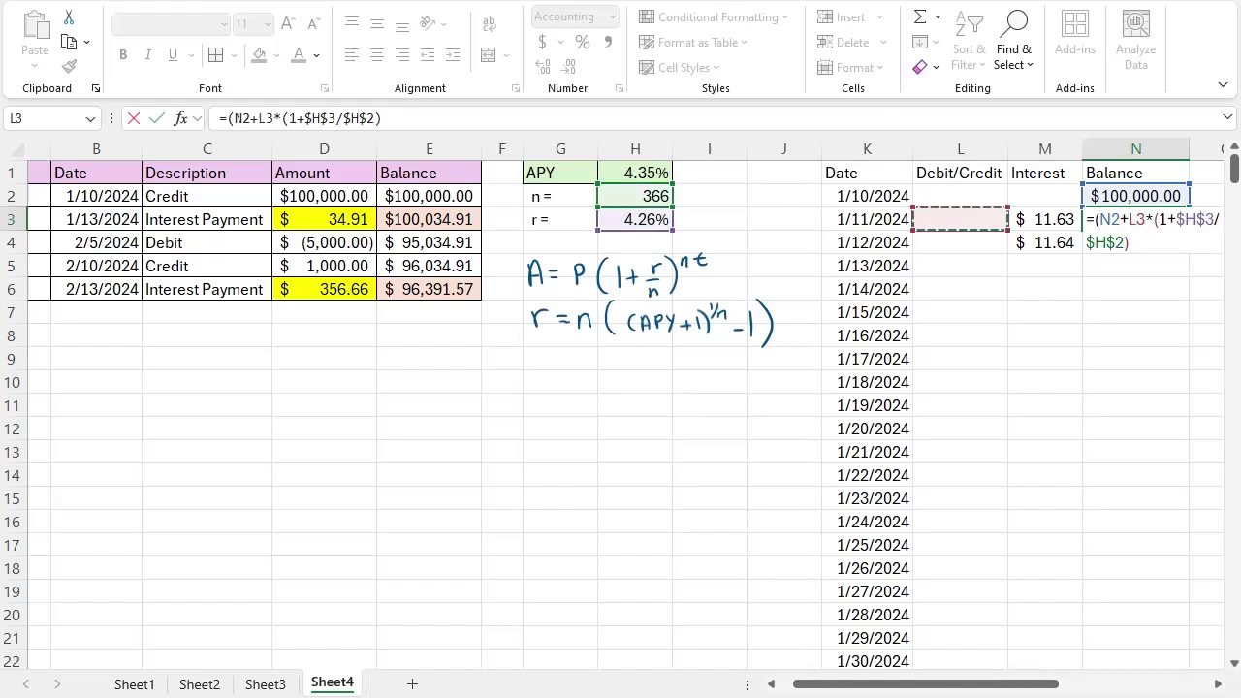
{"action": "type", "text": ")"}
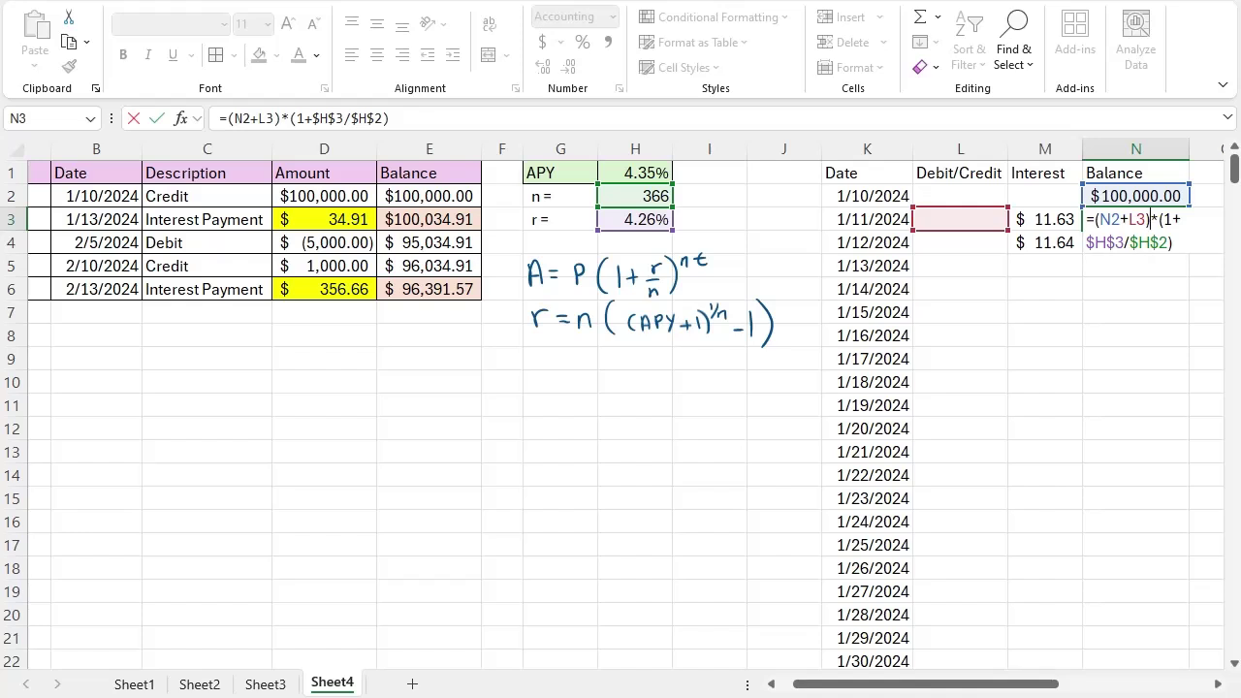
{"action": "key", "text": "Return"}
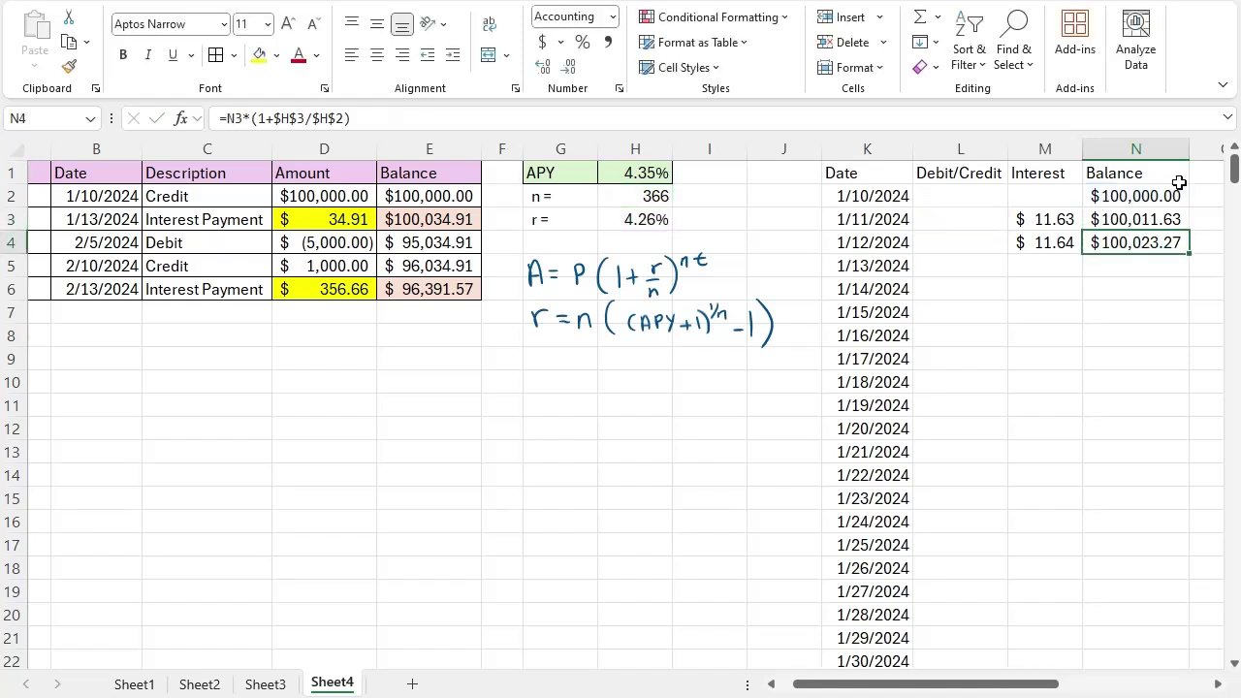
Subtract the debit/credit in the M3 interest formula so it reads =N3-N2-L3
{"action": "double_click", "coordinate": [1055, 219]}
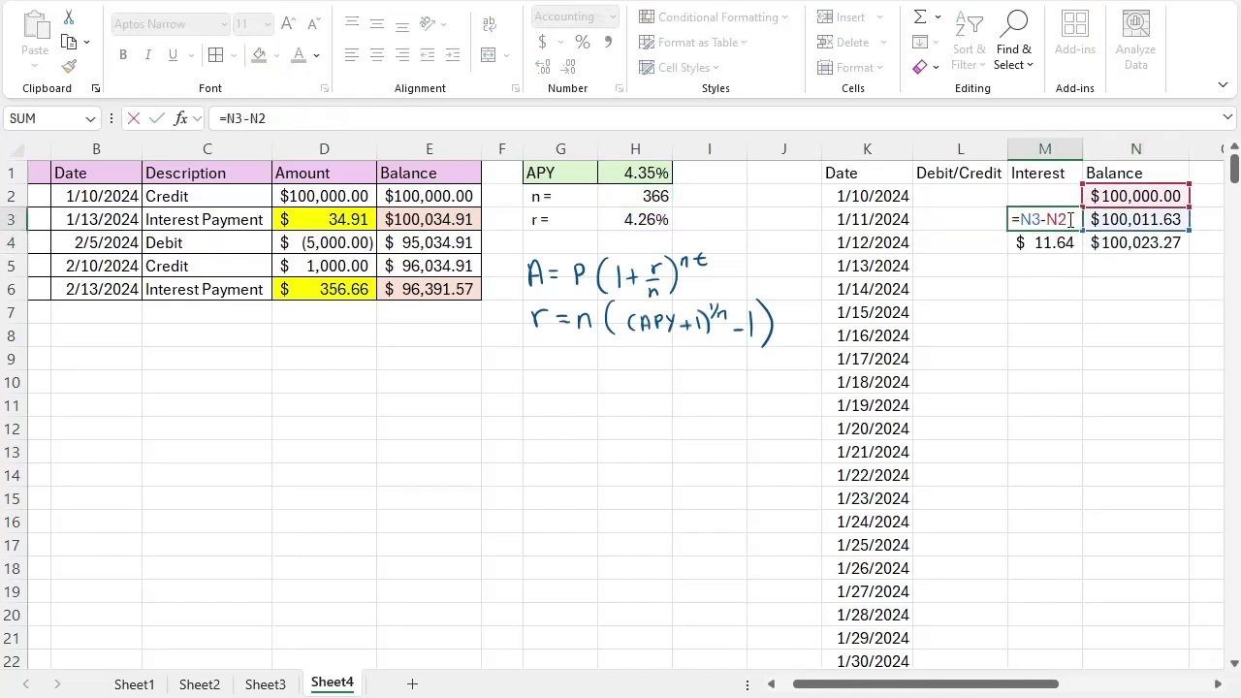
{"action": "type", "text": "+"}
{"action": "left_click", "coordinate": [963, 221]}
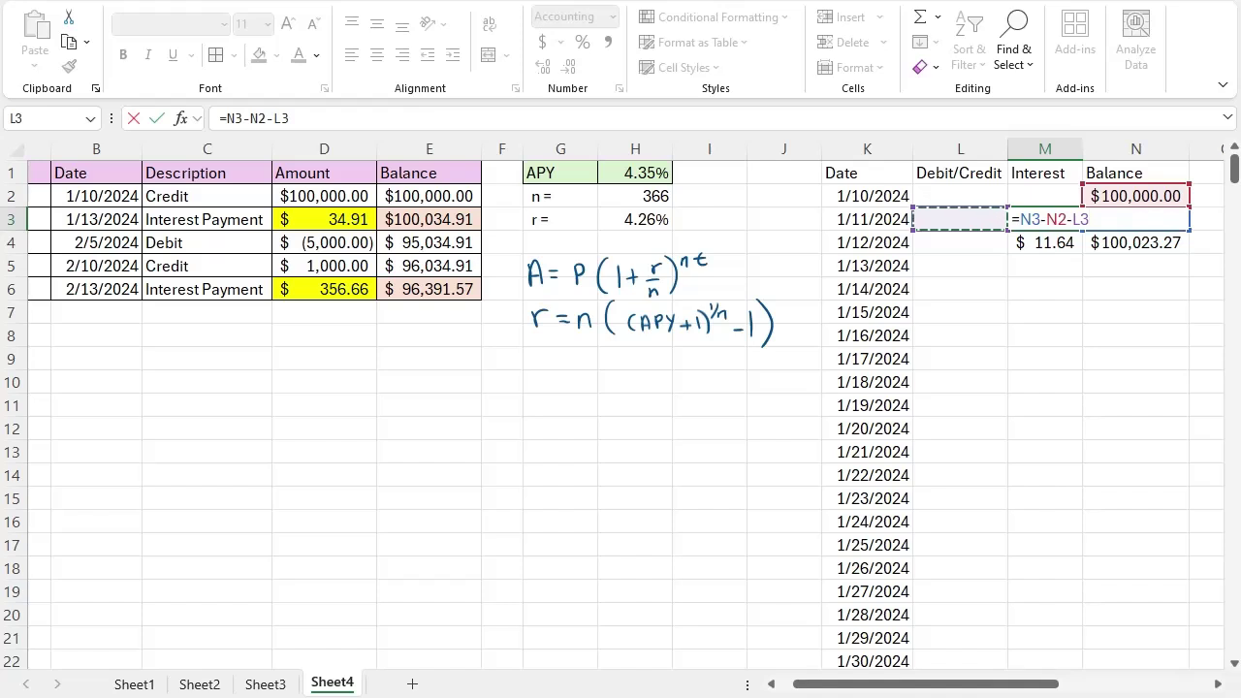
{"action": "key", "text": "Return"}
{"action": "left_click", "coordinate": [967, 226]}
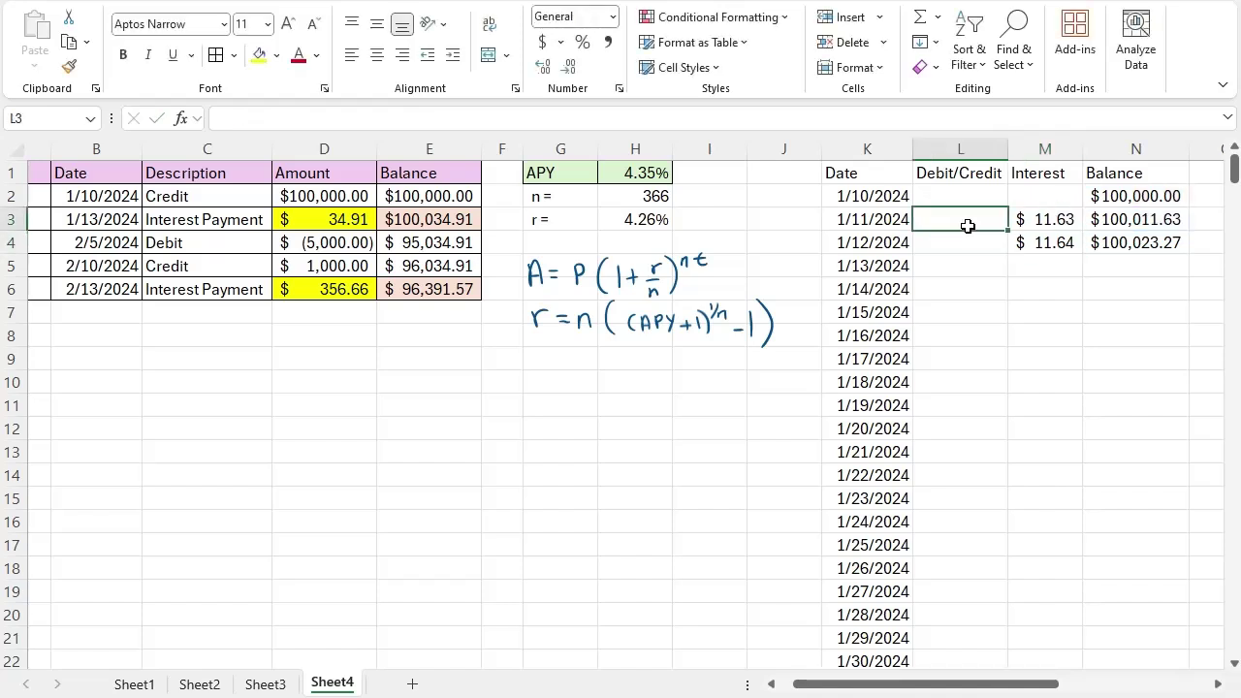
Enter a -5000 debit in the Debit/Credit column beside the date 2/5/2024
{"action": "left_click_drag", "start_coordinate": [1062, 221], "coordinate": [1129, 219]}
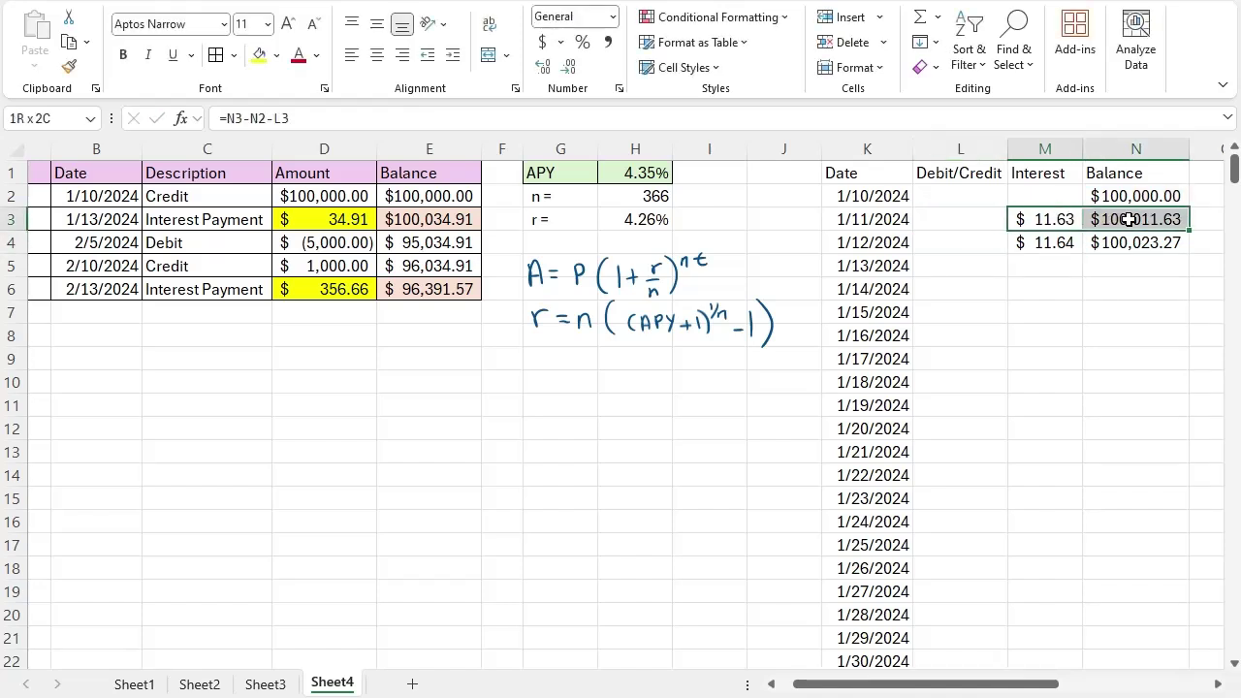
{"action": "left_click", "coordinate": [989, 219]}
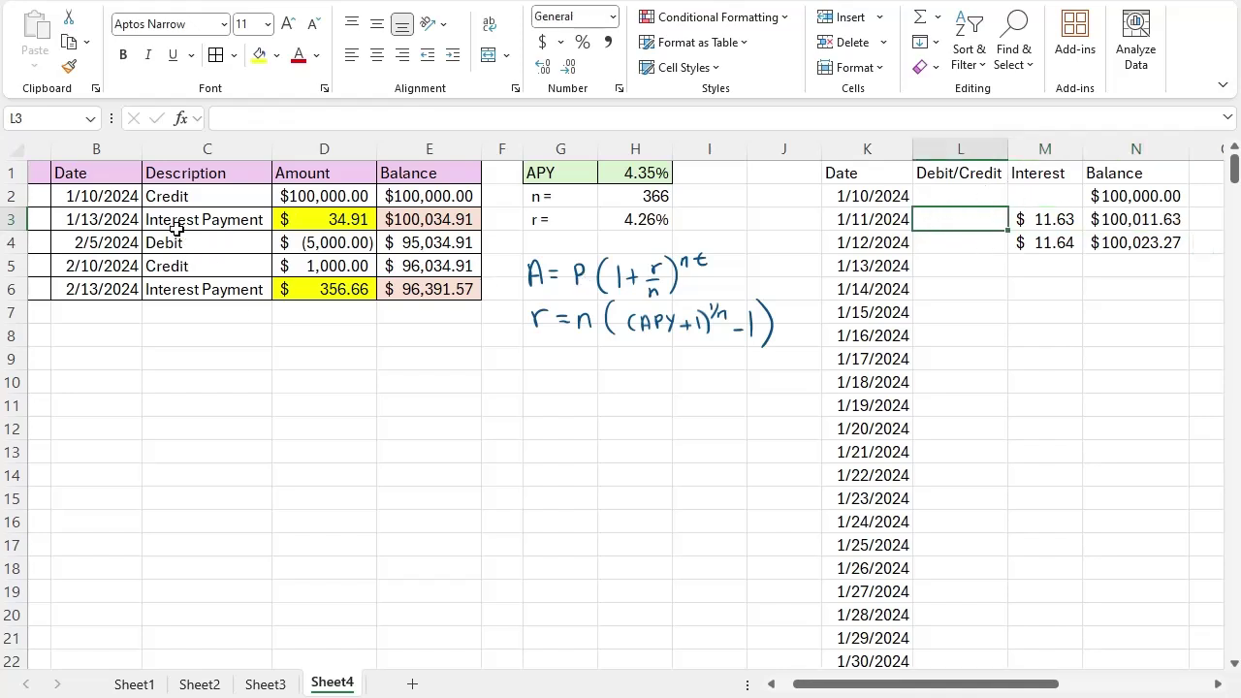
{"action": "left_click_drag", "start_coordinate": [966, 684], "coordinate": [951, 684]}
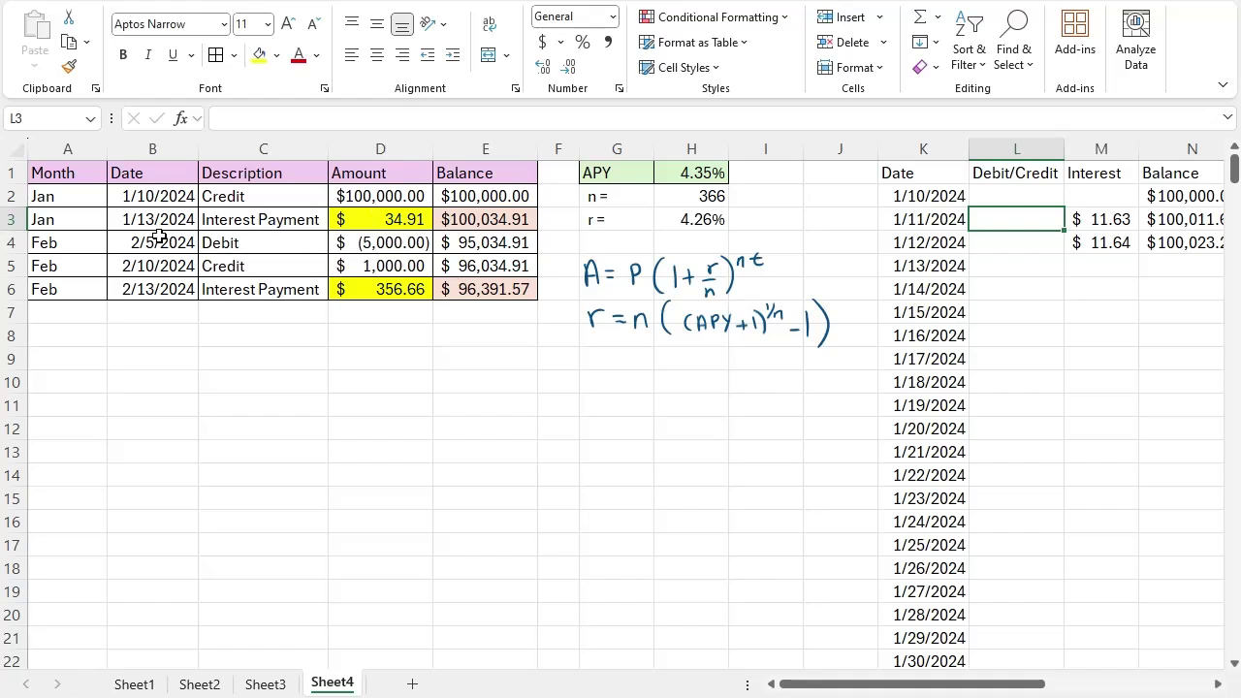
{"action": "scroll", "coordinate": [1024, 576], "scroll_direction": "down", "scroll_amount": 3}
{"action": "left_click", "coordinate": [1002, 590]}
{"action": "type", "text": "-5000"}
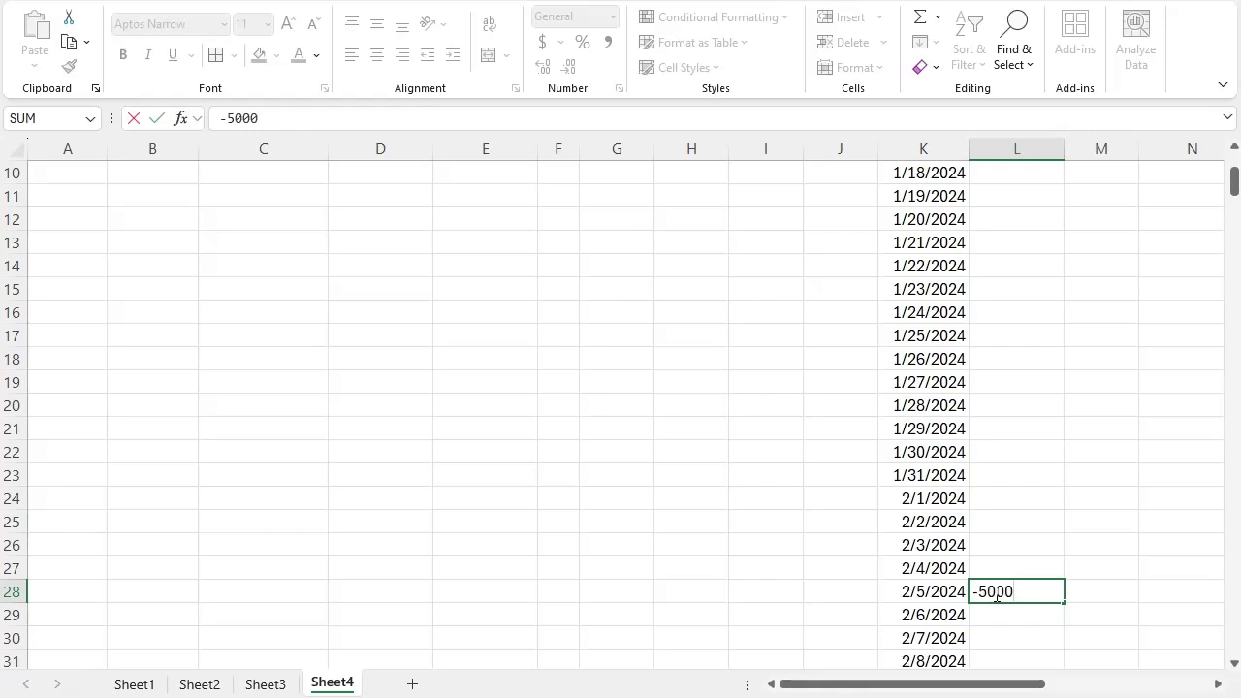
{"action": "key", "text": "Return"}
{"action": "scroll", "coordinate": [604, 456], "scroll_direction": "down", "scroll_amount": 2}
{"action": "scroll", "coordinate": [481, 388], "scroll_direction": "up", "scroll_amount": 5}
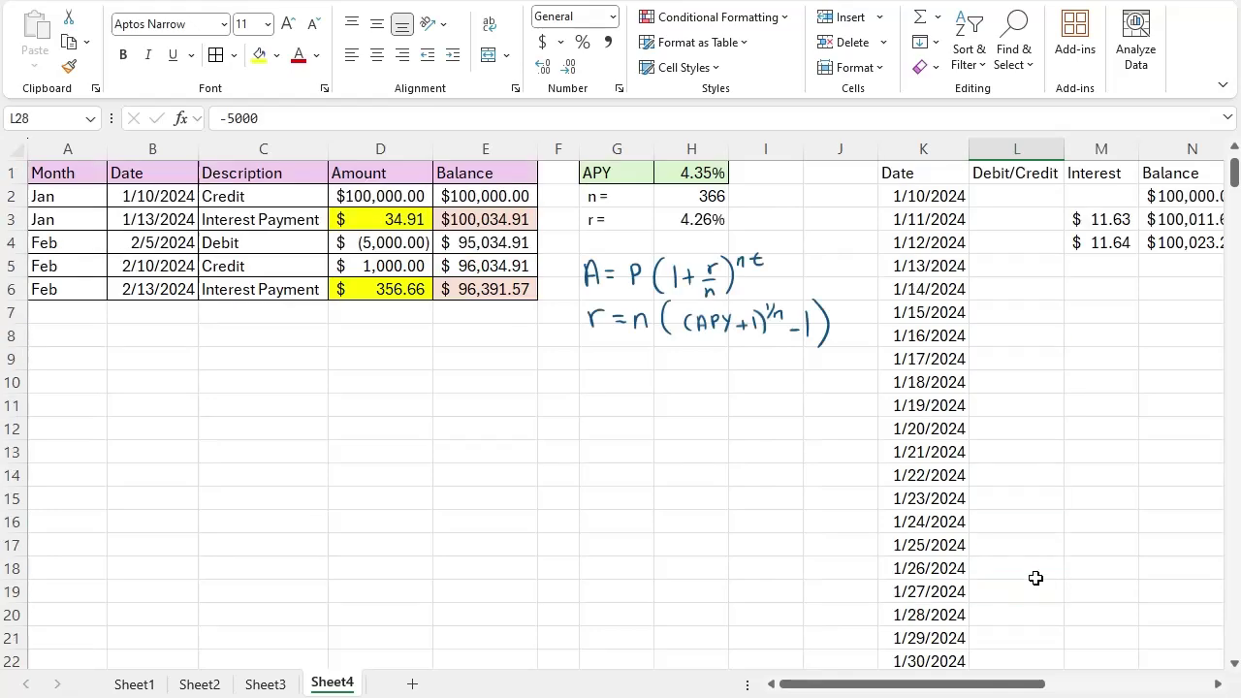
{"action": "left_click", "coordinate": [1014, 214]}
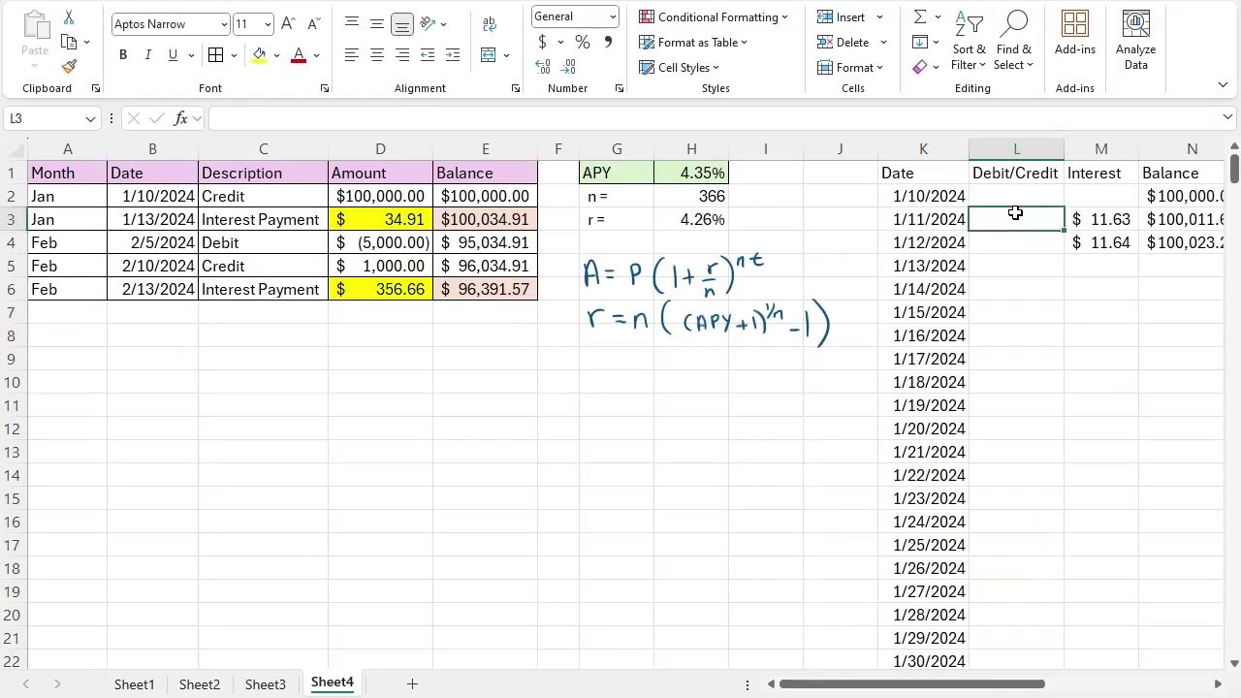
{"action": "type", "text": "=inde"}
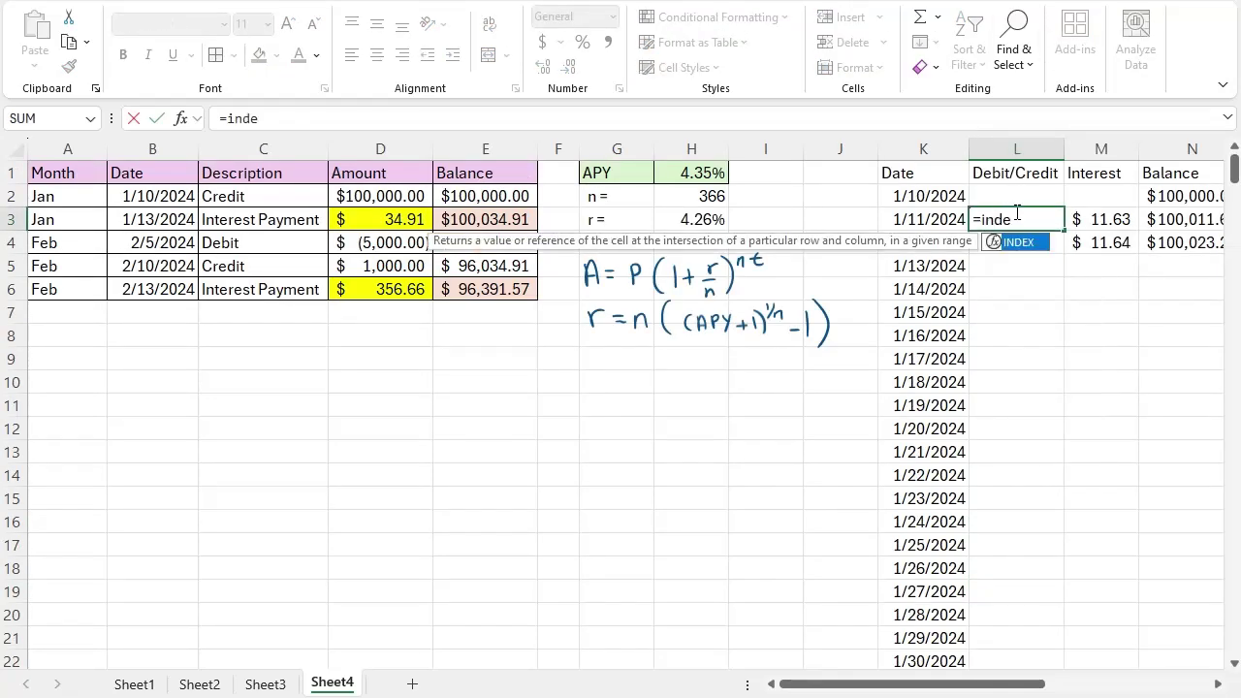
{"action": "type", "text": "x("}
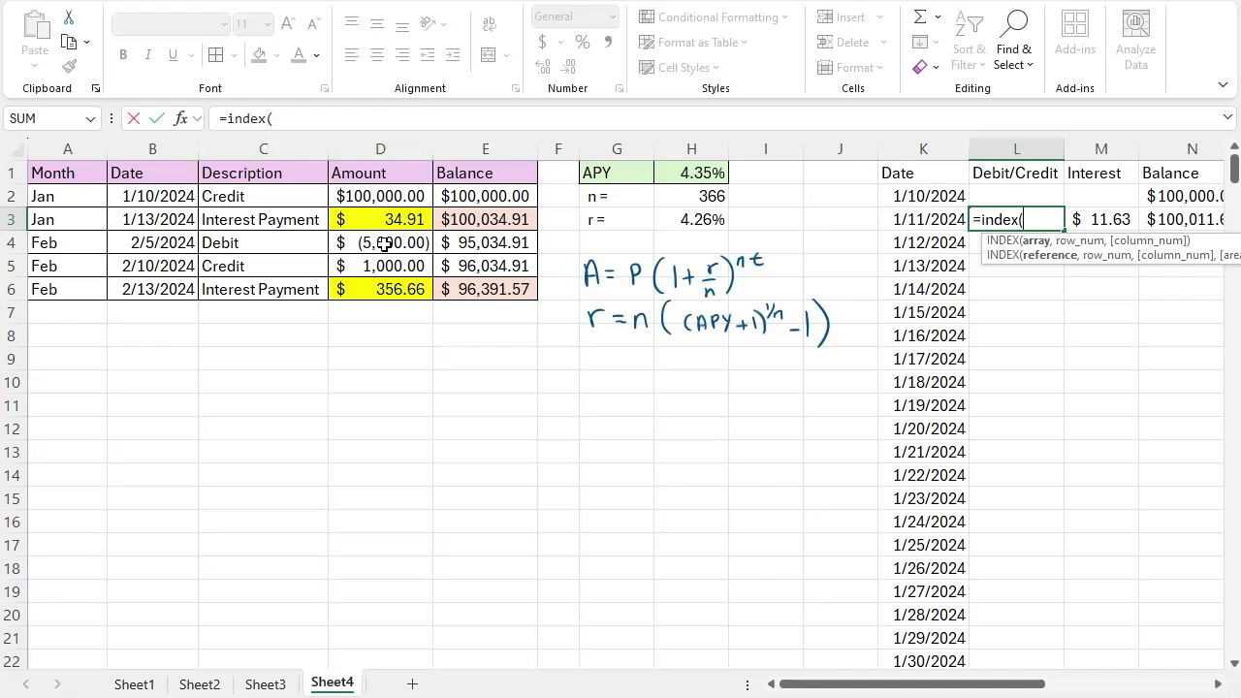
{"action": "key", "text": "BackSpace"}
{"action": "key", "text": "Escape"}
{"action": "key", "text": "Escape"}
{"action": "key", "text": "Return"}
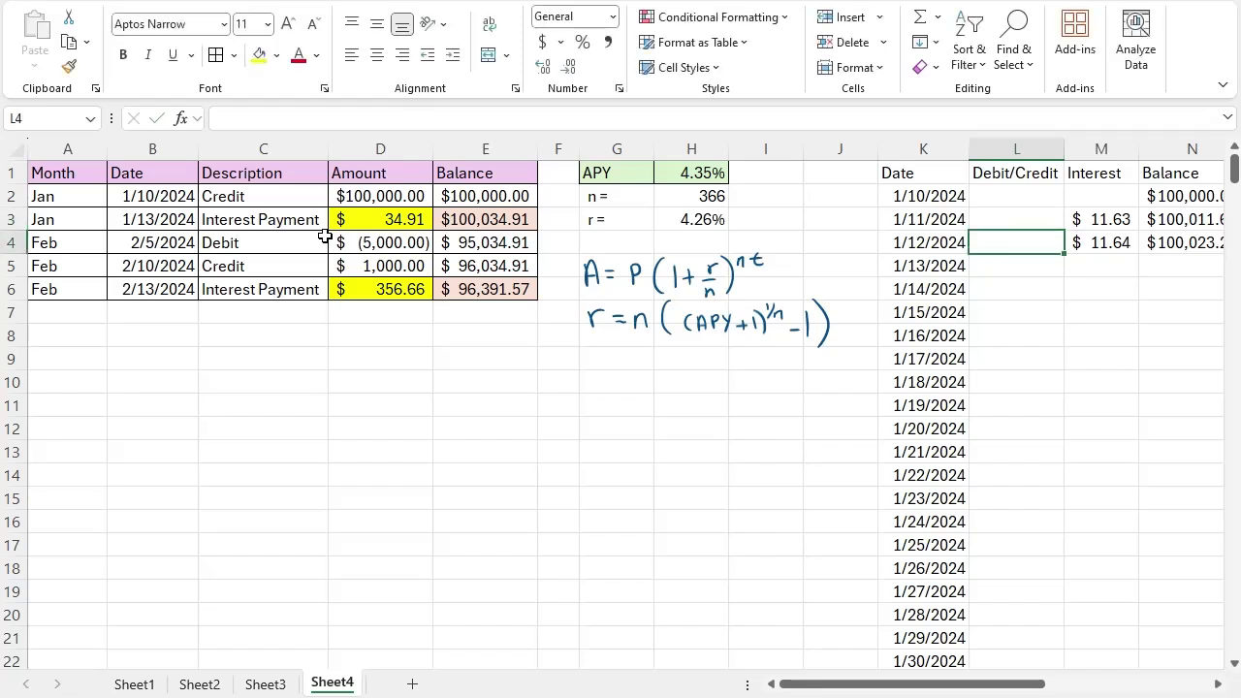
Insert a blank column before the Balance column of the transaction table to hold the interest payments separately
{"action": "left_click", "coordinate": [381, 227]}
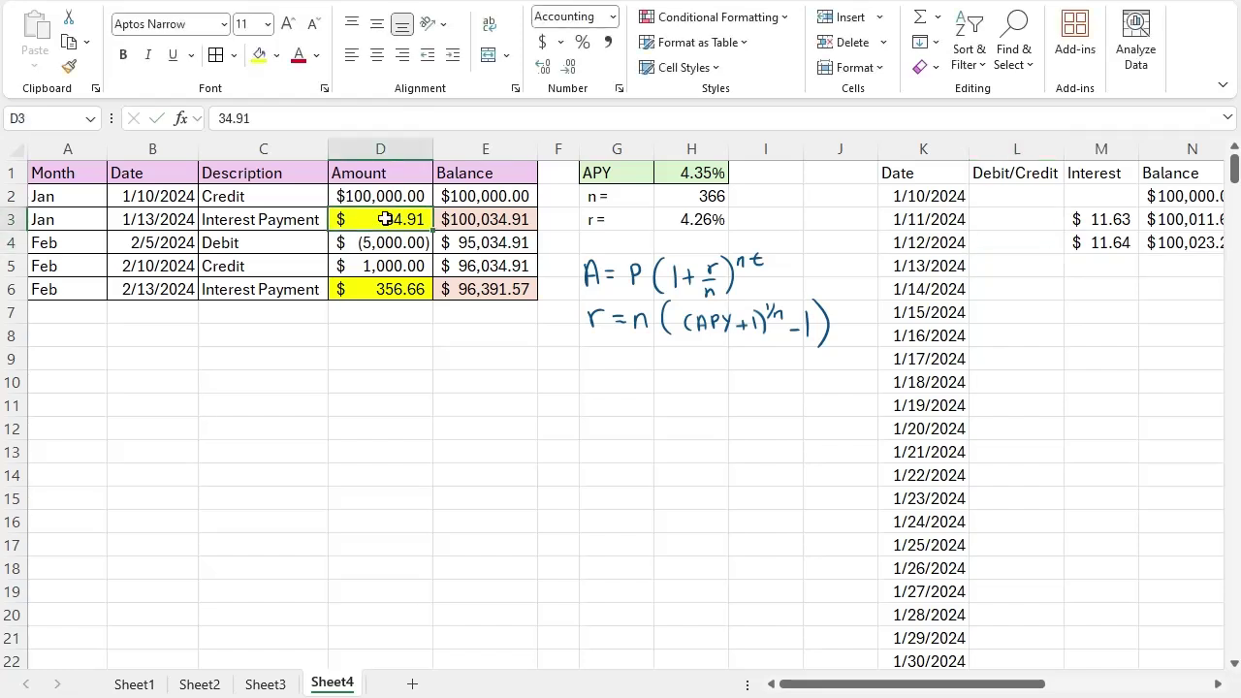
{"action": "left_click", "coordinate": [384, 289]}
{"action": "left_click", "coordinate": [396, 215]}
{"action": "left_click", "coordinate": [396, 289], "text": "ctrl"}
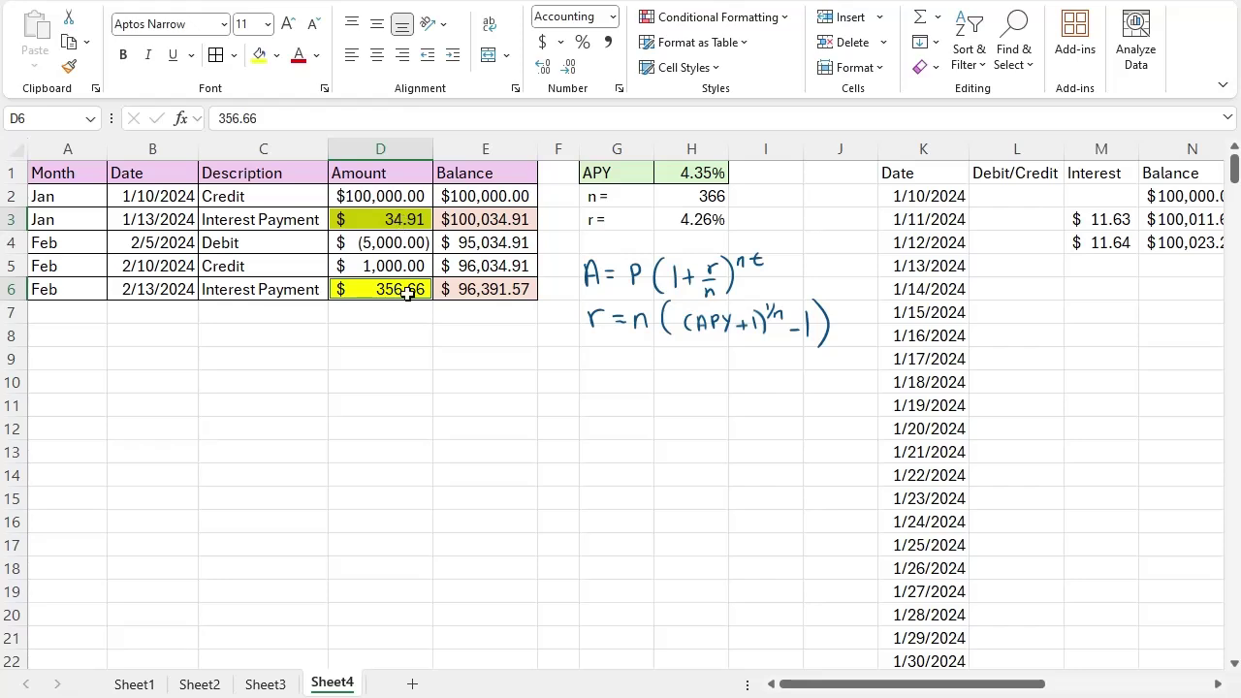
{"action": "left_click", "coordinate": [1132, 244]}
{"action": "left_click", "coordinate": [1114, 149]}
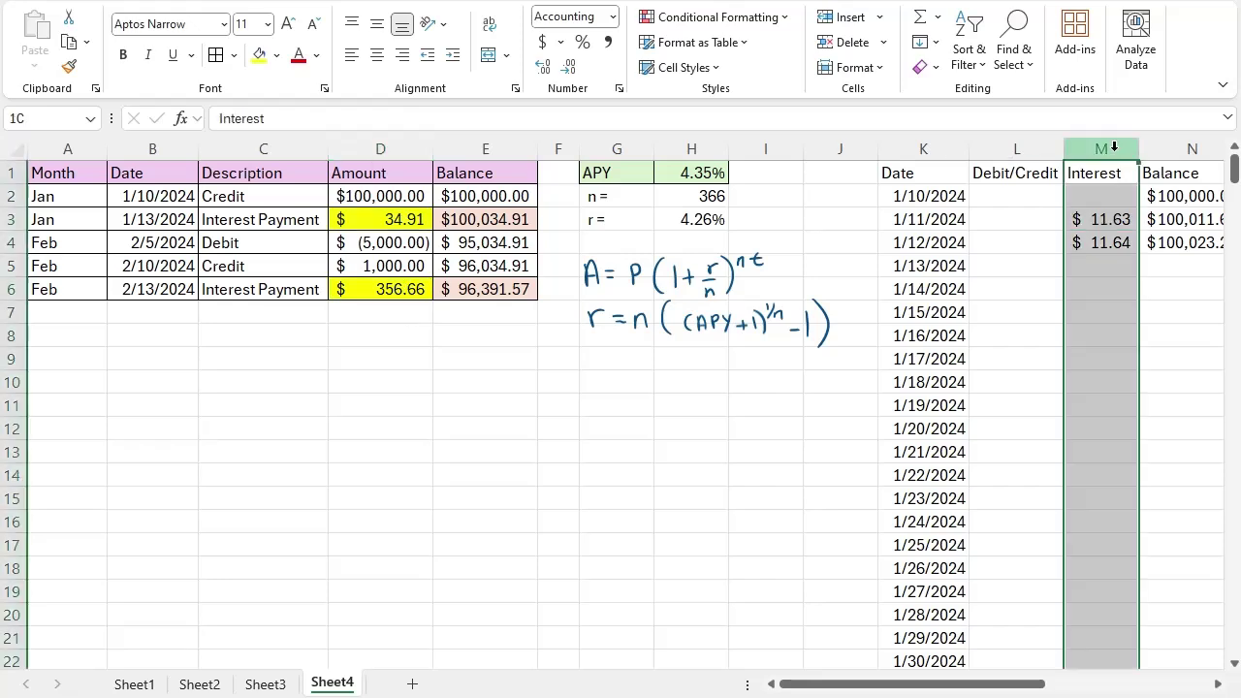
{"action": "left_click", "coordinate": [492, 148]}
{"action": "right_click", "coordinate": [498, 152]}
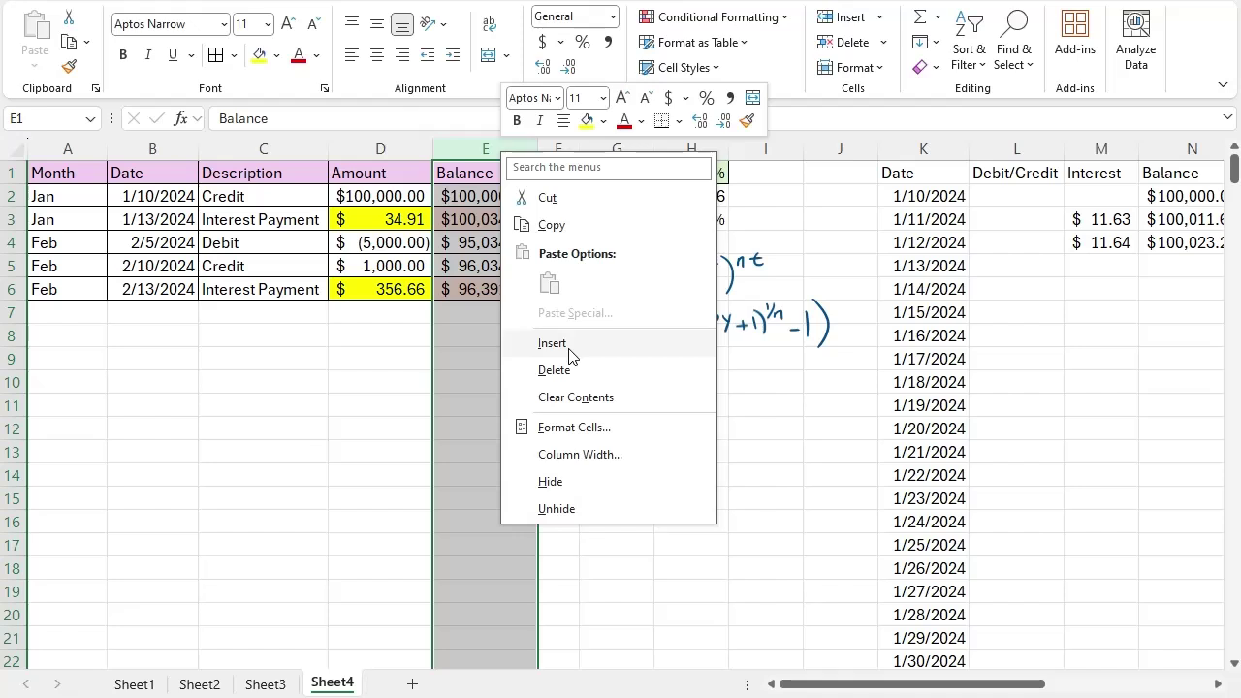
{"action": "left_click", "coordinate": [570, 355]}
Move the two highlighted interest payments from D3 and D6 into E3 and E6 of the blank column
{"action": "left_click", "coordinate": [407, 217]}
{"action": "key", "text": "ctrl+c"}
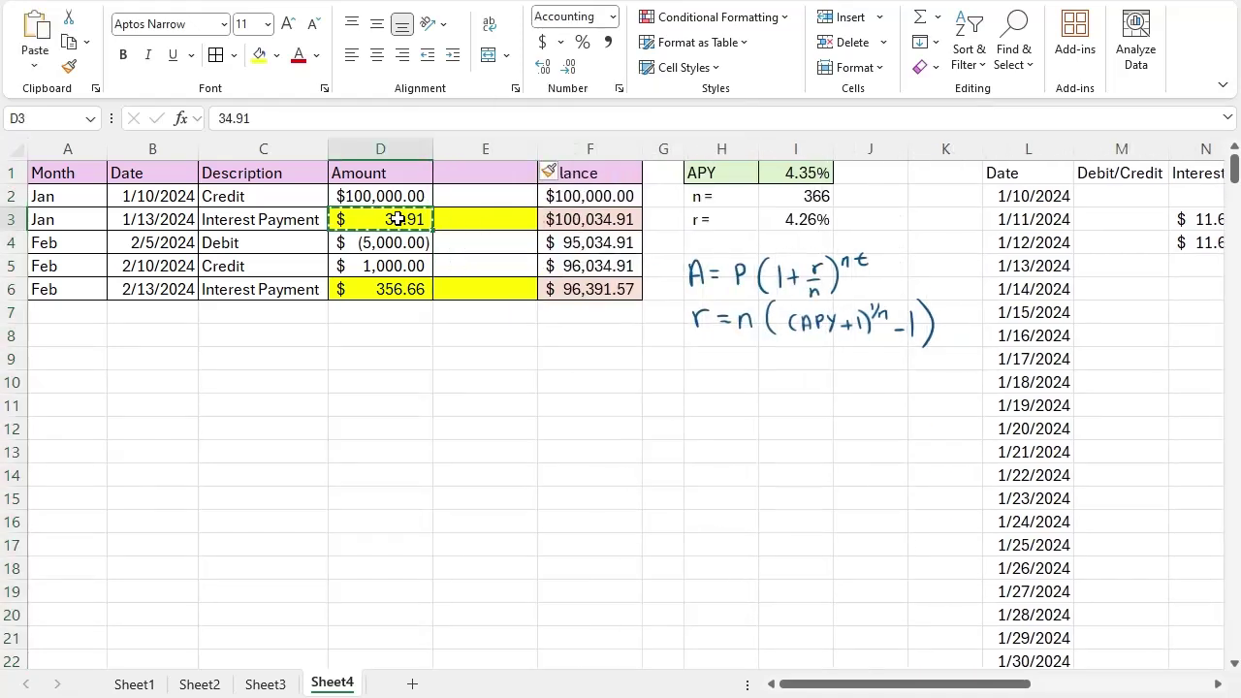
{"action": "left_click_drag", "start_coordinate": [397, 219], "coordinate": [462, 222]}
{"action": "left_click", "coordinate": [401, 279]}
{"action": "key", "text": "ctrl+c"}
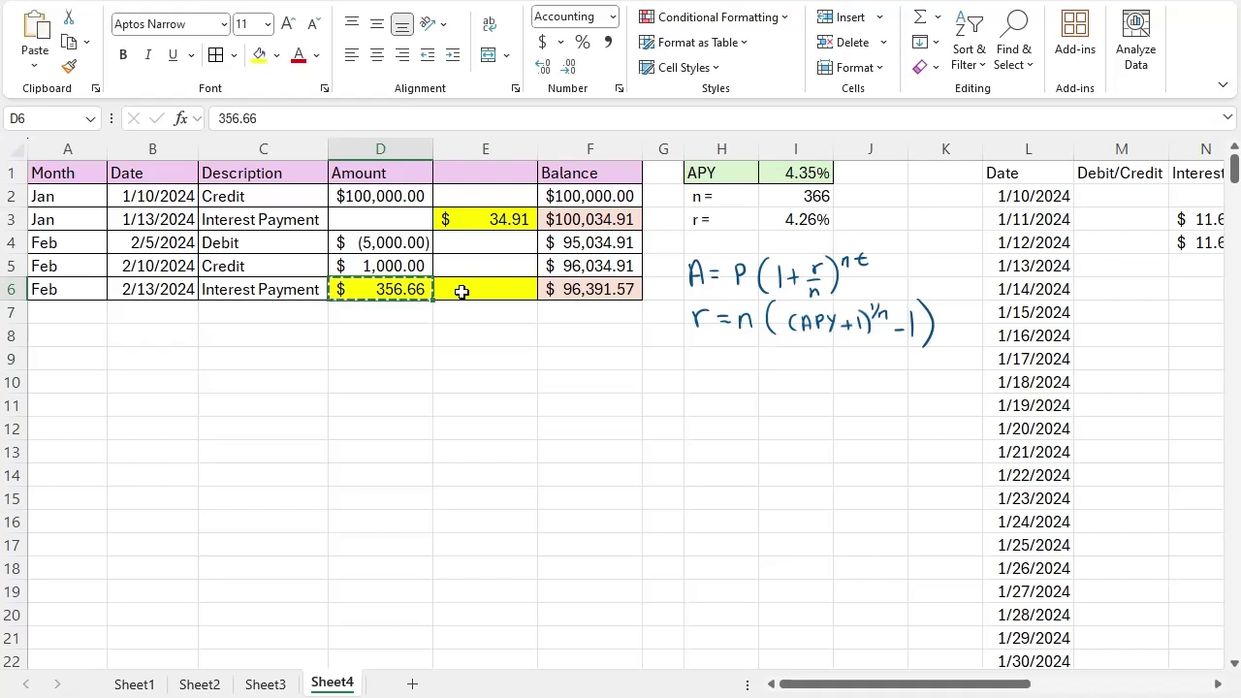
{"action": "left_click_drag", "start_coordinate": [462, 292], "coordinate": [463, 291]}
{"action": "left_click", "coordinate": [493, 404]}
Copy the empty bordered cell E5 onto D6 to restore the border of the vacated Amount cell
{"action": "left_click", "coordinate": [462, 270]}
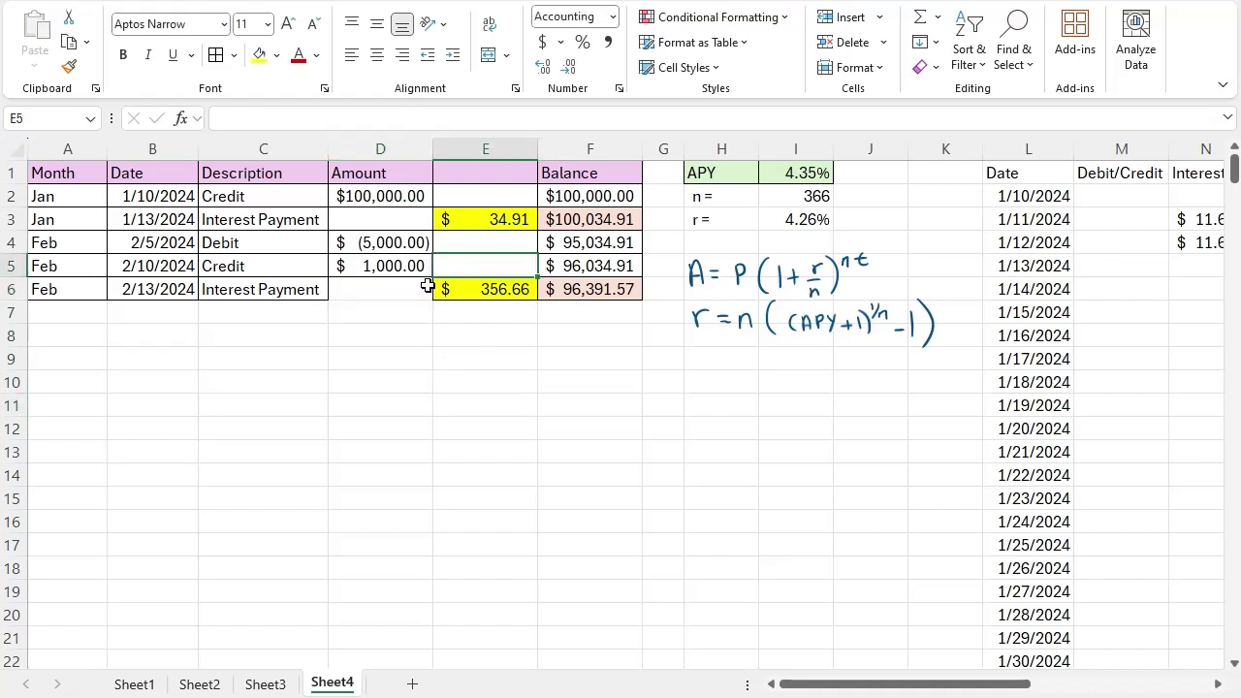
{"action": "key", "text": "ctrl+c"}
{"action": "left_click", "coordinate": [407, 290]}
{"action": "key", "text": "ctrl+v"}
{"action": "left_click", "coordinate": [585, 392]}
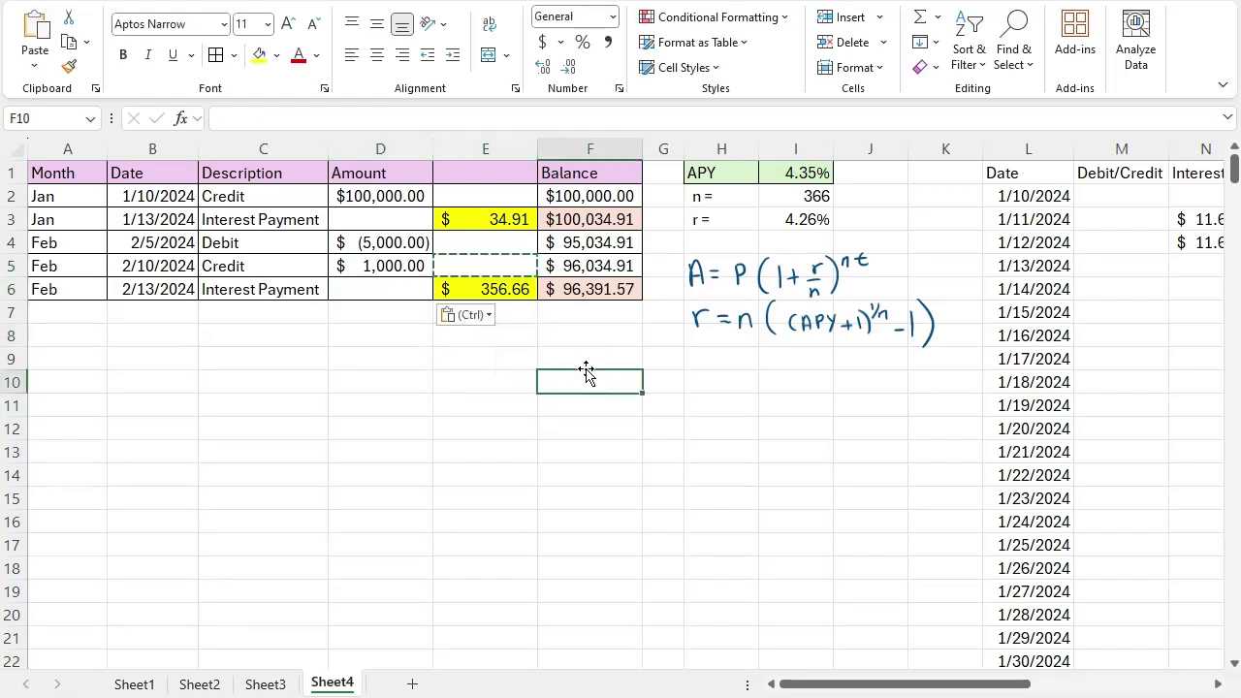
{"action": "key", "text": "Up"}
{"action": "key", "text": "Up"}
{"action": "key", "text": "Up"}
{"action": "left_click", "coordinate": [588, 381]}
{"action": "key", "text": "Escape"}
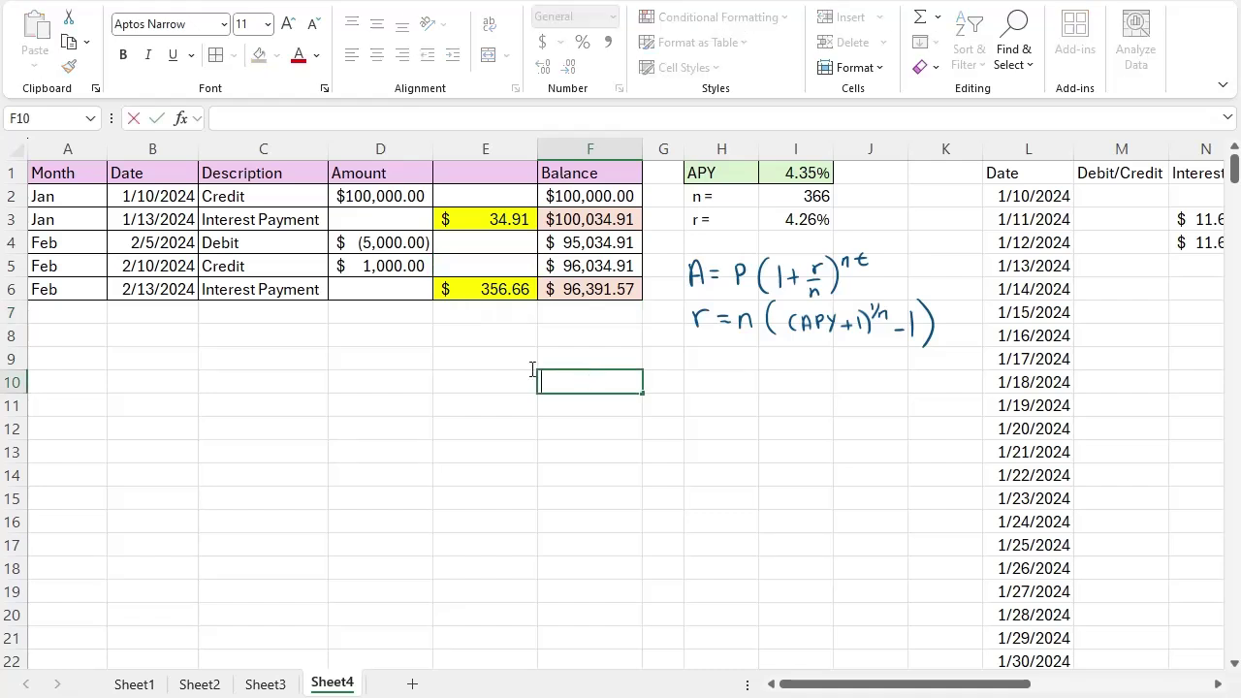
{"action": "left_click", "coordinate": [1163, 293]}
Enter =INDEX(D:D, MATCH(L3,B:B,0)) in M3 to look up the debit/credit amount by date
{"action": "left_click", "coordinate": [1121, 217]}
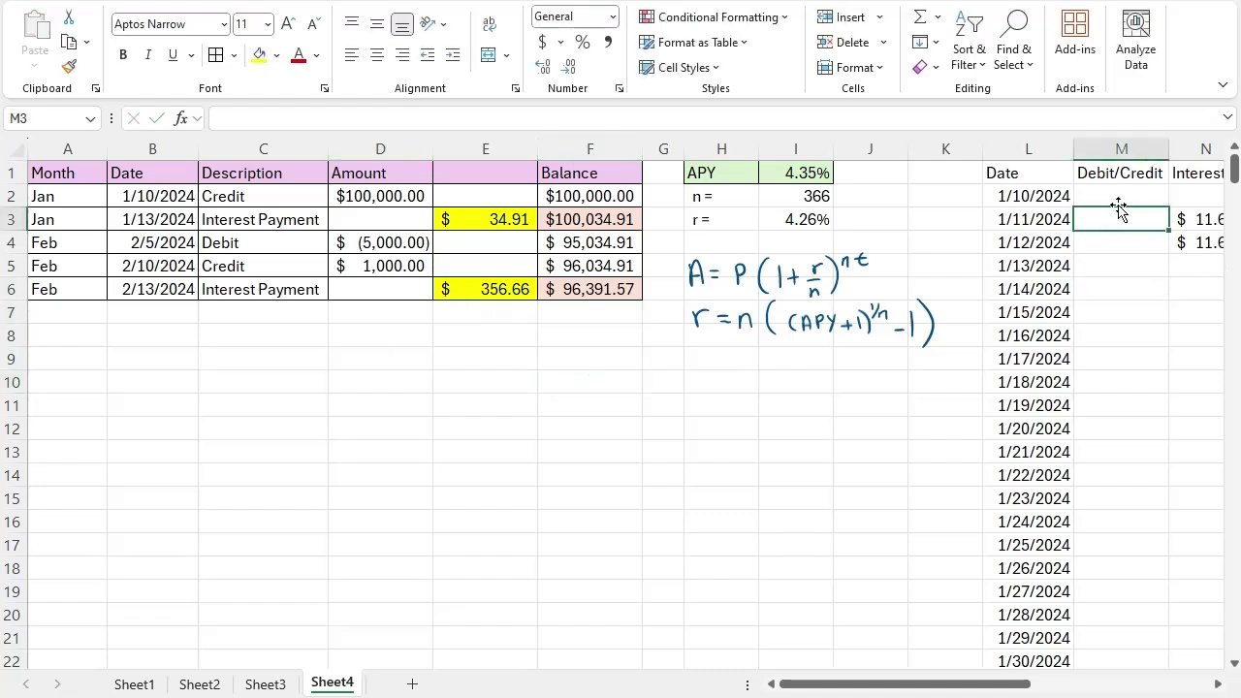
{"action": "type", "text": "\\"}
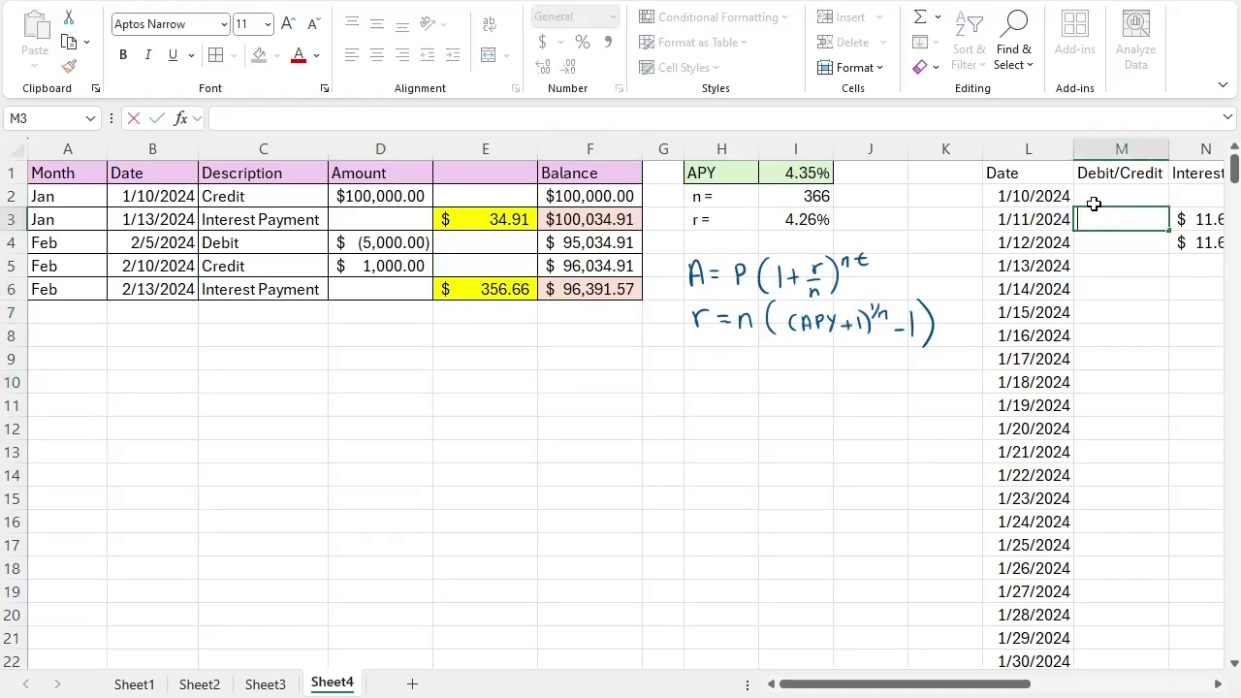
{"action": "type", "text": "=index("}
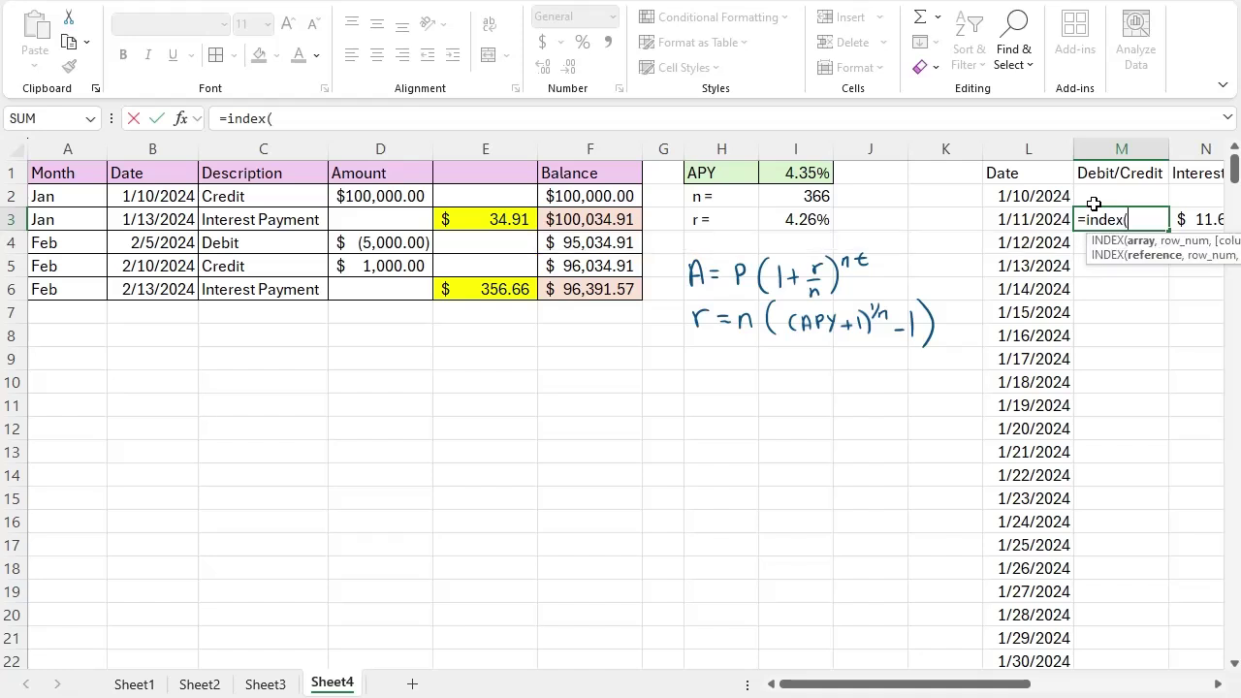
{"action": "left_click", "coordinate": [412, 148]}
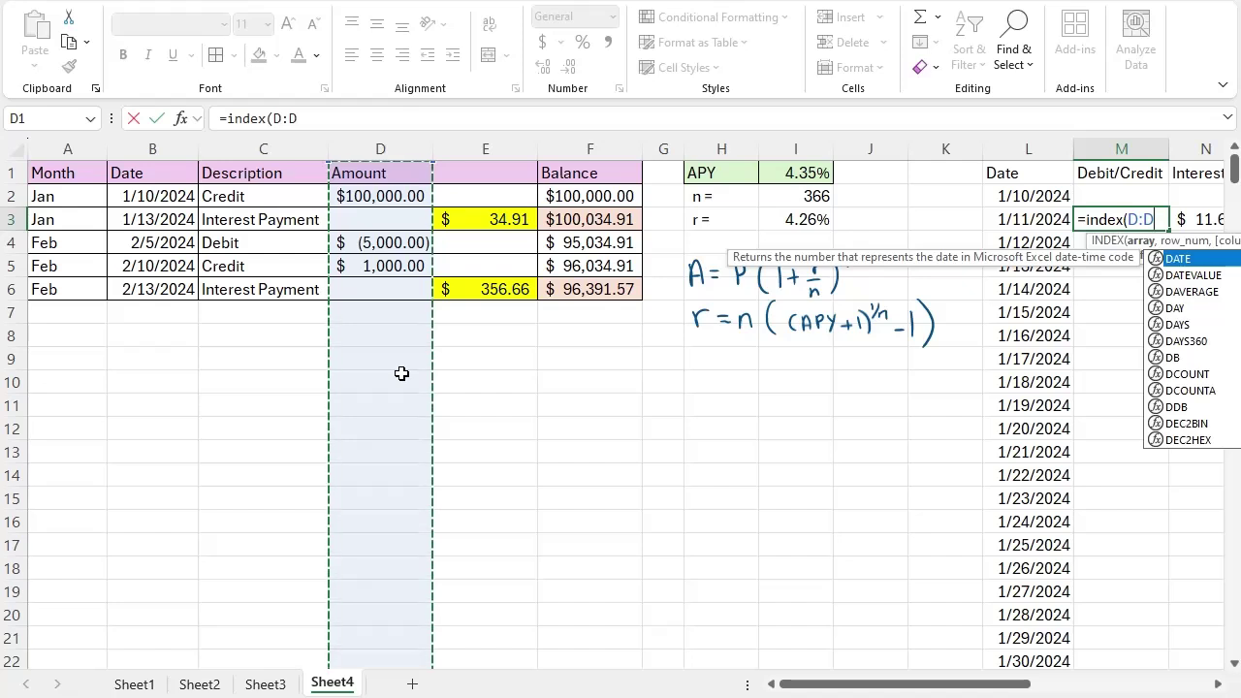
{"action": "type", "text": ", "}
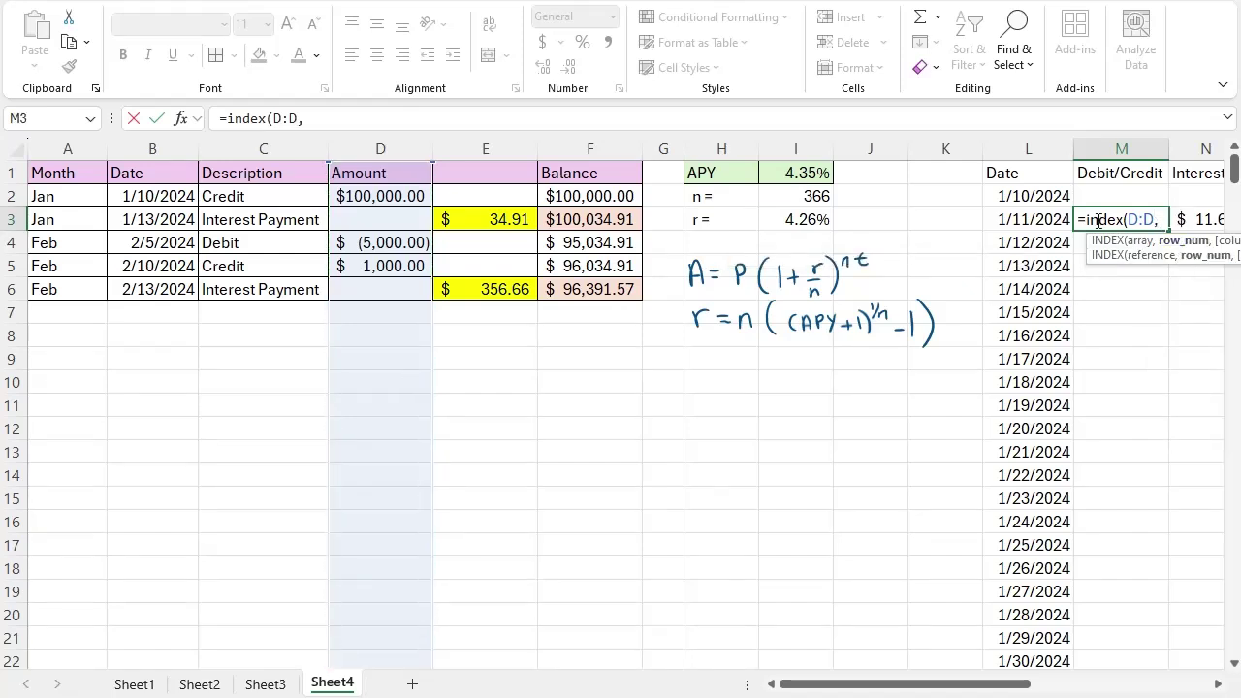
{"action": "type", "text": "match("}
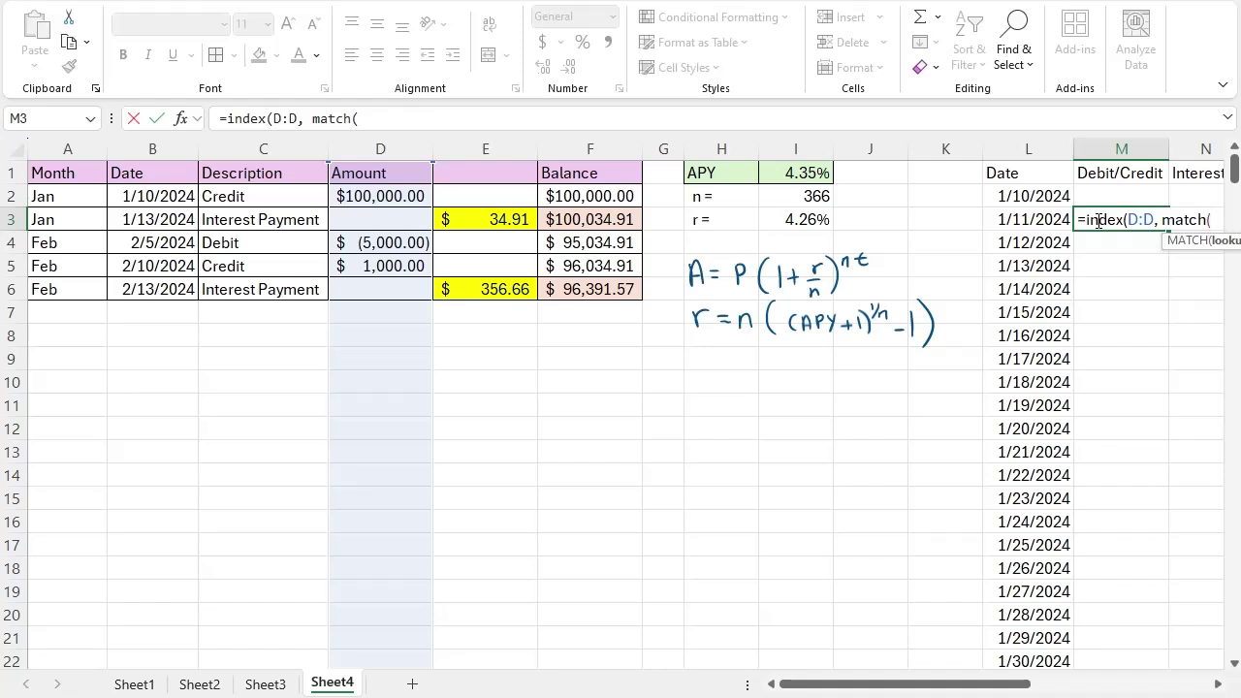
{"action": "left_click", "coordinate": [1028, 219]}
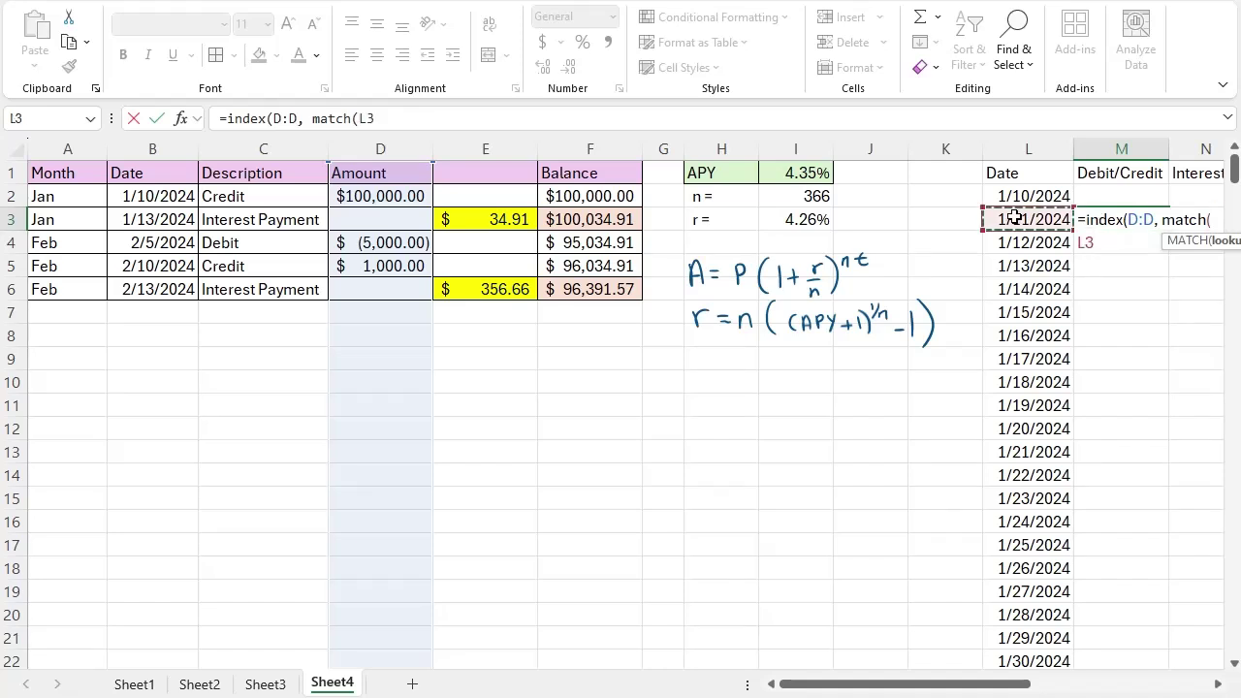
{"action": "left_click", "coordinate": [387, 118]}
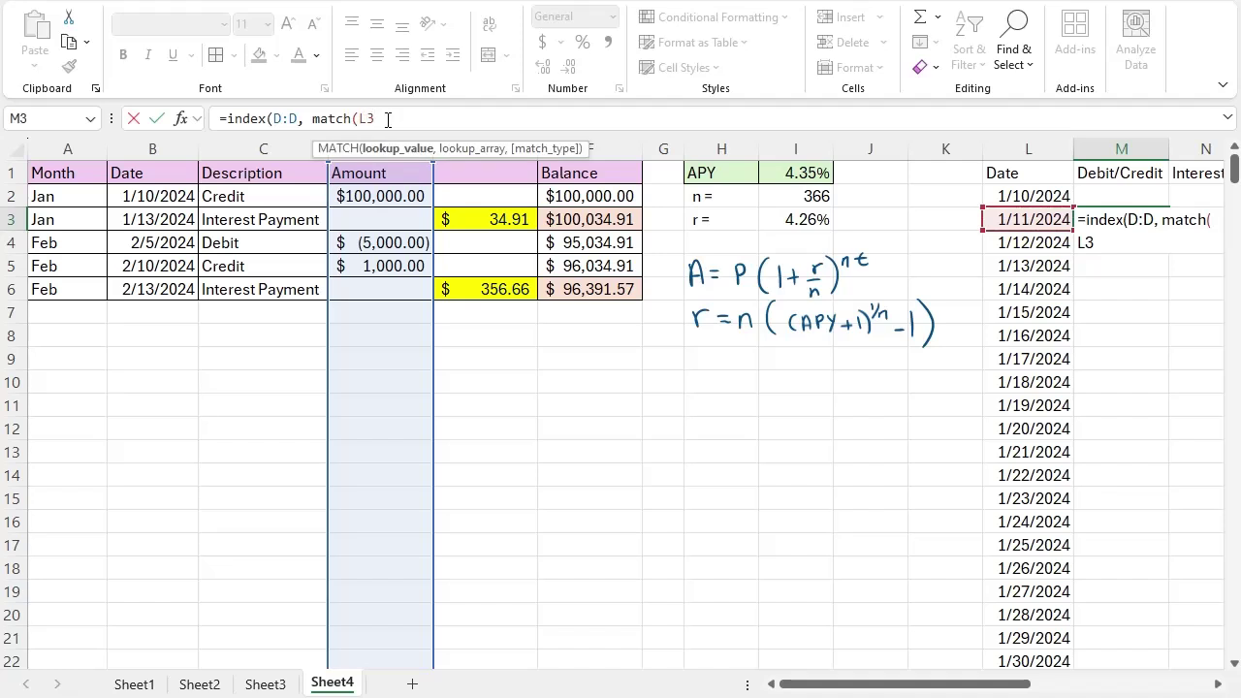
{"action": "type", "text": ","}
{"action": "left_click", "coordinate": [155, 149]}
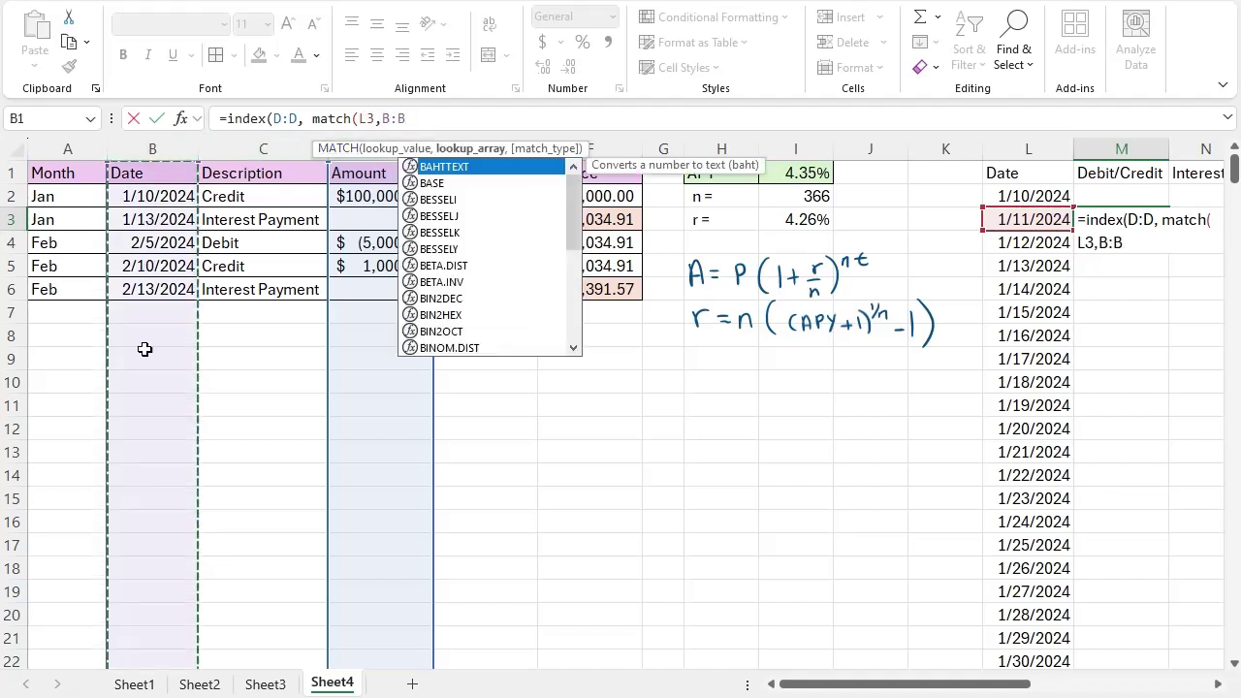
{"action": "type", "text": ",0"}
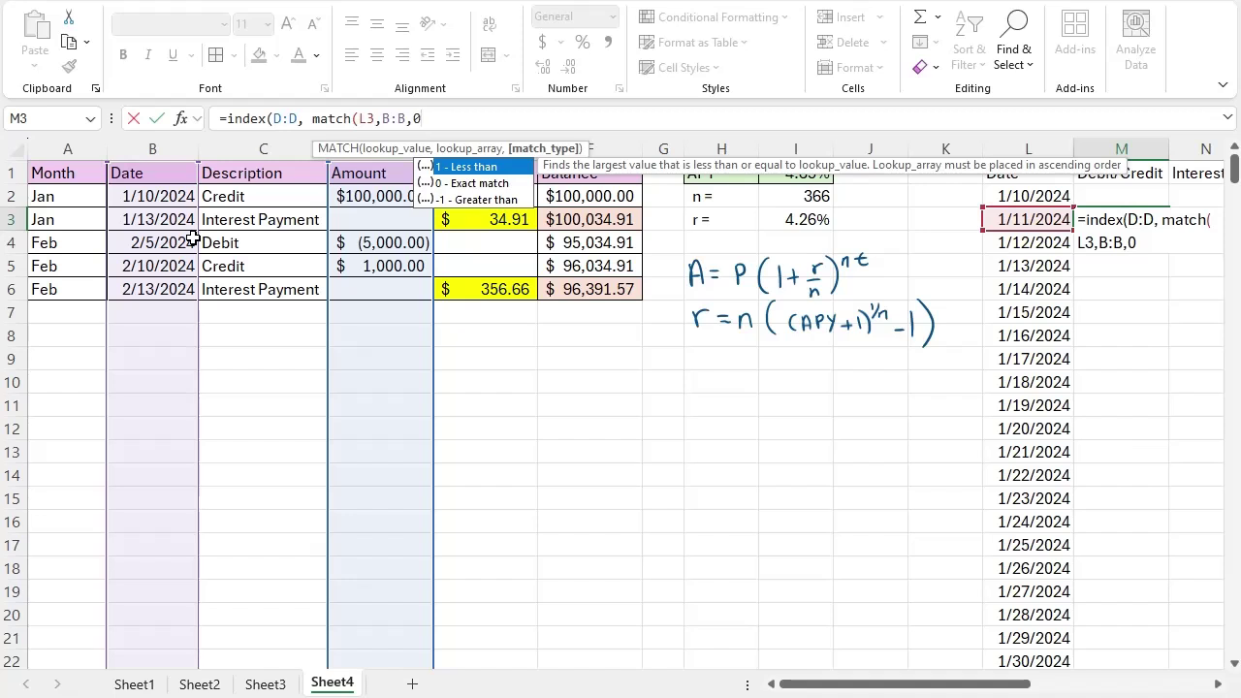
{"action": "type", "text": "))"}
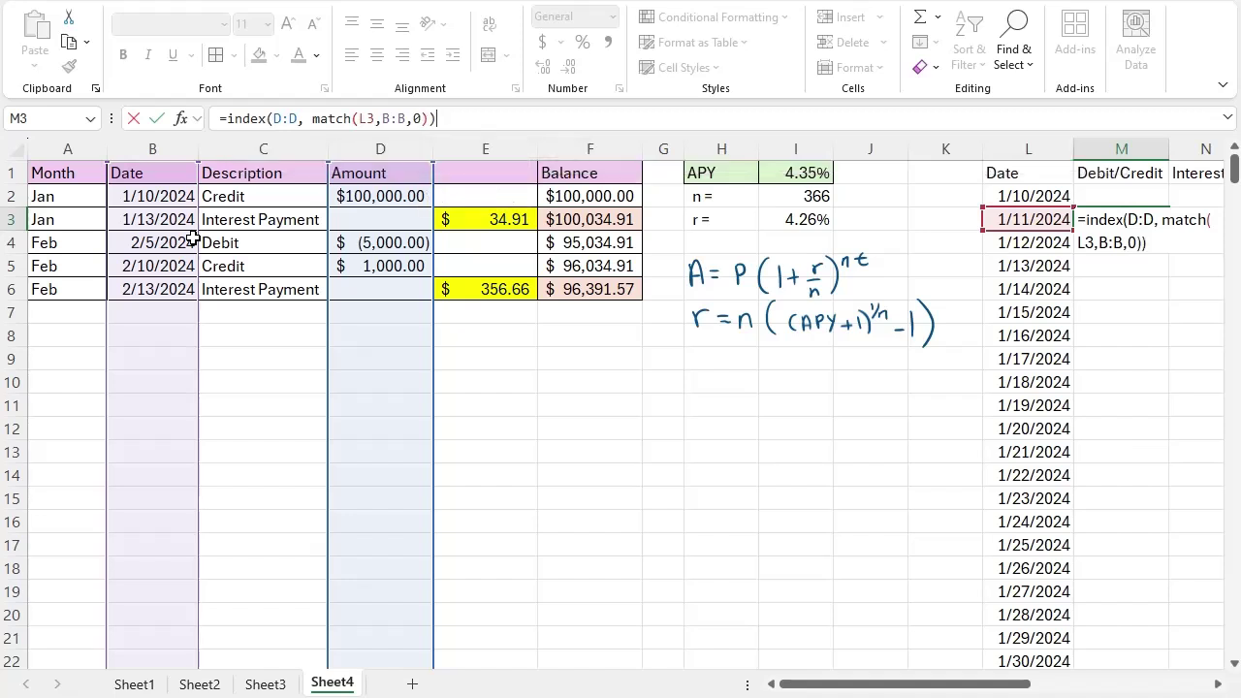
{"action": "key", "text": "Return"}
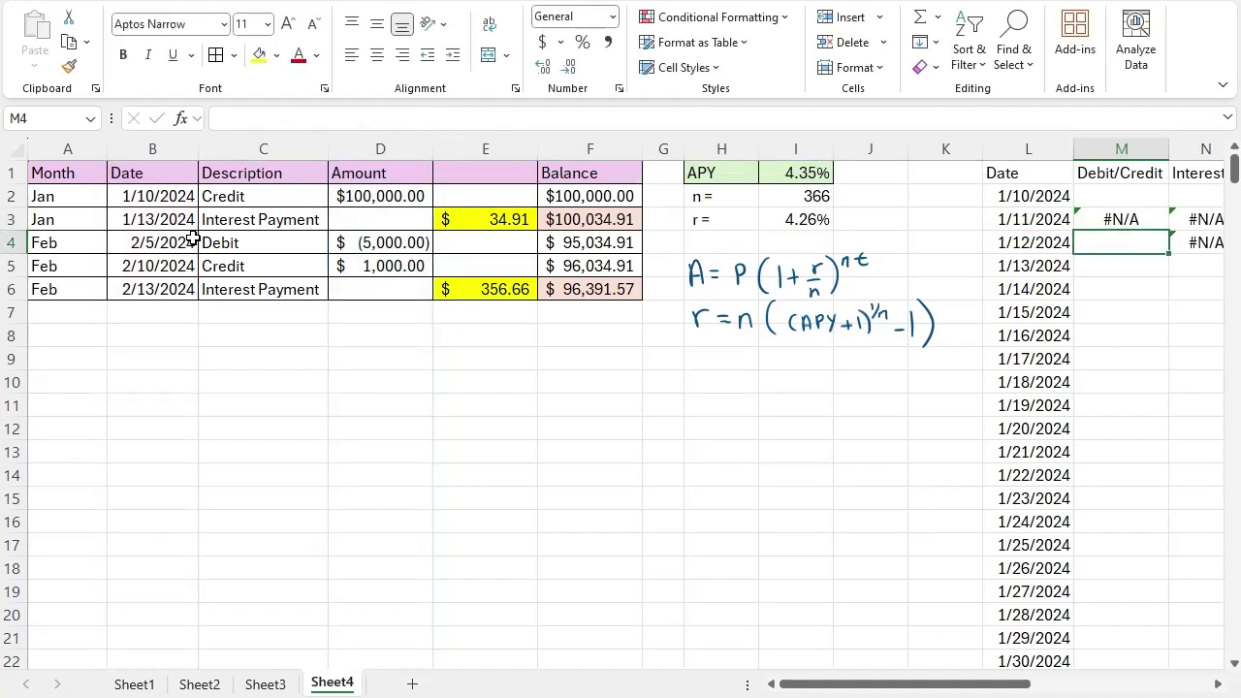
Wrap the lookup in M3 in IFNA so it returns 0 for unmatched dates: =IFNA(INDEX(D:D, MATCH(L3,B:B,0)),0)
{"action": "key", "text": "Up"}
{"action": "left_click", "coordinate": [996, 221]}
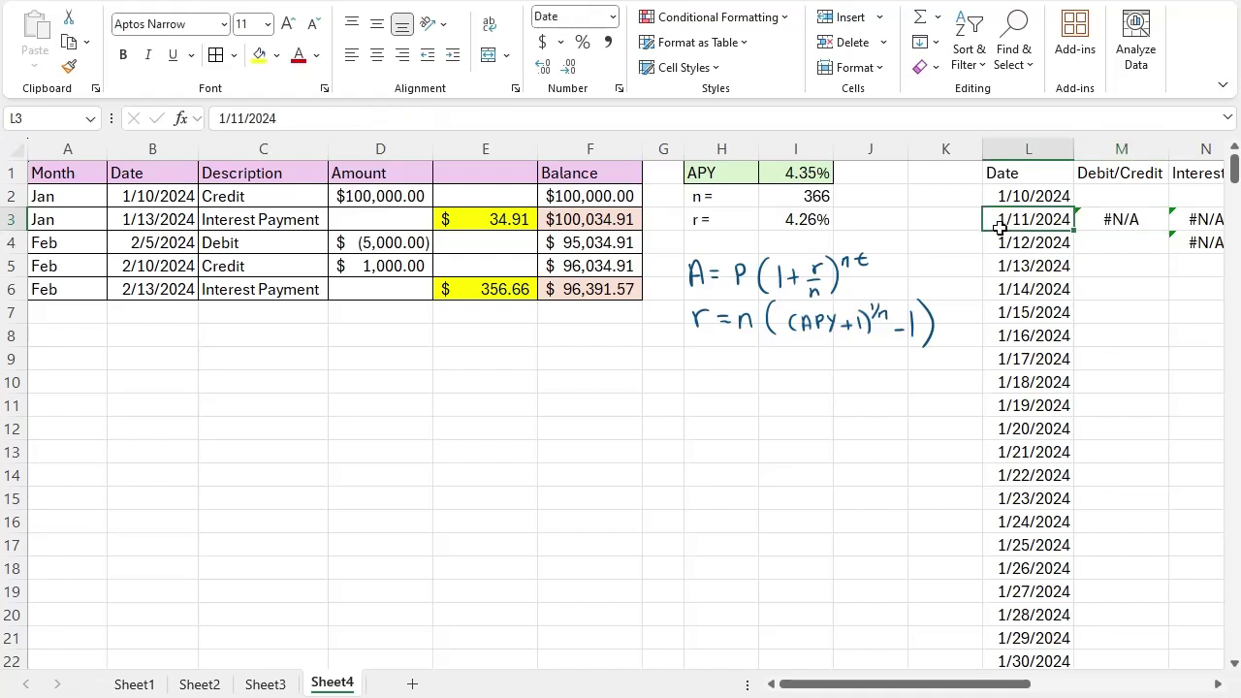
{"action": "left_click_drag", "start_coordinate": [157, 198], "coordinate": [143, 279]}
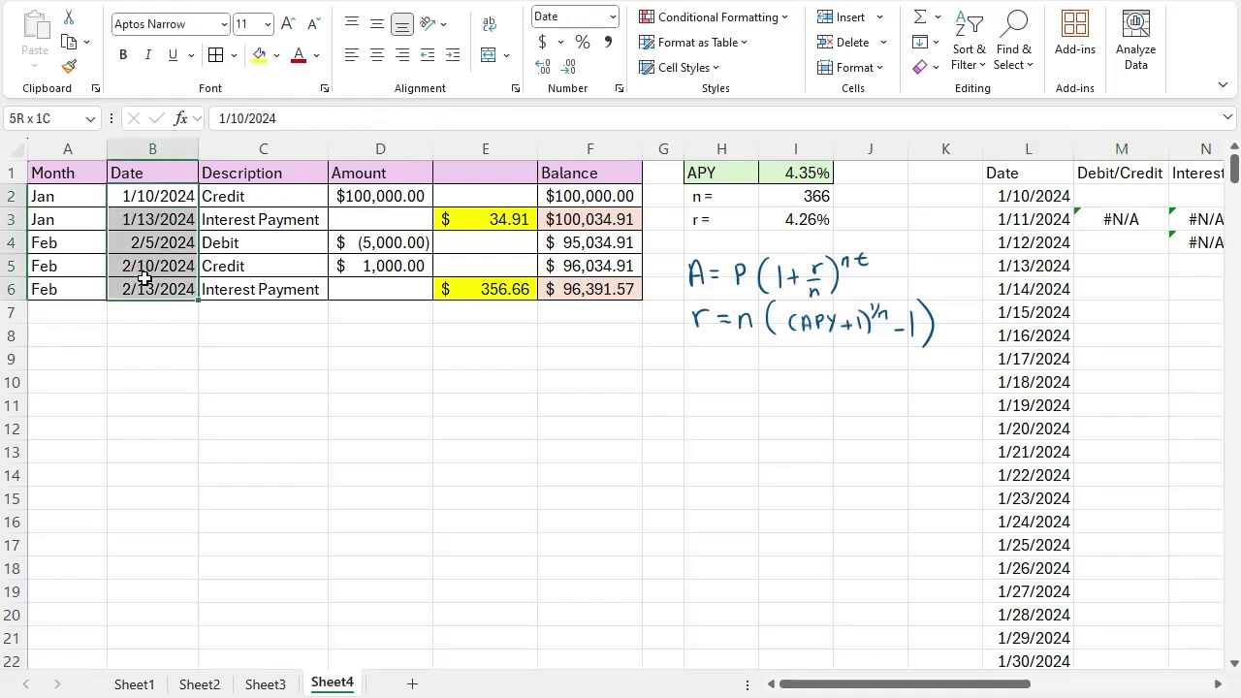
{"action": "left_click", "coordinate": [1125, 224]}
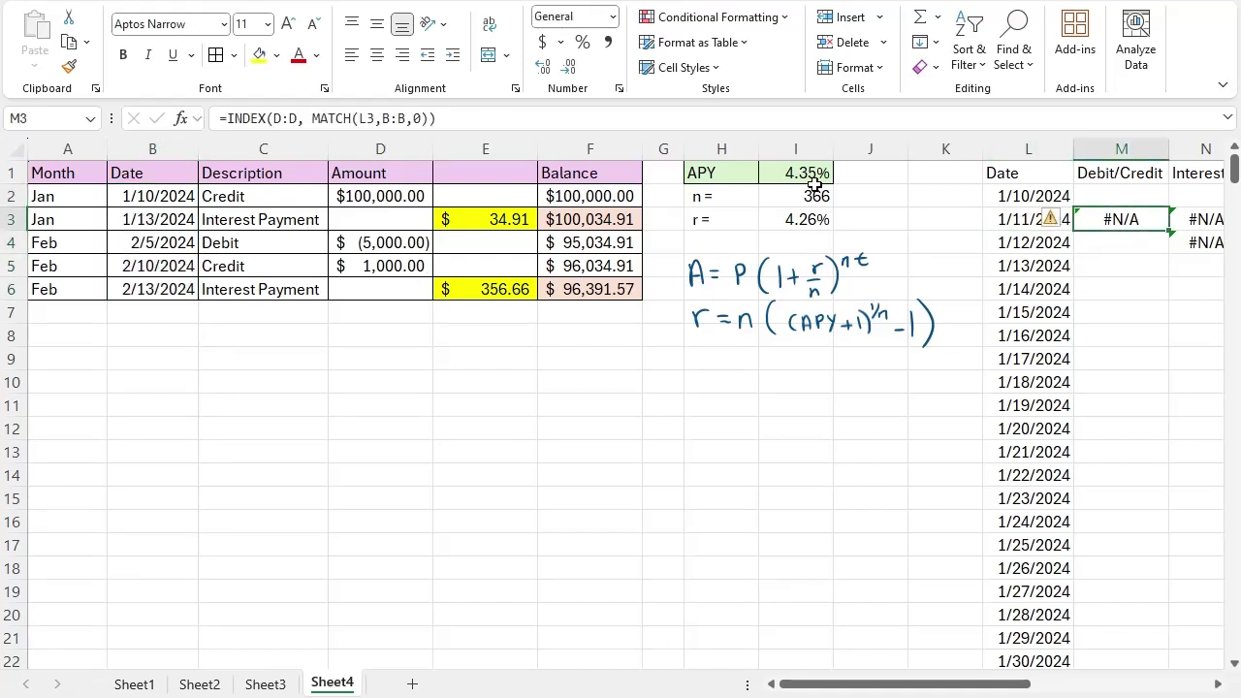
{"action": "left_click", "coordinate": [224, 118]}
{"action": "type", "text": "ifna("}
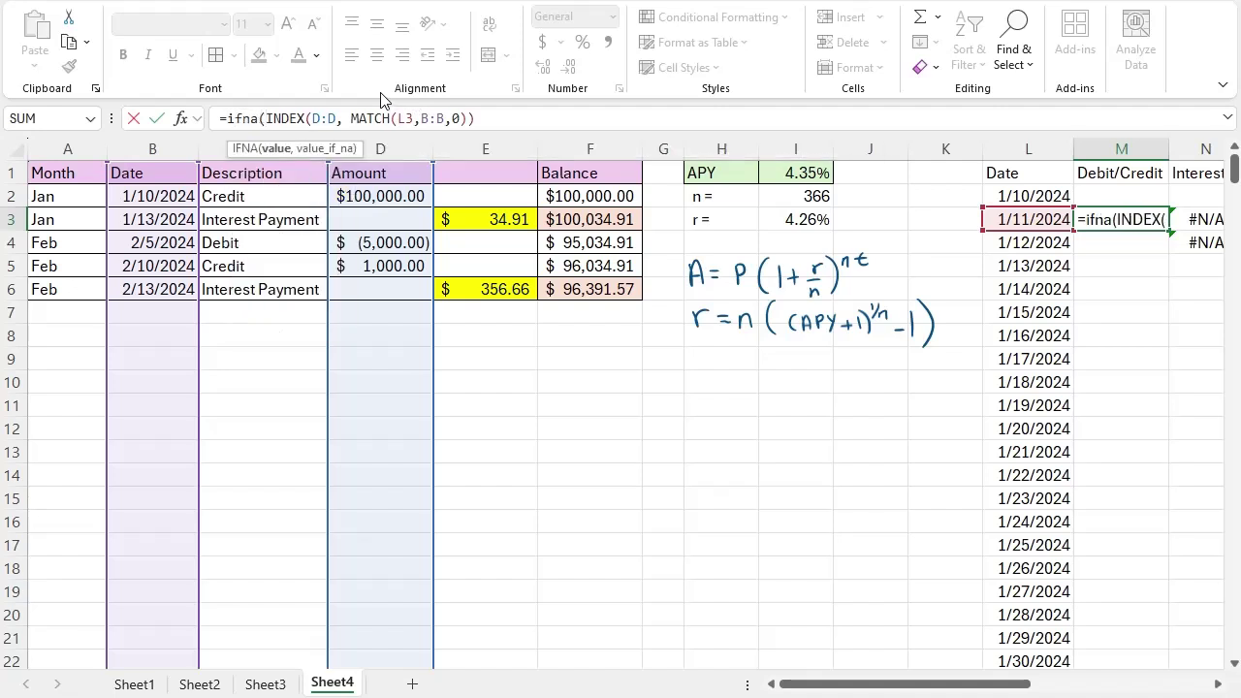
{"action": "left_click", "coordinate": [498, 121]}
{"action": "type", "text": ",0"}
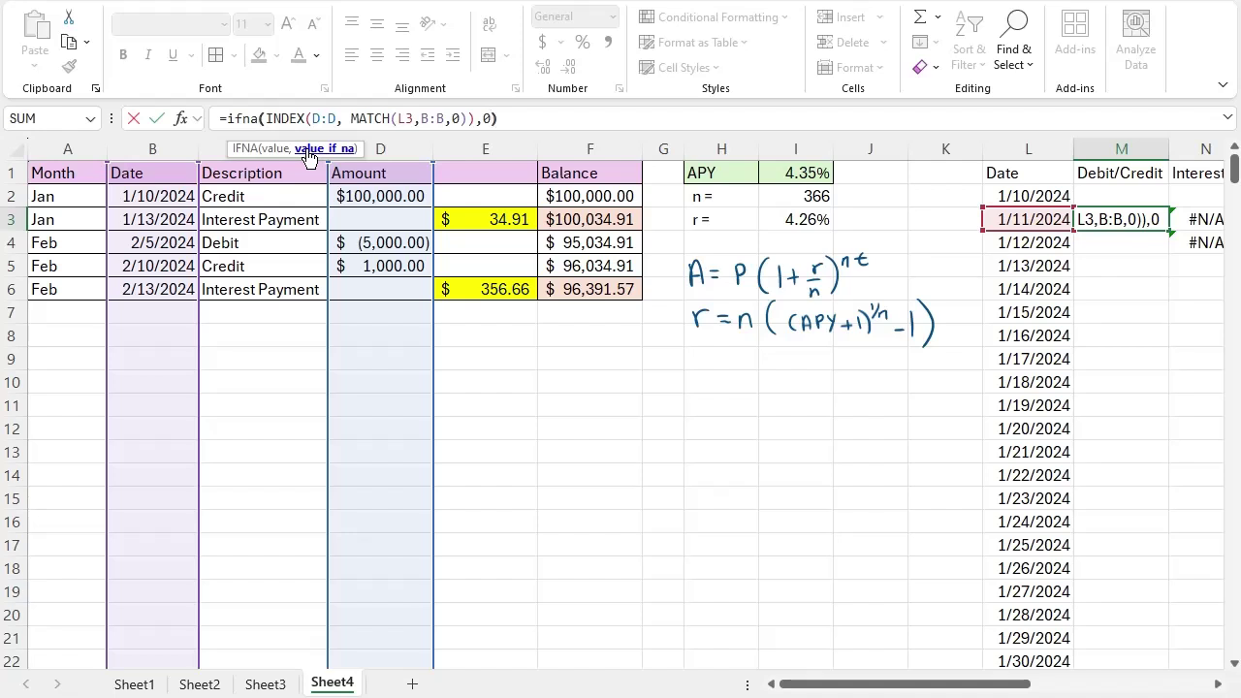
{"action": "key", "text": "Return"}
Fill the IFNA lookup formula from M3 down the Debit/Credit column for all schedule dates
{"action": "left_click", "coordinate": [1151, 223]}
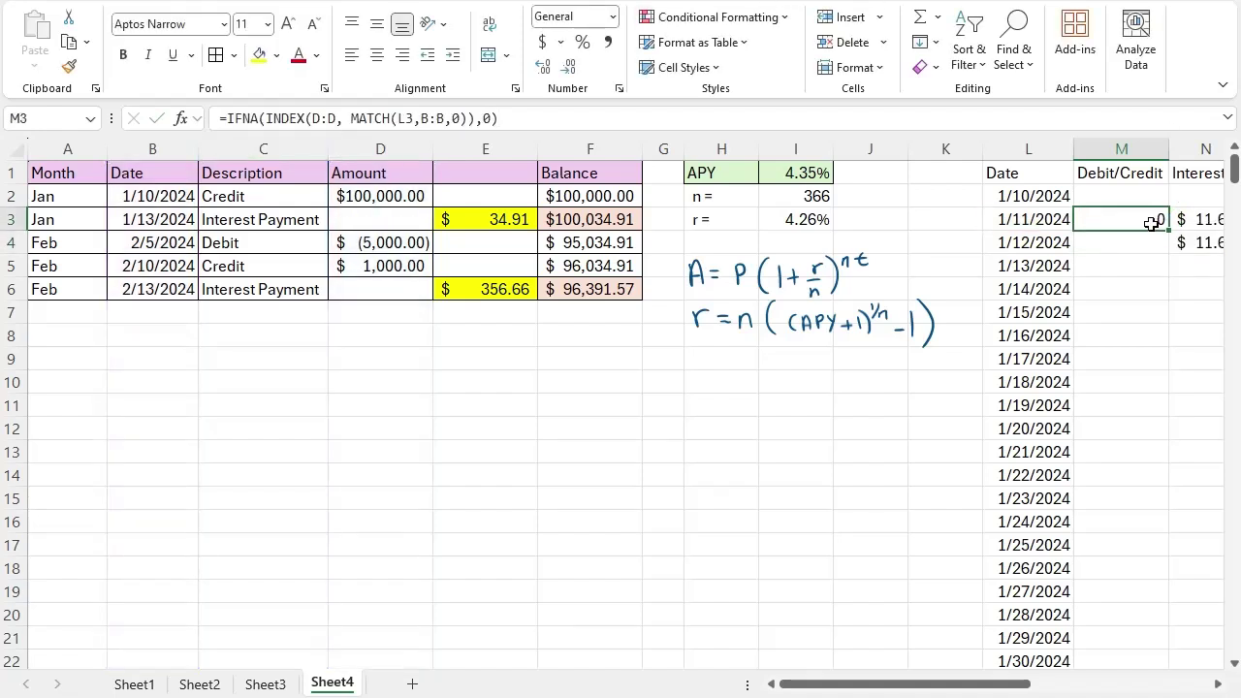
{"action": "double_click", "coordinate": [1170, 230]}
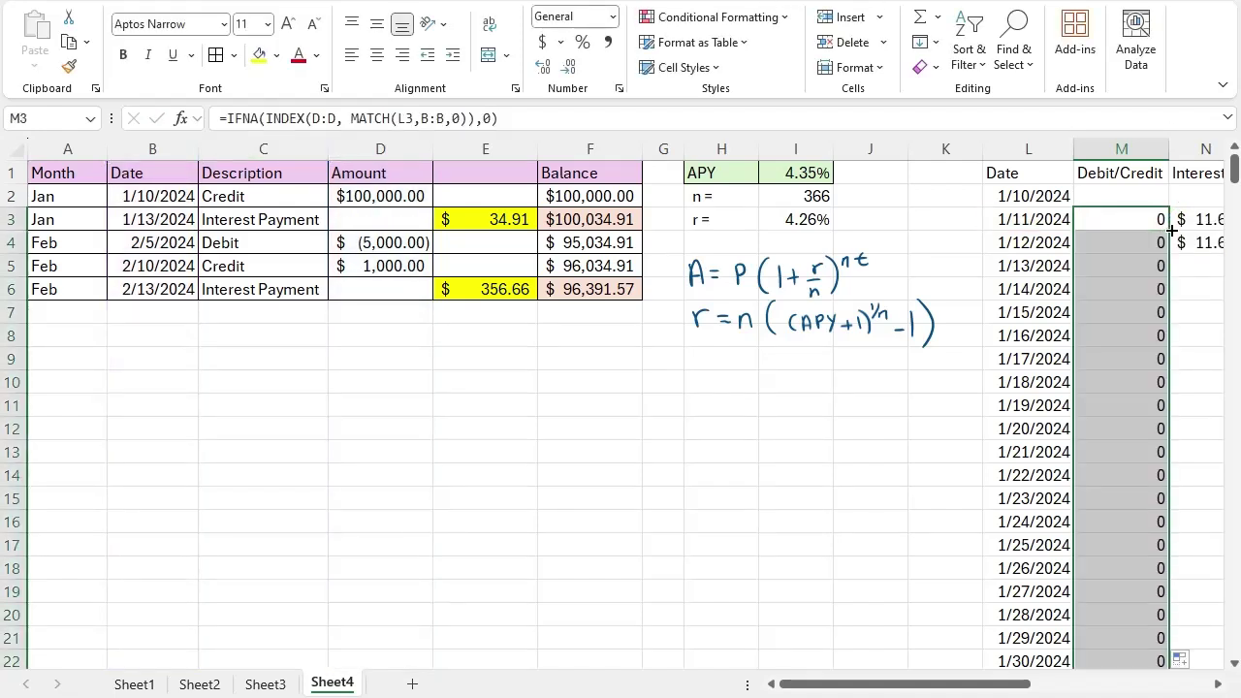
{"action": "scroll", "coordinate": [1104, 533], "scroll_direction": "down", "scroll_amount": 4}
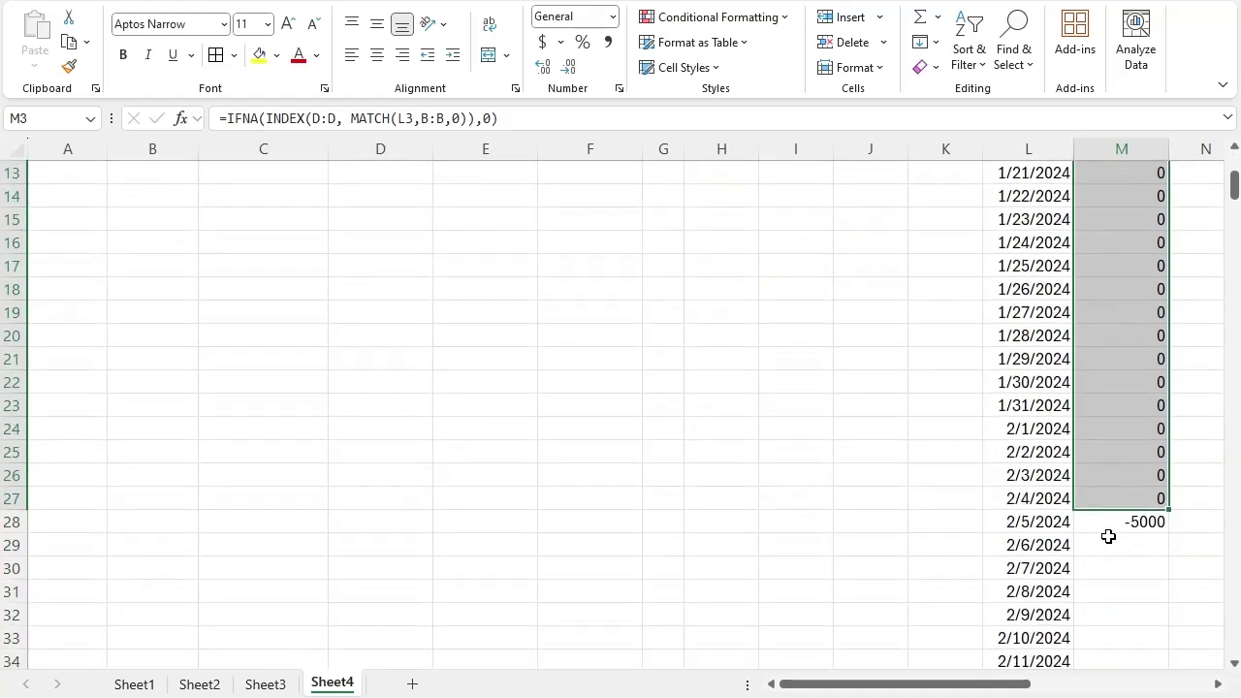
{"action": "left_click_drag", "start_coordinate": [1169, 510], "coordinate": [1168, 539]}
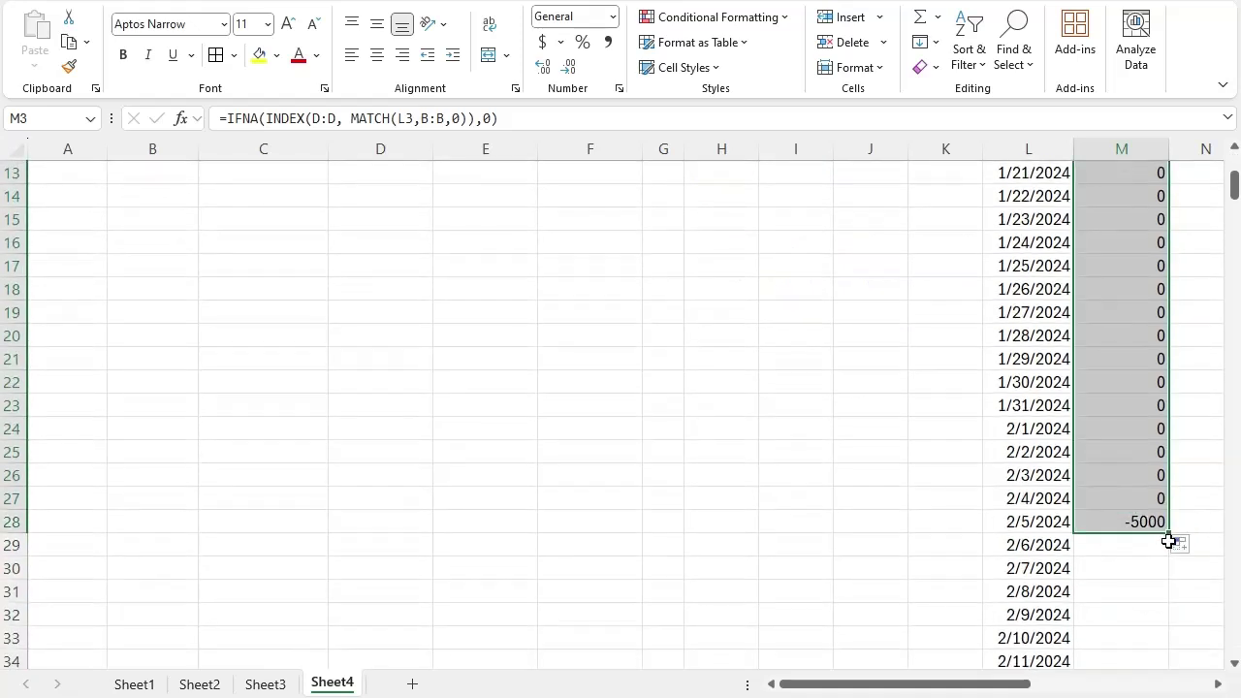
{"action": "double_click", "coordinate": [1170, 534]}
{"action": "scroll", "coordinate": [1163, 530], "scroll_direction": "down", "scroll_amount": 4}
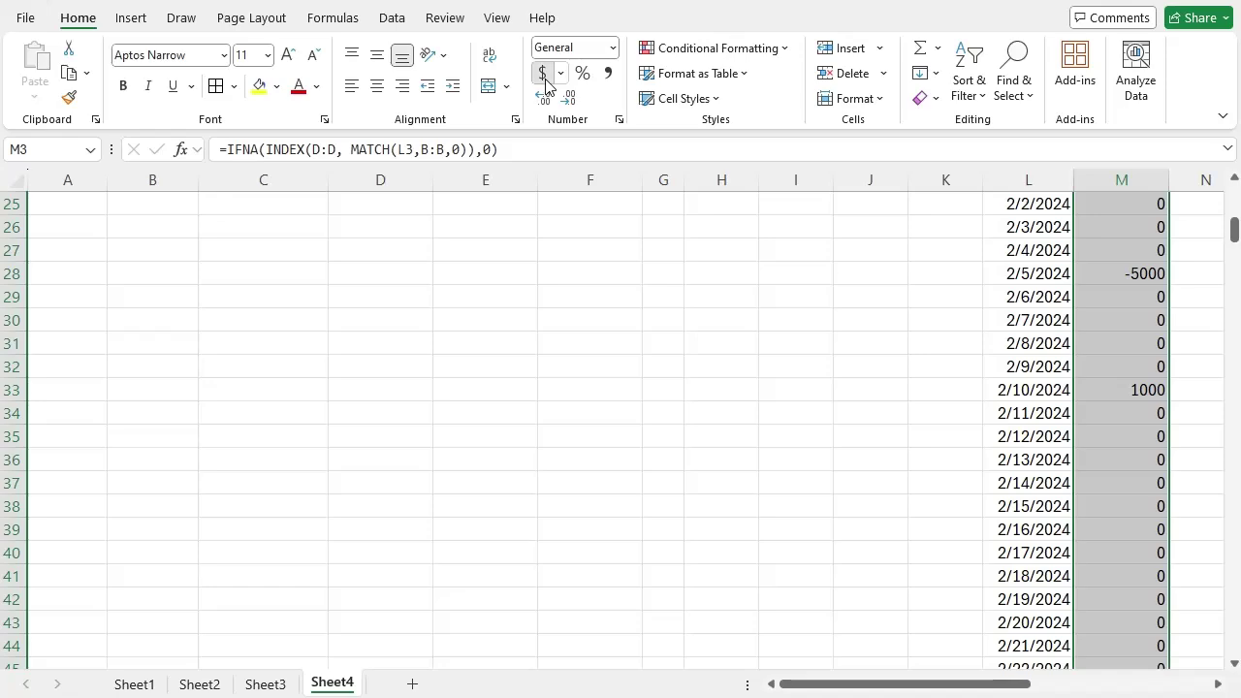
Apply the Accounting number format to the filled Debit/Credit column and check the 2/5/2024 debit entry
{"action": "left_click", "coordinate": [543, 76]}
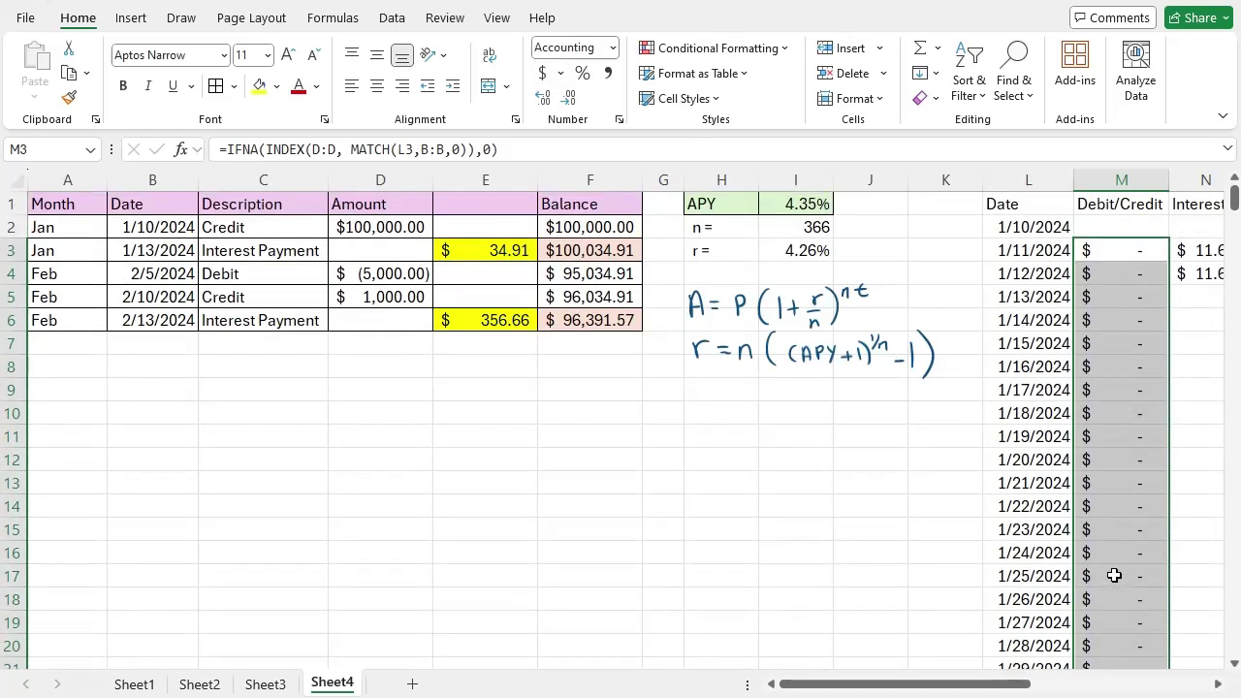
{"action": "scroll", "coordinate": [1113, 574], "scroll_direction": "down", "scroll_amount": 3}
{"action": "left_click", "coordinate": [1120, 623]}
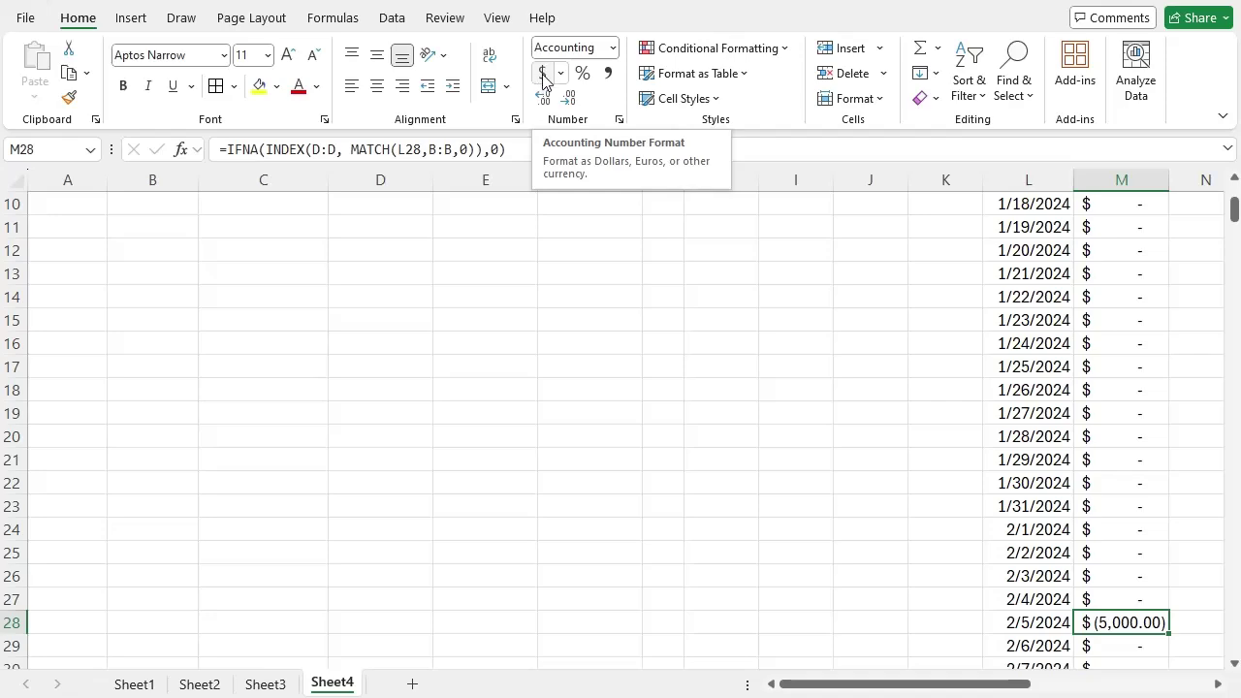
{"action": "scroll", "coordinate": [1108, 429], "scroll_direction": "down", "scroll_amount": 3}
{"action": "scroll", "coordinate": [1149, 494], "scroll_direction": "up", "scroll_amount": 6}
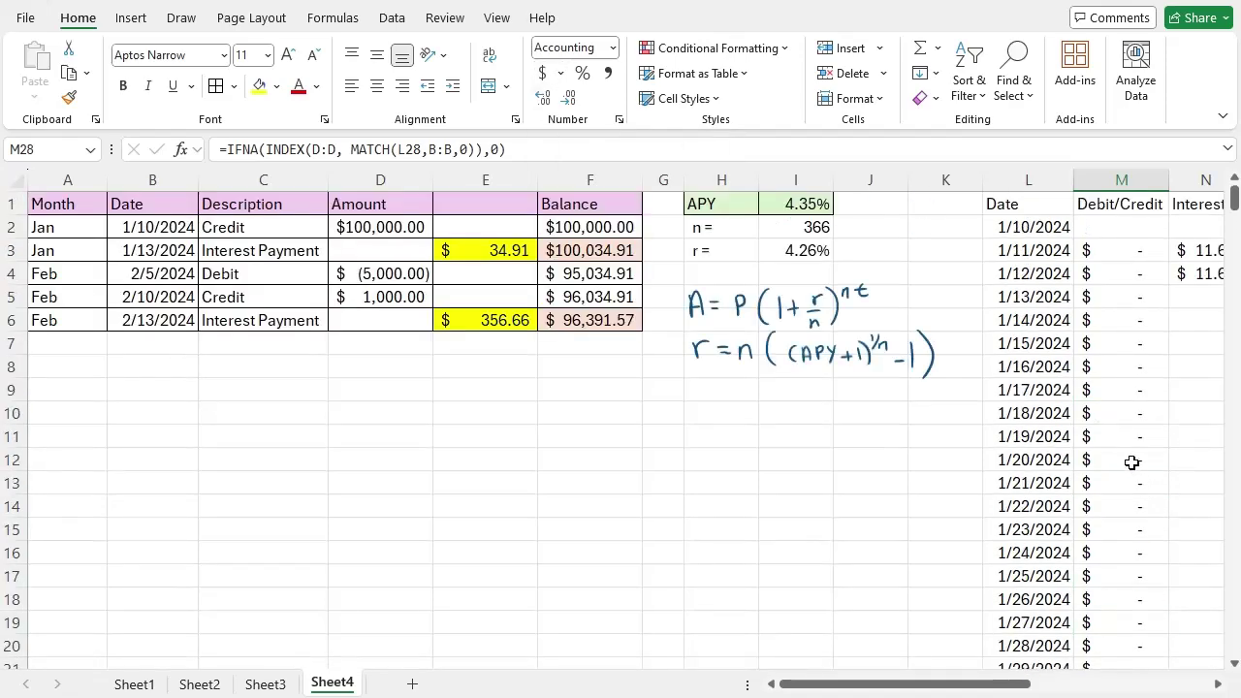
Extend the row 4 schedule formulas to row 5, and fill the Interest and Balance formulas from N5:O5 down the date range
{"action": "left_click_drag", "start_coordinate": [1002, 685], "coordinate": [998, 686]}
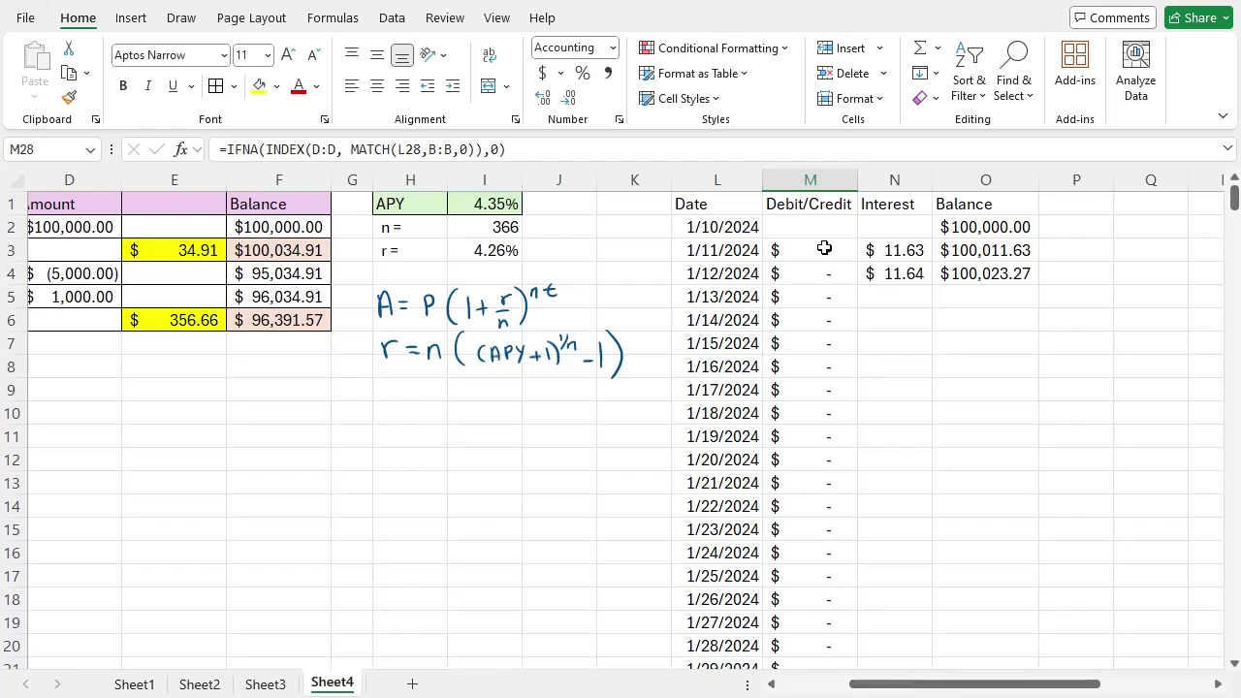
{"action": "left_click_drag", "start_coordinate": [824, 248], "coordinate": [806, 273]}
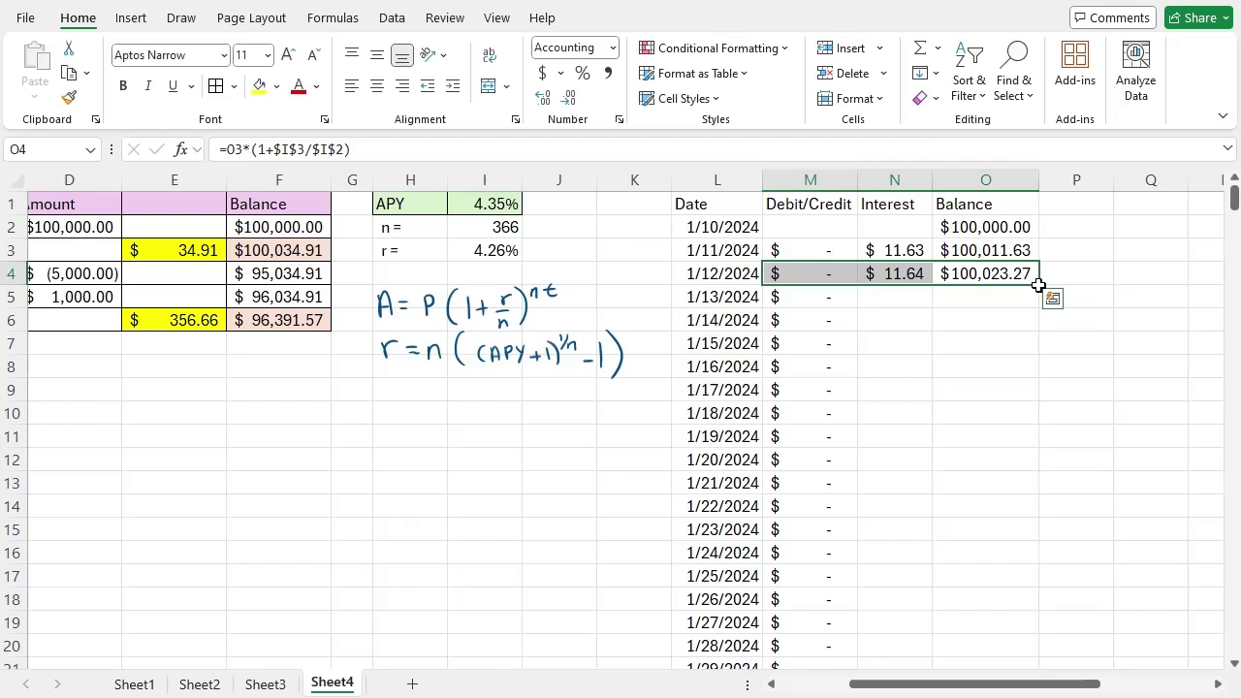
{"action": "left_click_drag", "start_coordinate": [1038, 285], "coordinate": [1039, 317]}
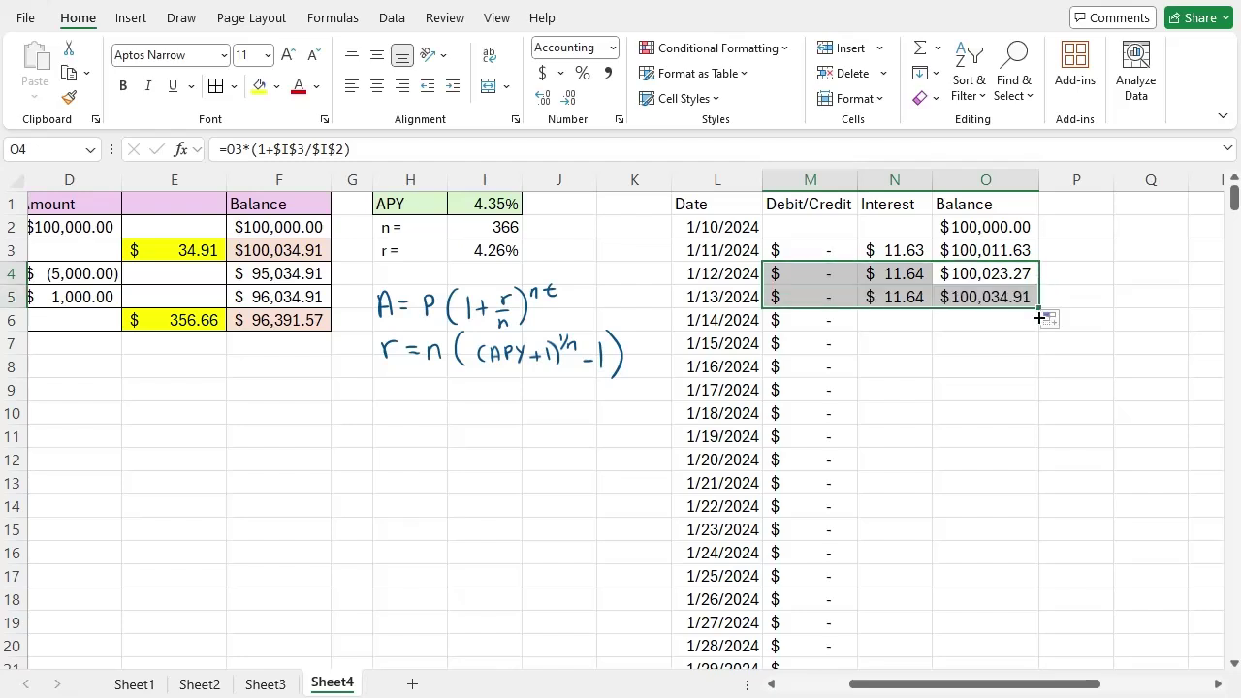
{"action": "left_click_drag", "start_coordinate": [914, 297], "coordinate": [1029, 302]}
{"action": "double_click", "coordinate": [1039, 307]}
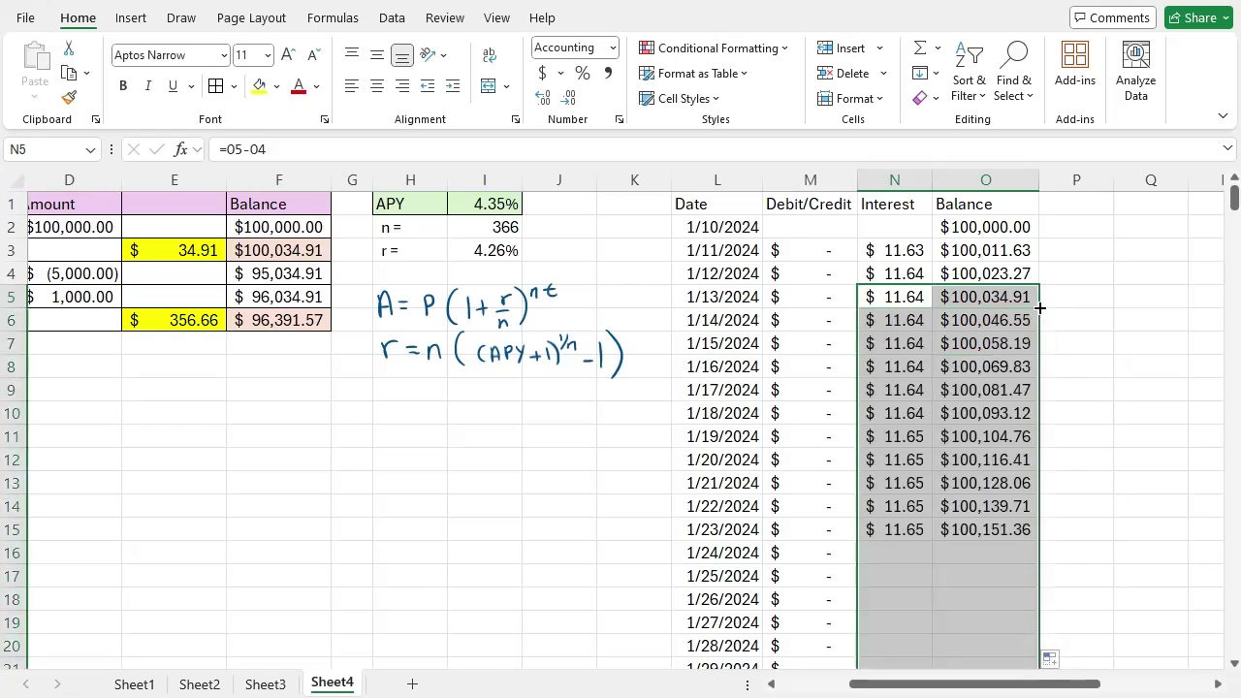
{"action": "scroll", "coordinate": [991, 453], "scroll_direction": "down", "scroll_amount": 4}
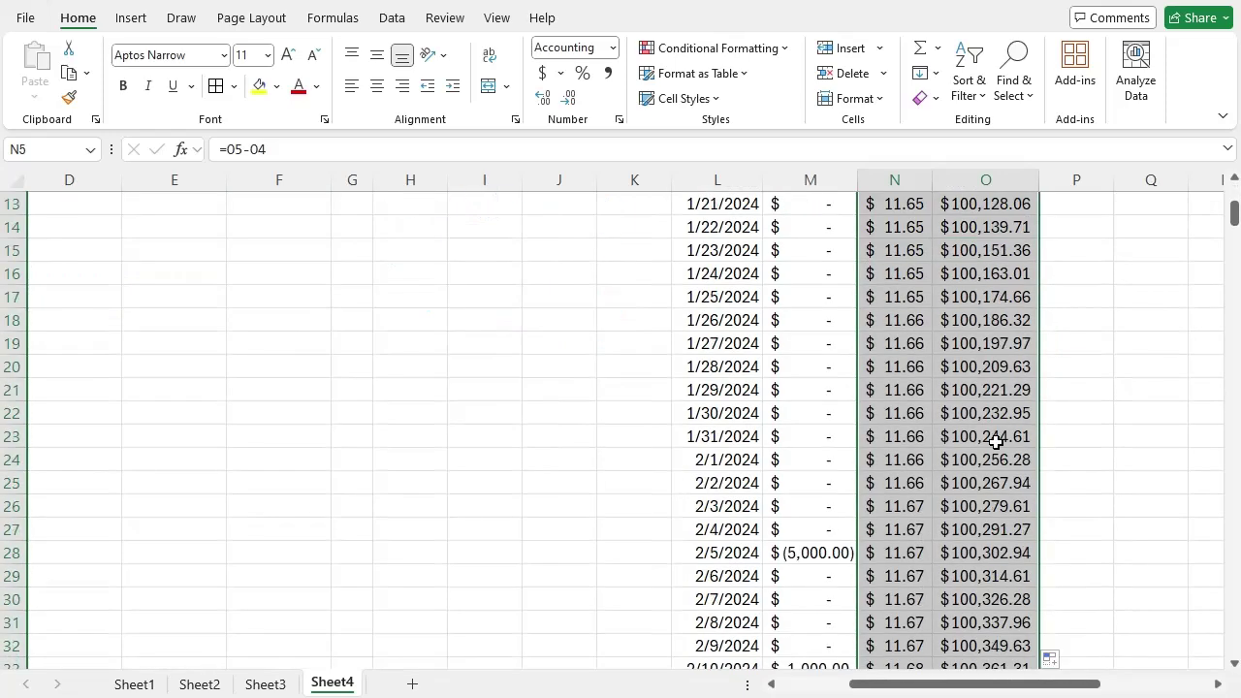
Fill the Balance formula =(O2+M3)*(1+$I$3/$I$2) from O3 down the column so each day's balance includes its debit or credit
{"action": "left_click", "coordinate": [890, 560]}
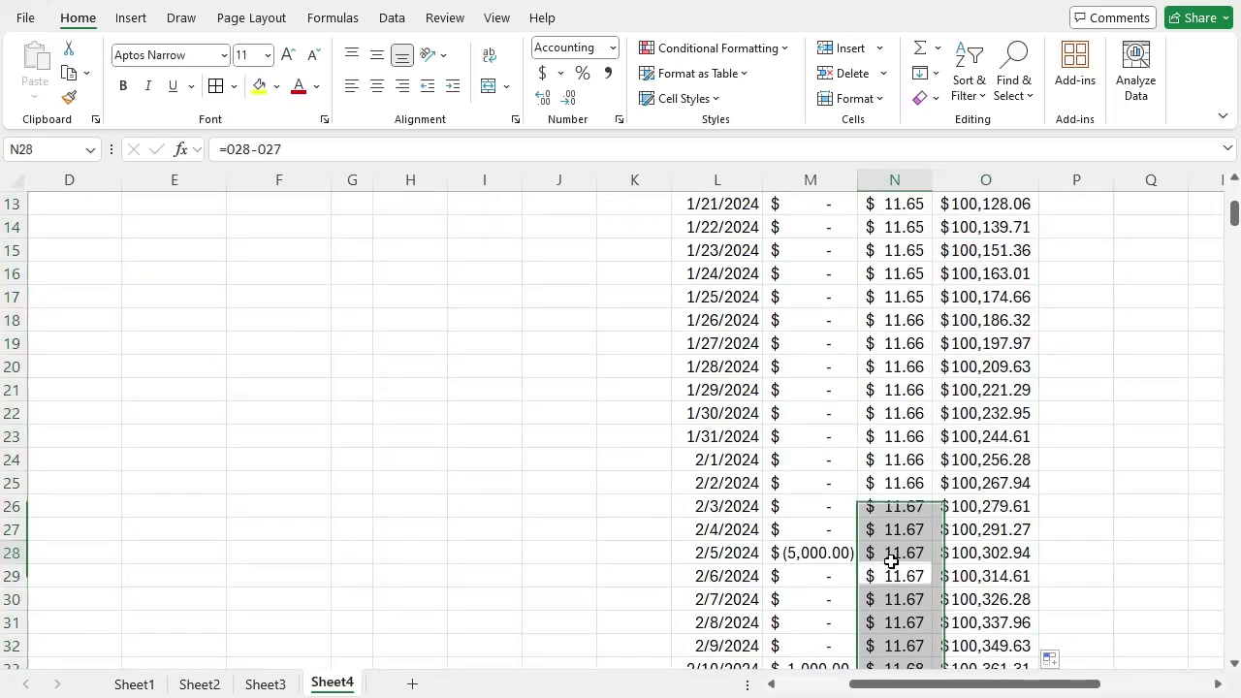
{"action": "double_click", "coordinate": [962, 554]}
{"action": "scroll", "coordinate": [964, 554], "scroll_direction": "up", "scroll_amount": 4}
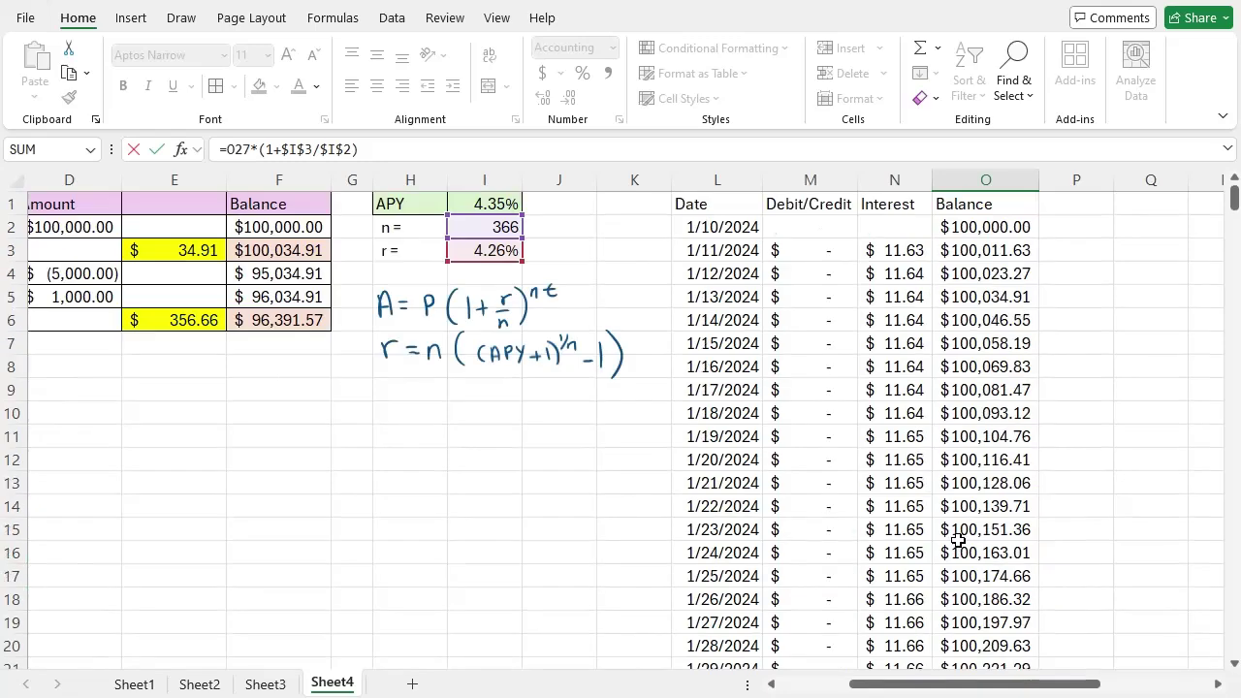
{"action": "left_click", "coordinate": [987, 244]}
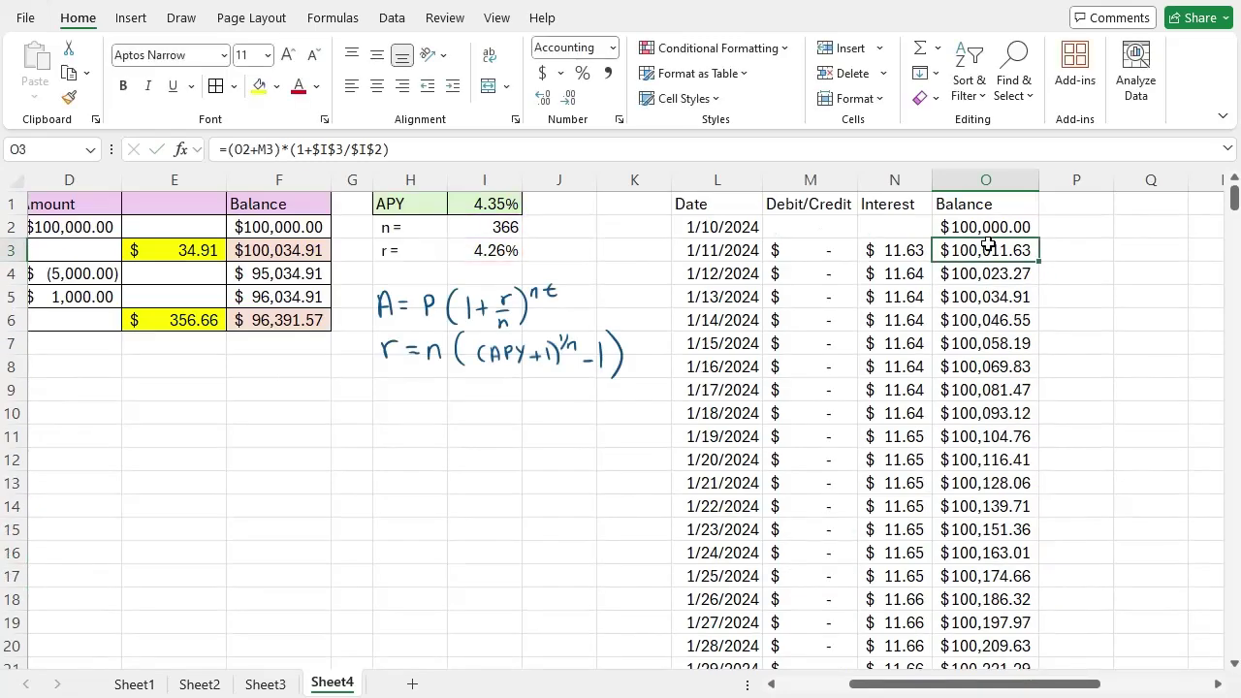
{"action": "double_click", "coordinate": [1038, 261]}
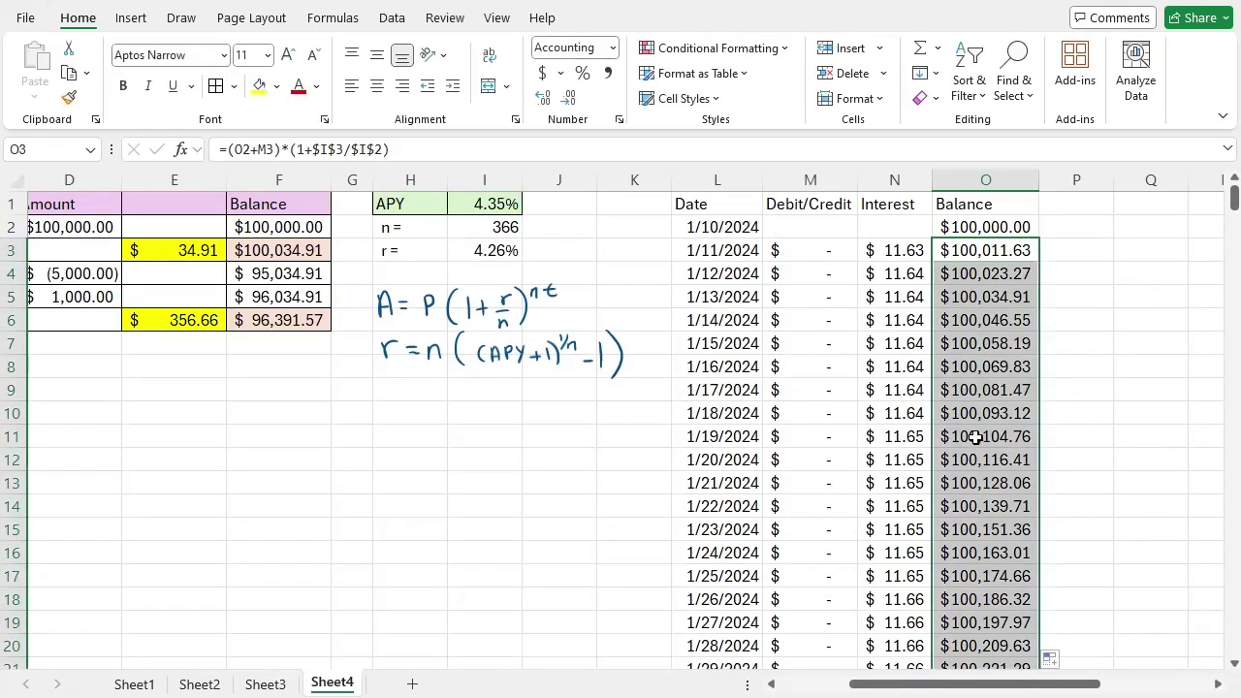
{"action": "scroll", "coordinate": [974, 437], "scroll_direction": "down", "scroll_amount": 7}
{"action": "scroll", "coordinate": [944, 445], "scroll_direction": "up", "scroll_amount": 7}
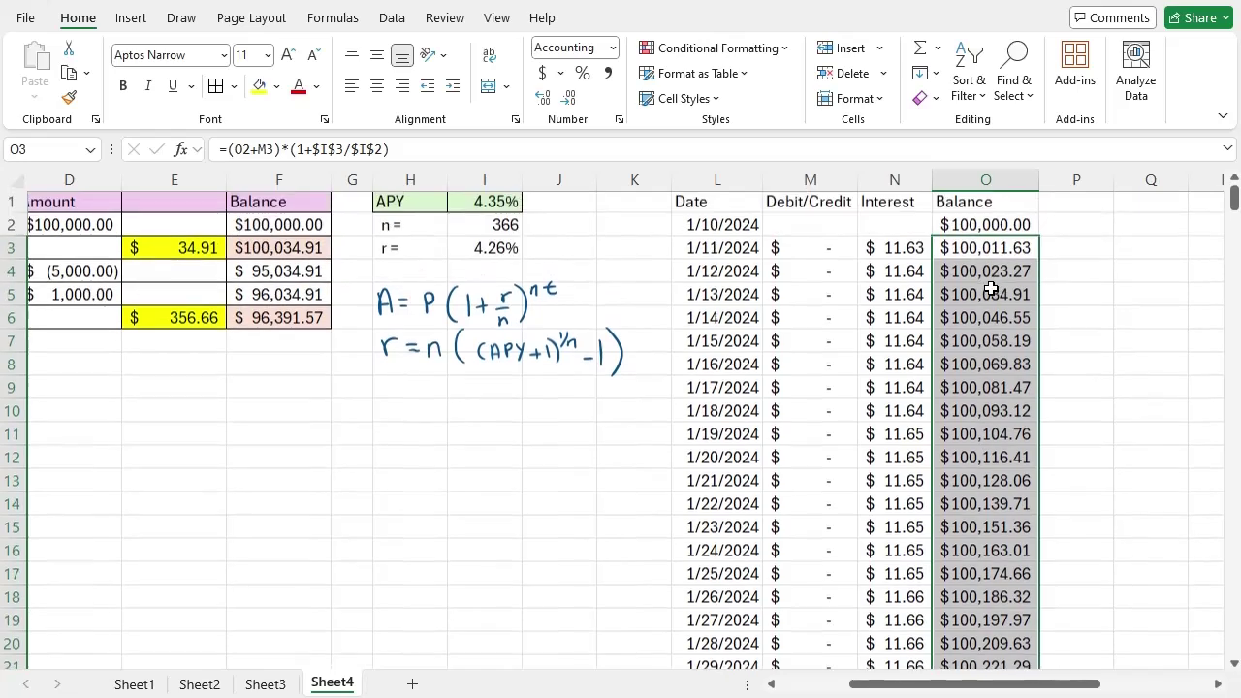
Review the Balance formula in O3, and fill N3:O3 down so Interest uses =O3-O2-M3 on every date
{"action": "left_click", "coordinate": [989, 270]}
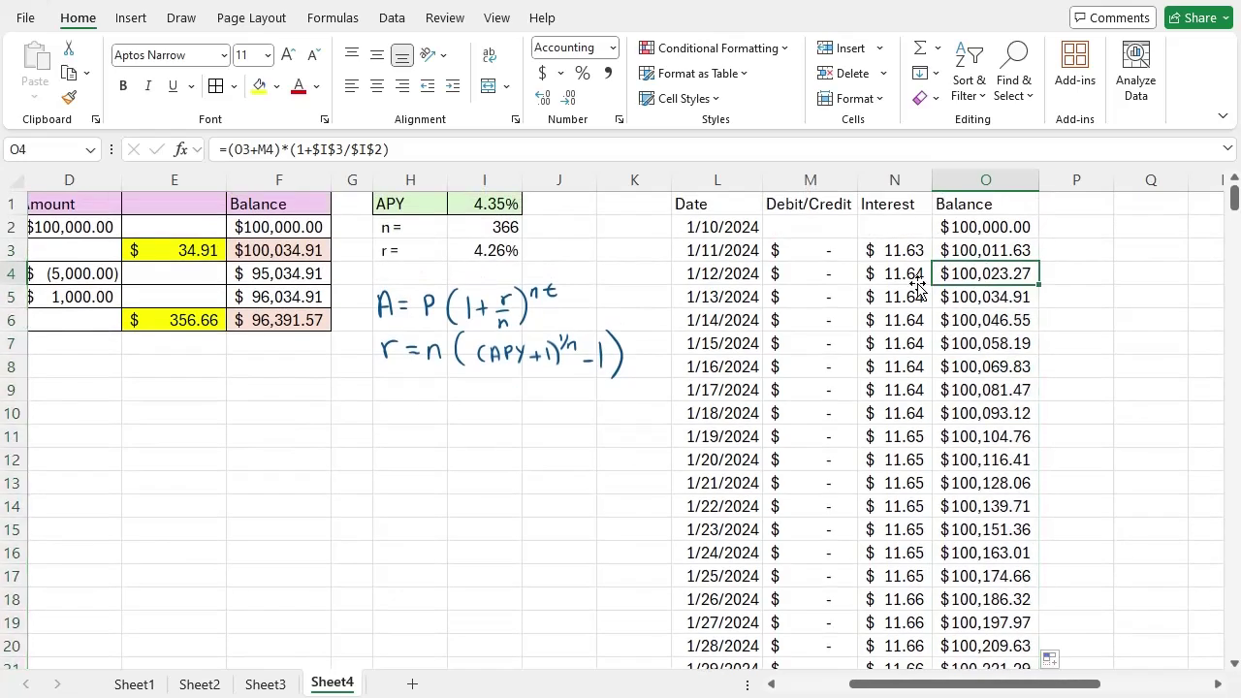
{"action": "left_click", "coordinate": [953, 249]}
{"action": "double_click", "coordinate": [952, 249]}
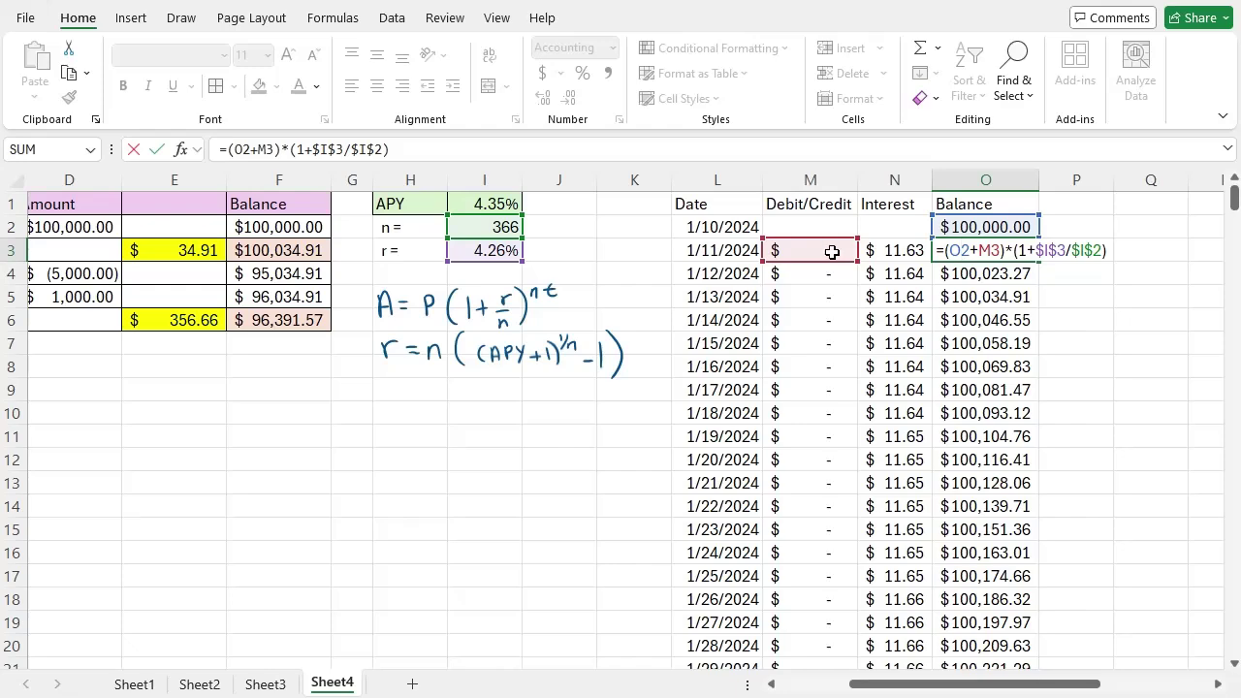
{"action": "key", "text": "Return"}
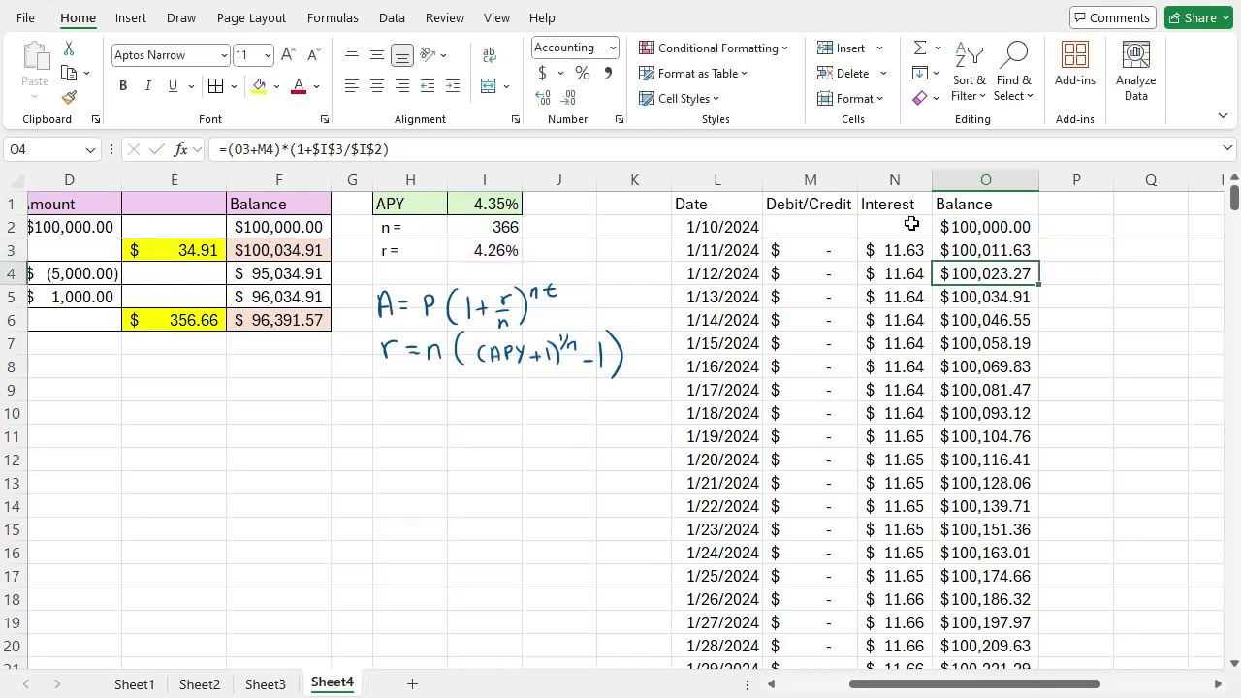
{"action": "left_click_drag", "start_coordinate": [903, 250], "coordinate": [1017, 250]}
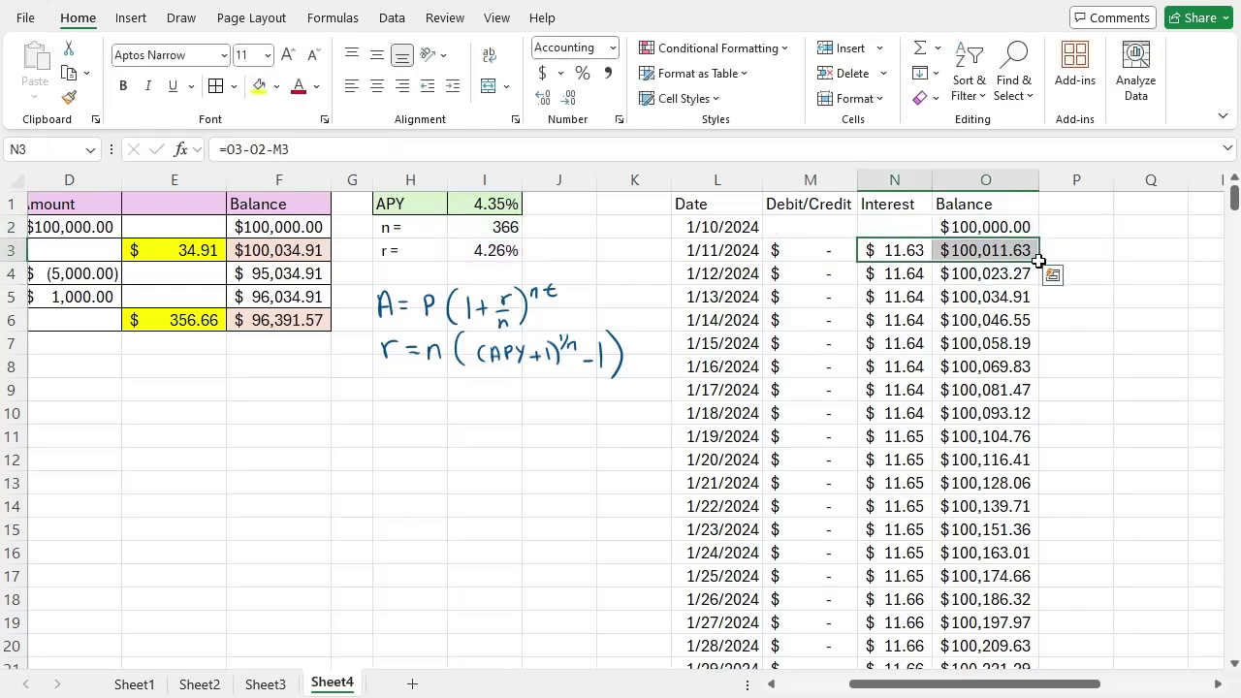
{"action": "double_click", "coordinate": [1037, 260]}
Examine the Interest and Balance formulas on the 2/5/2024 debit row and the Balance formula on the 2/10/2024 credit row
{"action": "scroll", "coordinate": [1017, 336], "scroll_direction": "down", "scroll_amount": 5}
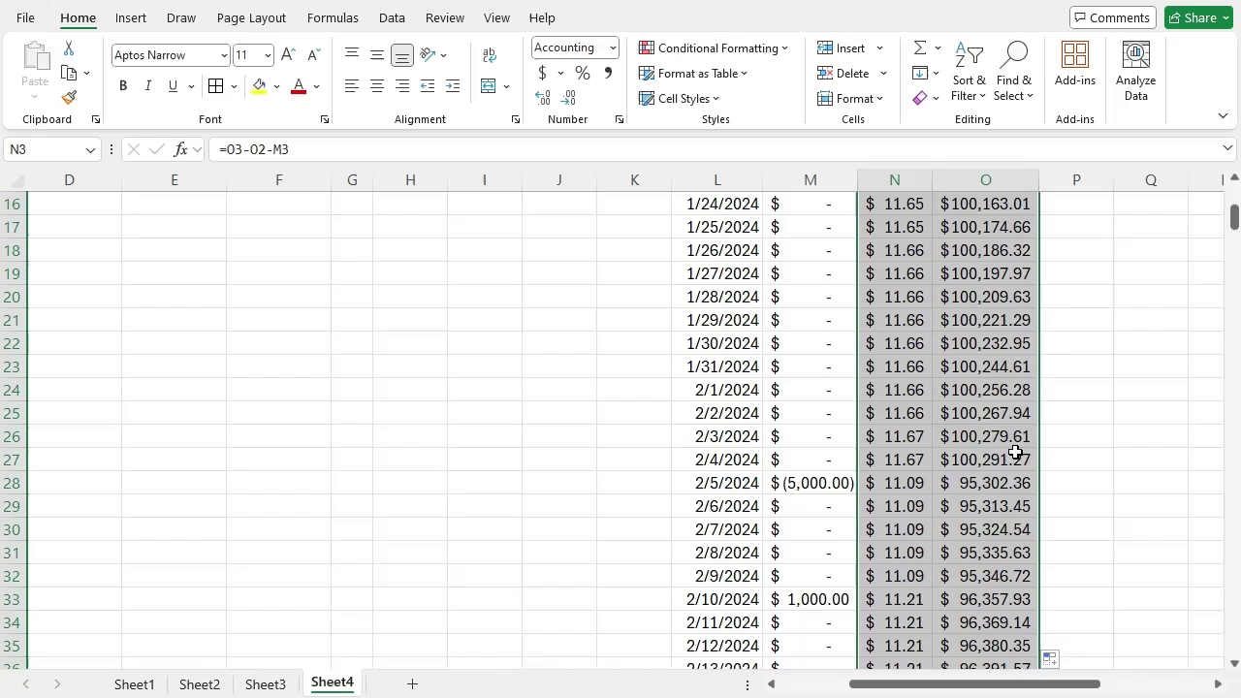
{"action": "double_click", "coordinate": [944, 481]}
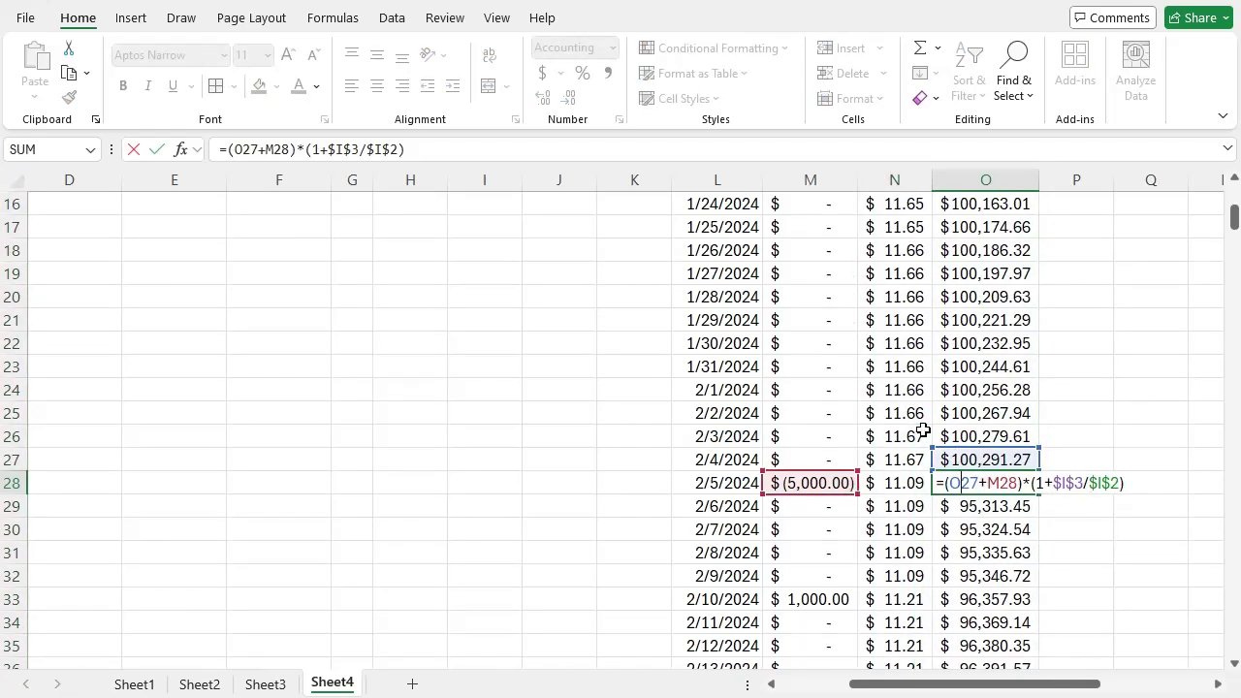
{"action": "key", "text": "Return"}
{"action": "left_click", "coordinate": [890, 484]}
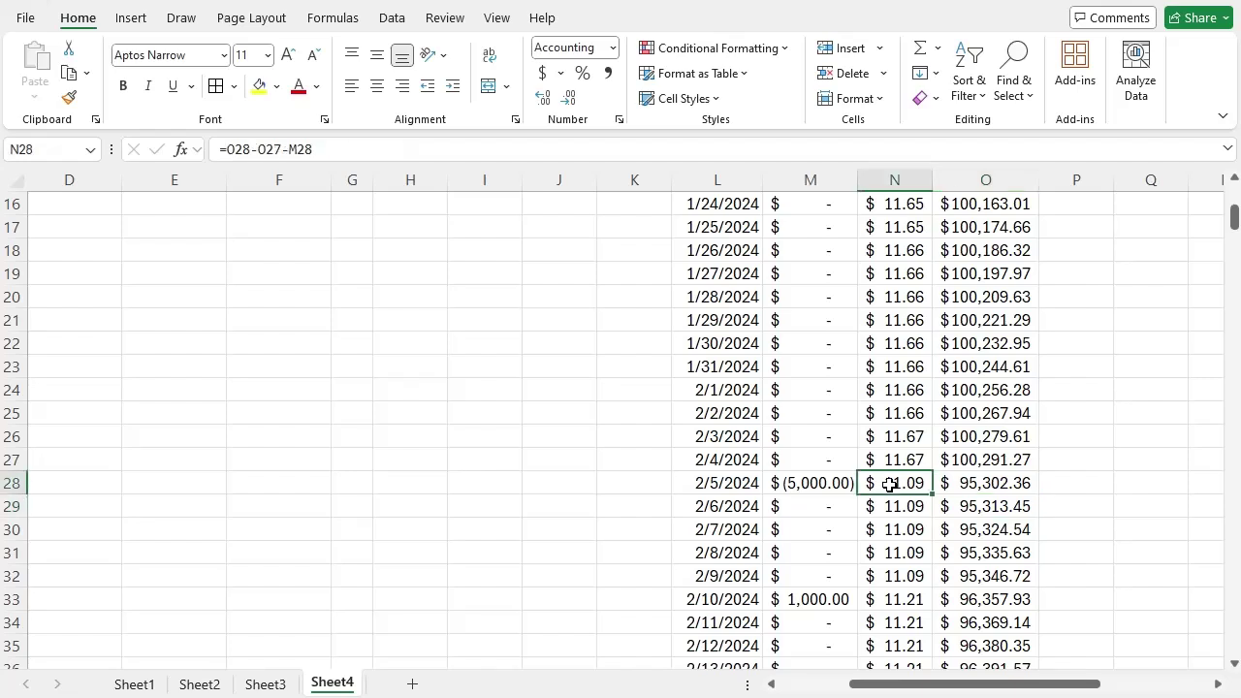
{"action": "left_click", "coordinate": [906, 458]}
{"action": "left_click", "coordinate": [925, 483]}
{"action": "left_click", "coordinate": [995, 483]}
{"action": "double_click", "coordinate": [995, 483]}
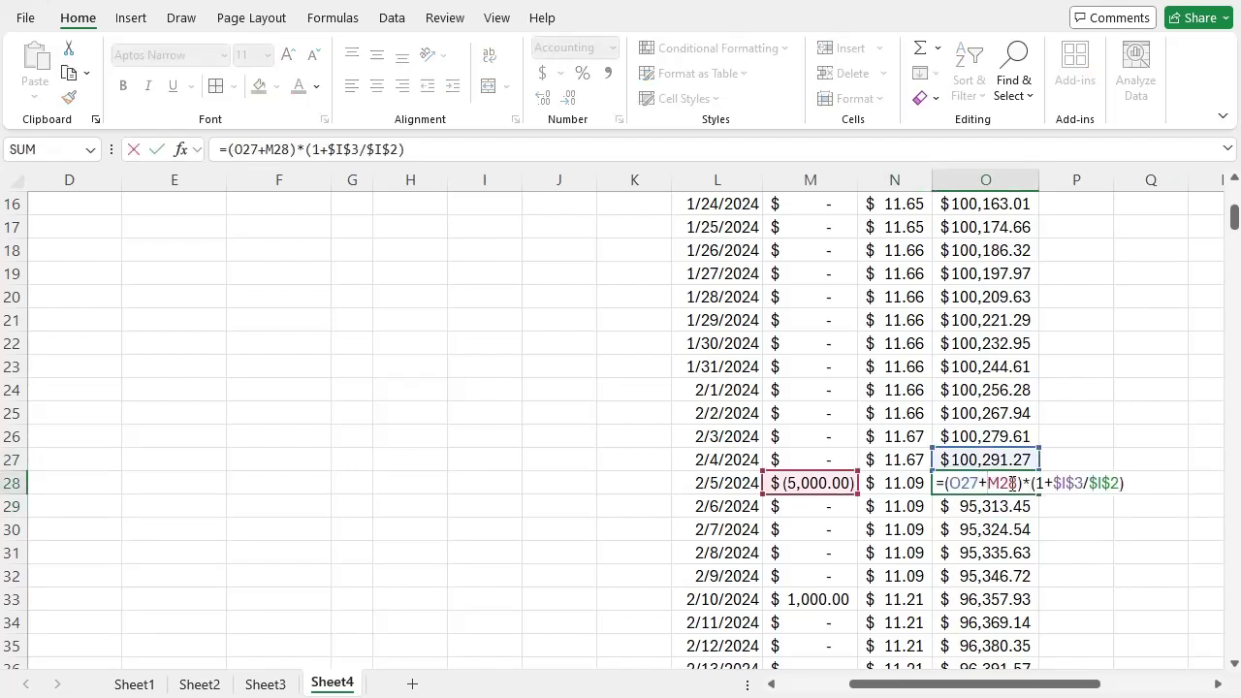
{"action": "key", "text": "Return"}
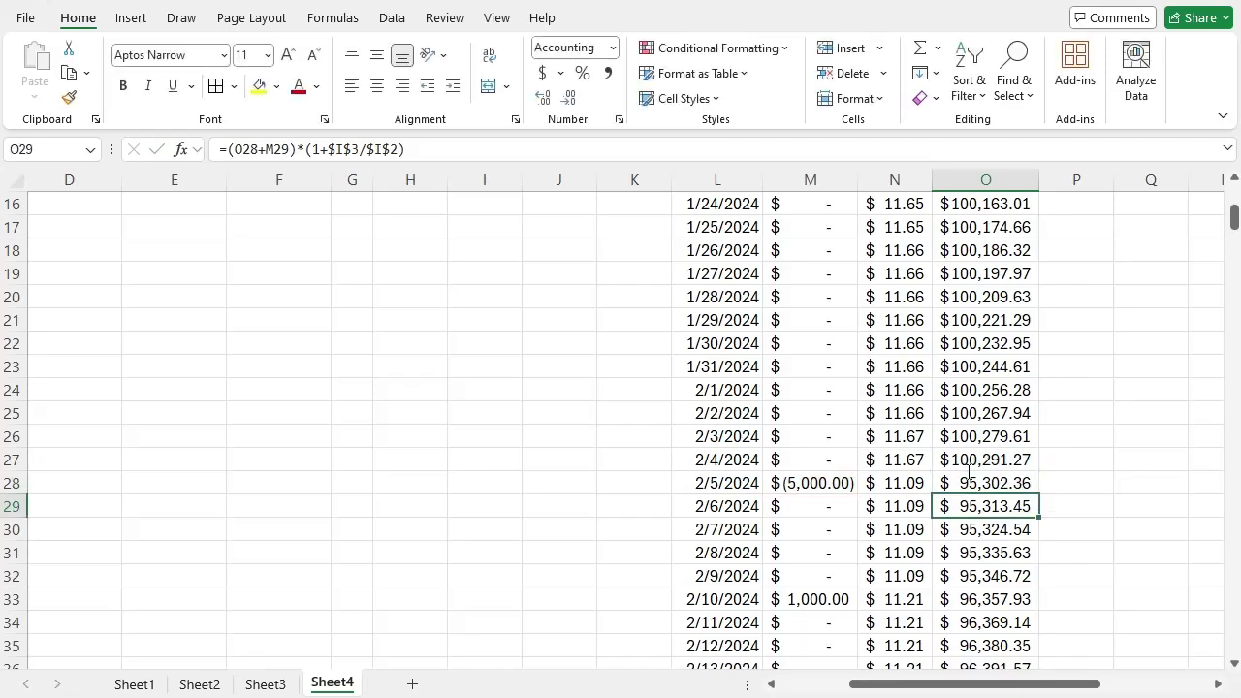
{"action": "scroll", "coordinate": [915, 576], "scroll_direction": "down", "scroll_amount": 3}
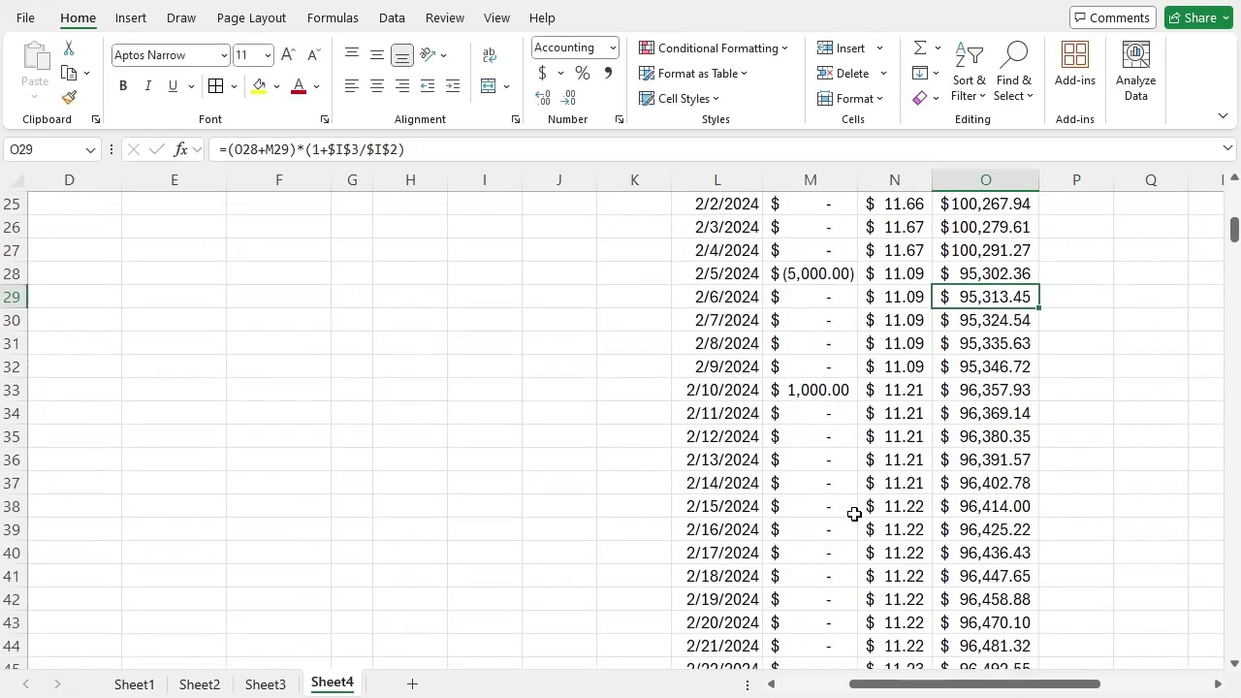
{"action": "double_click", "coordinate": [991, 388]}
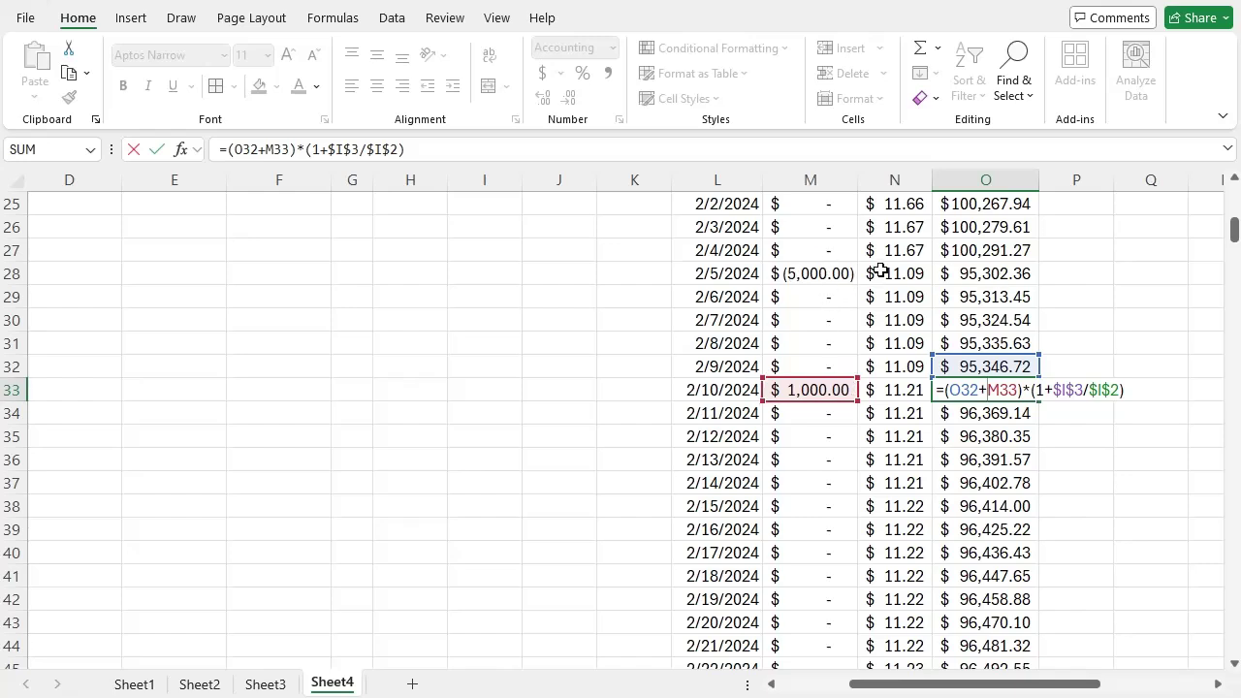
{"action": "key", "text": "Return"}
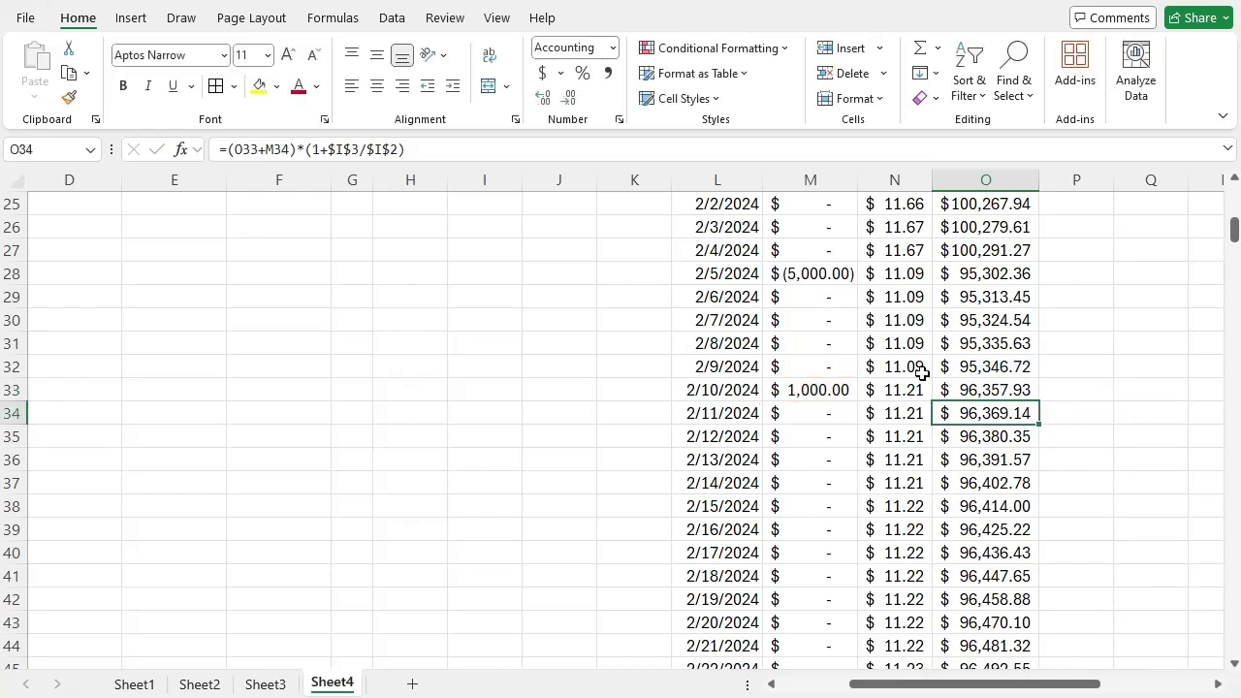
Highlight the 2/13/2024 and 1/13/2024 rows of the daily schedule, from Date through Balance, in yellow
{"action": "scroll", "coordinate": [914, 381], "scroll_direction": "down", "scroll_amount": 1}
{"action": "left_click_drag", "start_coordinate": [680, 391], "coordinate": [916, 379]}
{"action": "left_click", "coordinate": [259, 85]}
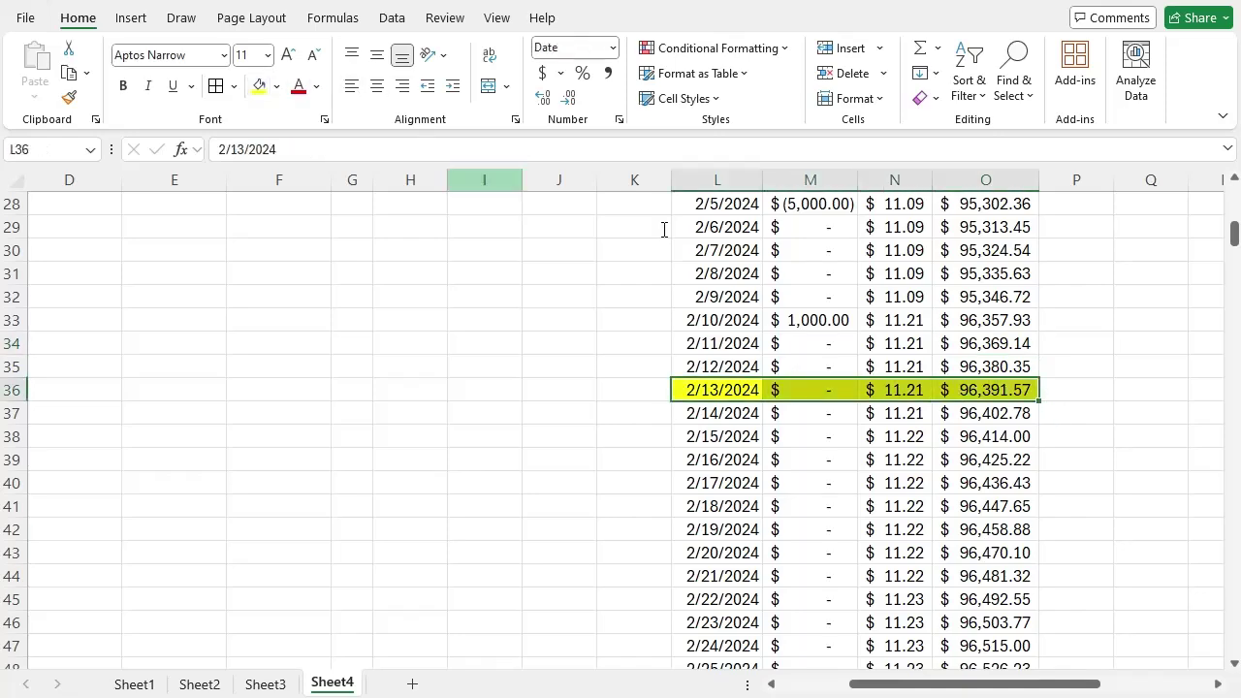
{"action": "left_click", "coordinate": [1017, 390]}
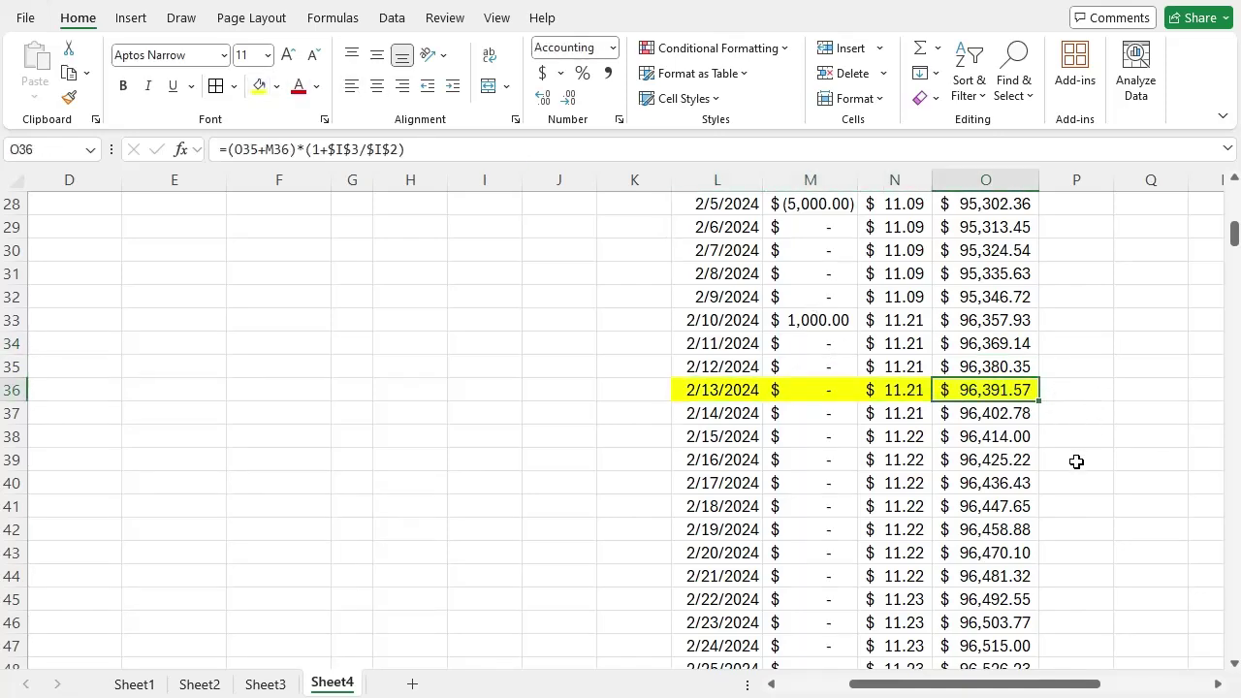
{"action": "scroll", "coordinate": [1076, 461], "scroll_direction": "up", "scroll_amount": 8}
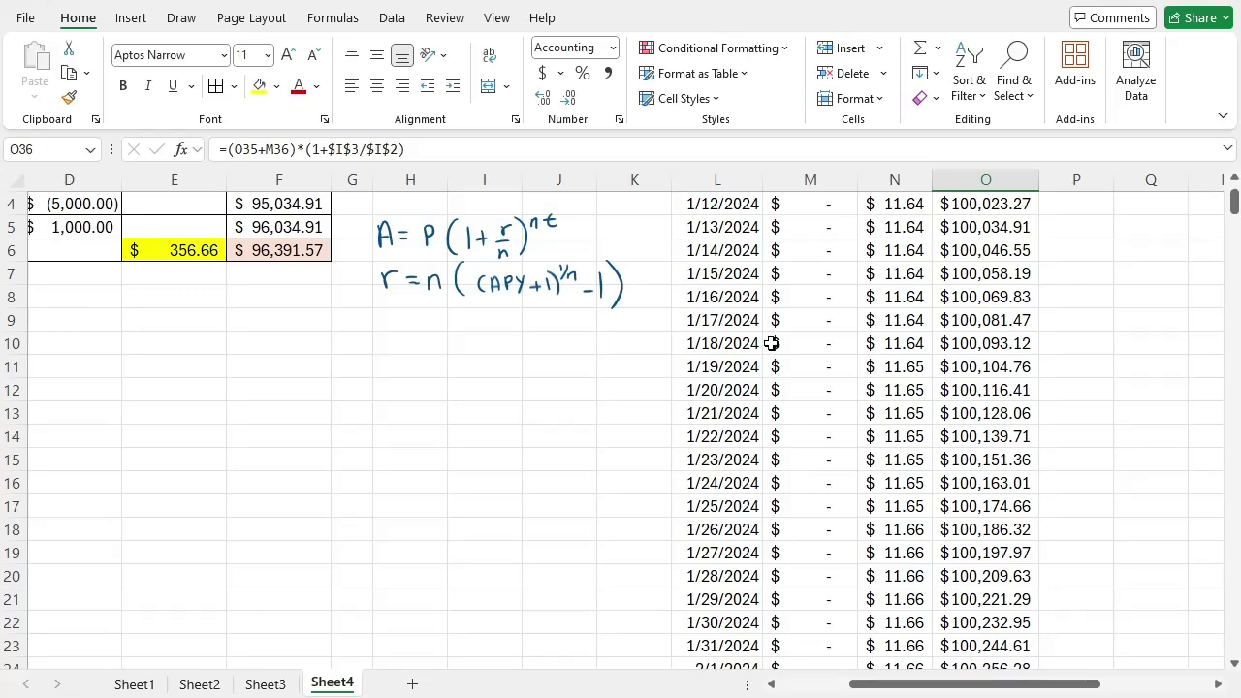
{"action": "left_click_drag", "start_coordinate": [718, 227], "coordinate": [979, 229]}
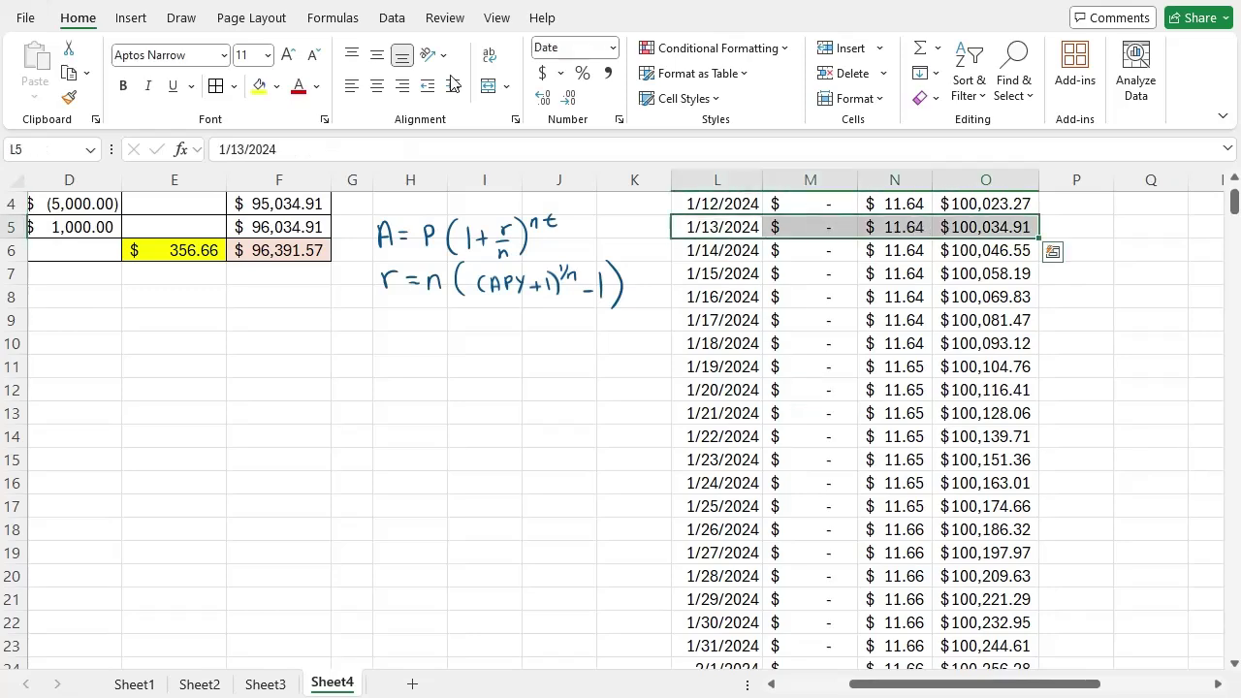
{"action": "left_click", "coordinate": [258, 85]}
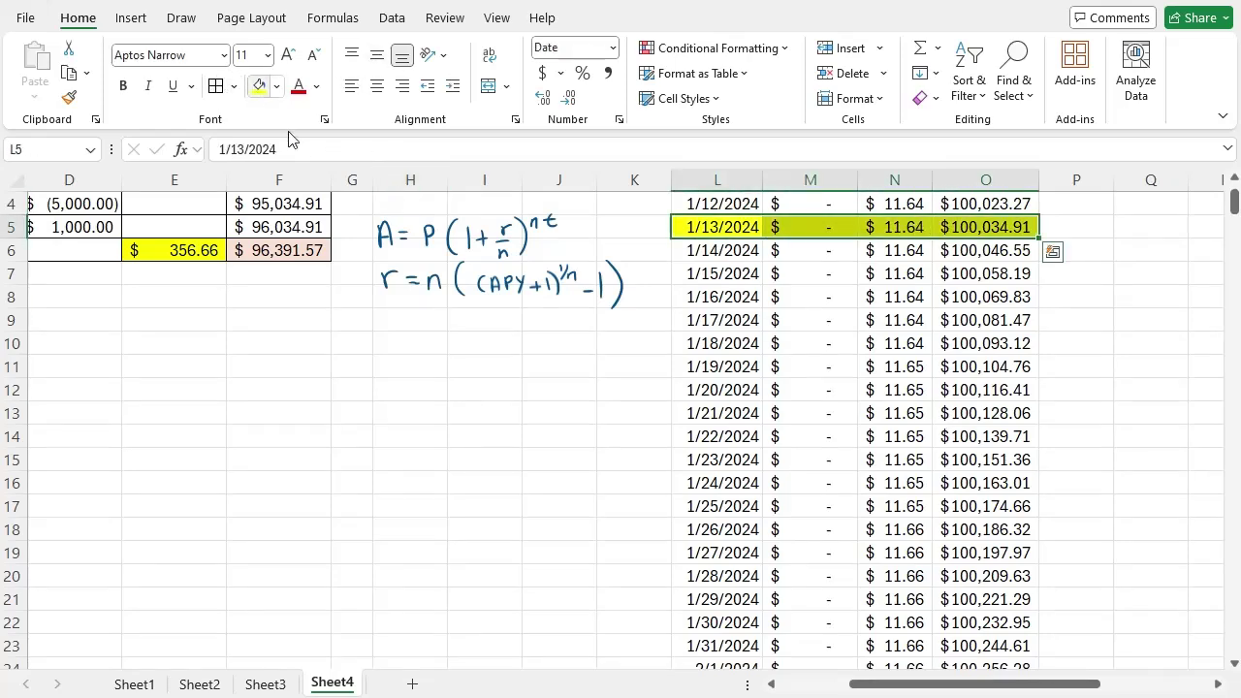
{"action": "left_click", "coordinate": [595, 461]}
Insert a blank column G between the transaction table's Balance column and the APY inputs
{"action": "scroll", "coordinate": [839, 519], "scroll_direction": "up", "scroll_amount": 1}
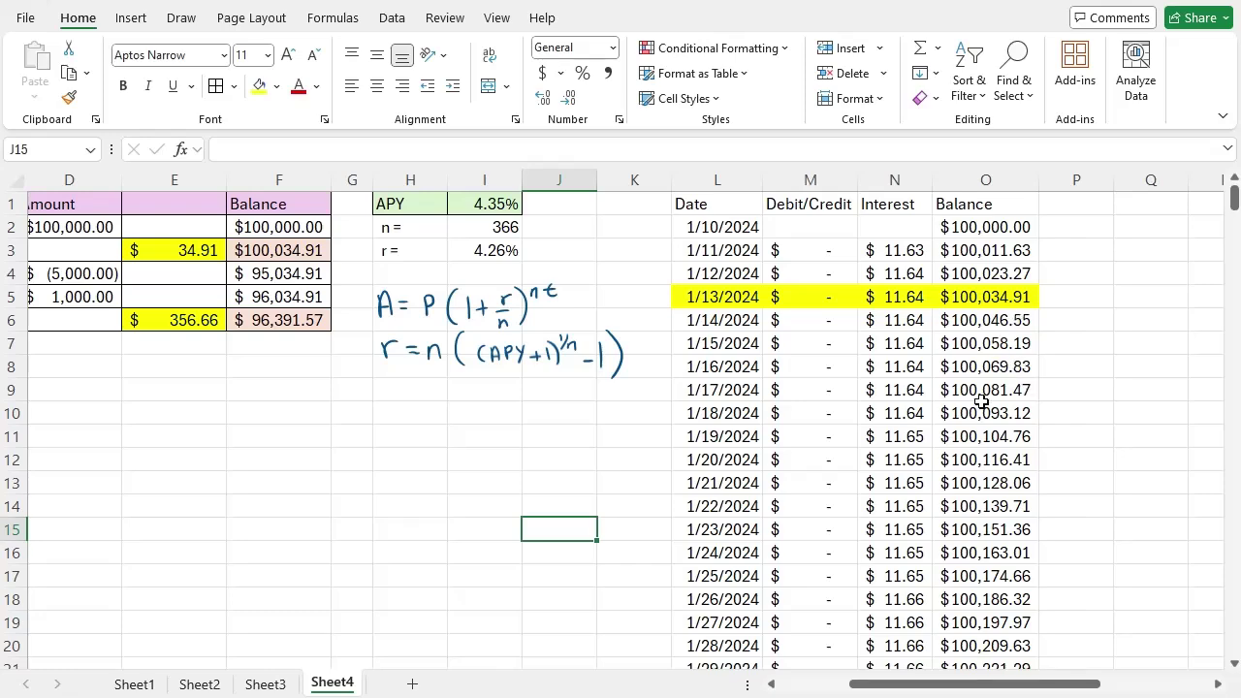
{"action": "scroll", "coordinate": [887, 464], "scroll_direction": "down", "scroll_amount": 9}
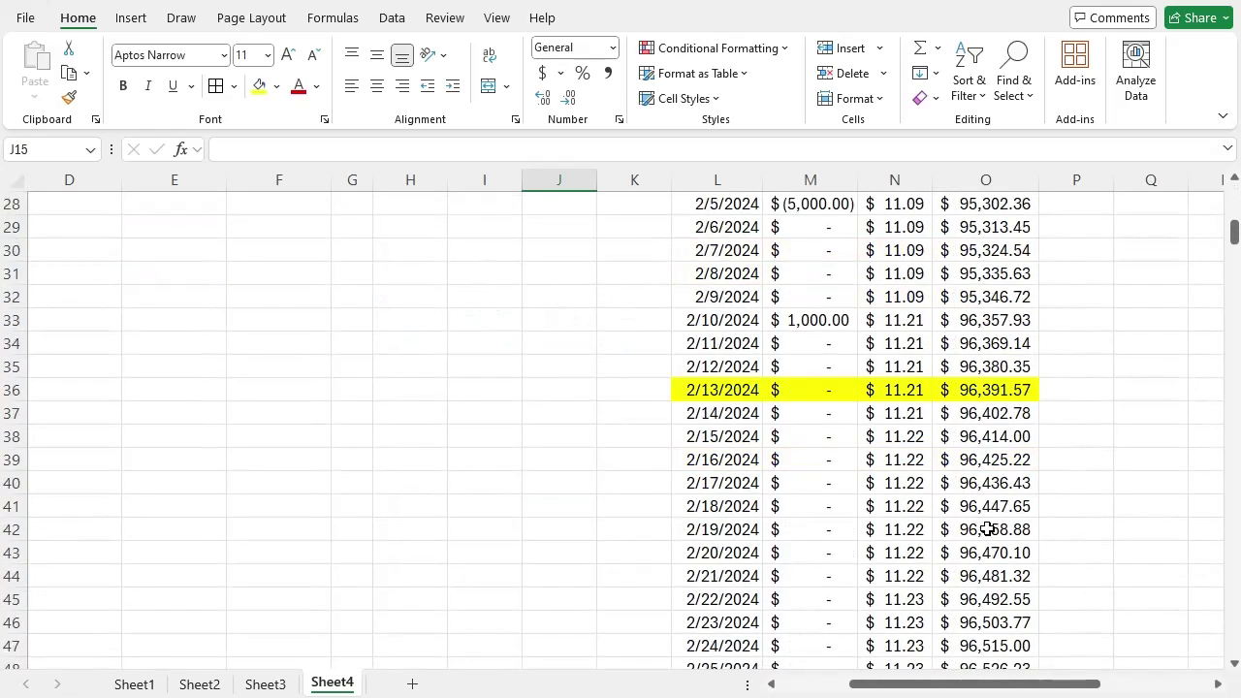
{"action": "scroll", "coordinate": [914, 526], "scroll_direction": "up", "scroll_amount": 9}
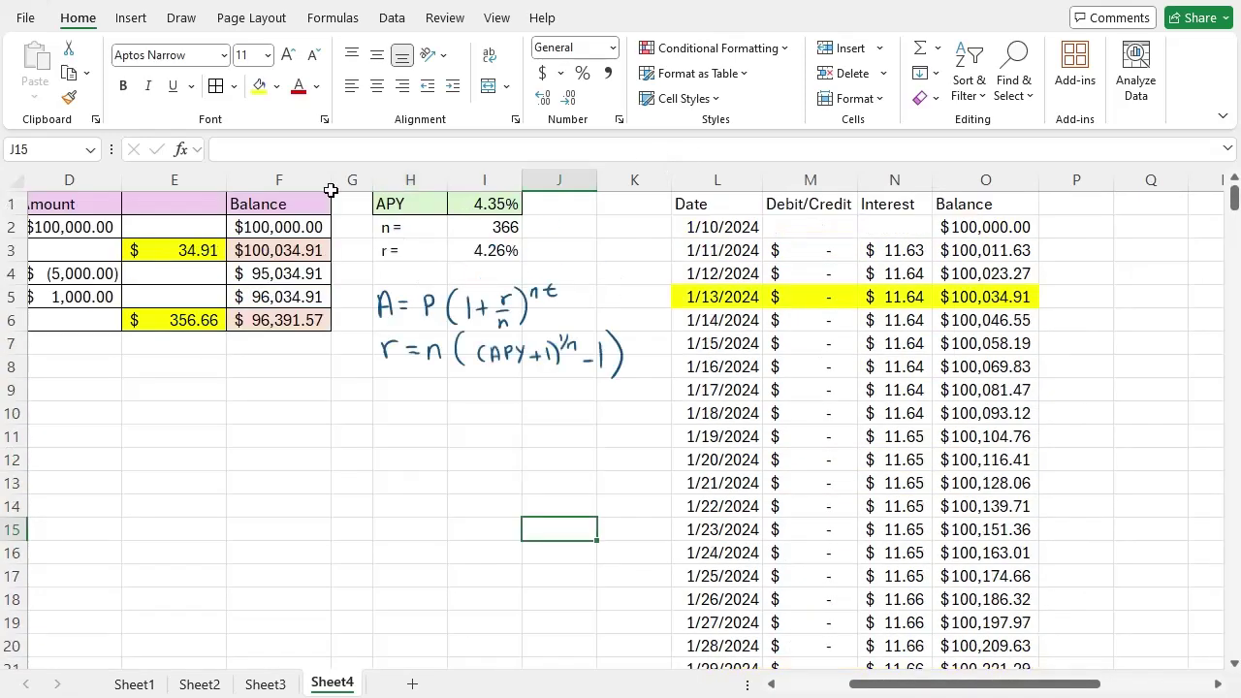
{"action": "left_click", "coordinate": [312, 248]}
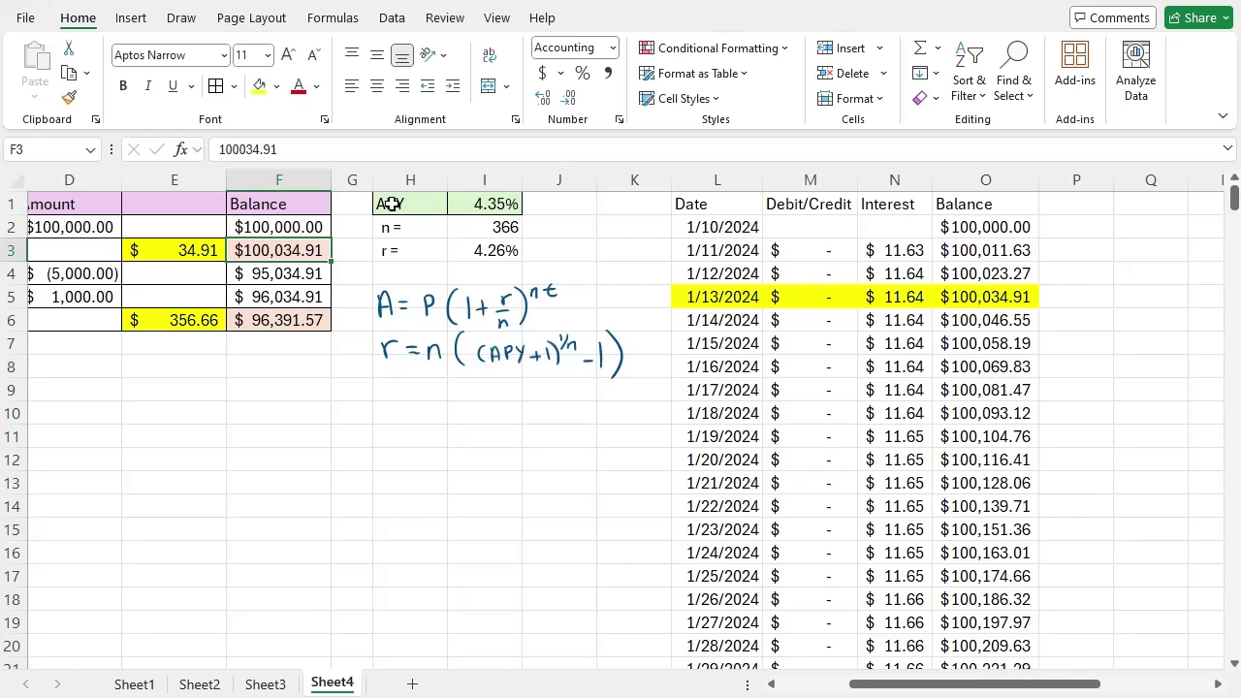
{"action": "left_click", "coordinate": [355, 182]}
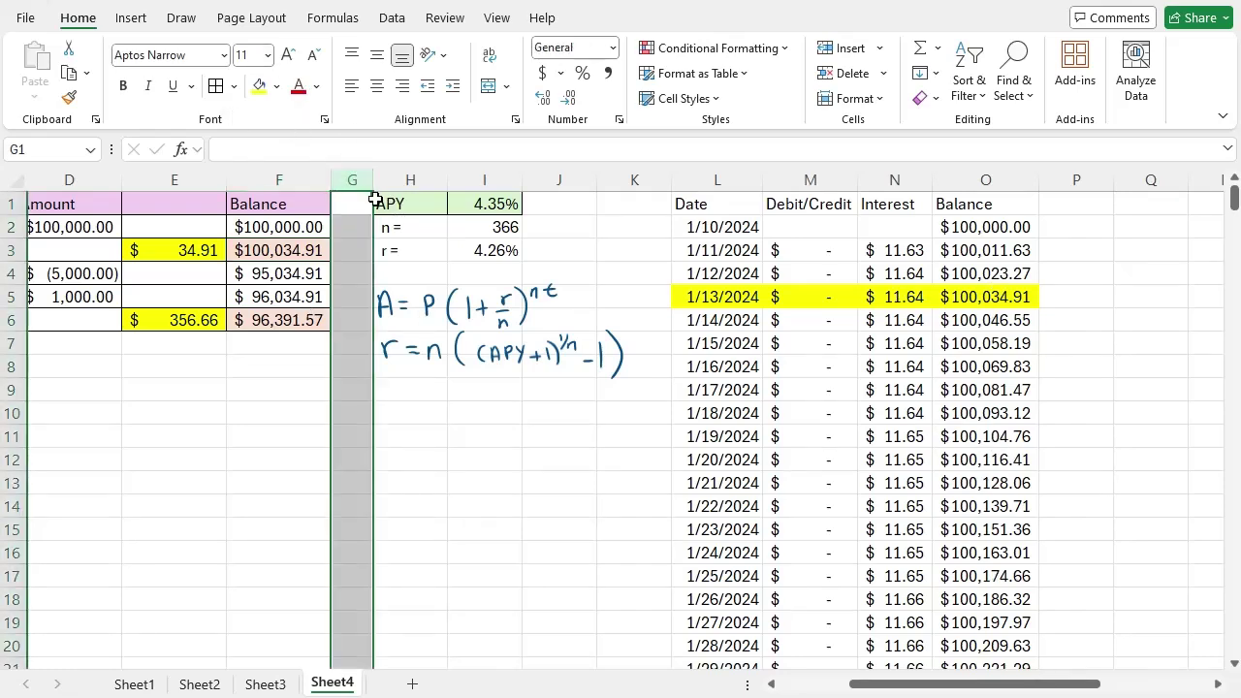
{"action": "right_click", "coordinate": [358, 182]}
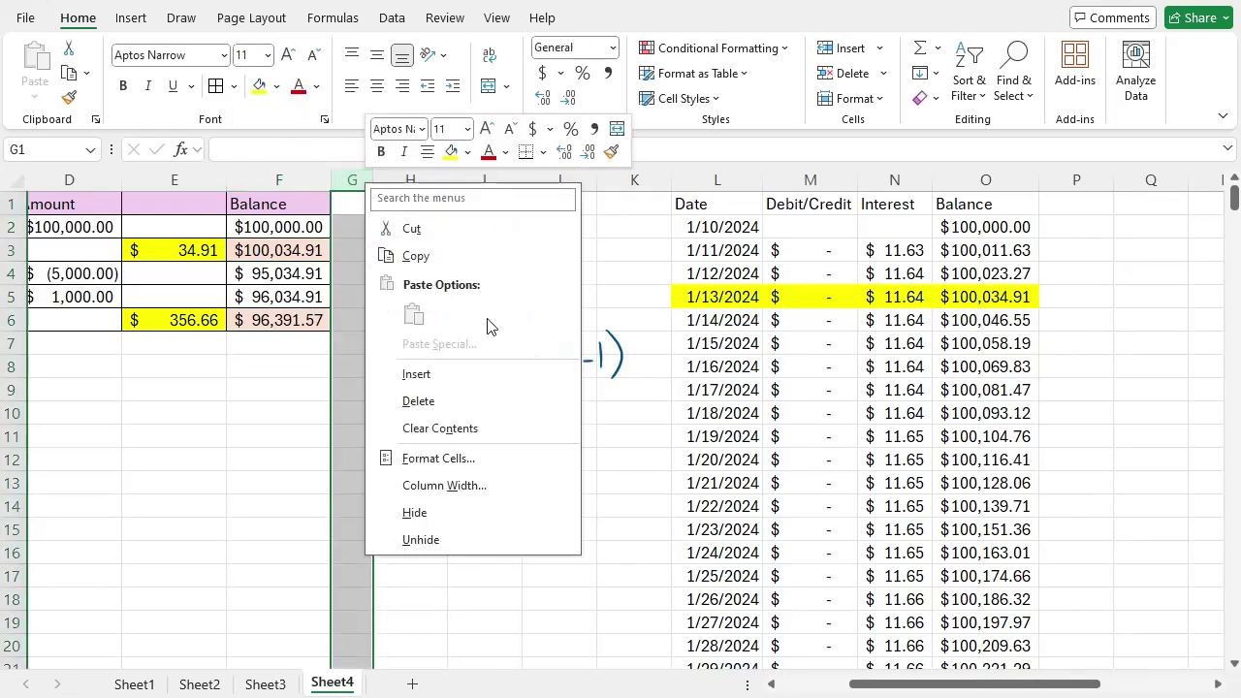
{"action": "left_click", "coordinate": [463, 376]}
{"action": "left_click", "coordinate": [359, 485]}
Enter the header "Calculated Balance" in G1 and widen column G to fit it
{"action": "left_click", "coordinate": [382, 209]}
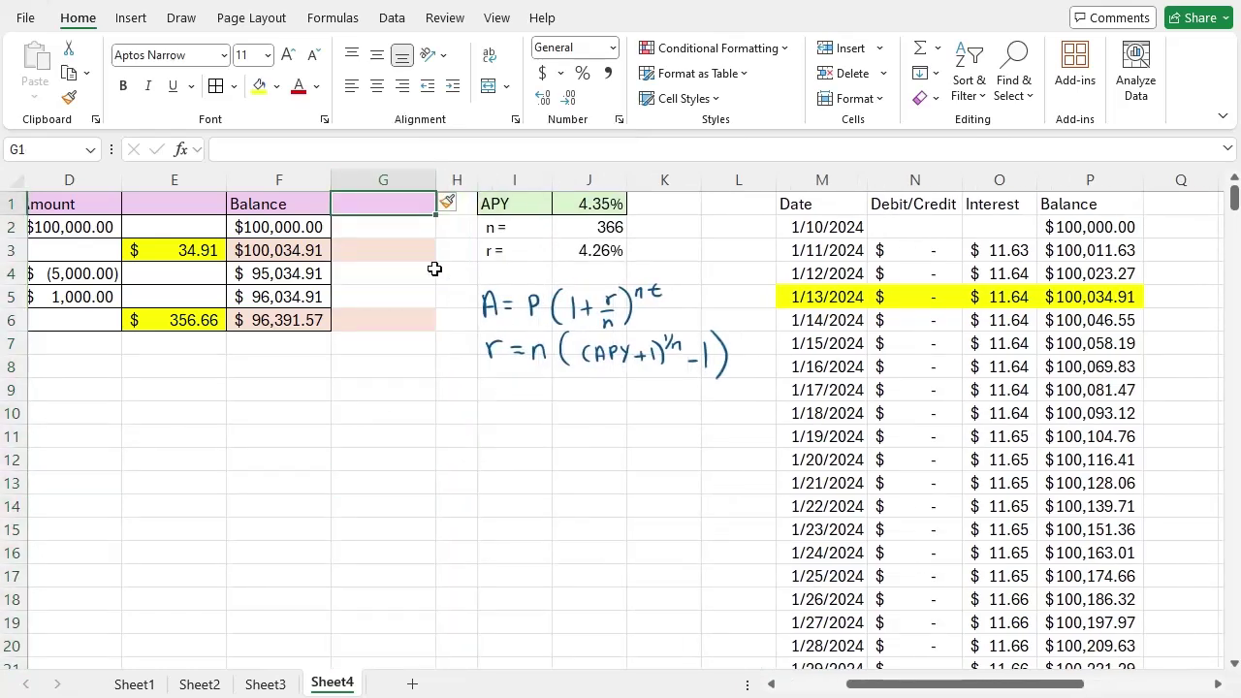
{"action": "type", "text": "Calcu"}
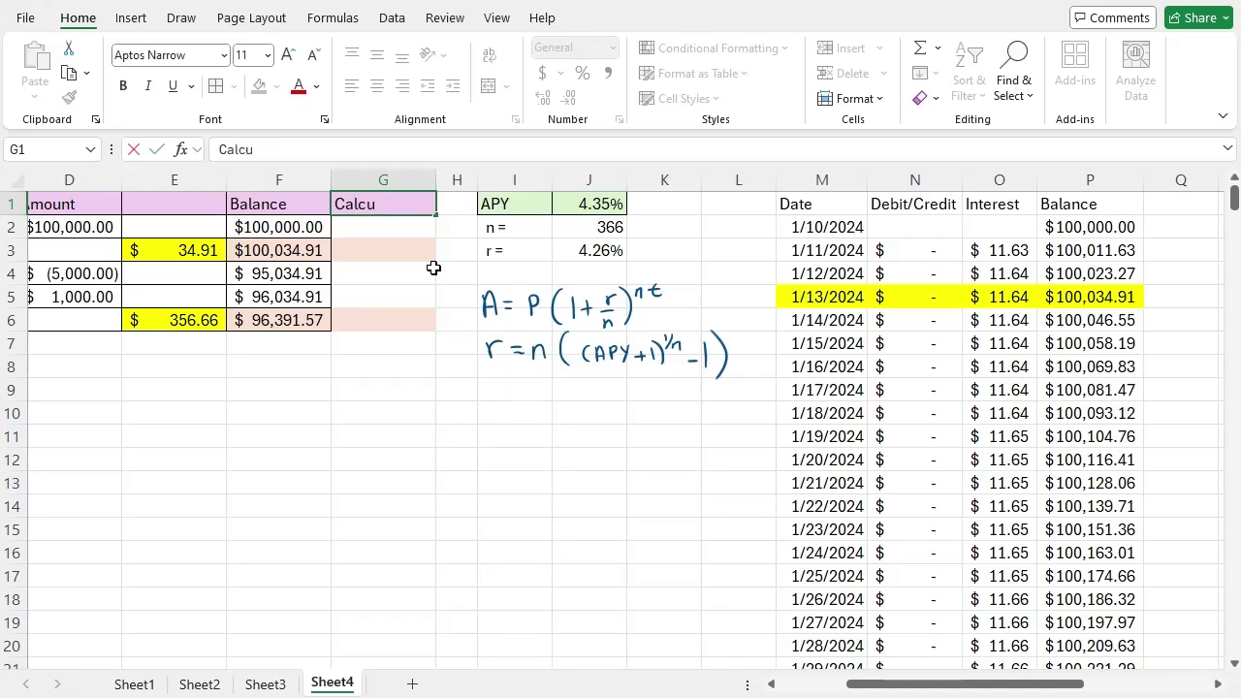
{"action": "type", "text": "lated Bal"}
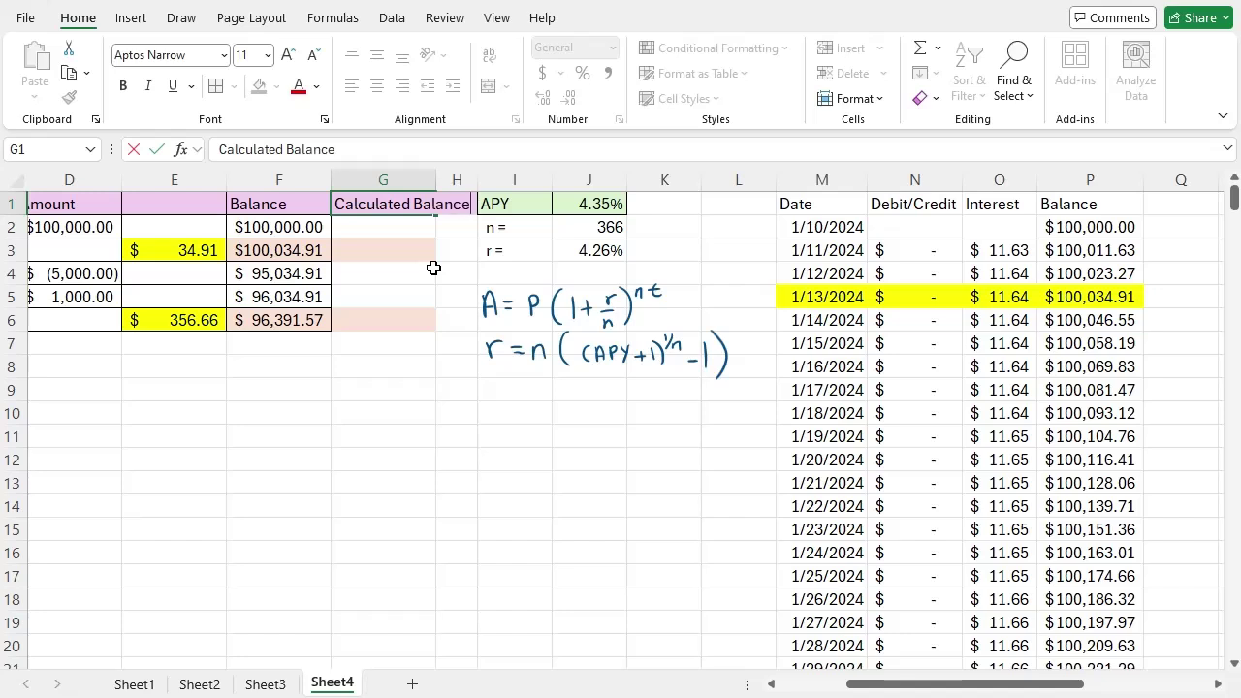
{"action": "type", "text": "ance"}
{"action": "key", "text": "Return"}
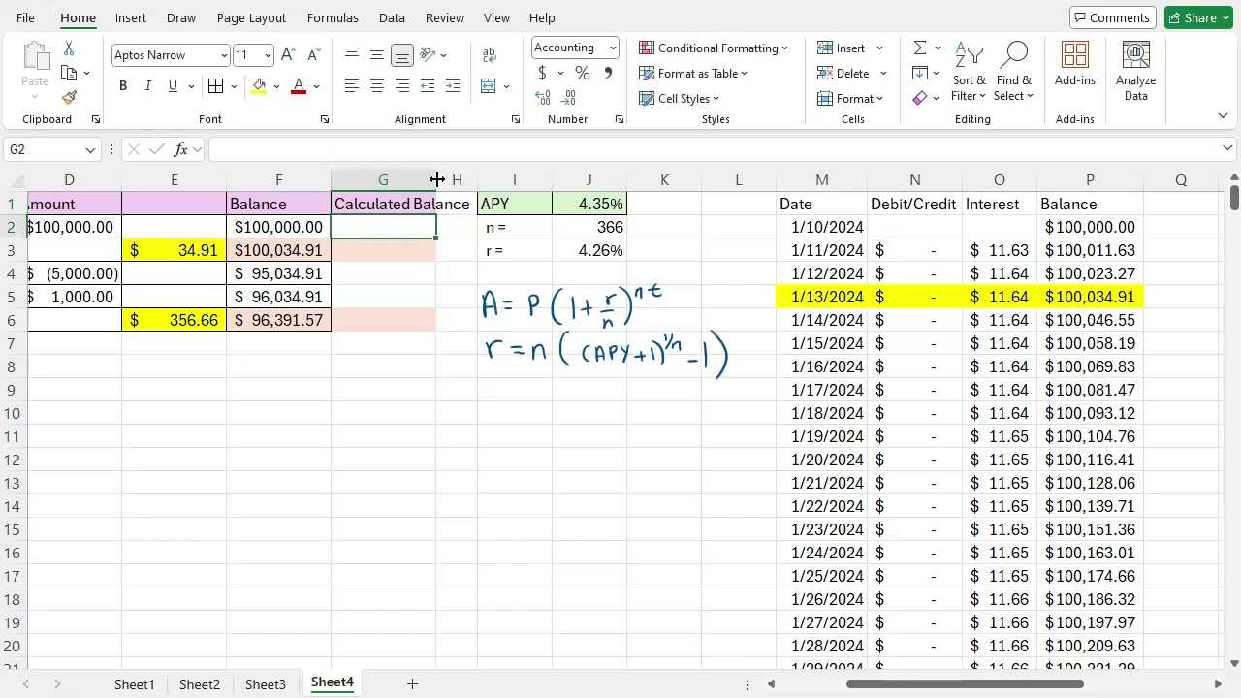
{"action": "left_click_drag", "start_coordinate": [436, 179], "coordinate": [486, 170]}
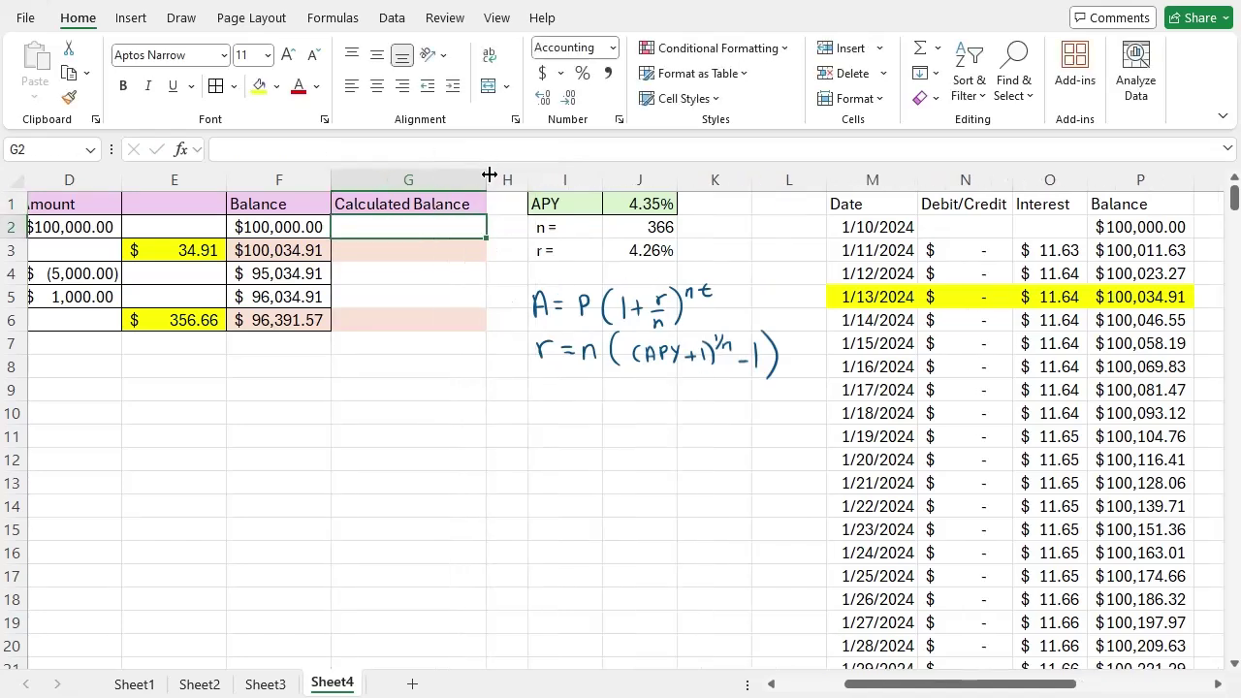
Start an INDEX formula in G3 that returns values from the schedule's Balance column, P:P
{"action": "left_click", "coordinate": [397, 248]}
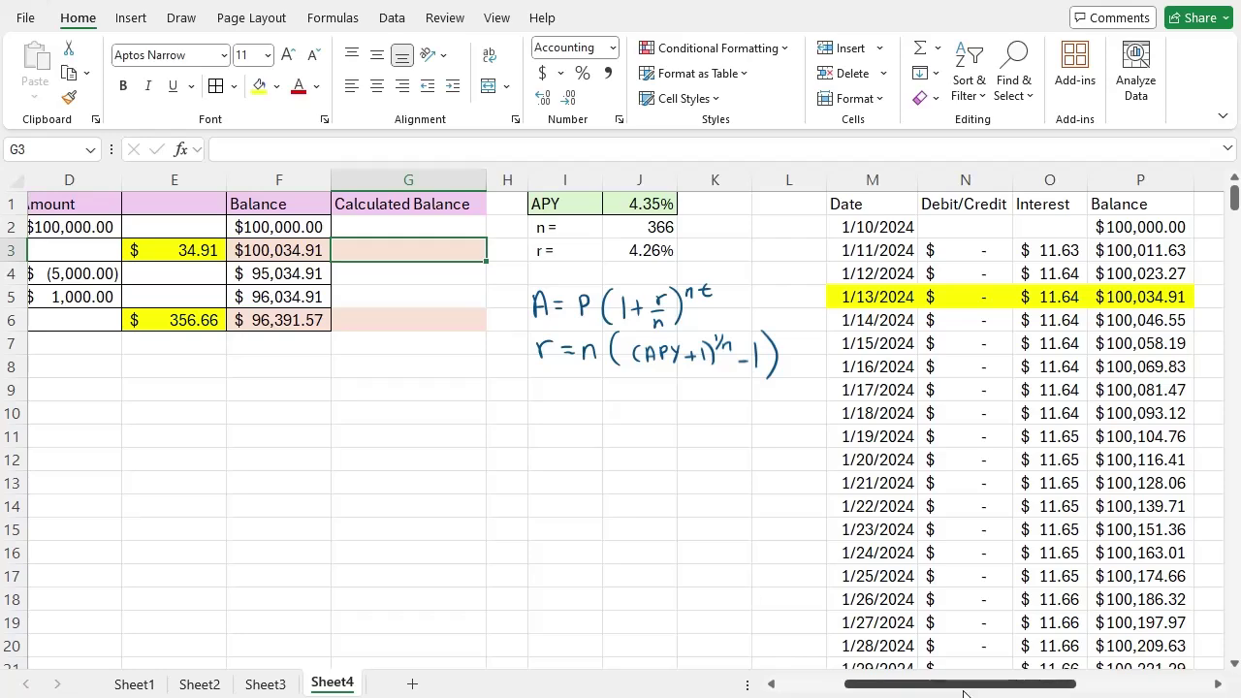
{"action": "left_click_drag", "start_coordinate": [963, 684], "coordinate": [899, 684]}
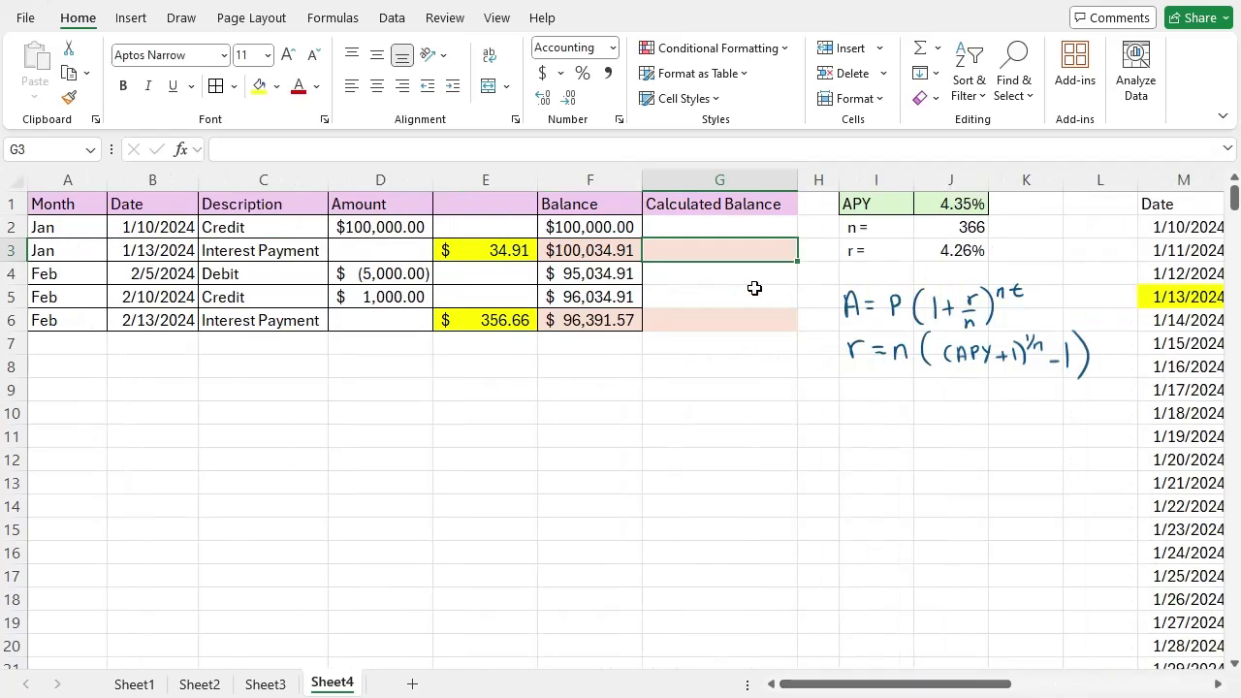
{"action": "type", "text": "=index("}
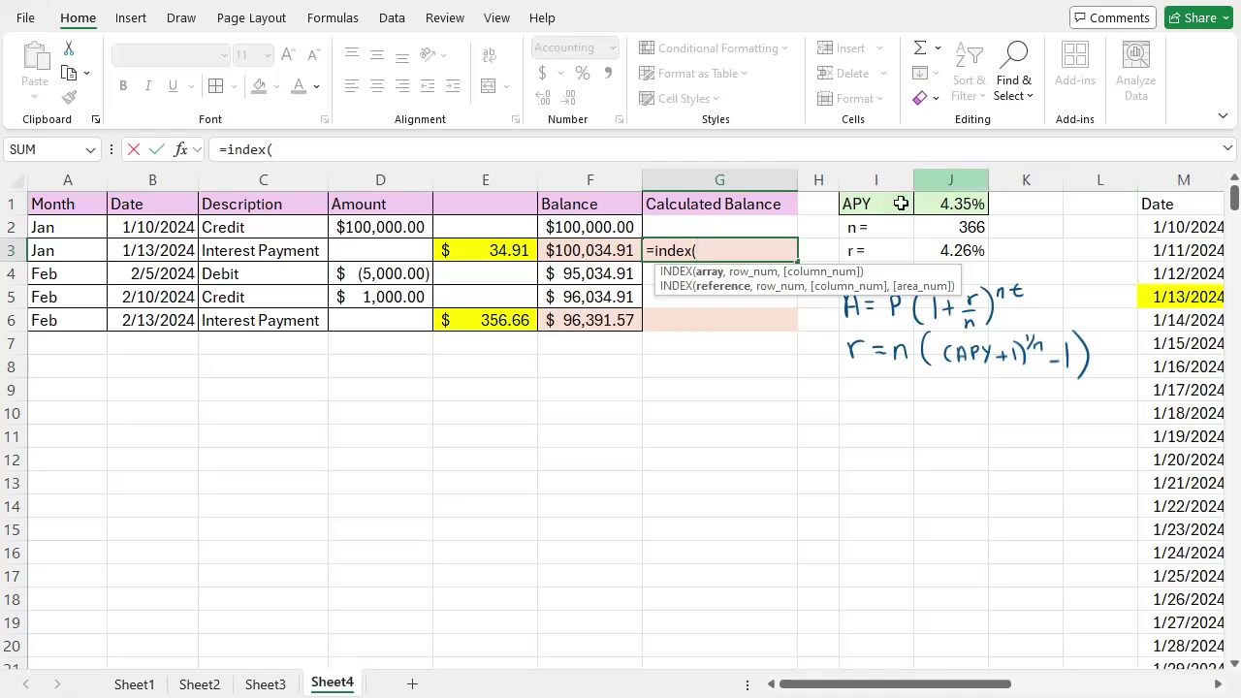
{"action": "mouse_move", "coordinate": [851, 684]}
{"action": "left_mouse_down"}
{"action": "mouse_move", "coordinate": [996, 684]}
{"action": "mouse_move", "coordinate": [851, 684]}
{"action": "left_mouse_up"}
{"action": "left_click", "coordinate": [830, 181]}
{"action": "type", "text": ","}
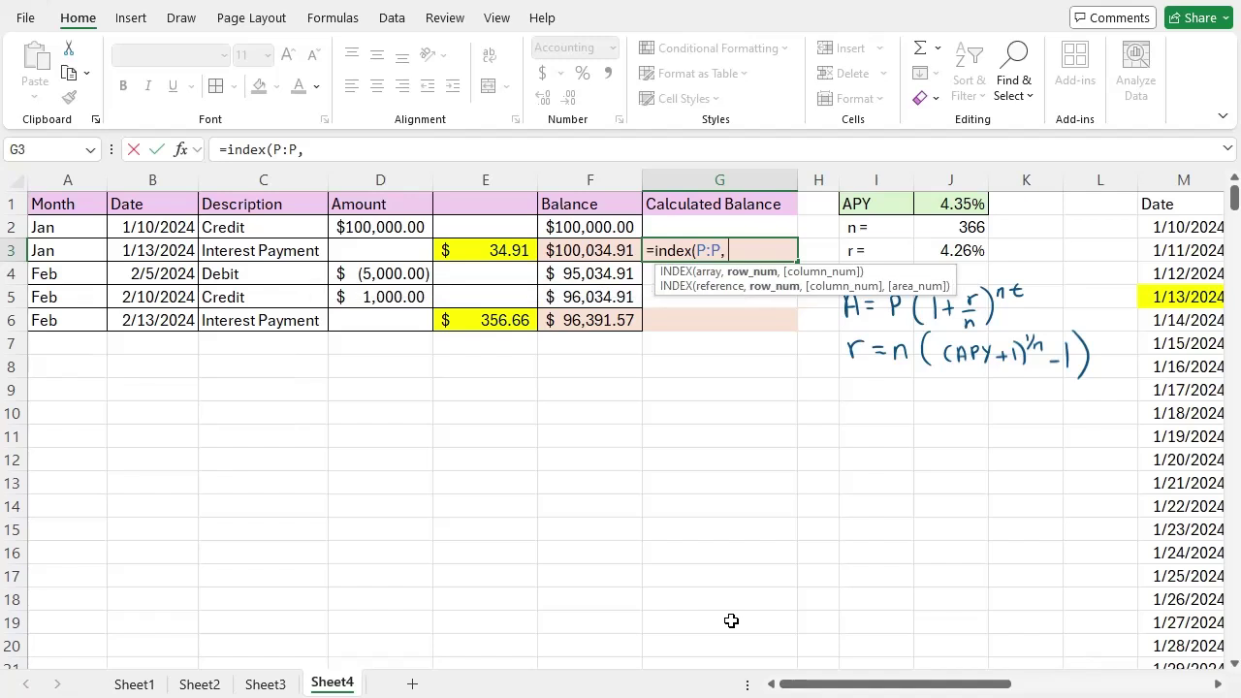
Complete the G3 formula as =INDEX(P:P,MATCH(B3,M:M,0)) to look up the transaction date exactly in the schedule, accepting the closing-parenthesis correction
{"action": "type", "text": " match("}
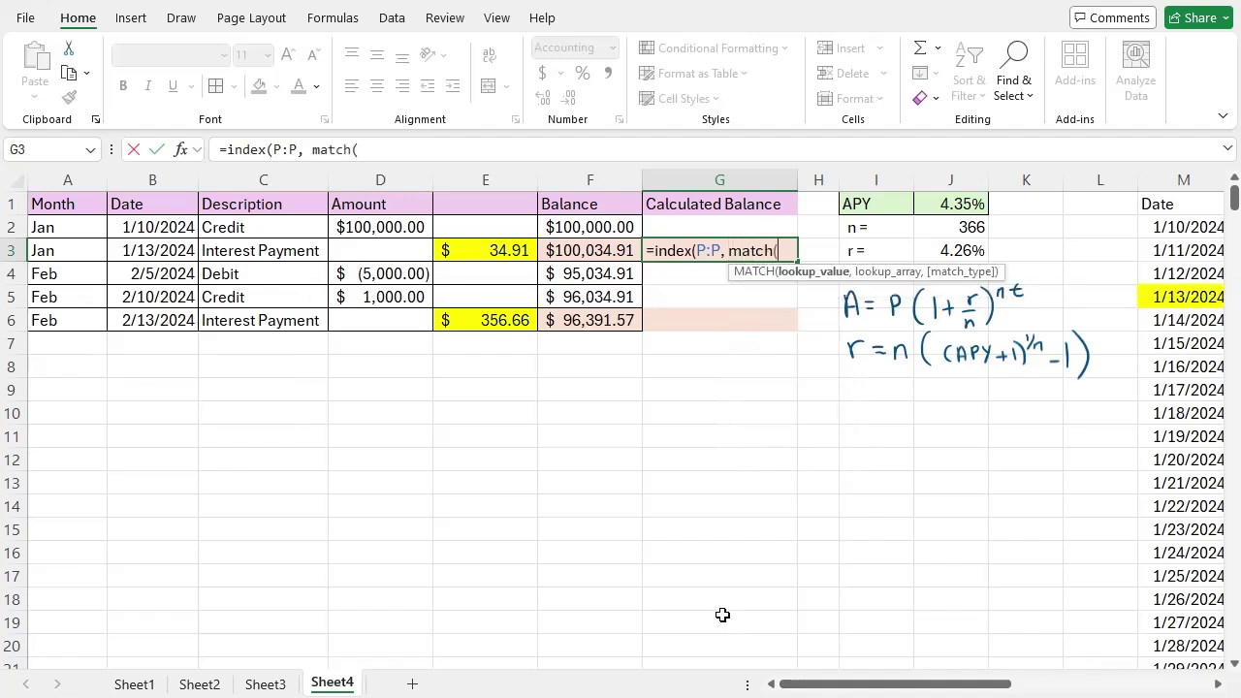
{"action": "left_click", "coordinate": [145, 251]}
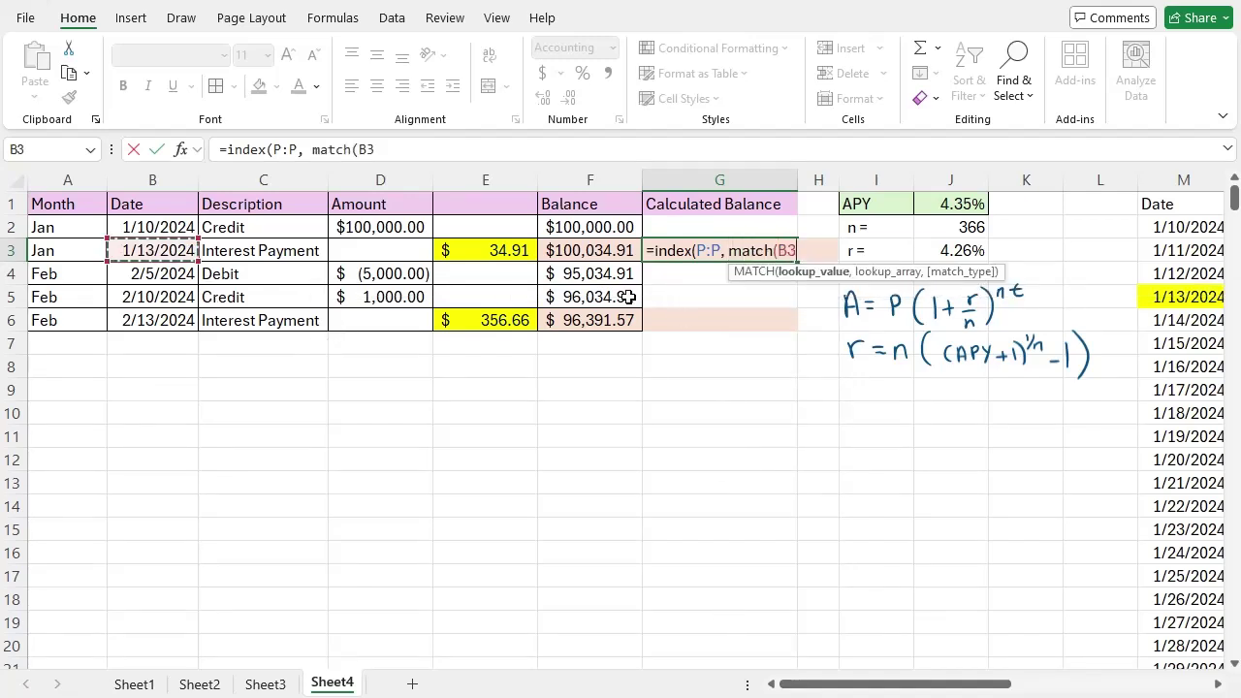
{"action": "type", "text": ","}
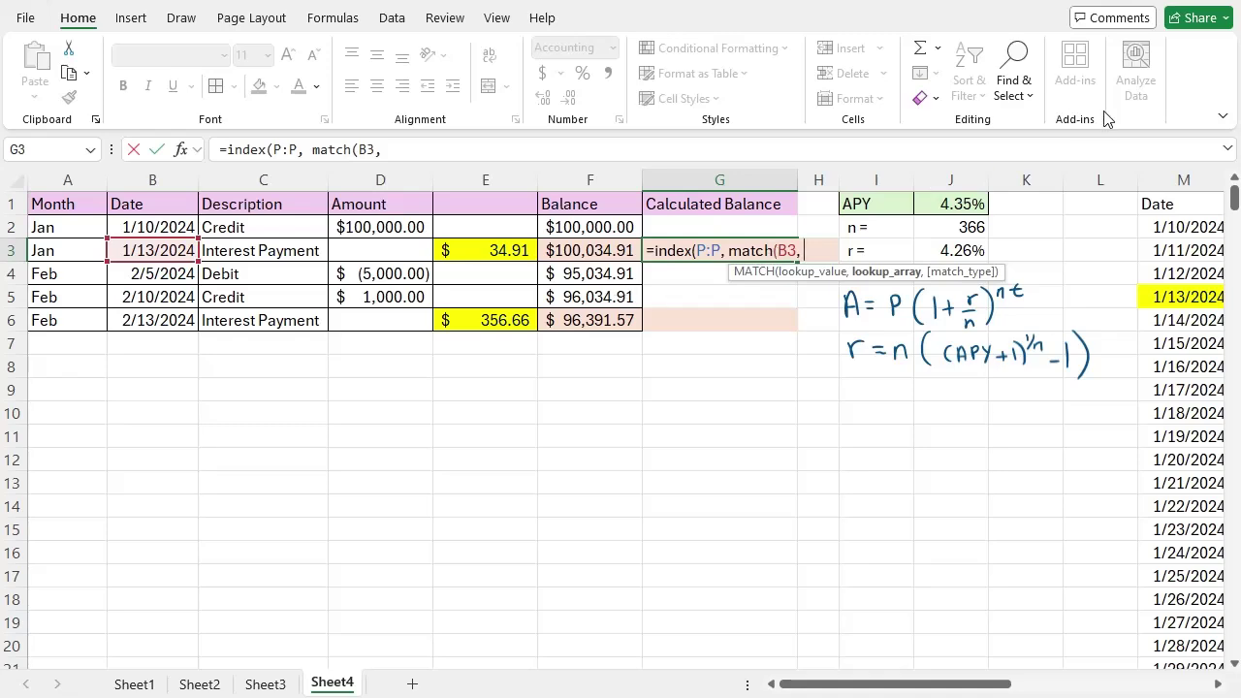
{"action": "left_click", "coordinate": [1155, 183]}
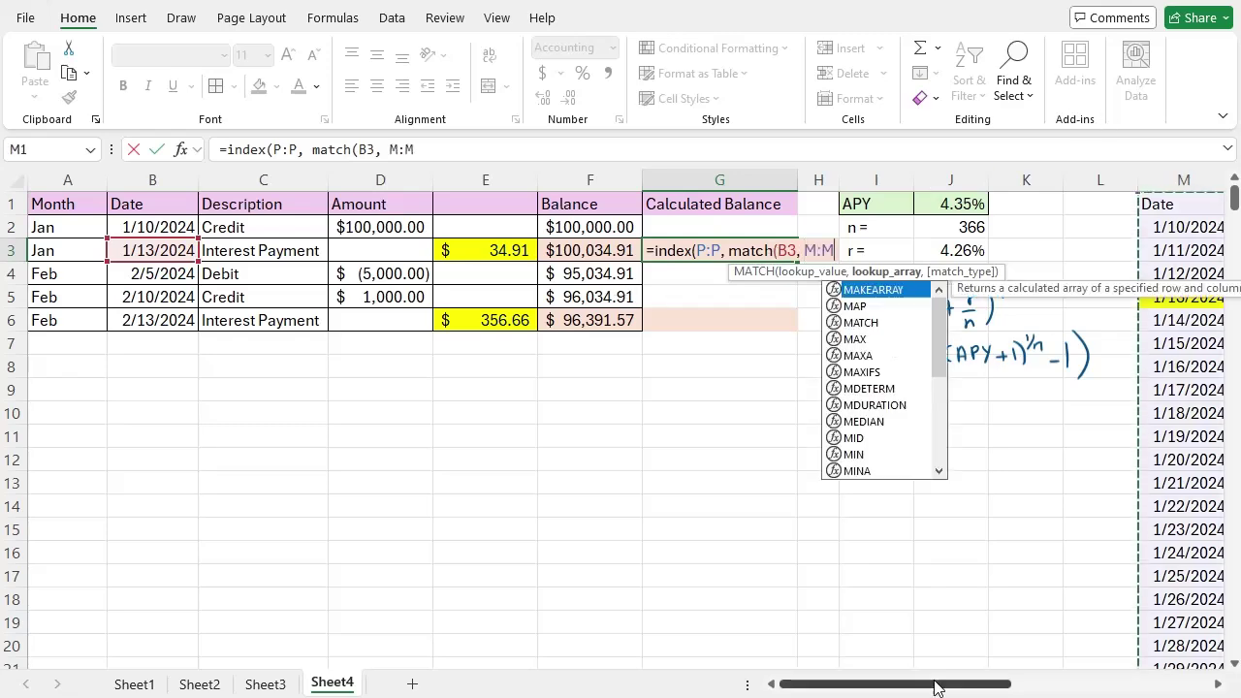
{"action": "left_click_drag", "start_coordinate": [933, 678], "coordinate": [1038, 678]}
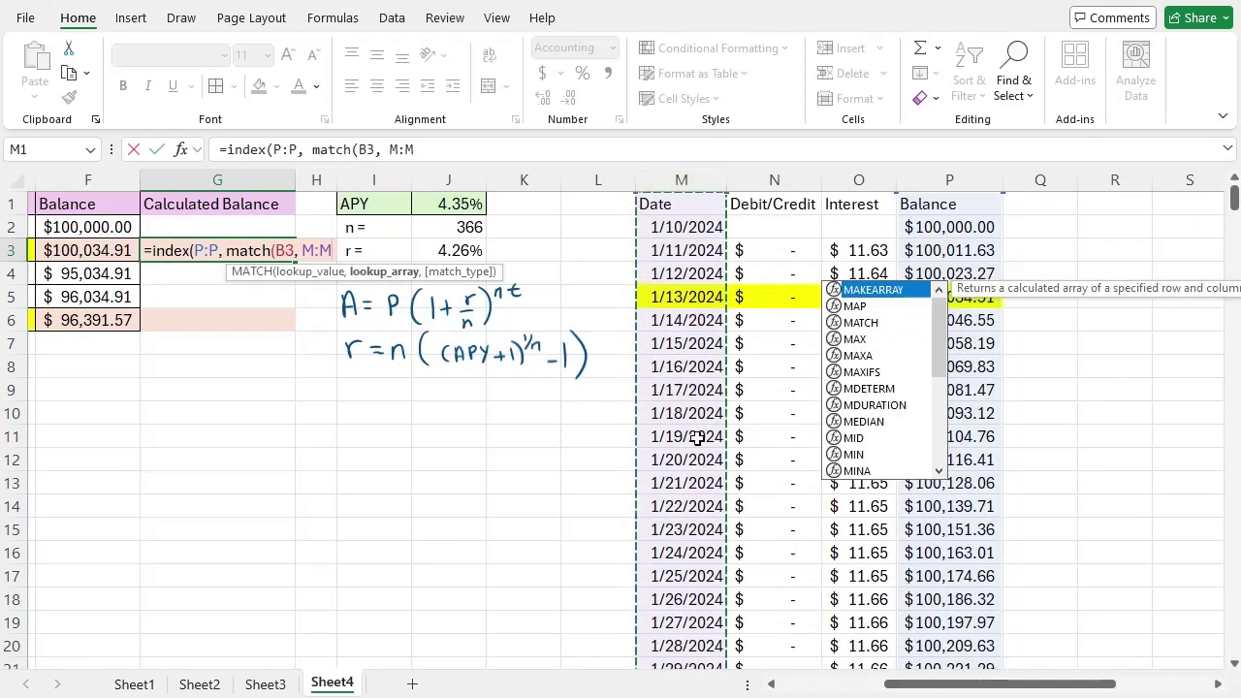
{"action": "type", "text": "m"}
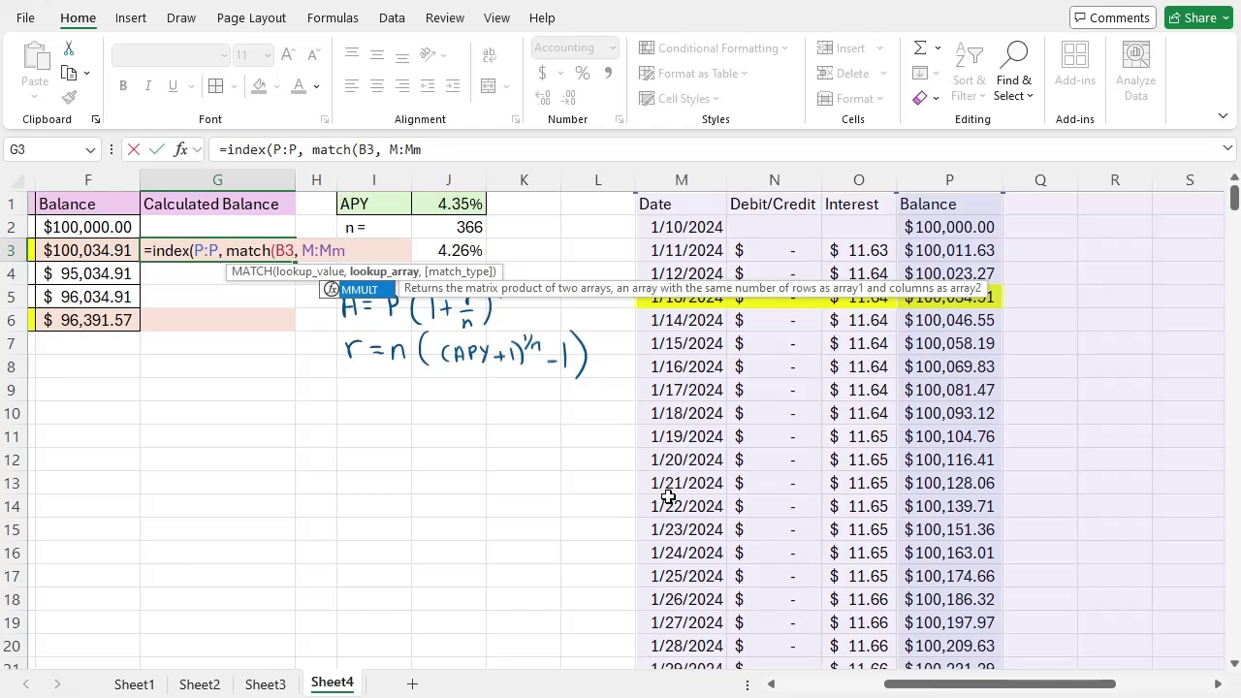
{"action": "key", "text": "BackSpace"}
{"action": "type", "text": ","}
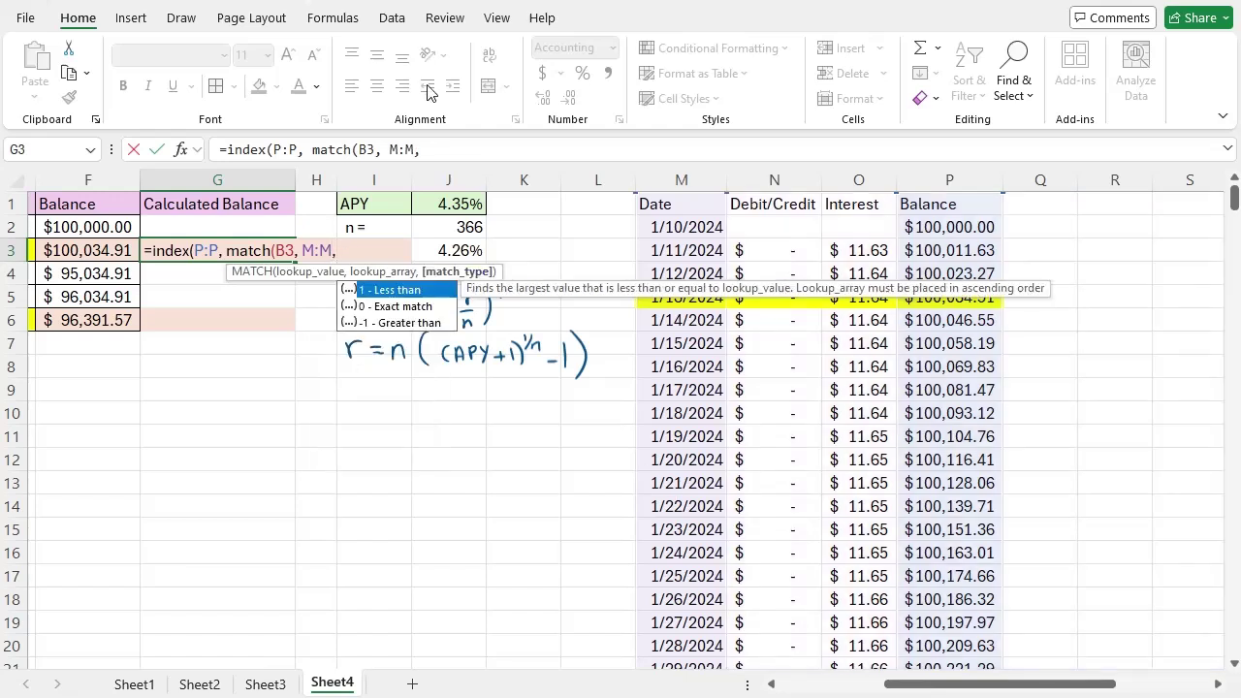
{"action": "type", "text": "0"}
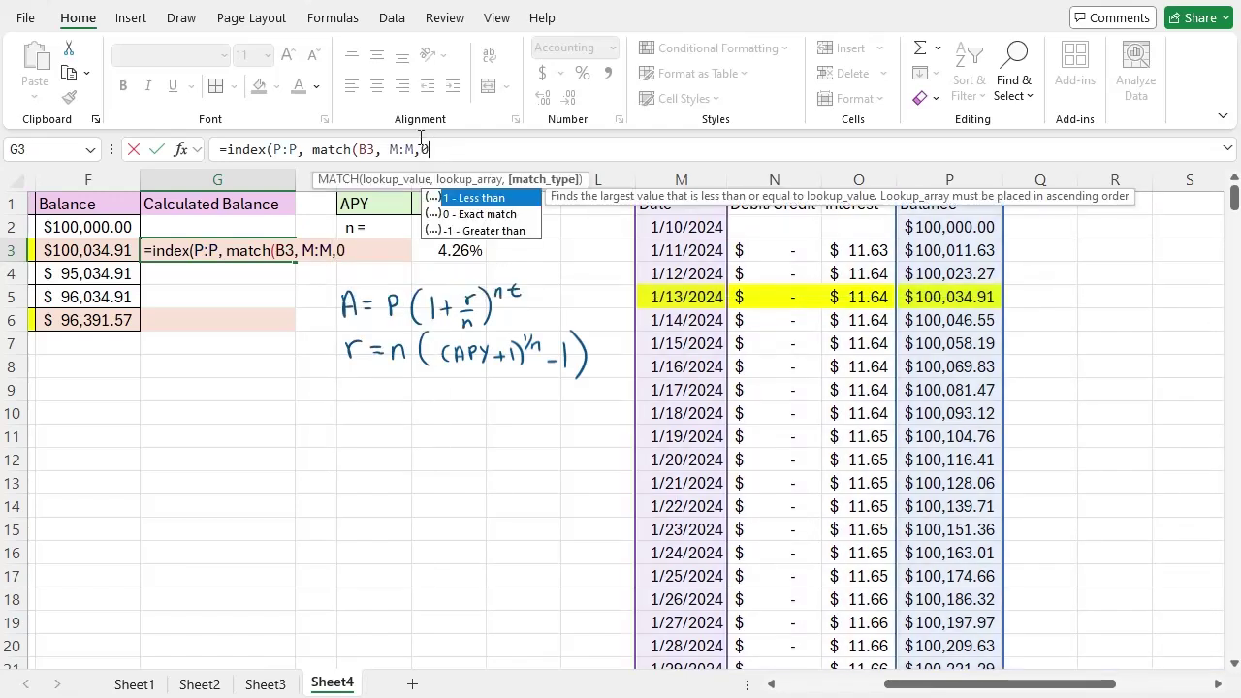
{"action": "type", "text": ")"}
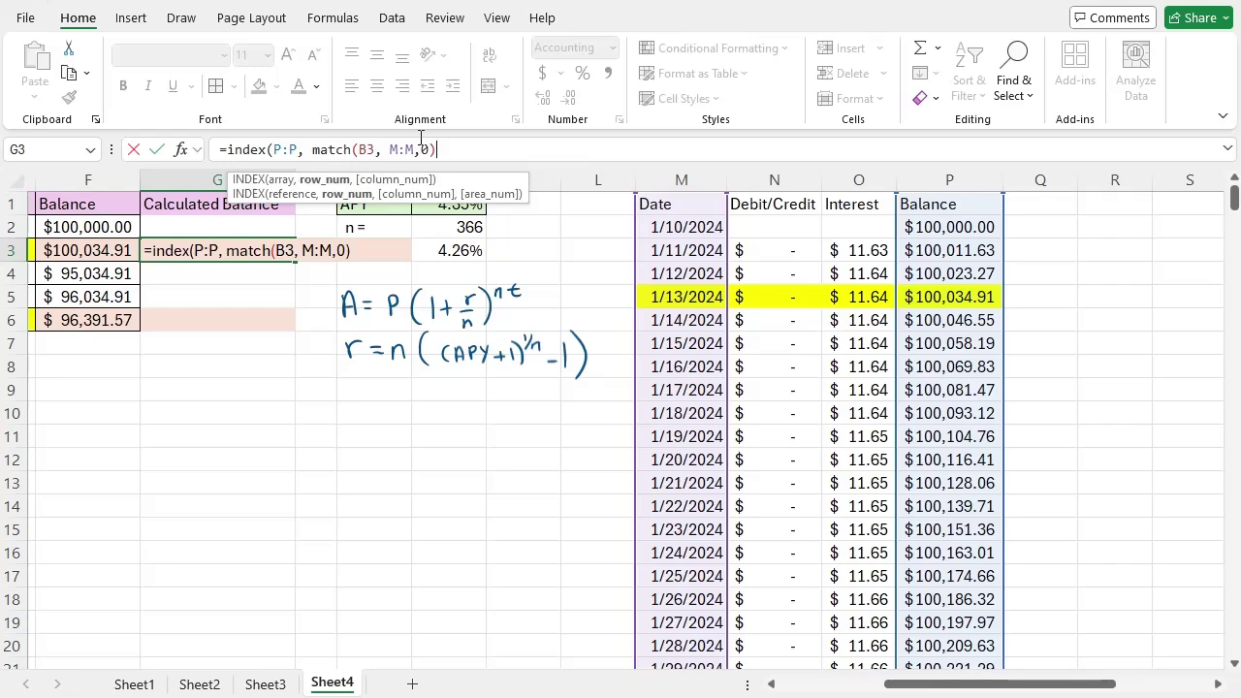
{"action": "key", "text": "Return"}
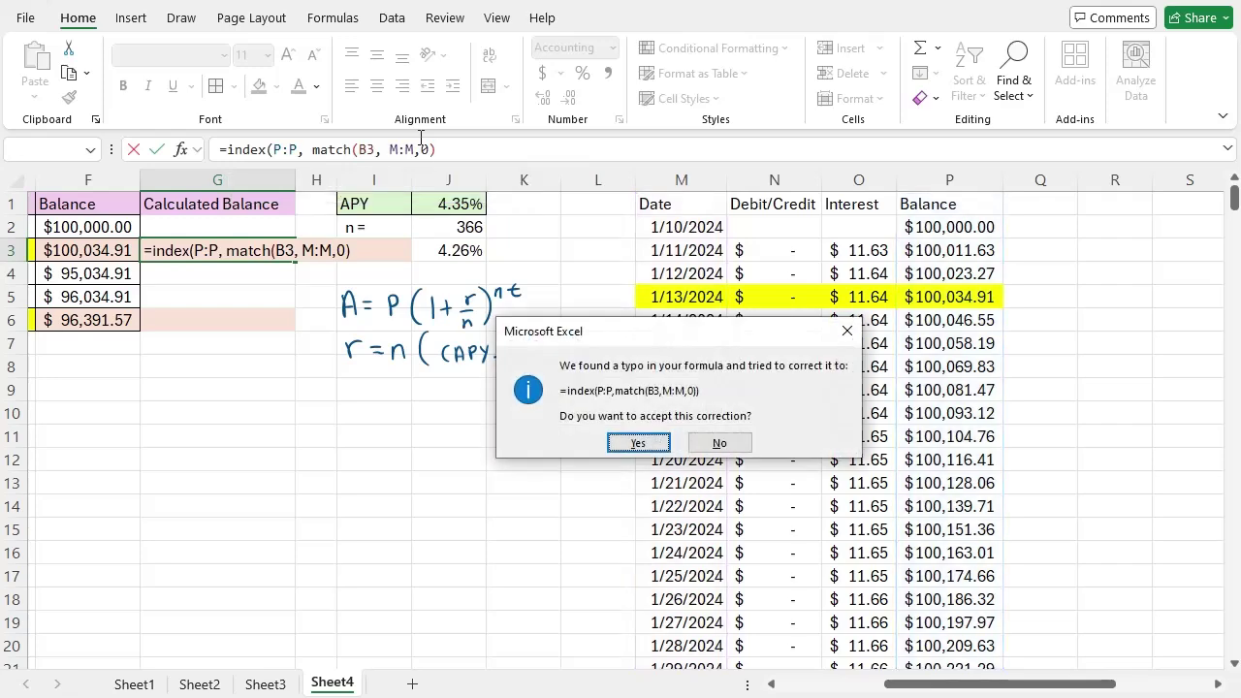
{"action": "key", "text": "Return"}
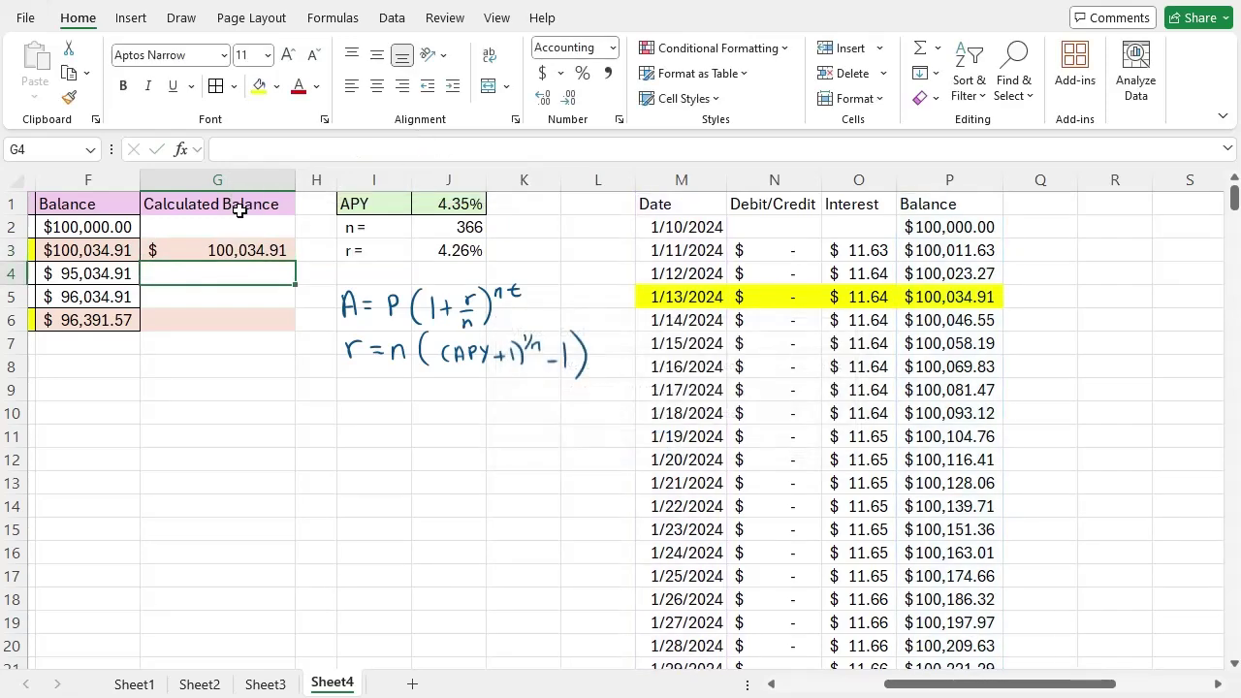
Examine the INDEX and MATCH arguments of the Calculated Balance formula in G3
{"action": "double_click", "coordinate": [243, 249]}
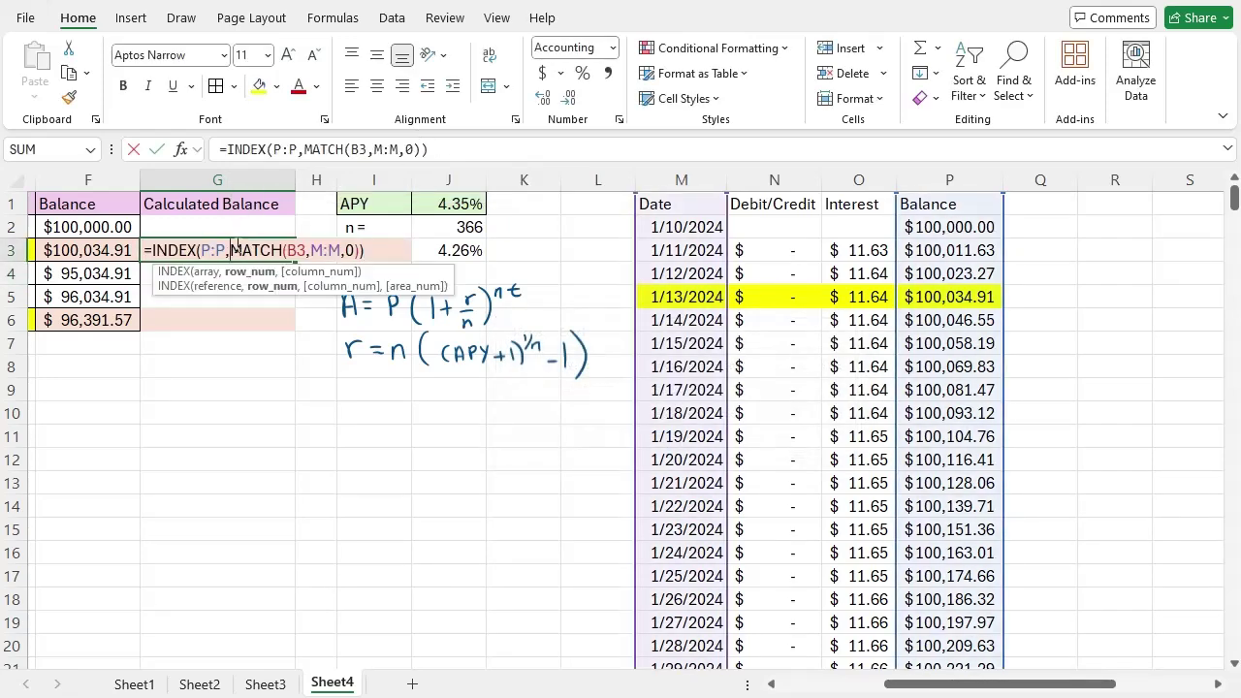
{"action": "left_click", "coordinate": [427, 150]}
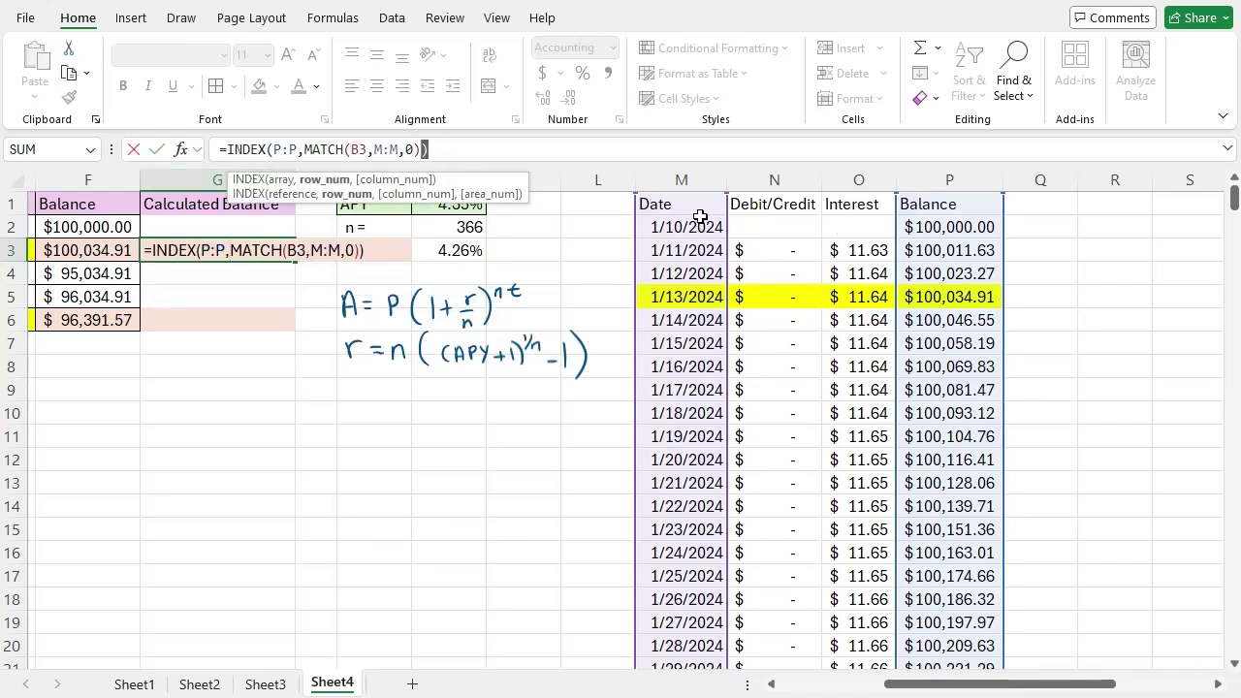
{"action": "left_click", "coordinate": [382, 150]}
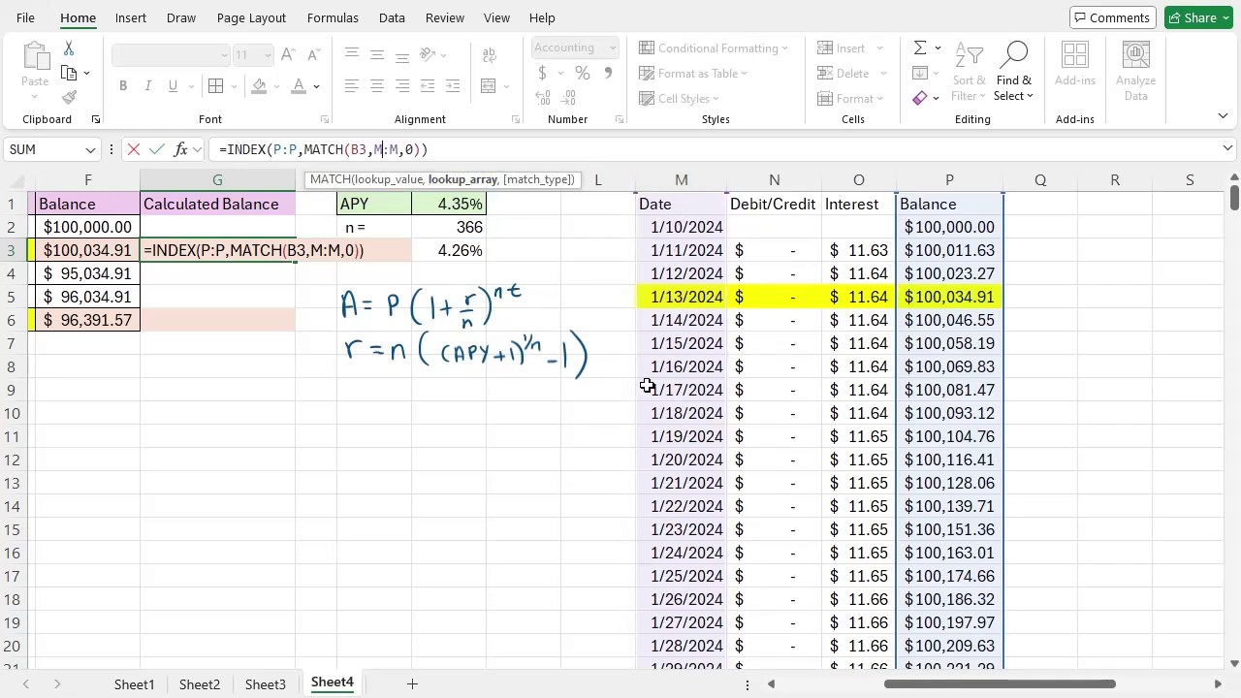
{"action": "key", "text": "Return"}
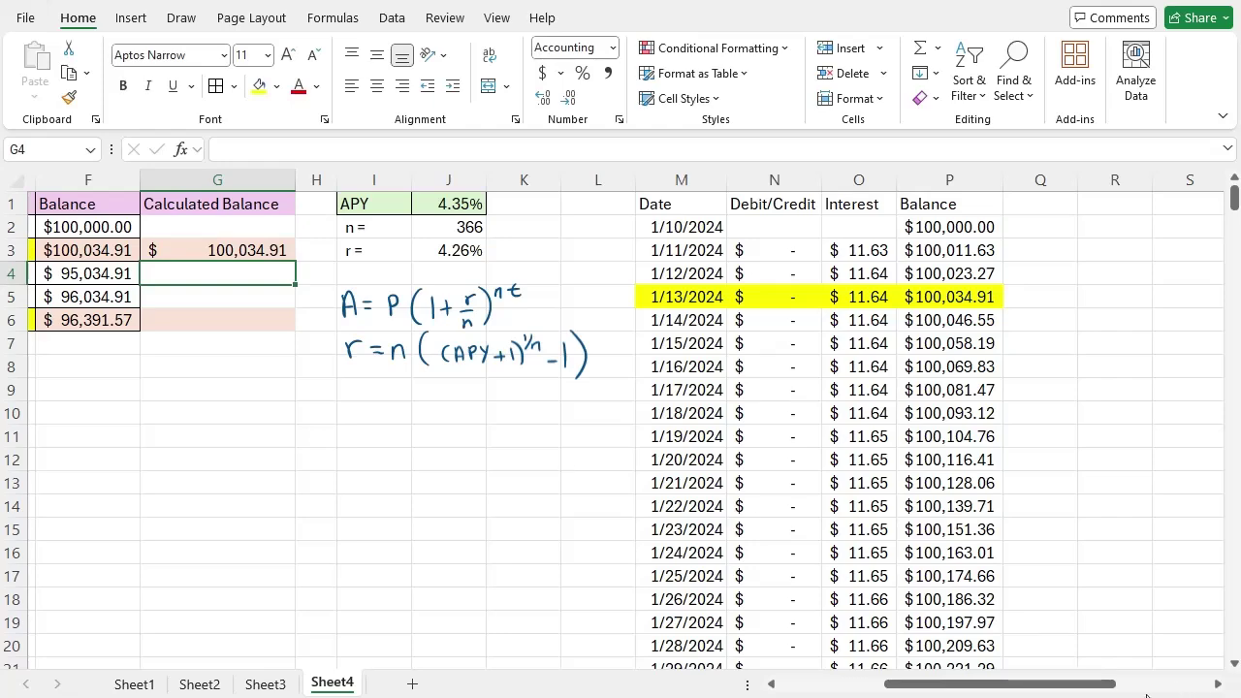
Review the G3 lookup formula, the February transaction dates, and the schedule's daily Interest and Balance entries
{"action": "left_click_drag", "start_coordinate": [1114, 690], "coordinate": [1008, 684]}
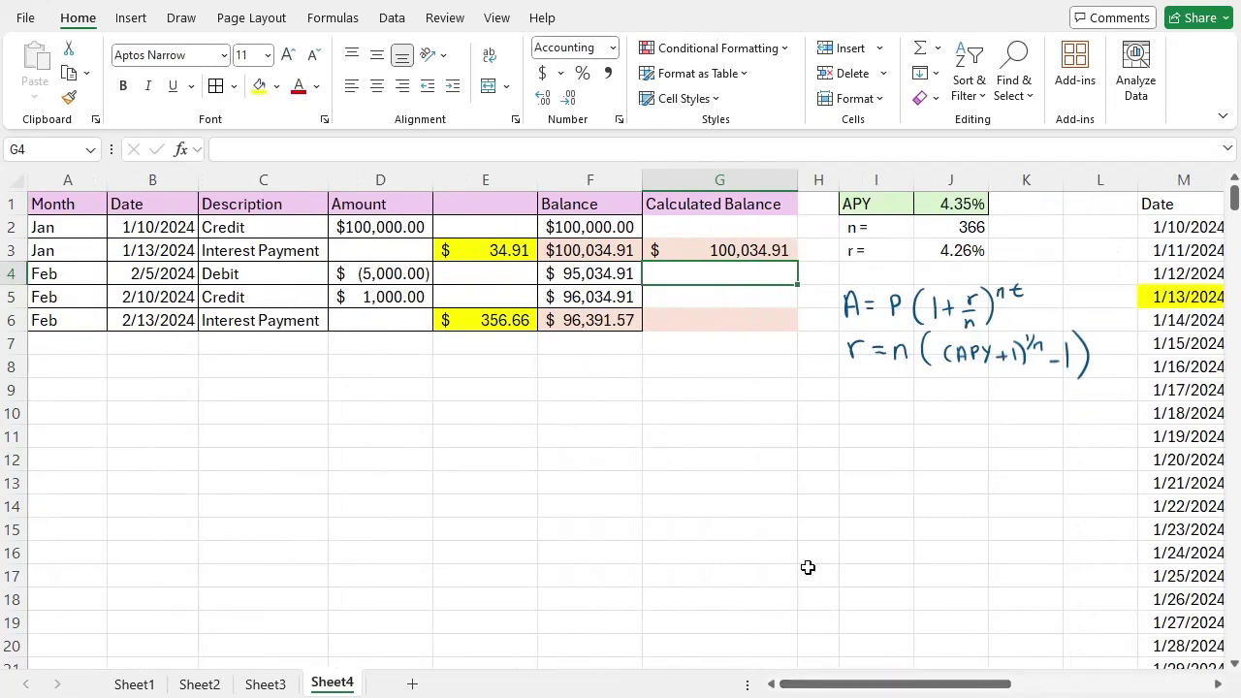
{"action": "left_click", "coordinate": [728, 250]}
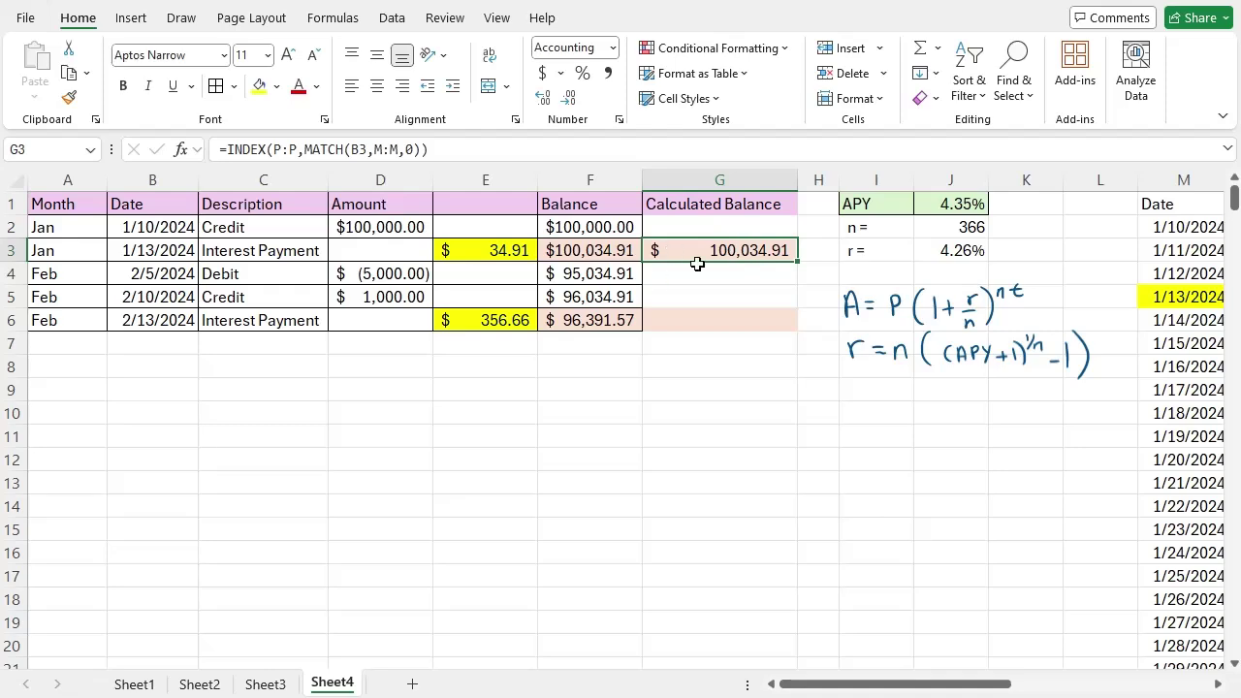
{"action": "left_click", "coordinate": [151, 275]}
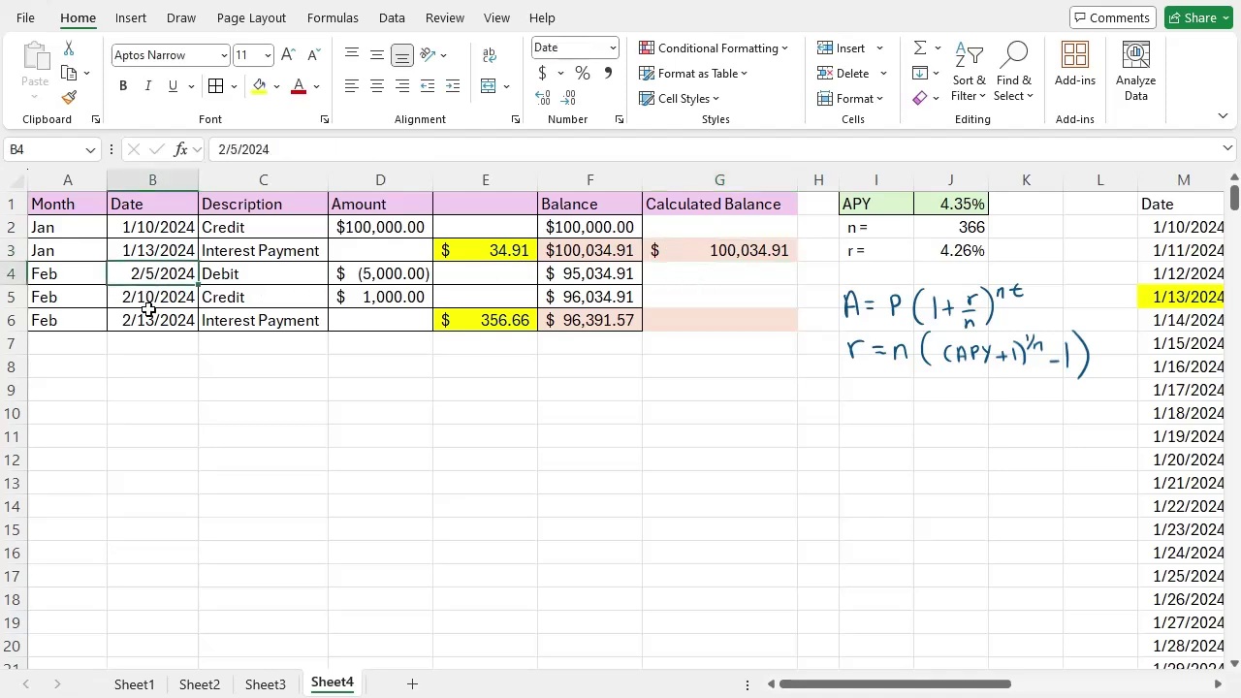
{"action": "left_click", "coordinate": [167, 318]}
{"action": "left_click_drag", "start_coordinate": [930, 684], "coordinate": [1100, 684]}
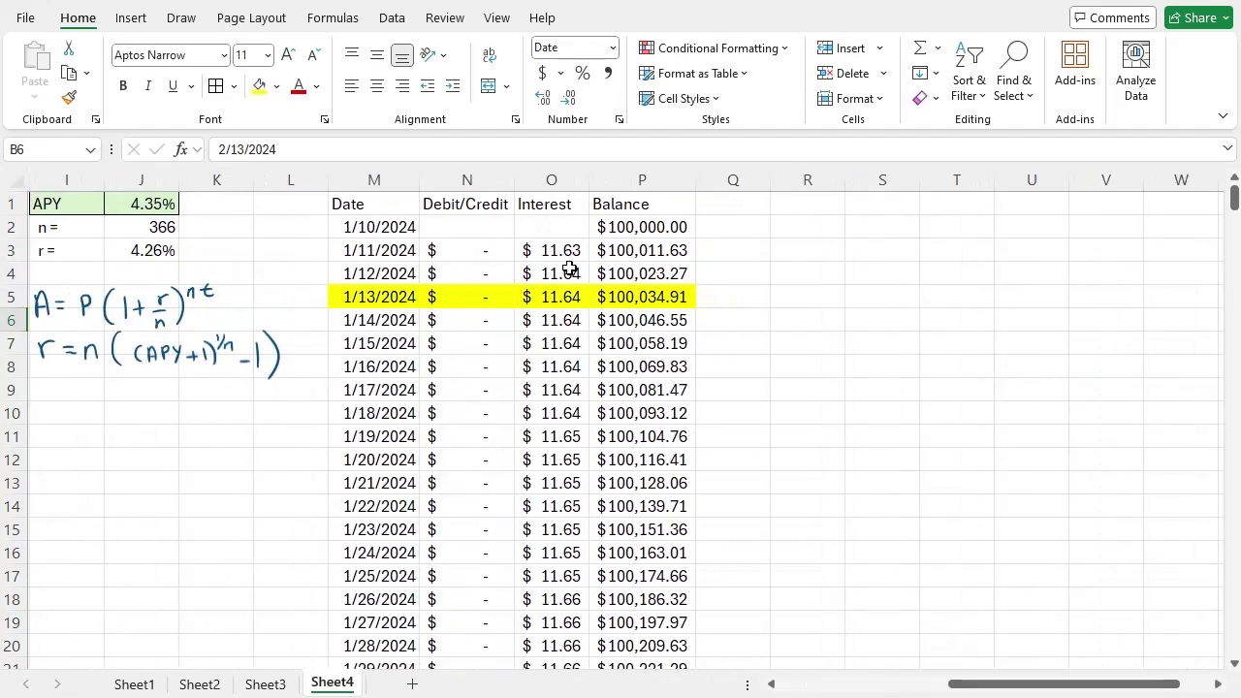
{"action": "left_click", "coordinate": [568, 254]}
{"action": "left_click", "coordinate": [568, 413]}
{"action": "left_click", "coordinate": [574, 507]}
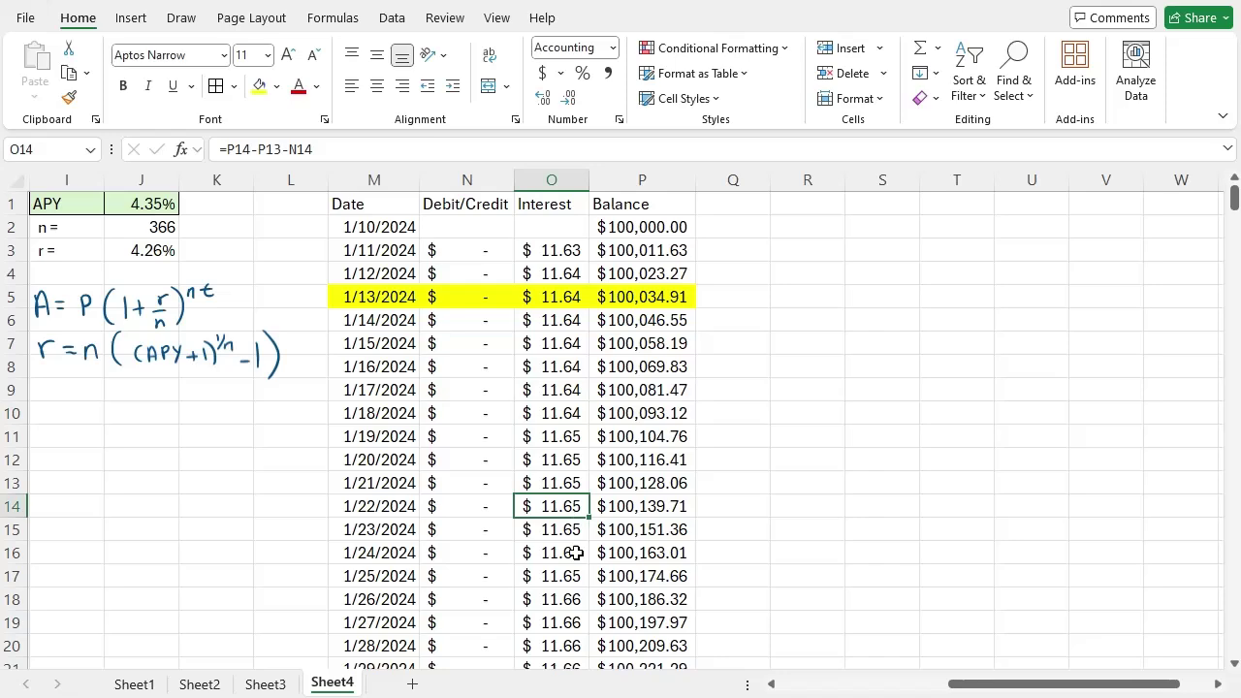
{"action": "left_click", "coordinate": [684, 508]}
{"action": "left_click_drag", "start_coordinate": [1039, 684], "coordinate": [854, 683]}
Copy the Calculated Balance lookup formula from G3 to G6 for the 2/13/2024 interest payment and check its references
{"action": "left_click", "coordinate": [758, 251]}
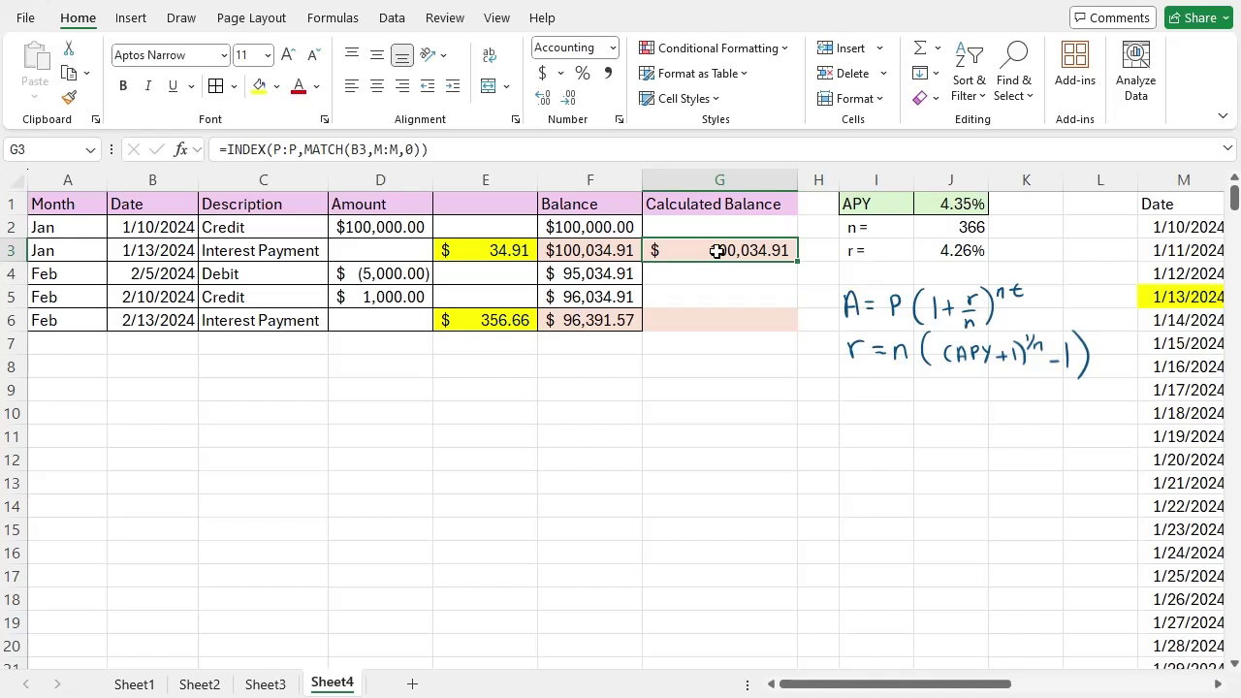
{"action": "key", "text": "ctrl+c"}
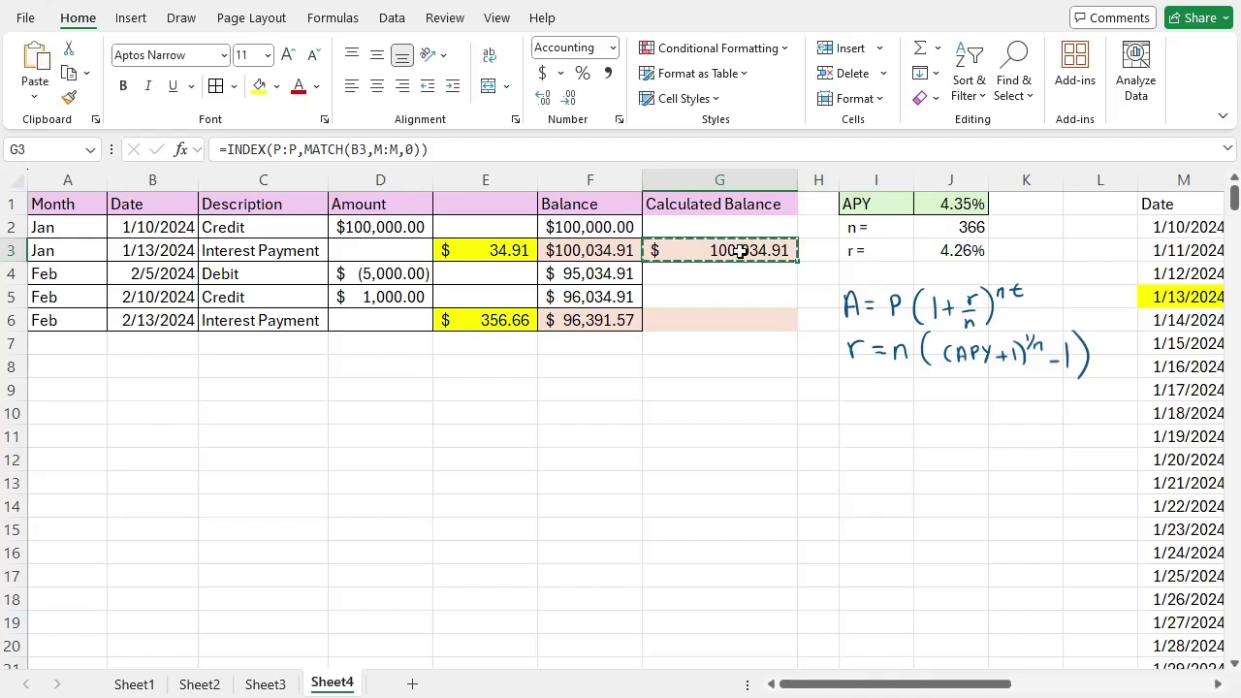
{"action": "left_click", "coordinate": [754, 321]}
{"action": "key", "text": "ctrl+v"}
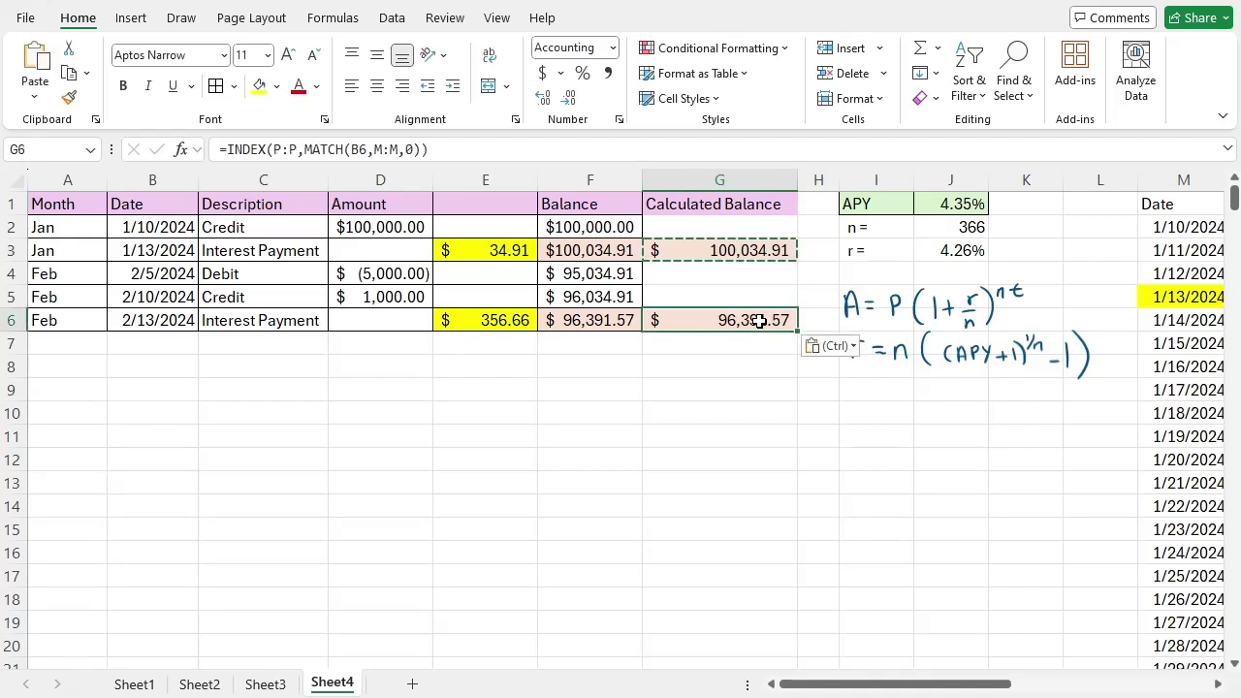
{"action": "double_click", "coordinate": [759, 321]}
{"action": "key", "text": "Return"}
Compare the account balances in F3 and F6 with the calculated balances in G3 and G6, and check the APY
{"action": "left_click", "coordinate": [617, 320]}
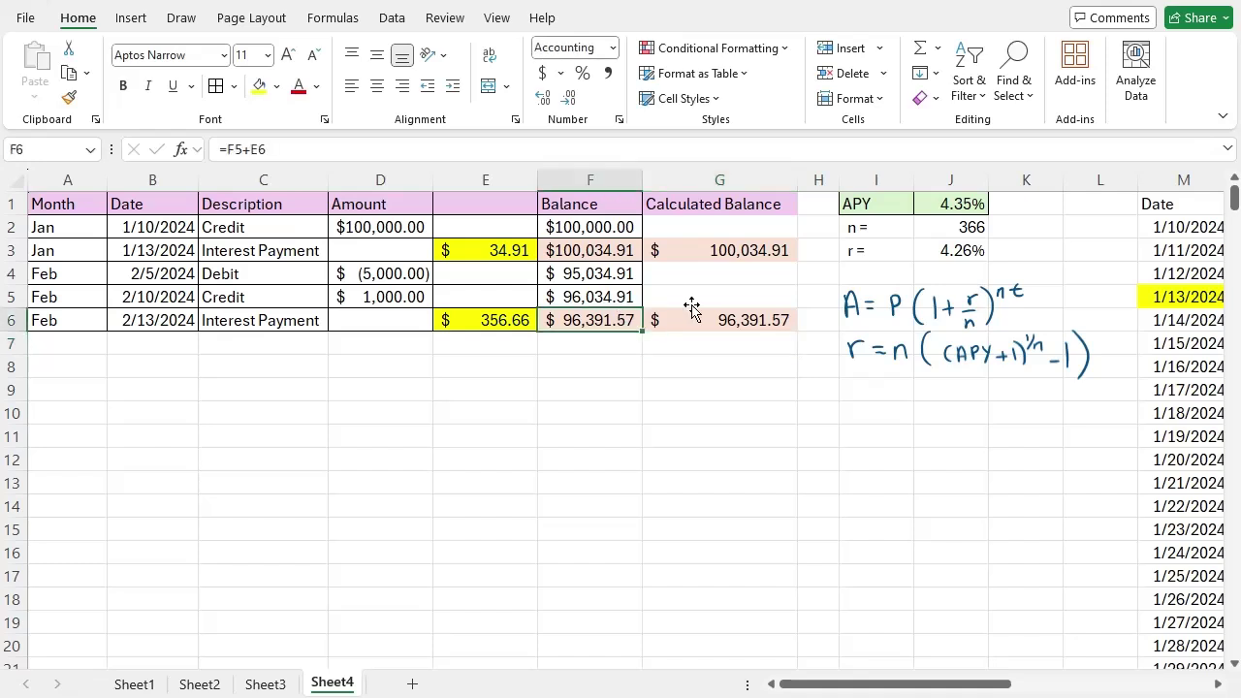
{"action": "left_click", "coordinate": [751, 326]}
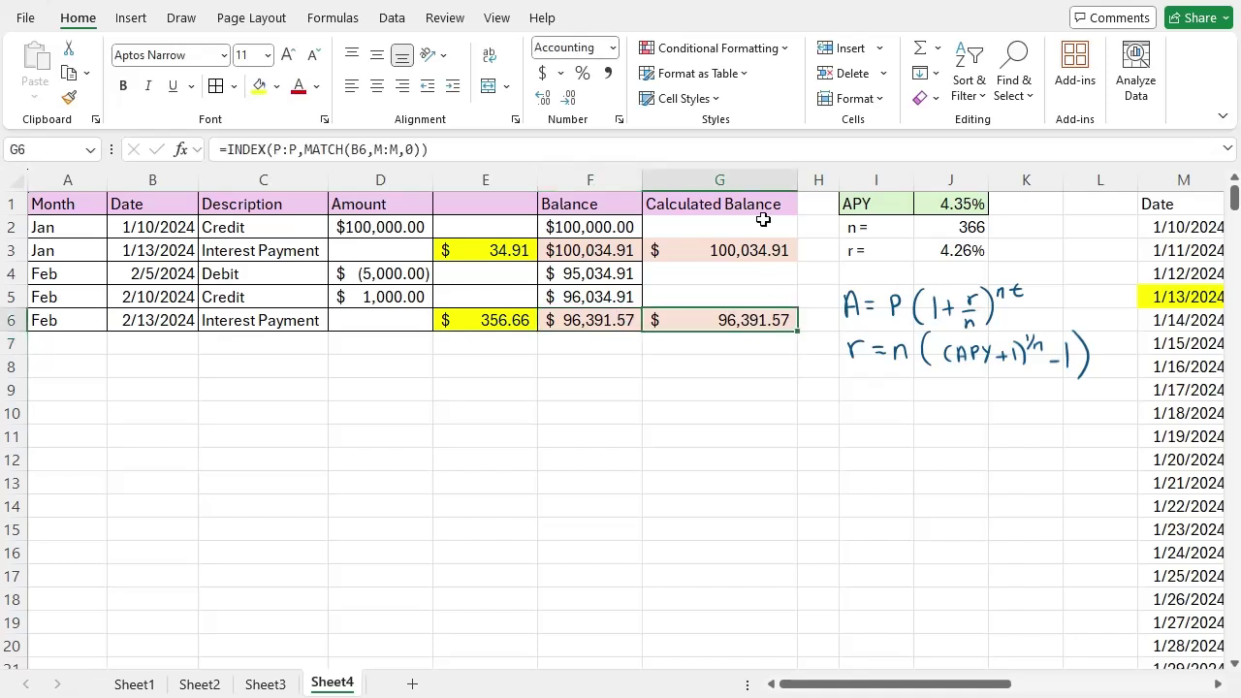
{"action": "left_click", "coordinate": [777, 250]}
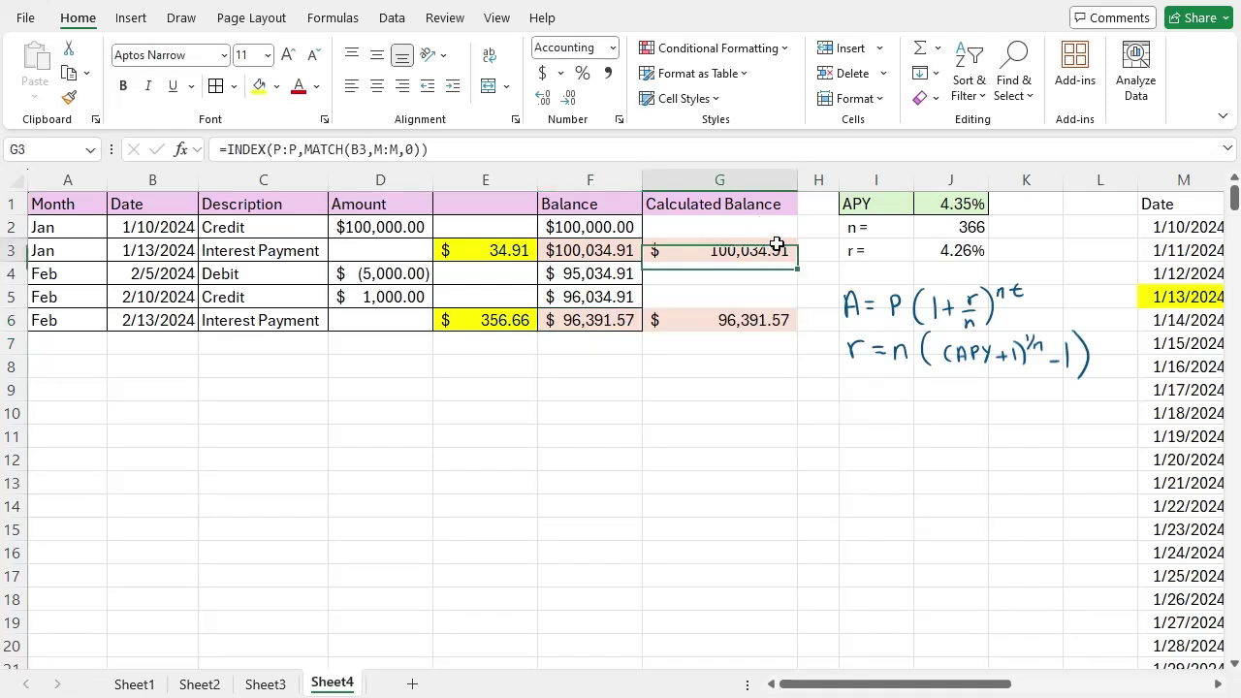
{"action": "left_click", "coordinate": [595, 251]}
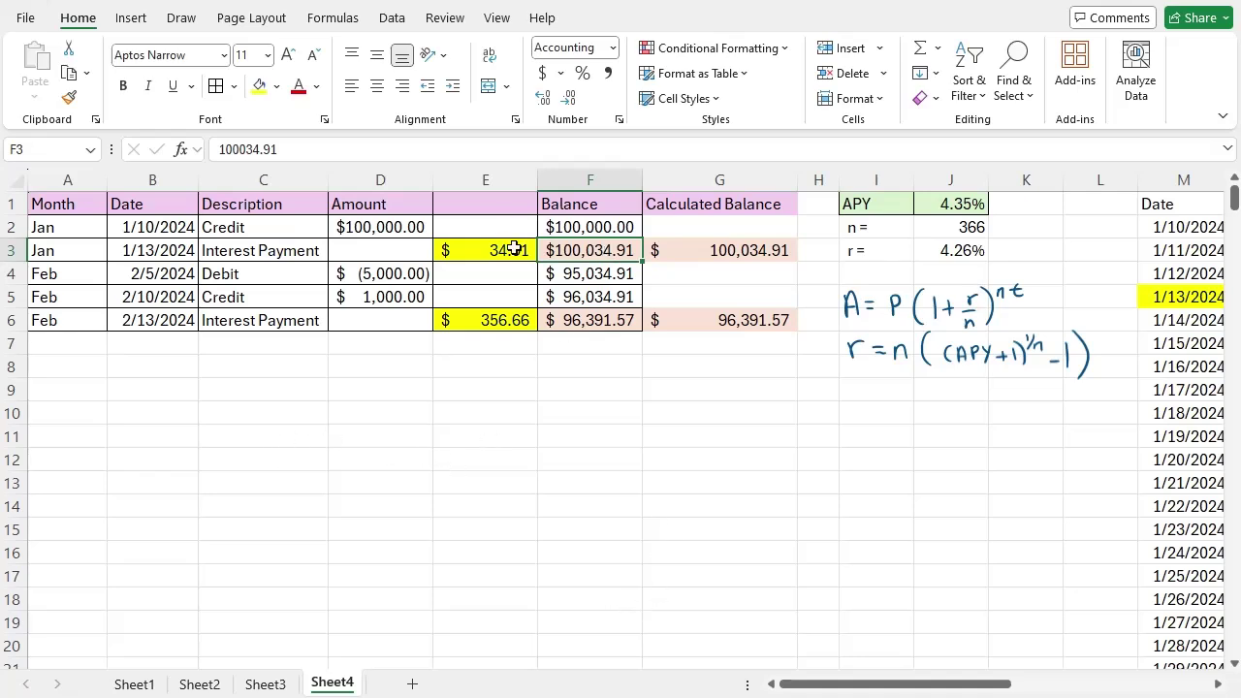
{"action": "left_click", "coordinate": [967, 211]}
{"action": "left_click", "coordinate": [780, 324]}
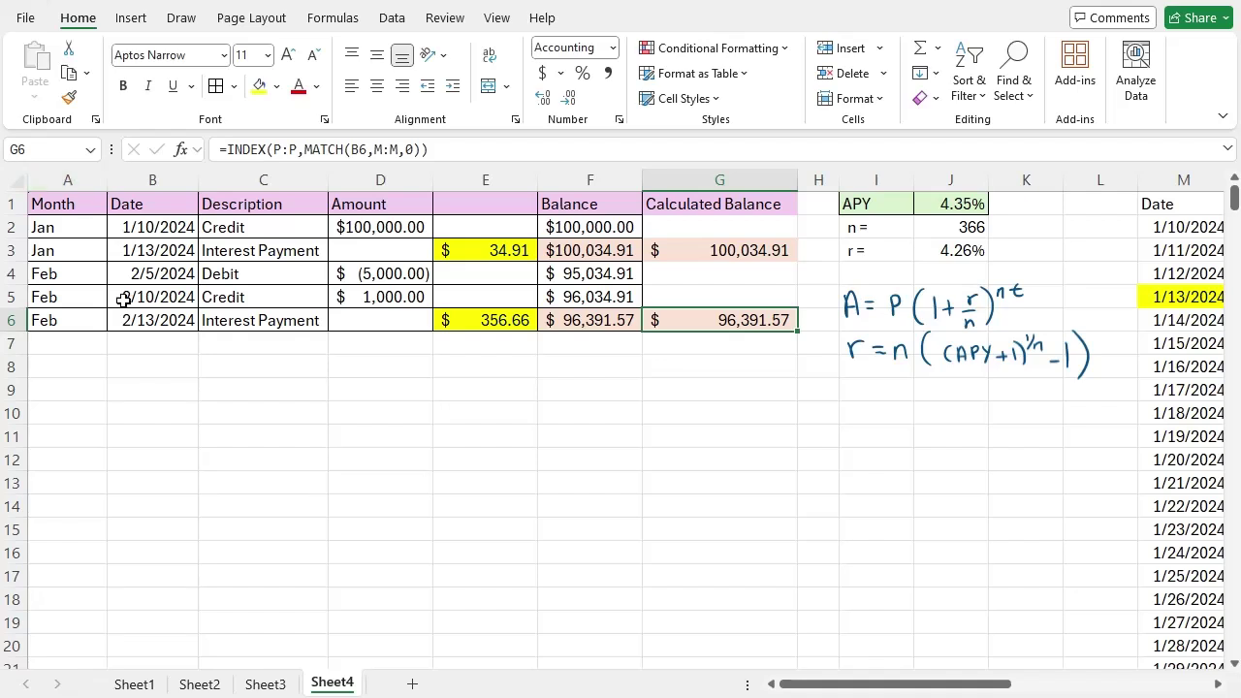
Review the dates and amounts of the February debit and credit transactions in rows 4 and 5
{"action": "left_click", "coordinate": [89, 345]}
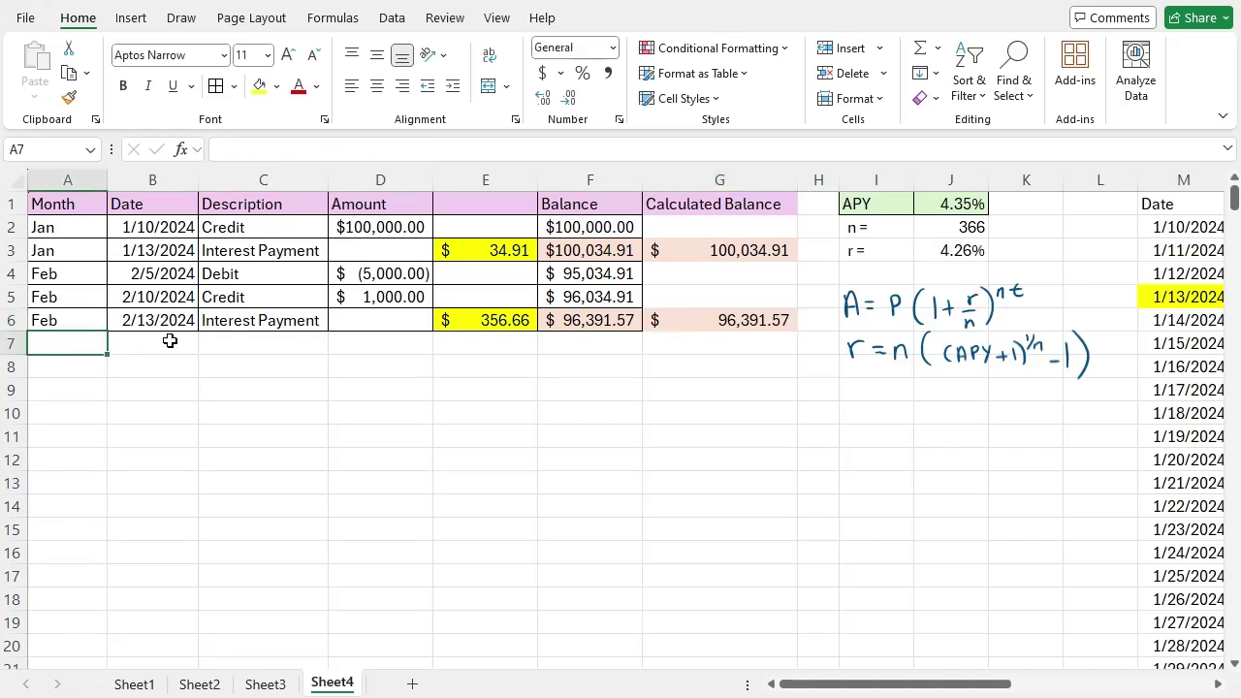
{"action": "left_click", "coordinate": [172, 276]}
{"action": "left_click_drag", "start_coordinate": [176, 293], "coordinate": [364, 301]}
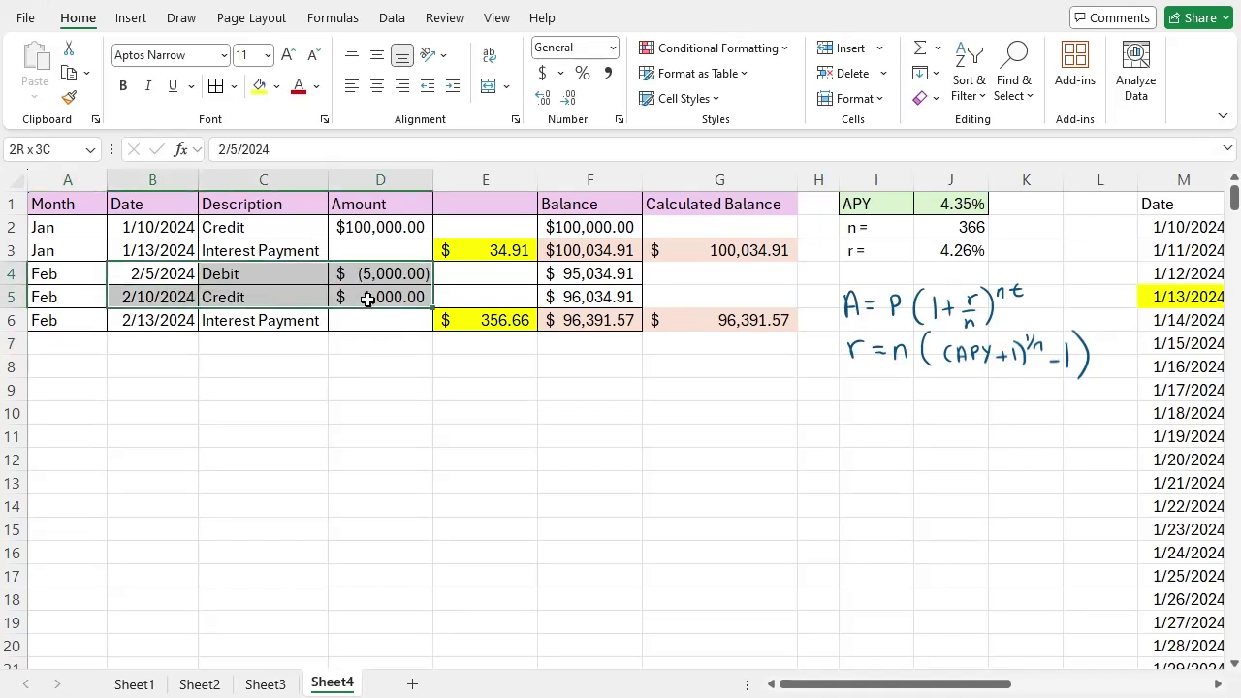
{"action": "left_click", "coordinate": [188, 275]}
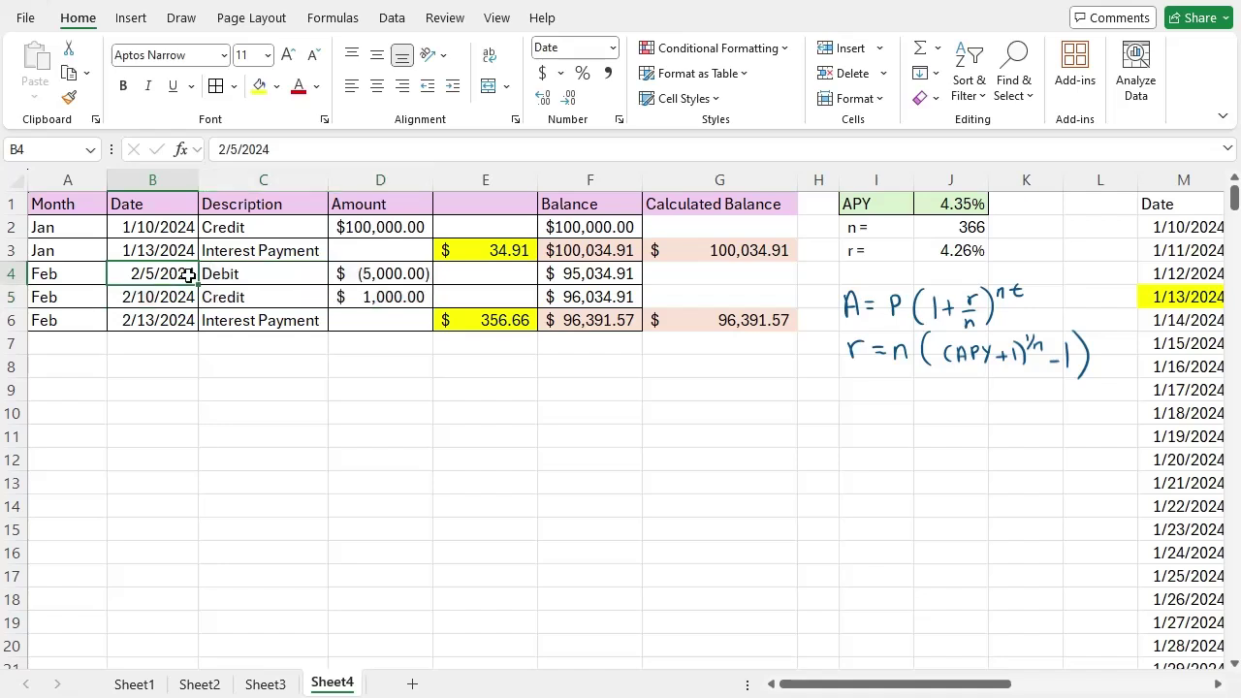
{"action": "left_click", "coordinate": [399, 279]}
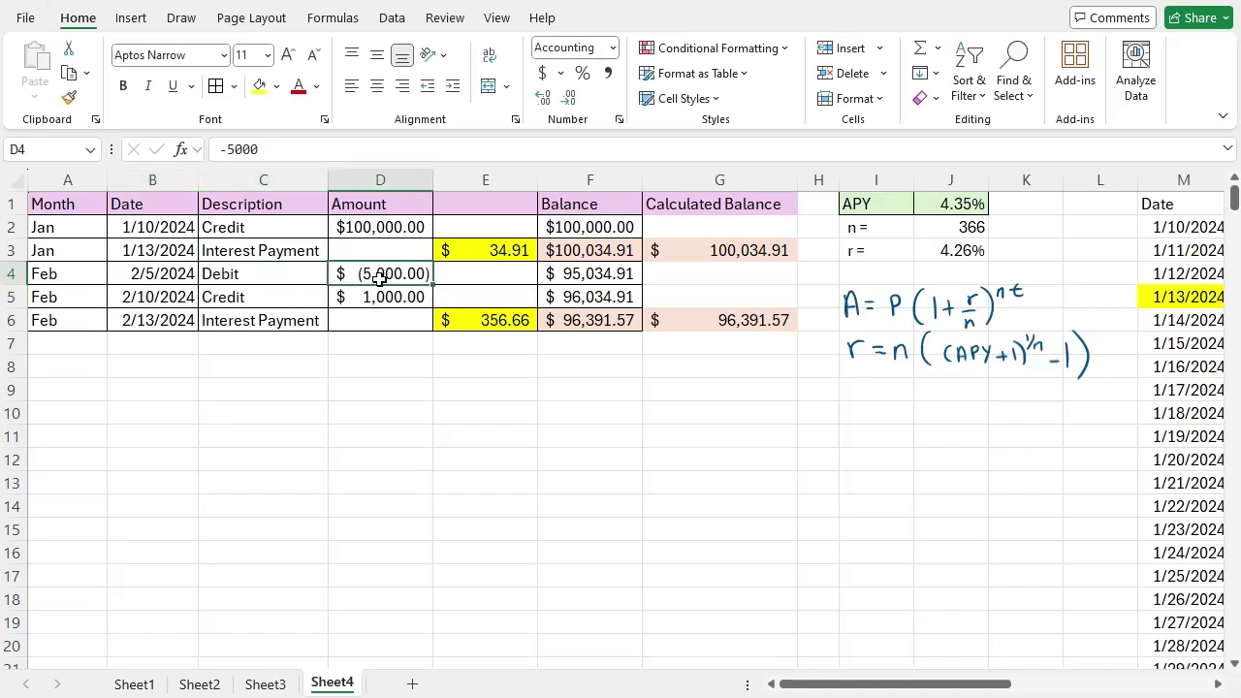
{"action": "left_click", "coordinate": [157, 300]}
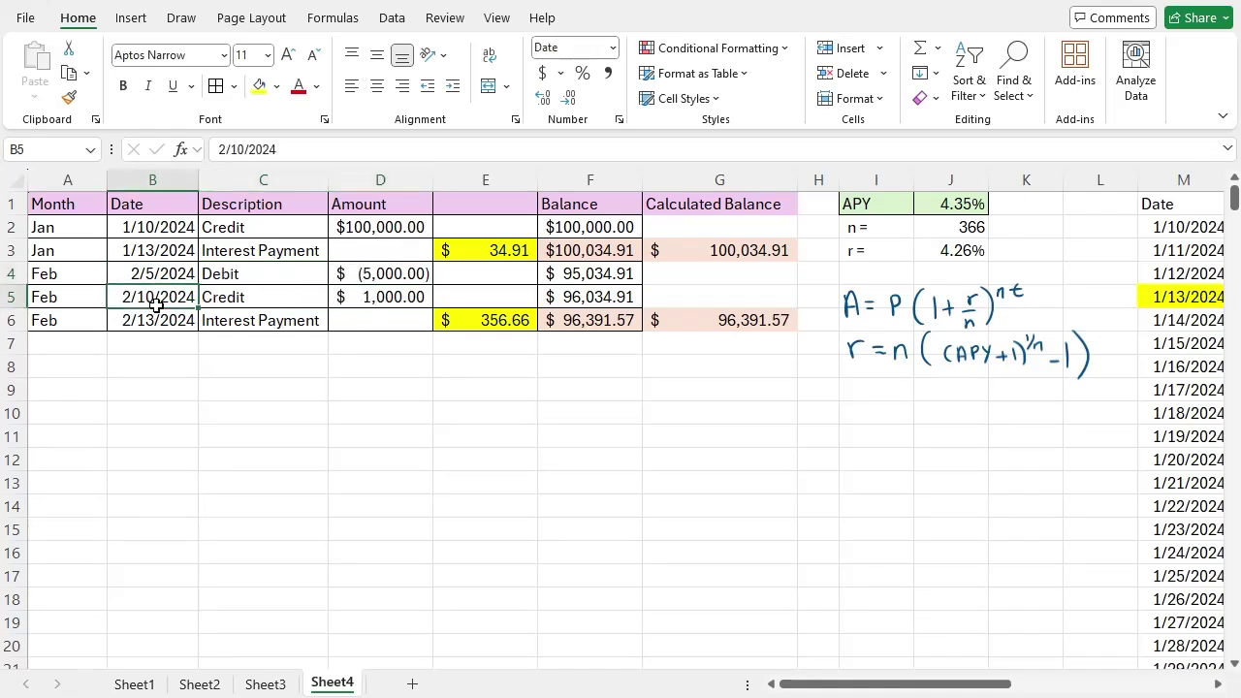
{"action": "left_click", "coordinate": [412, 289]}
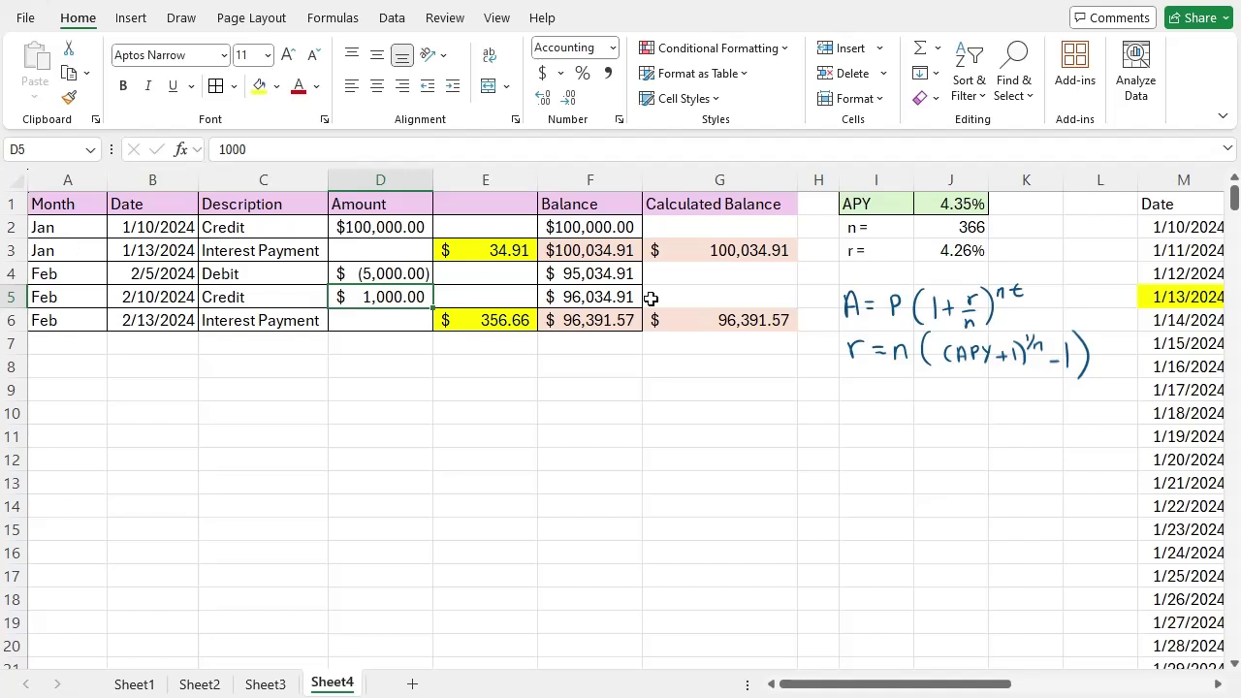
{"action": "left_click", "coordinate": [610, 500]}
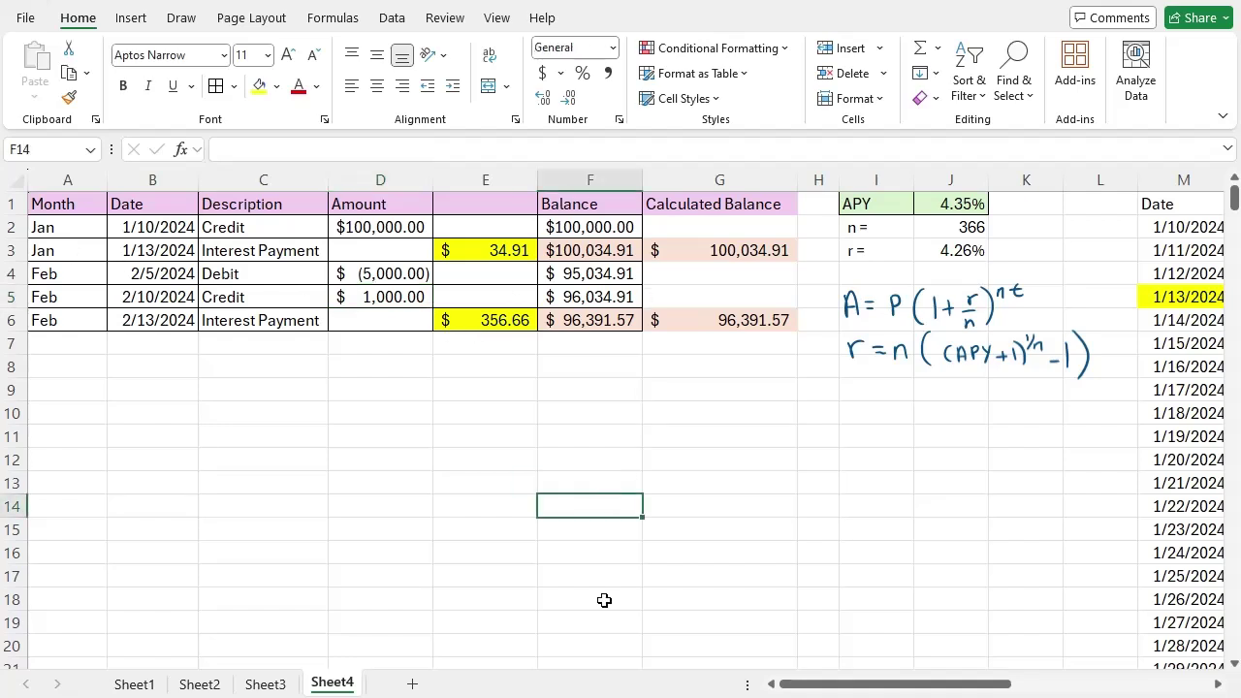
{"action": "left_click", "coordinate": [602, 597]}
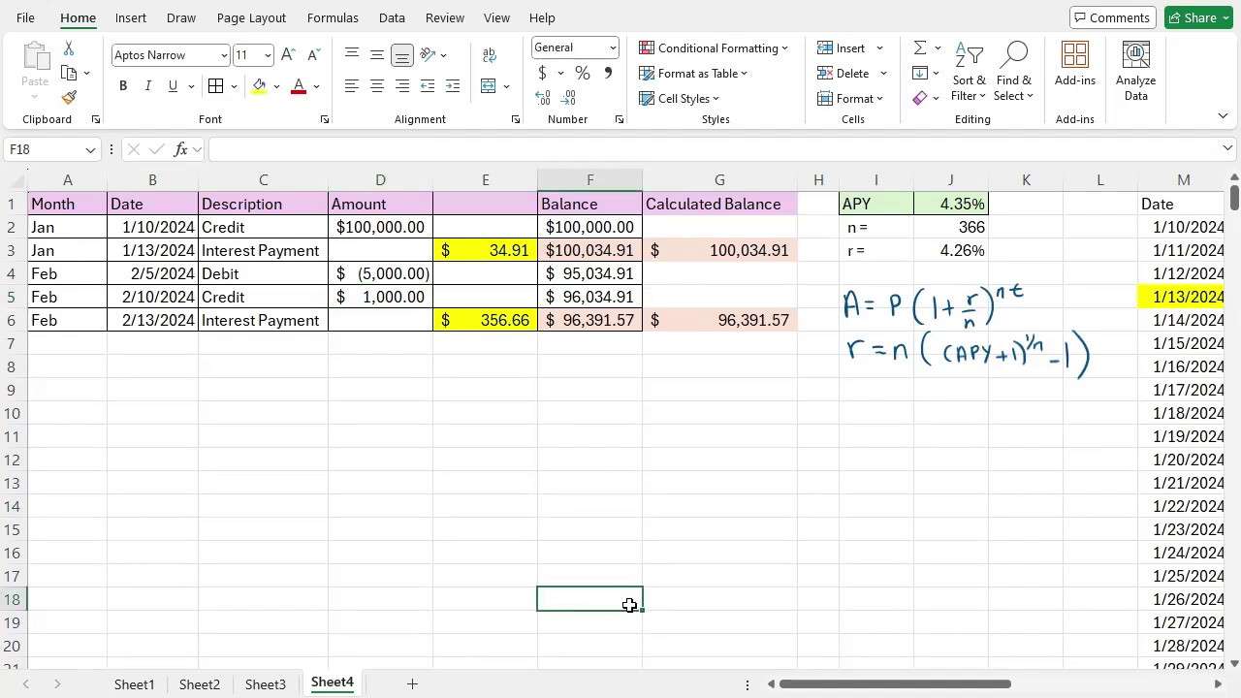
{"action": "left_click", "coordinate": [937, 686]}
Insert three blank columns before the Month column of the transaction table
{"action": "right_click", "coordinate": [85, 175]}
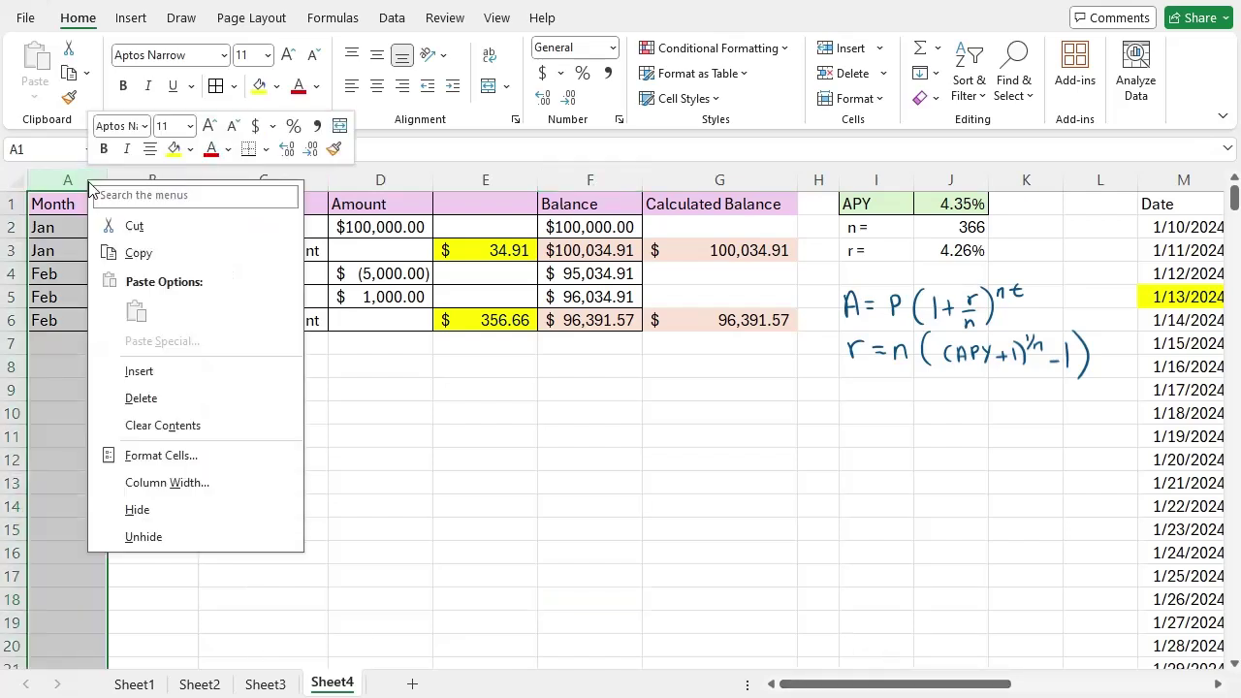
{"action": "left_click", "coordinate": [260, 369]}
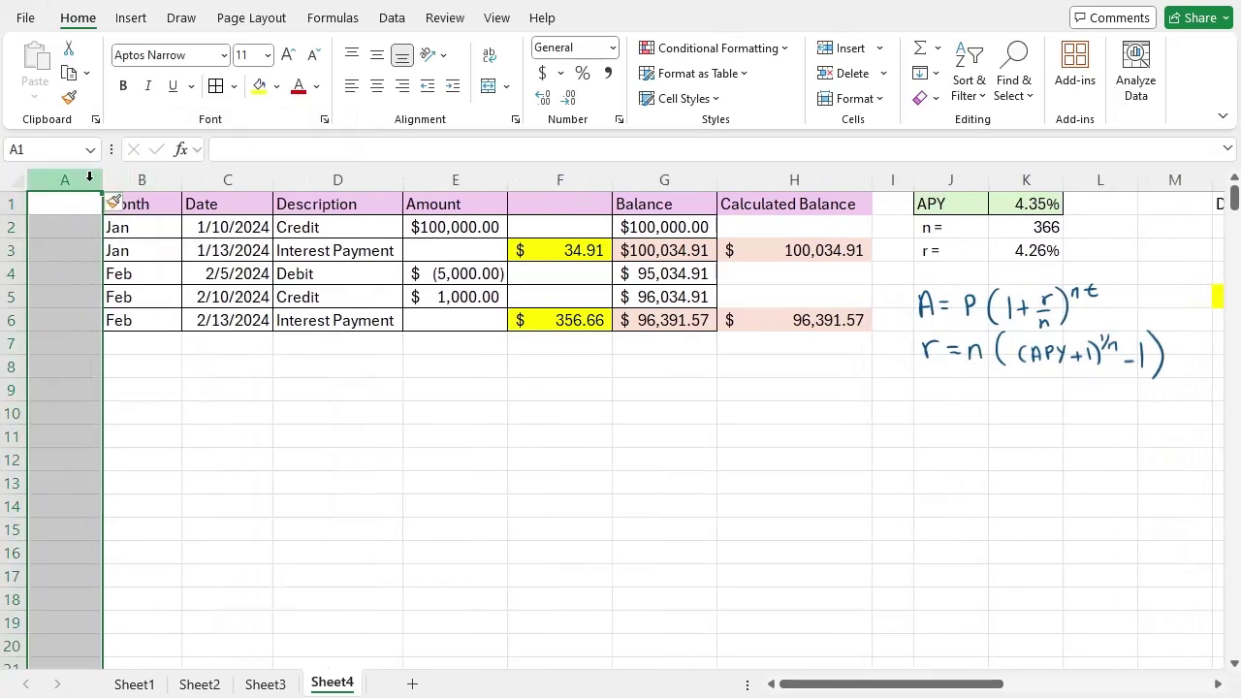
{"action": "right_click", "coordinate": [89, 178]}
{"action": "left_click", "coordinate": [175, 370]}
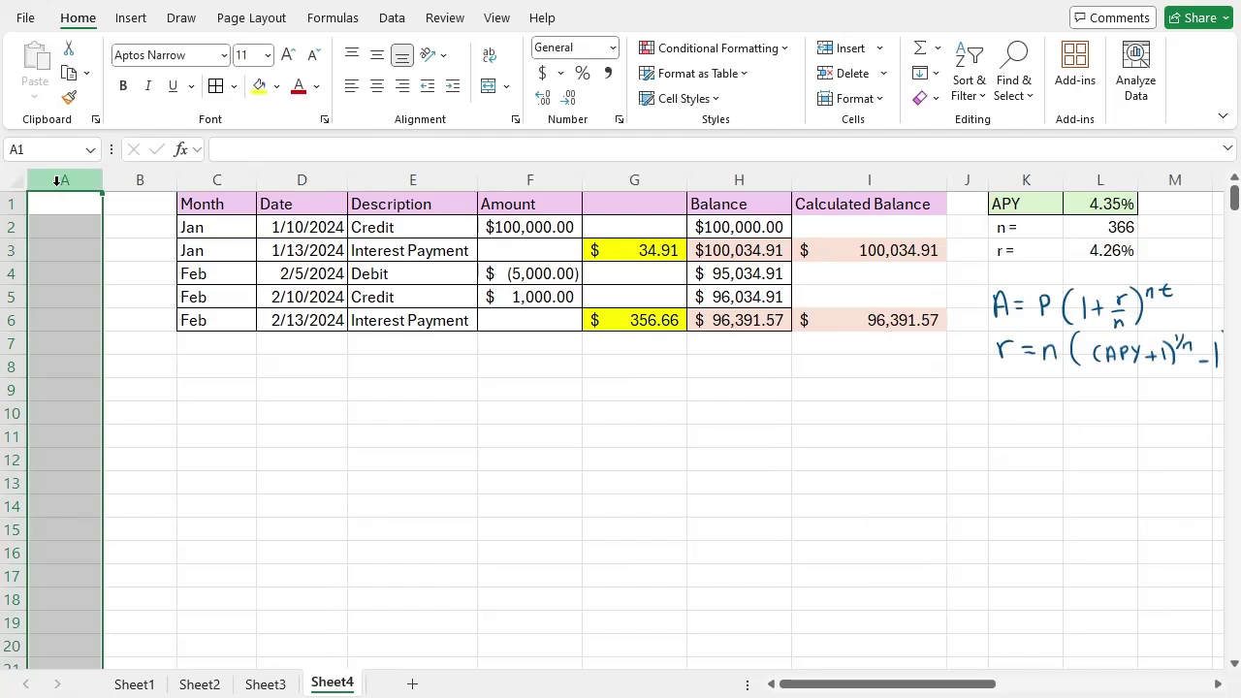
{"action": "right_click", "coordinate": [62, 186]}
{"action": "left_click", "coordinate": [125, 374]}
{"action": "left_click", "coordinate": [245, 426]}
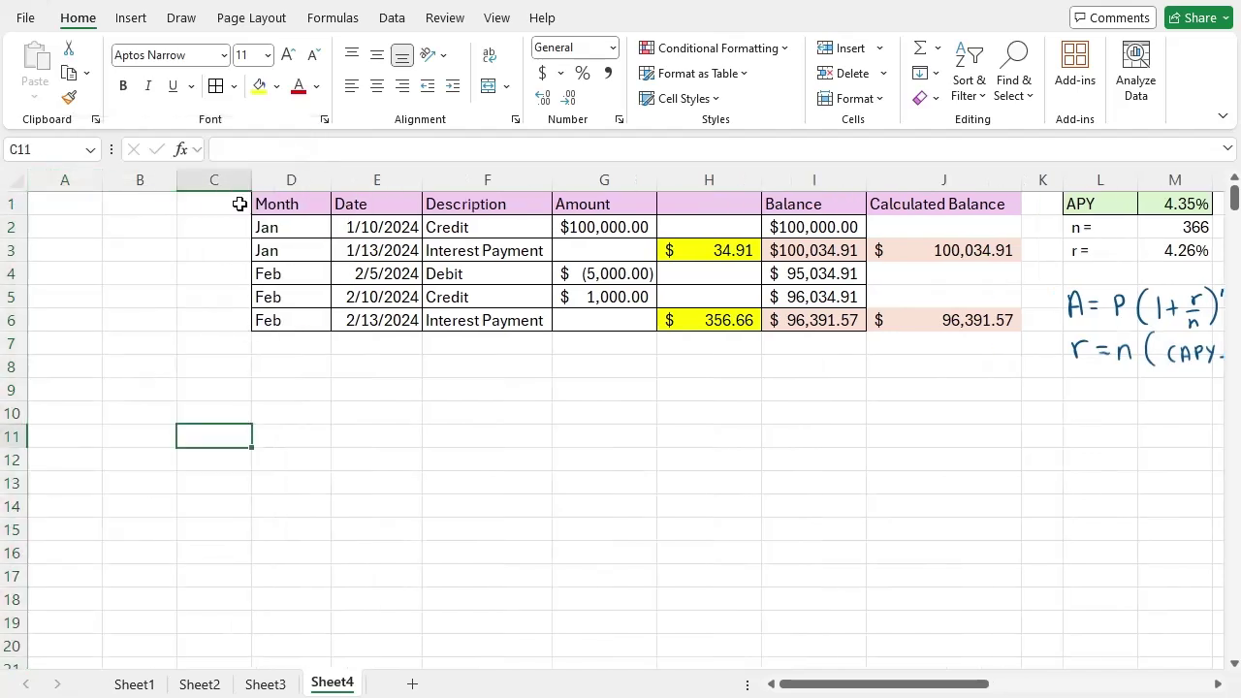
{"action": "left_click_drag", "start_coordinate": [407, 316], "coordinate": [388, 274]}
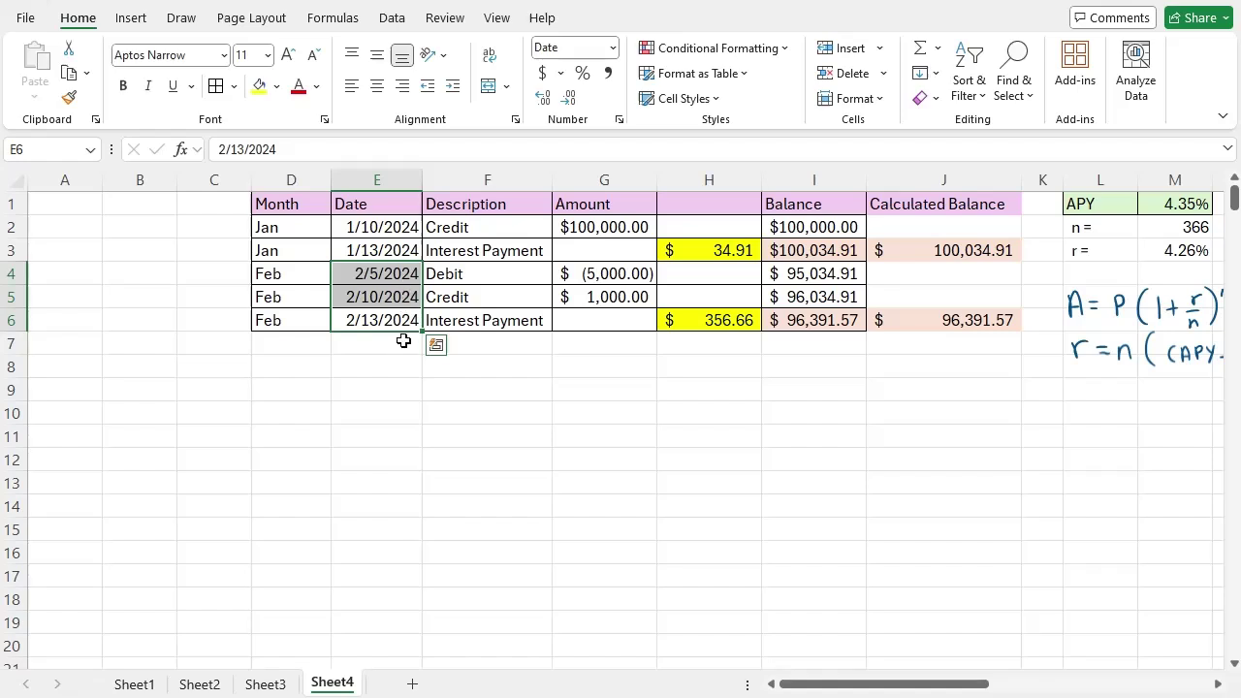
{"action": "left_click_drag", "start_coordinate": [401, 346], "coordinate": [404, 504]}
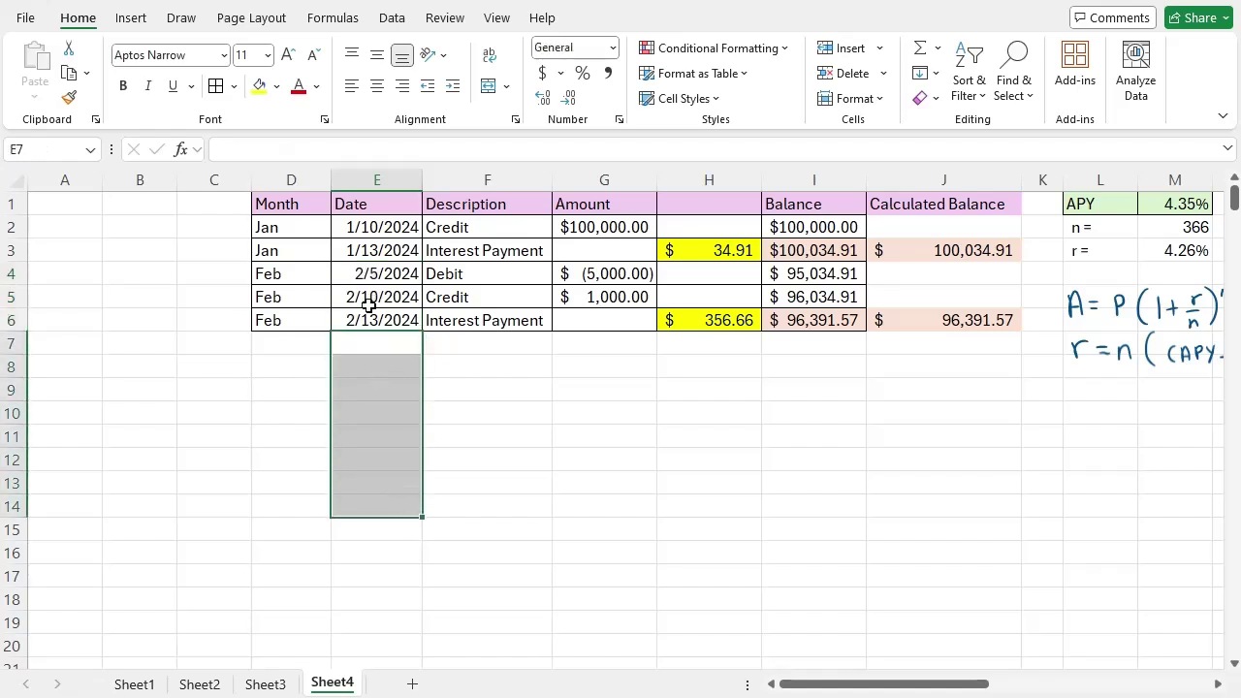
{"action": "left_click", "coordinate": [379, 271]}
{"action": "left_click", "coordinate": [379, 294]}
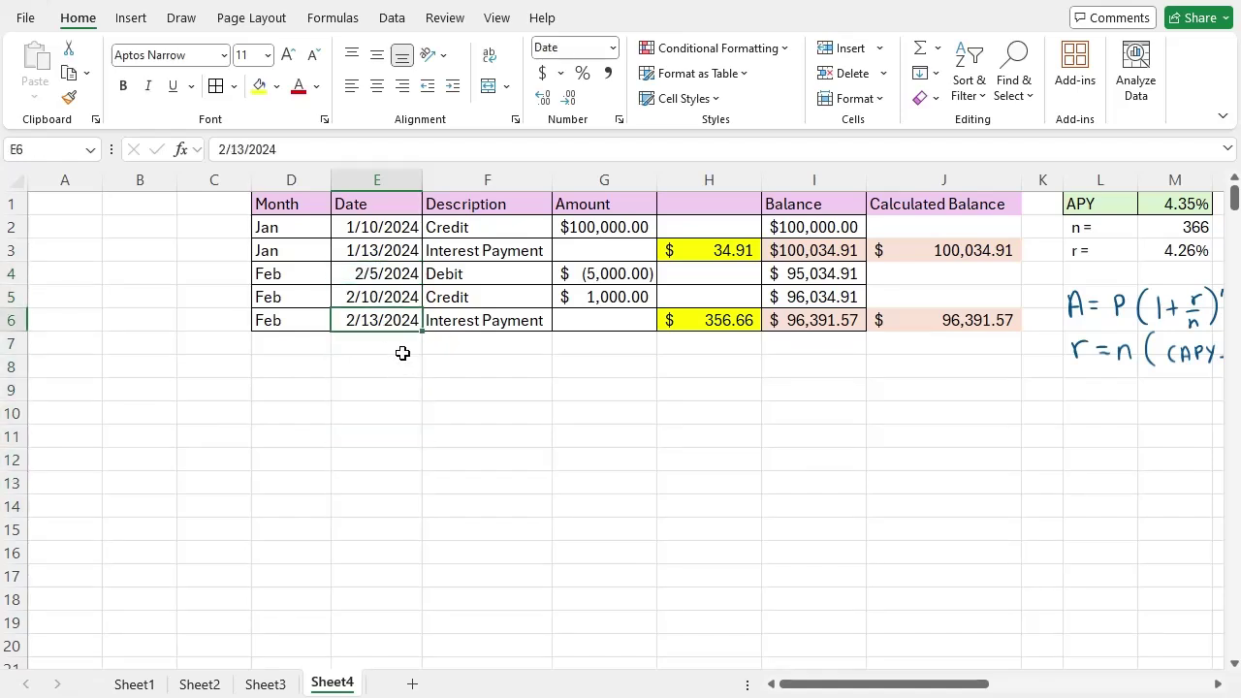
{"action": "left_click_drag", "start_coordinate": [404, 349], "coordinate": [407, 546]}
{"action": "left_click", "coordinate": [410, 618]}
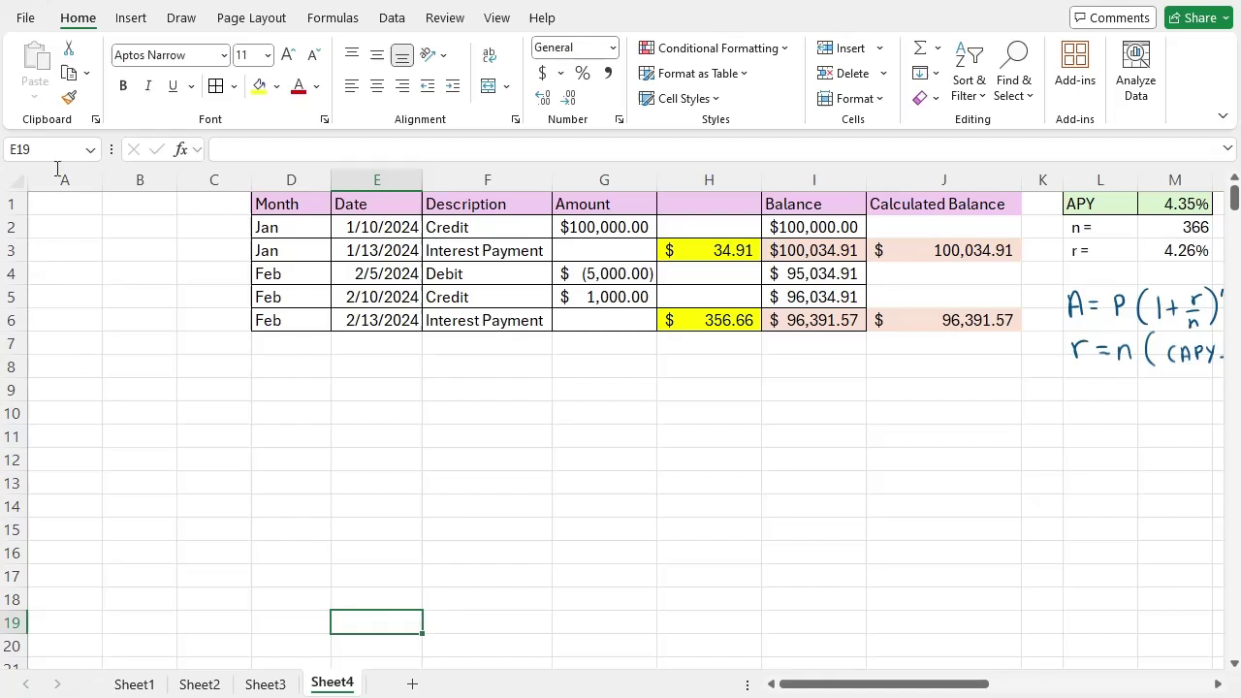
Enter the headers "month", "day" and "year" in A1, B1 and C1
{"action": "left_click", "coordinate": [57, 204]}
{"action": "type", "text": "mon"}
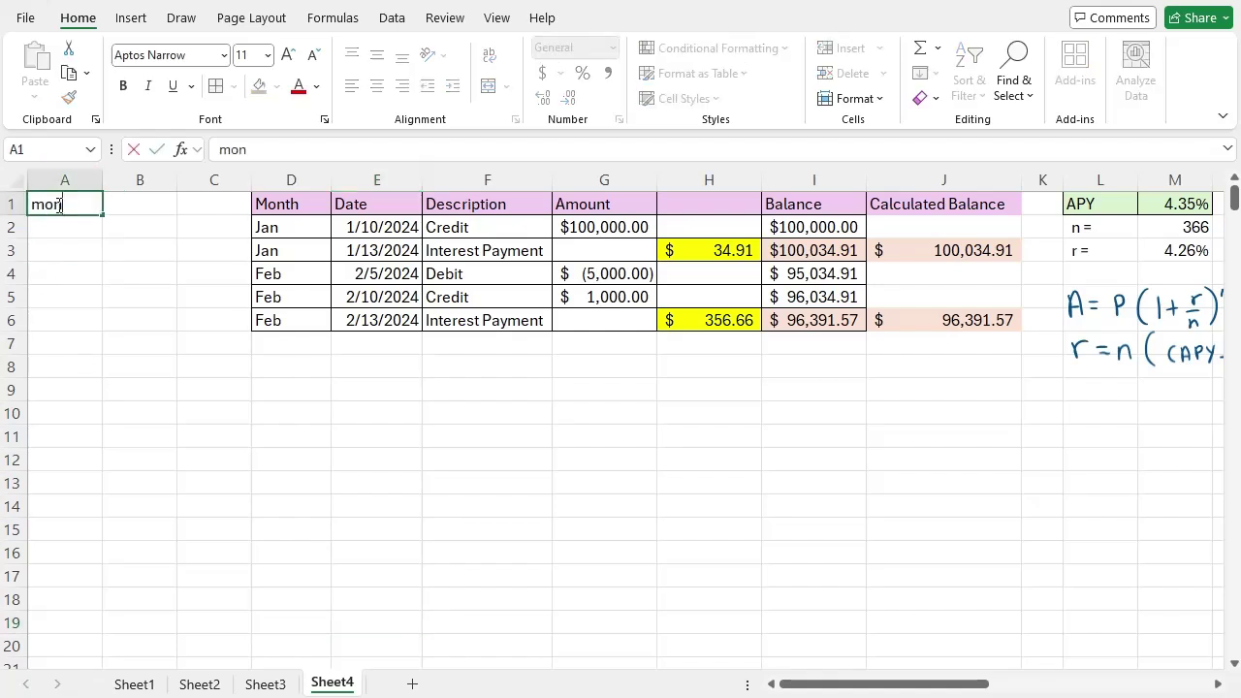
{"action": "type", "text": "th"}
{"action": "key", "text": "Return"}
{"action": "key", "text": "Up"}
{"action": "key", "text": "Right"}
{"action": "type", "text": "day"}
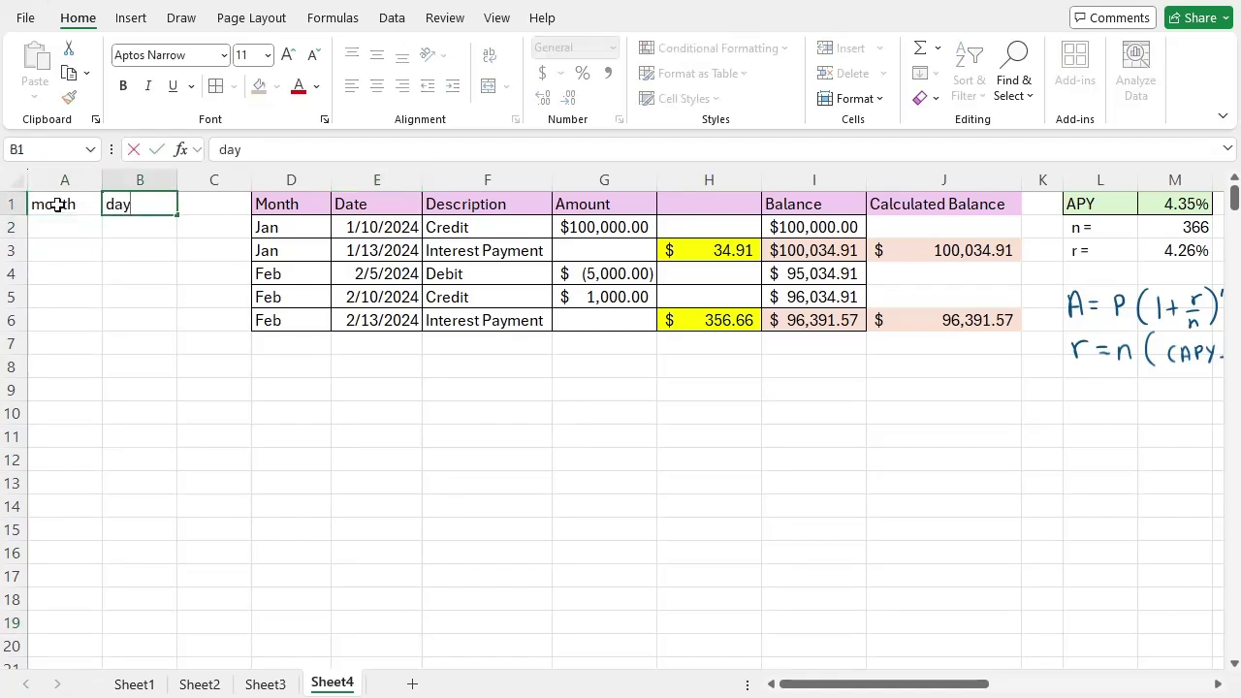
{"action": "key", "text": "Tab"}
{"action": "type", "text": "year"}
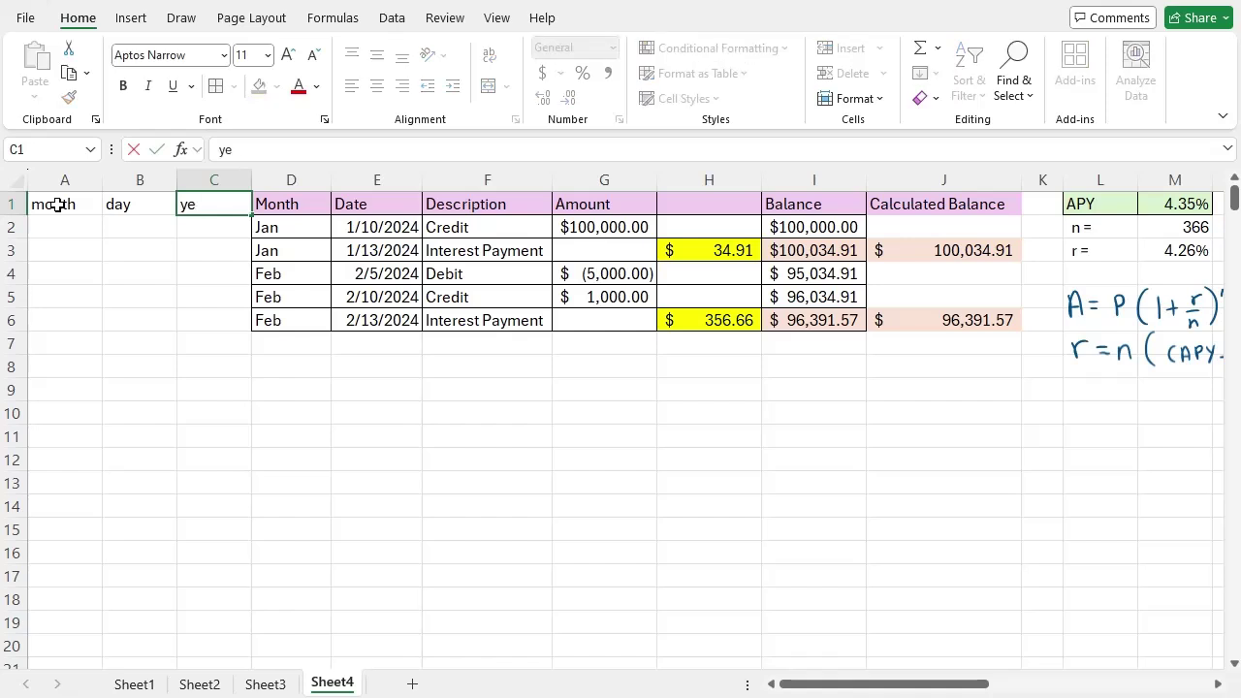
{"action": "key", "text": "Return"}
Enter 3, 5 and 2024 as month, day and year in A7, B7 and C7
{"action": "key", "text": "Down"}
{"action": "key", "text": "Down"}
{"action": "key", "text": "Down"}
{"action": "key", "text": "Down"}
{"action": "key", "text": "Down"}
{"action": "key", "text": "Left"}
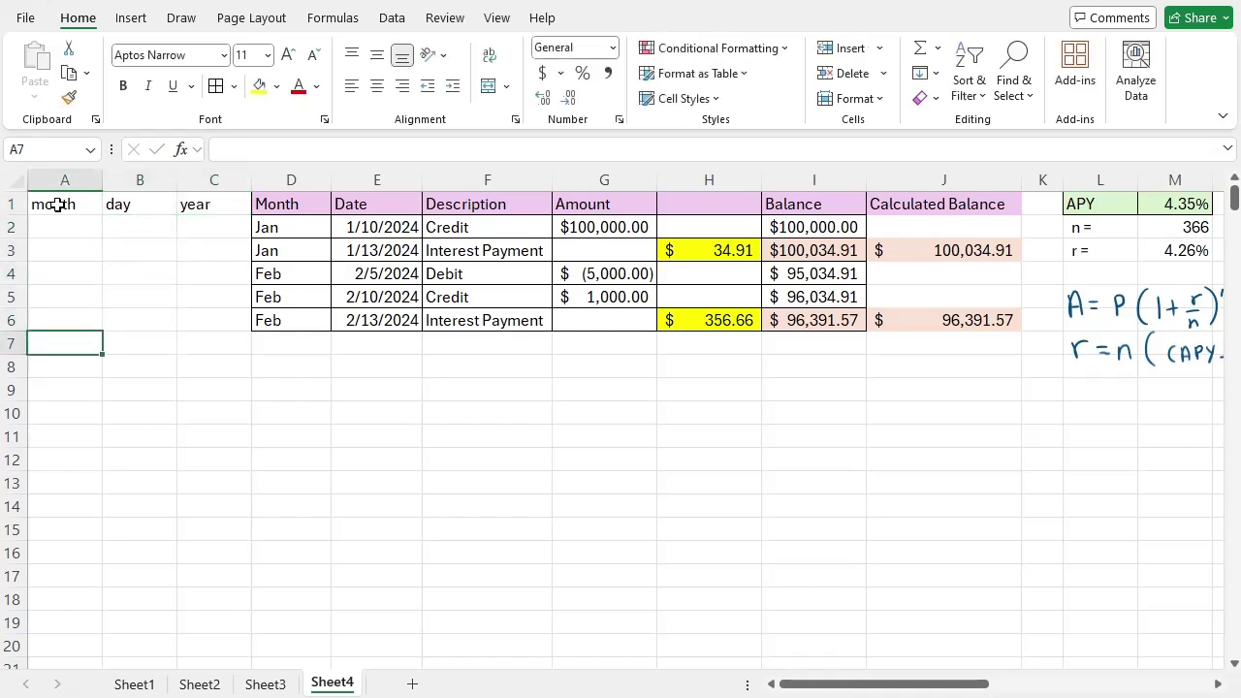
{"action": "type", "text": "3"}
{"action": "key", "text": "Tab"}
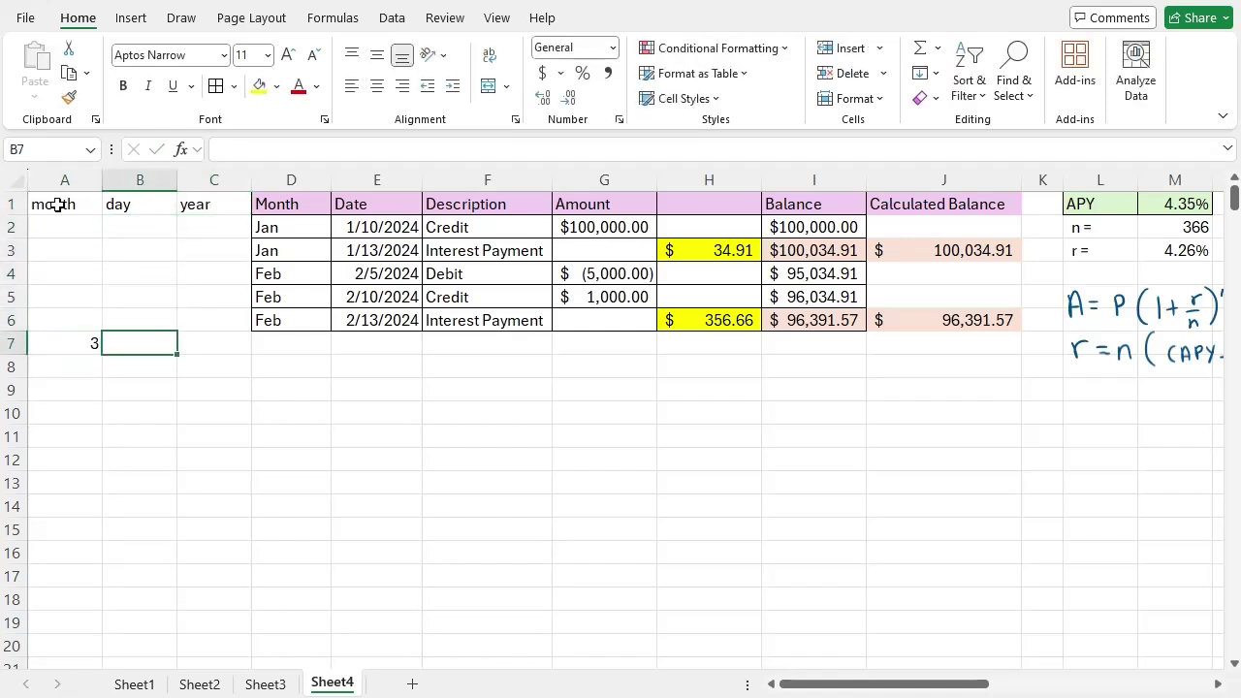
{"action": "type", "text": "5"}
{"action": "key", "text": "Tab"}
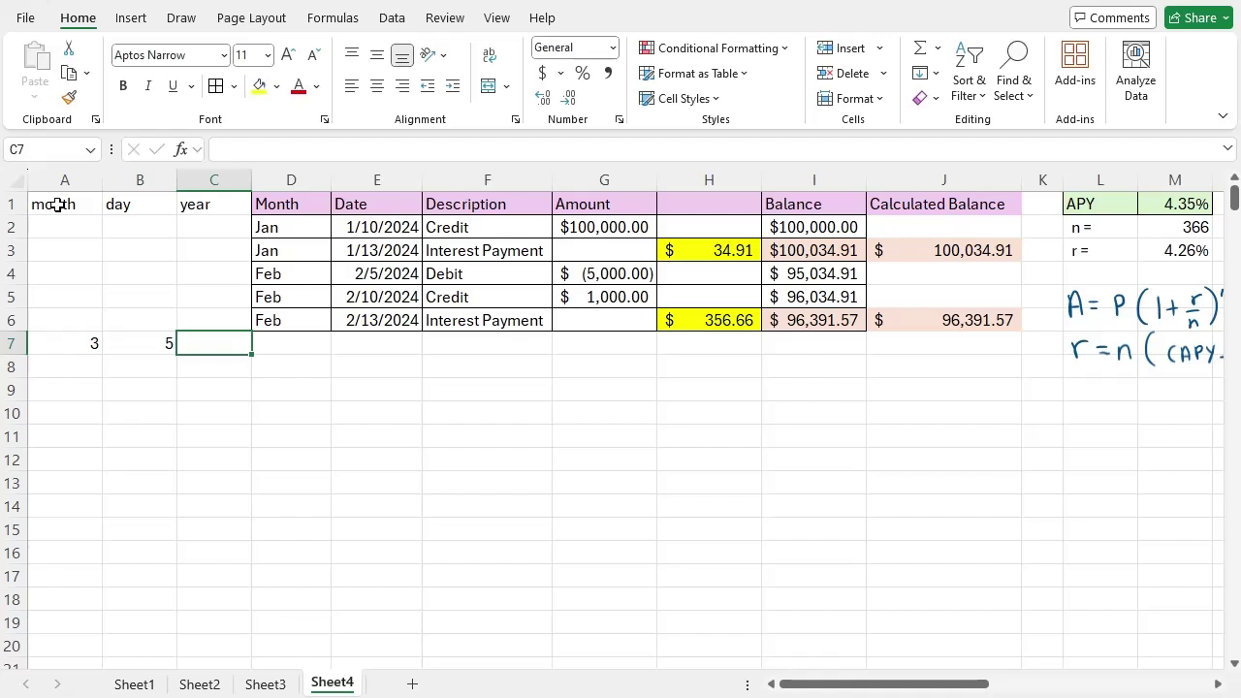
{"action": "type", "text": "2024"}
{"action": "key", "text": "Return"}
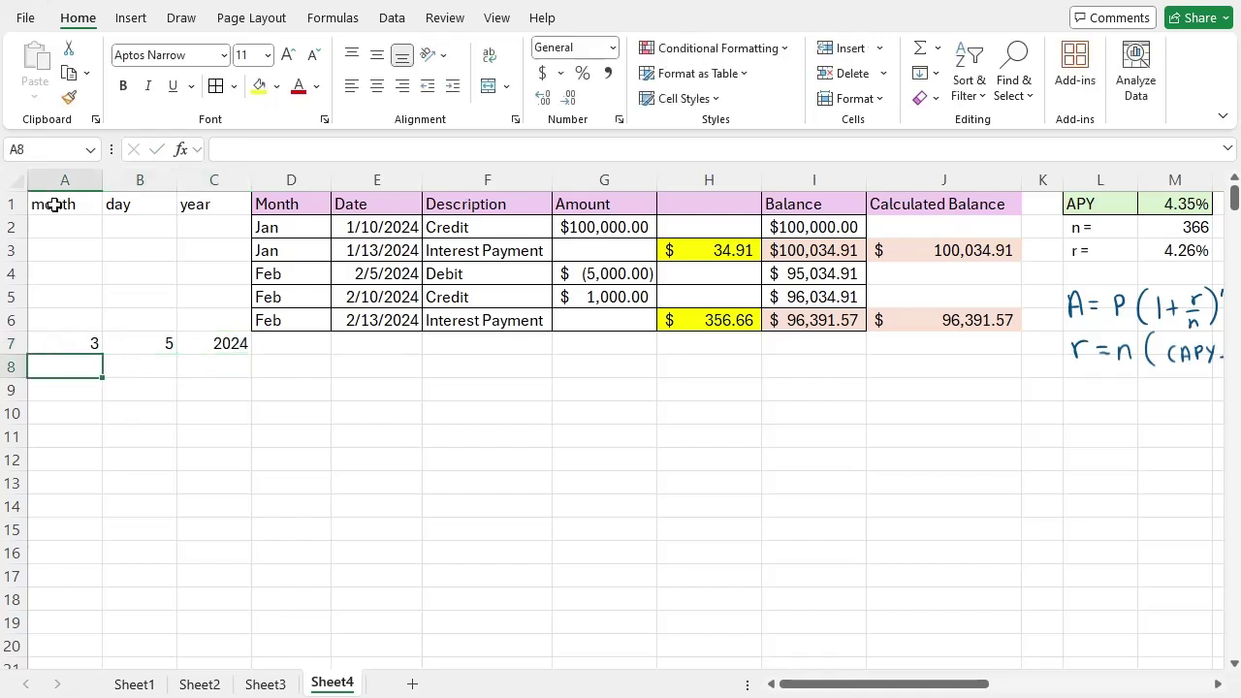
Enter month 3, day 10 and year 2024 in row 8 of the date-part columns
{"action": "type", "text": "3"}
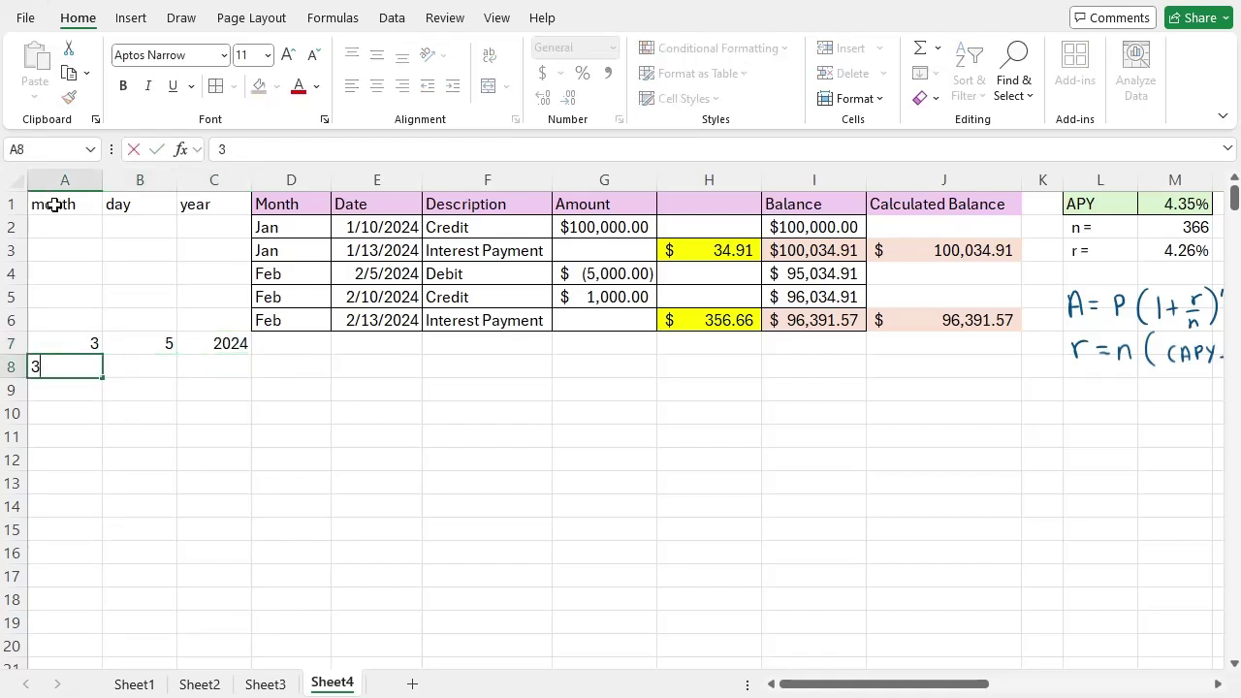
{"action": "key", "text": "Tab"}
{"action": "type", "text": "10"}
{"action": "key", "text": "Tab"}
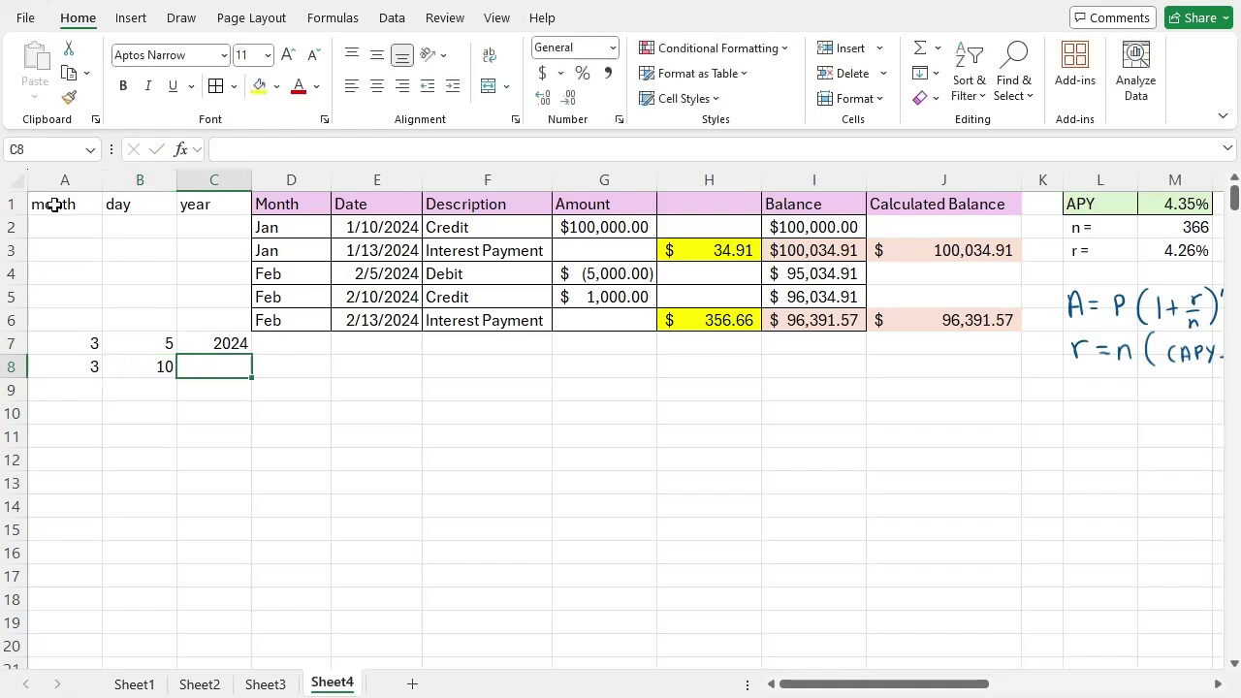
{"action": "type", "text": "2024"}
{"action": "key", "text": "Return"}
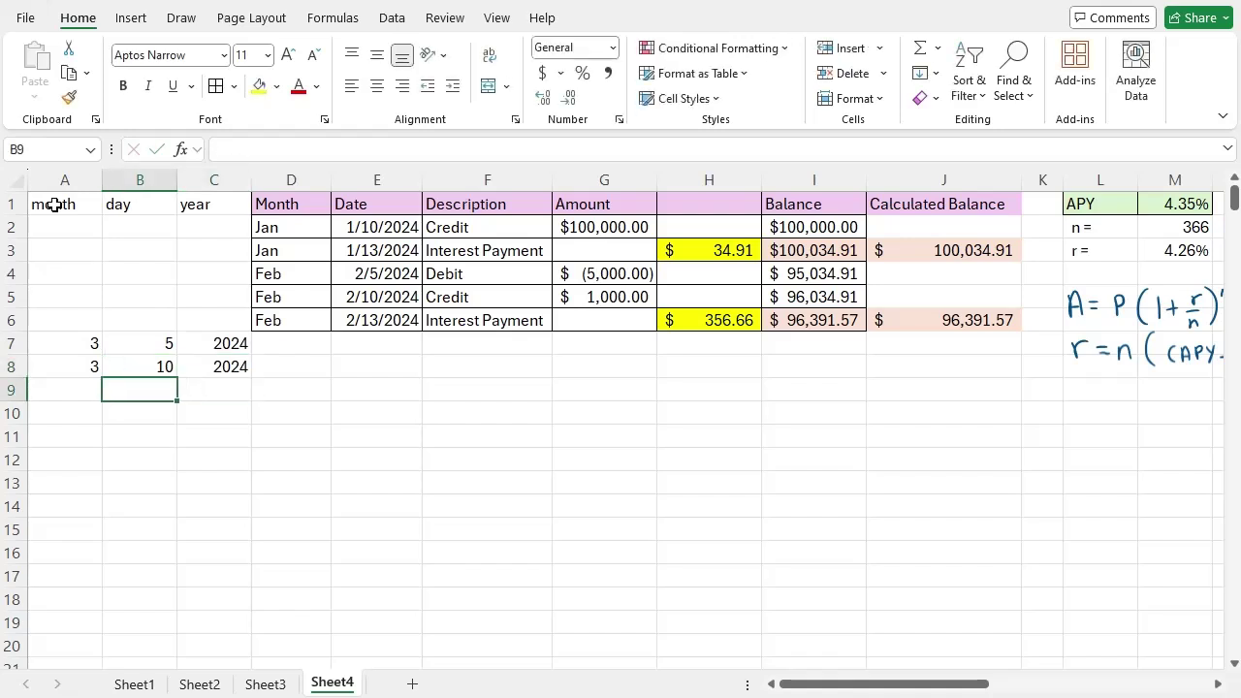
Enter month 3, day 13 and year 2024 in row 9 of the date-part columns
{"action": "type", "text": "3"}
{"action": "key", "text": "Tab"}
{"action": "type", "text": "13"}
{"action": "key", "text": "Tab"}
{"action": "type", "text": "20"}
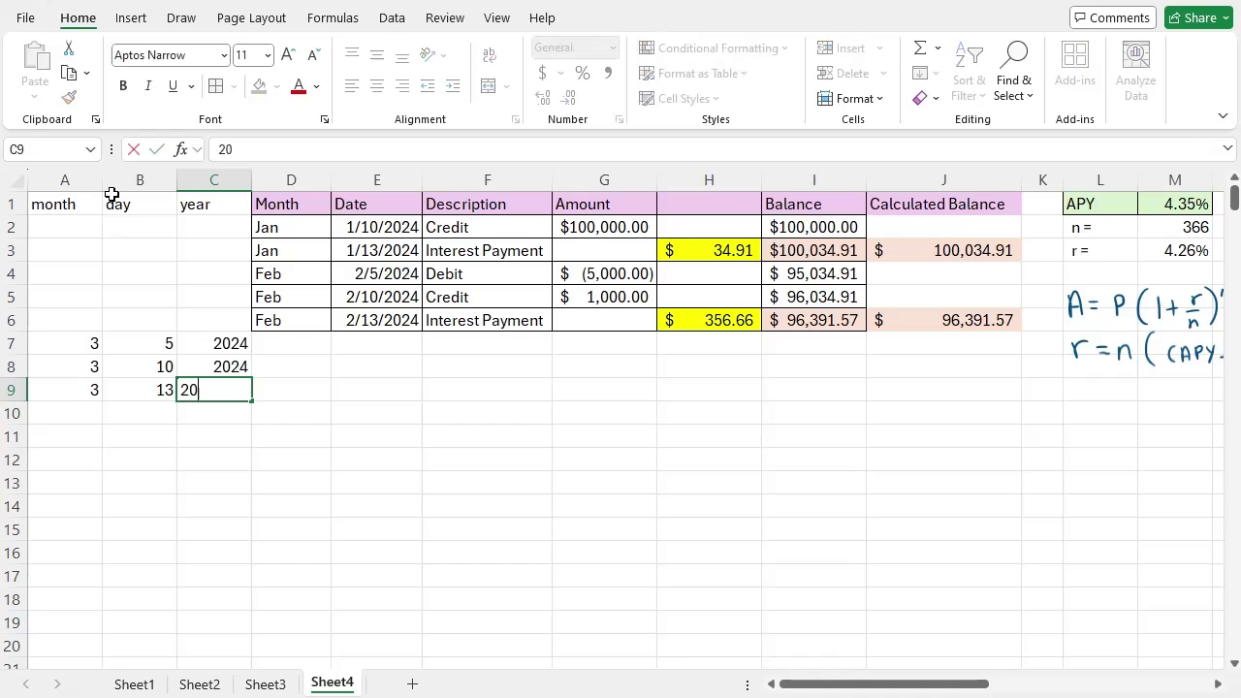
{"action": "type", "text": "24"}
{"action": "key", "text": "Return"}
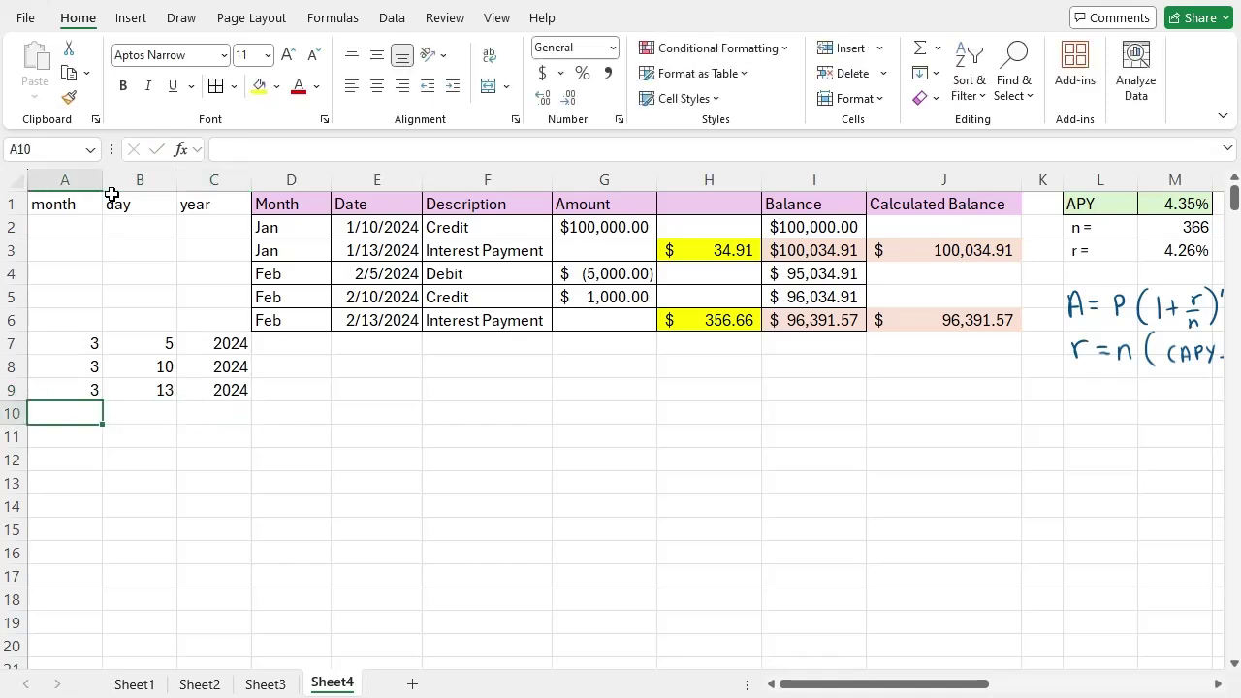
Calculate the next month in A10 with the formula =A7+1
{"action": "type", "text": "="}
{"action": "key", "text": "Up"}
{"action": "key", "text": "Up"}
{"action": "key", "text": "Up"}
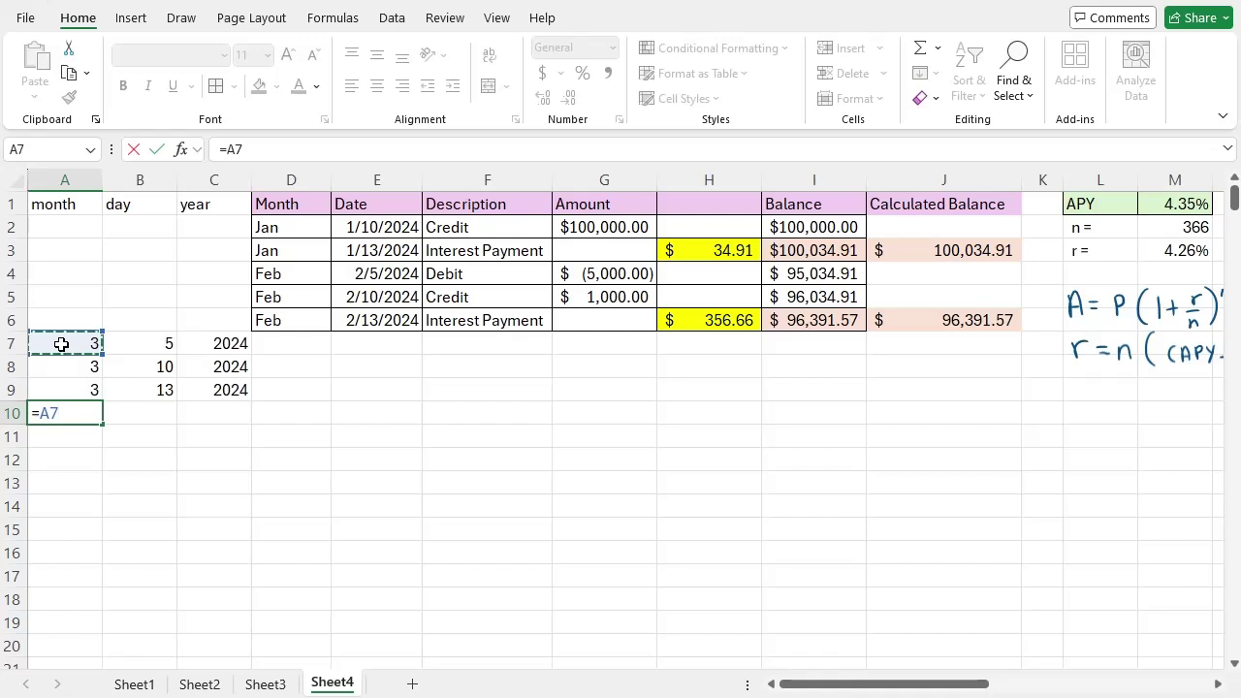
{"action": "type", "text": "+1"}
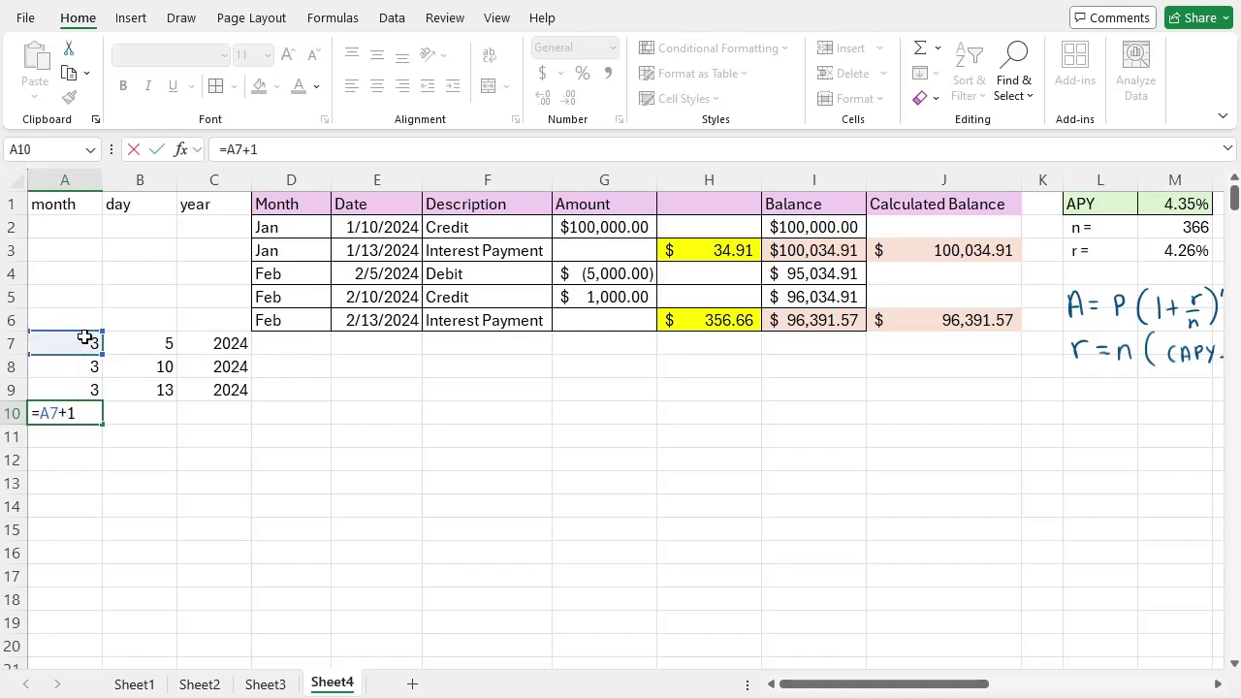
{"action": "key", "text": "Return"}
Repeat the day from three rows above in B10 with the formula =B7
{"action": "left_click", "coordinate": [126, 419]}
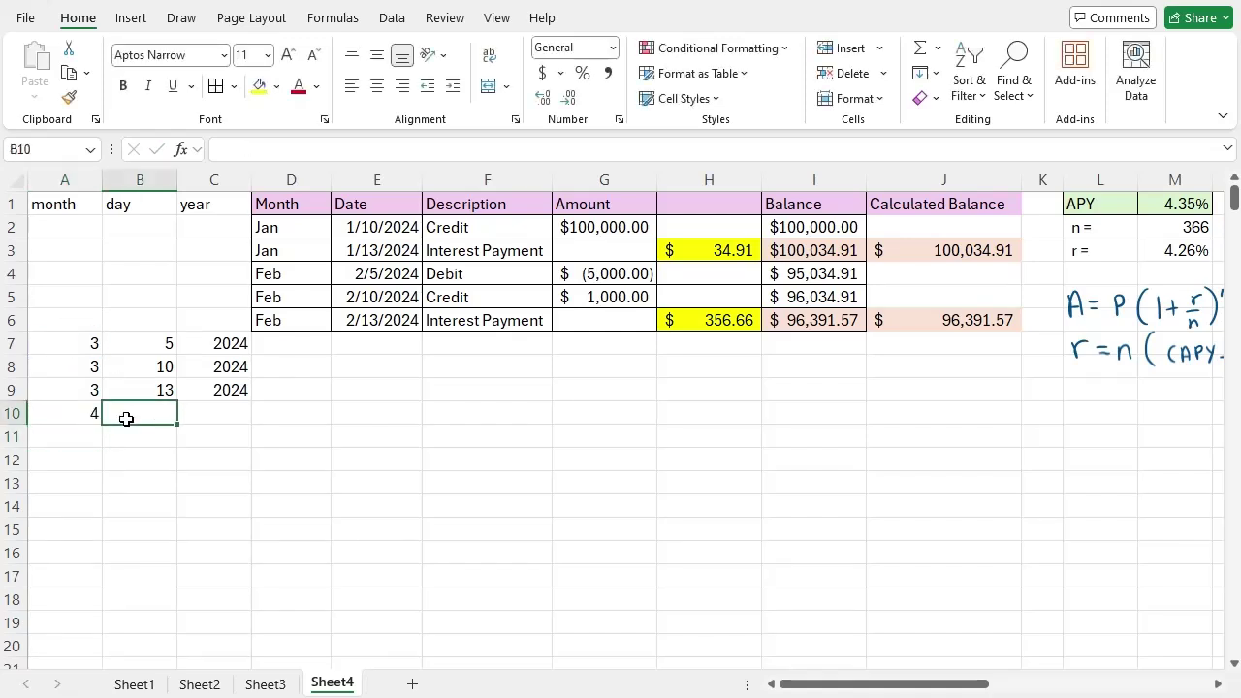
{"action": "type", "text": "="}
{"action": "key", "text": "Up"}
{"action": "key", "text": "Up"}
{"action": "key", "text": "Up"}
{"action": "key", "text": "Return"}
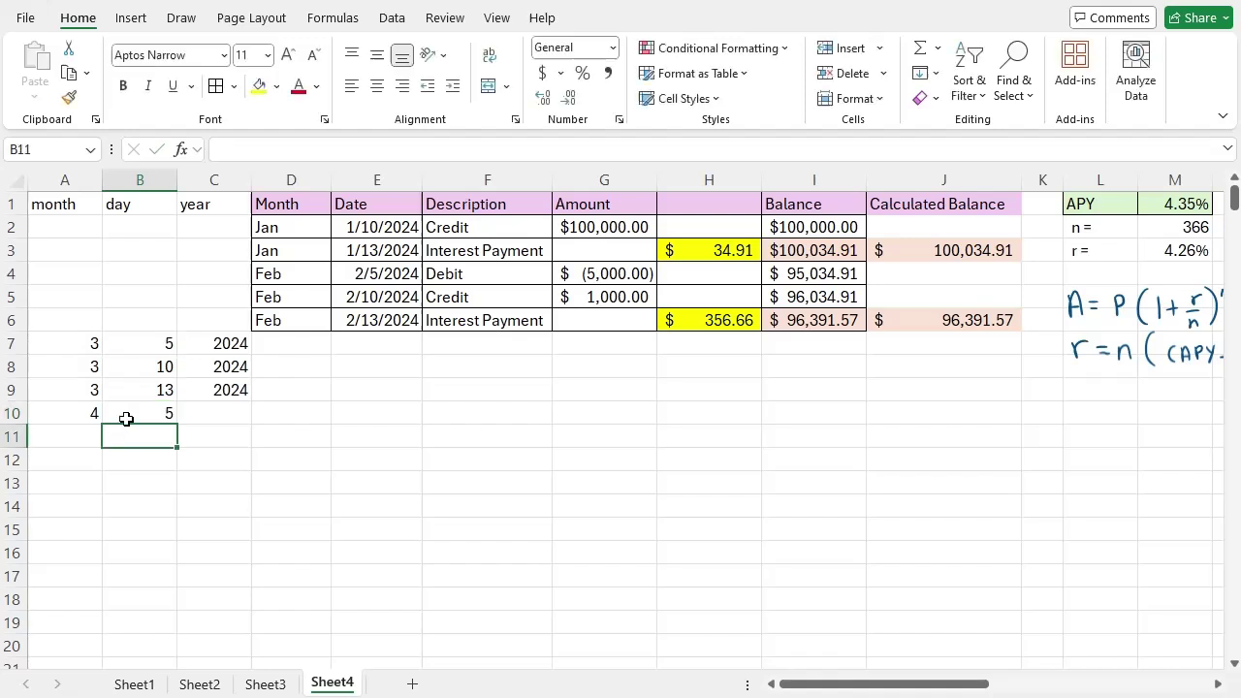
Repeat the year from three rows above in C10 with the formula =C7
{"action": "left_click", "coordinate": [126, 419]}
{"action": "key", "text": "Right"}
{"action": "type", "text": "="}
{"action": "key", "text": "Up"}
{"action": "key", "text": "Up"}
{"action": "key", "text": "Up"}
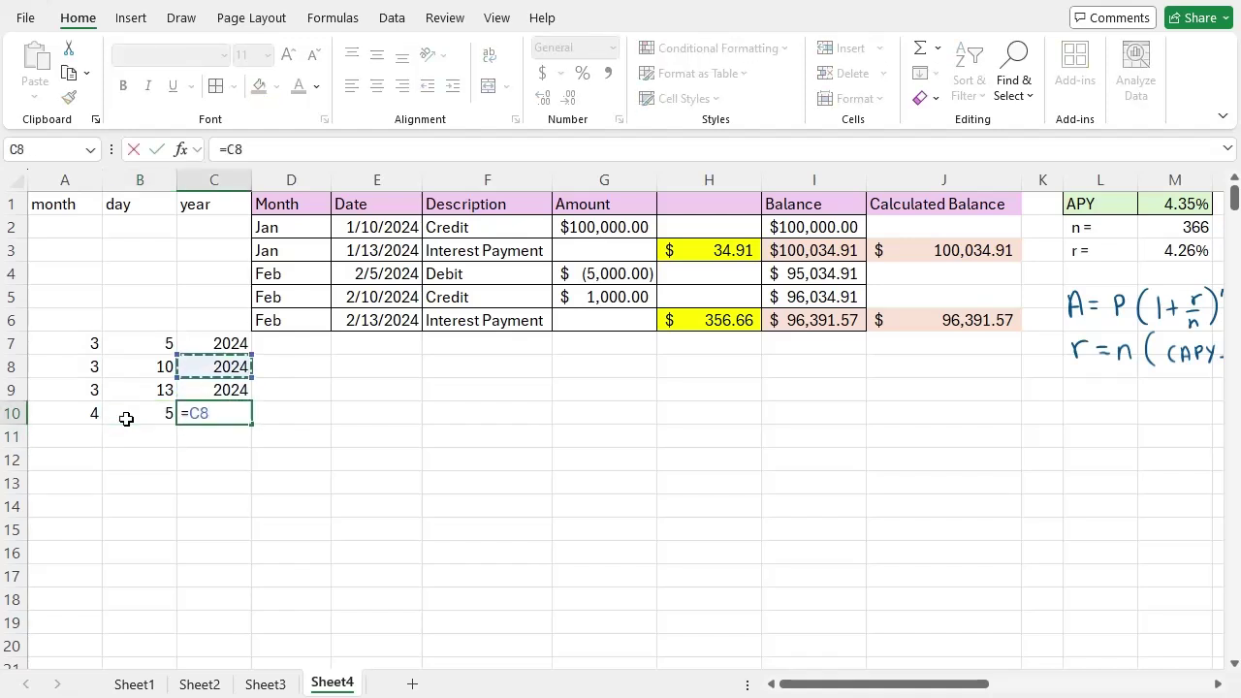
{"action": "key", "text": "Return"}
Copy the month, day and year formulas from row 10 to row 11 and check the references in each copied cell
{"action": "left_click_drag", "start_coordinate": [57, 413], "coordinate": [253, 438]}
{"action": "key", "text": "ctrl+v"}
{"action": "double_click", "coordinate": [84, 439]}
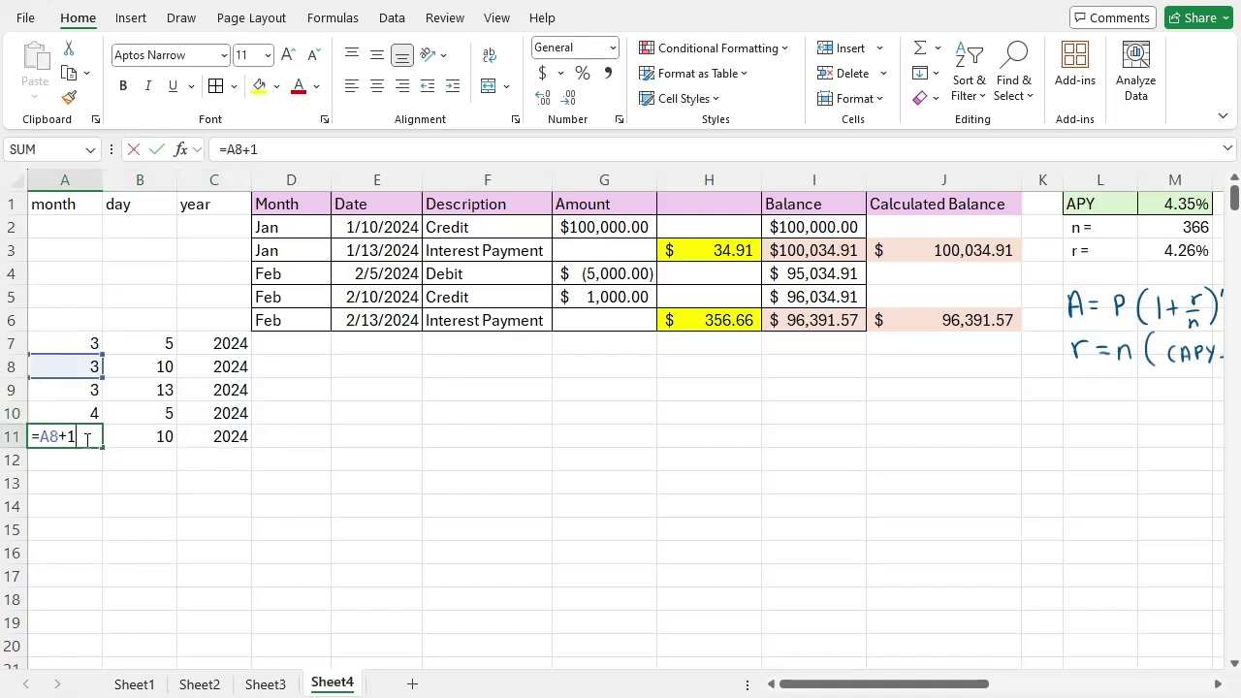
{"action": "key", "text": "Return"}
{"action": "double_click", "coordinate": [124, 439]}
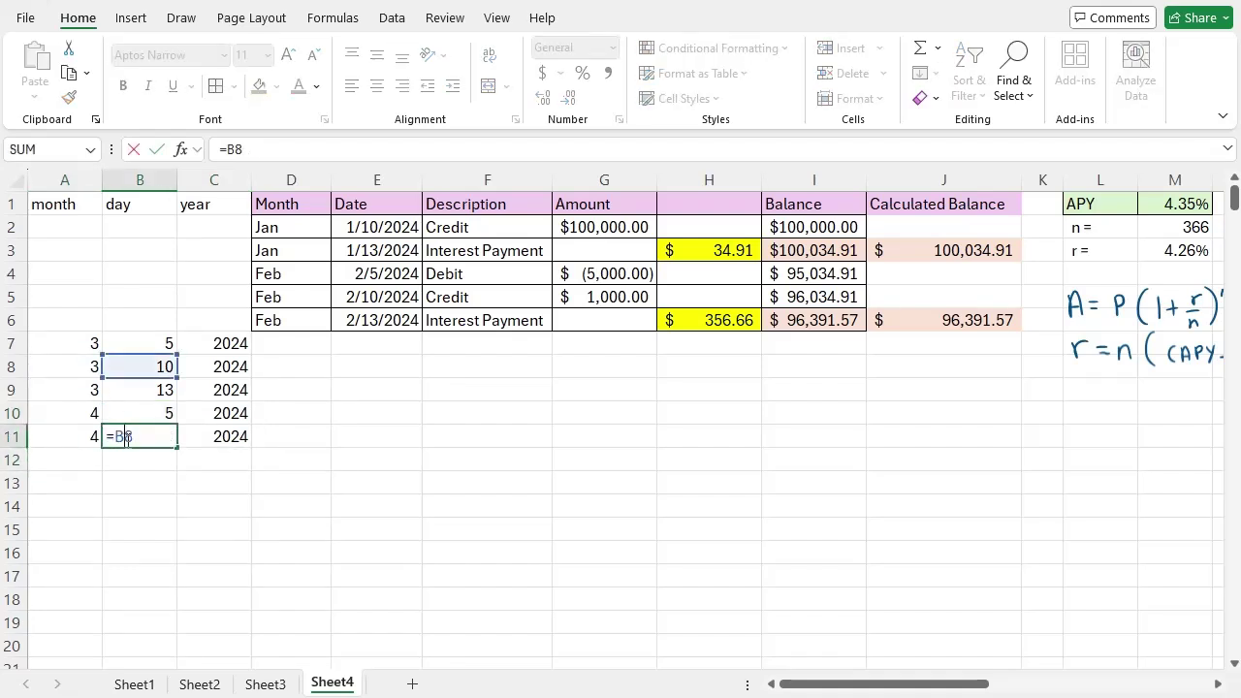
{"action": "key", "text": "Return"}
{"action": "double_click", "coordinate": [207, 436]}
{"action": "key", "text": "Return"}
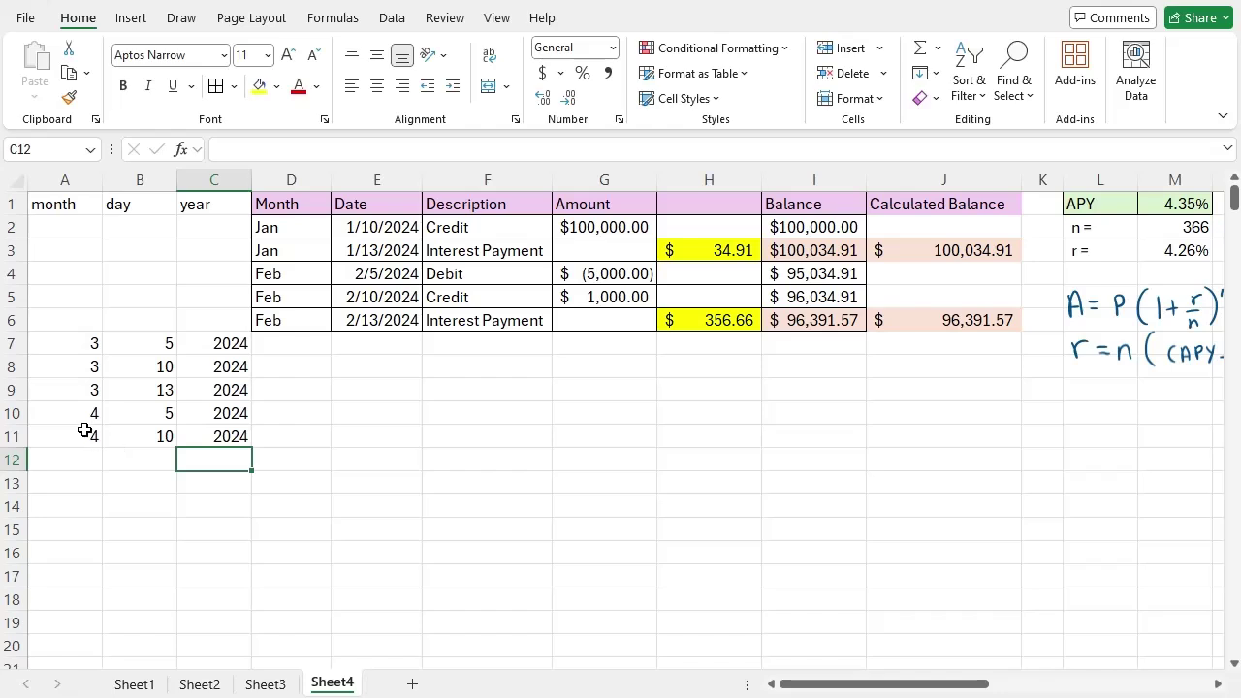
Fill the row 11 month, day and year formulas down to row 36 to reach December 13
{"action": "left_click_drag", "start_coordinate": [85, 429], "coordinate": [250, 541]}
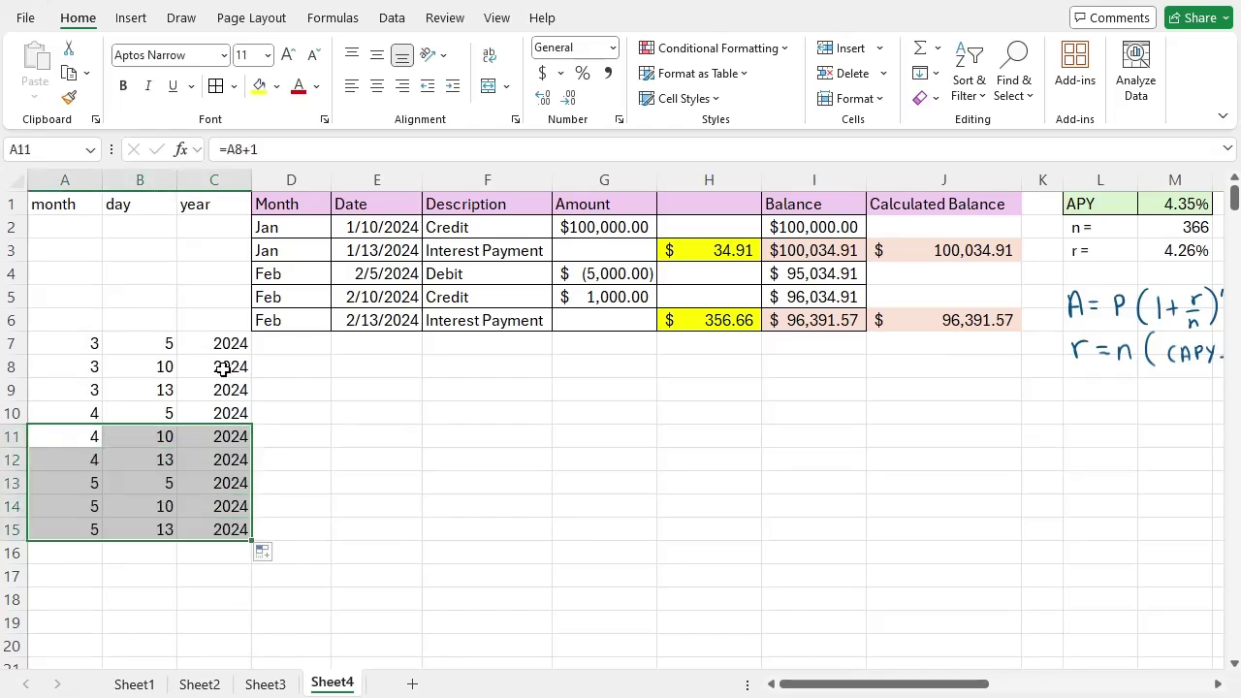
{"action": "scroll", "coordinate": [117, 434], "scroll_direction": "down", "scroll_amount": 2}
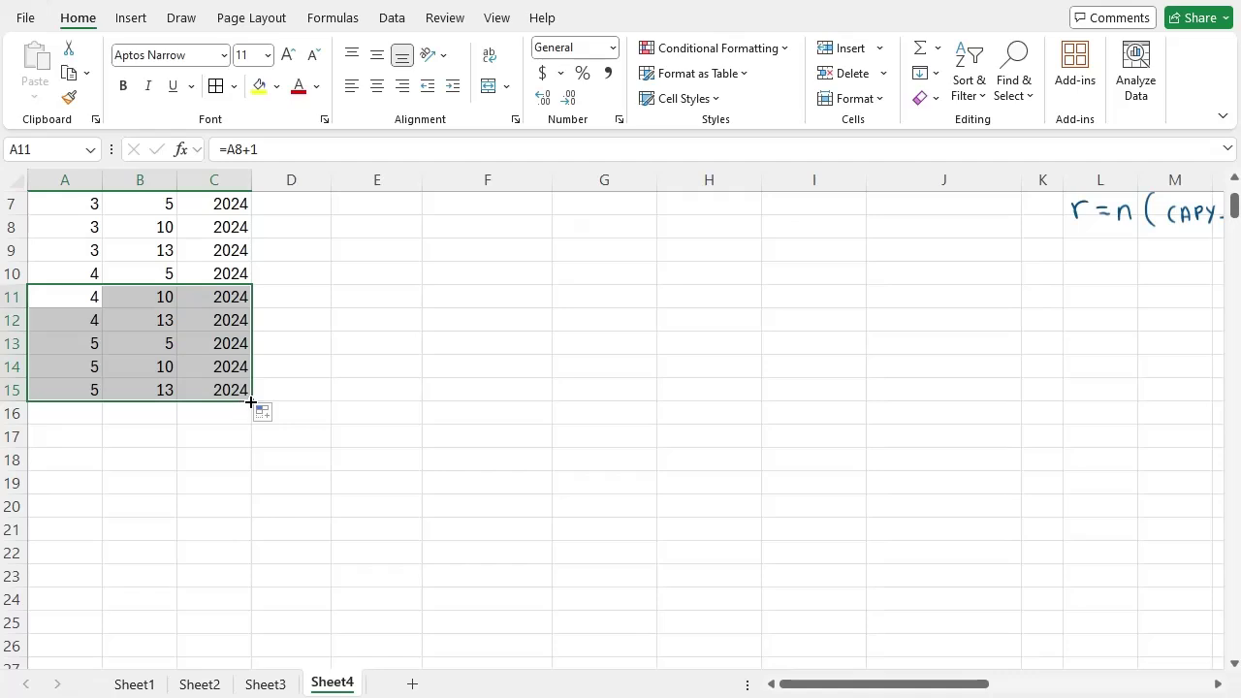
{"action": "left_click_drag", "start_coordinate": [250, 401], "coordinate": [254, 552]}
{"action": "scroll", "coordinate": [246, 368], "scroll_direction": "down", "scroll_amount": 3}
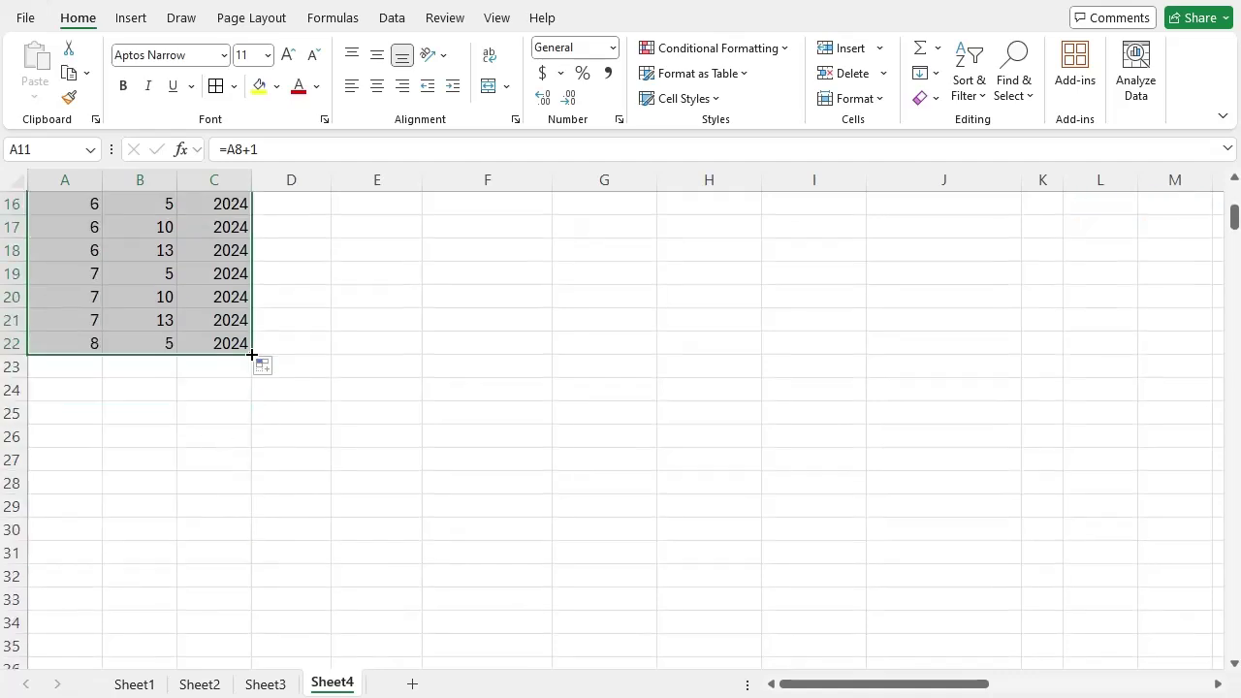
{"action": "left_click_drag", "start_coordinate": [252, 355], "coordinate": [238, 551]}
{"action": "scroll", "coordinate": [252, 465], "scroll_direction": "down", "scroll_amount": 2}
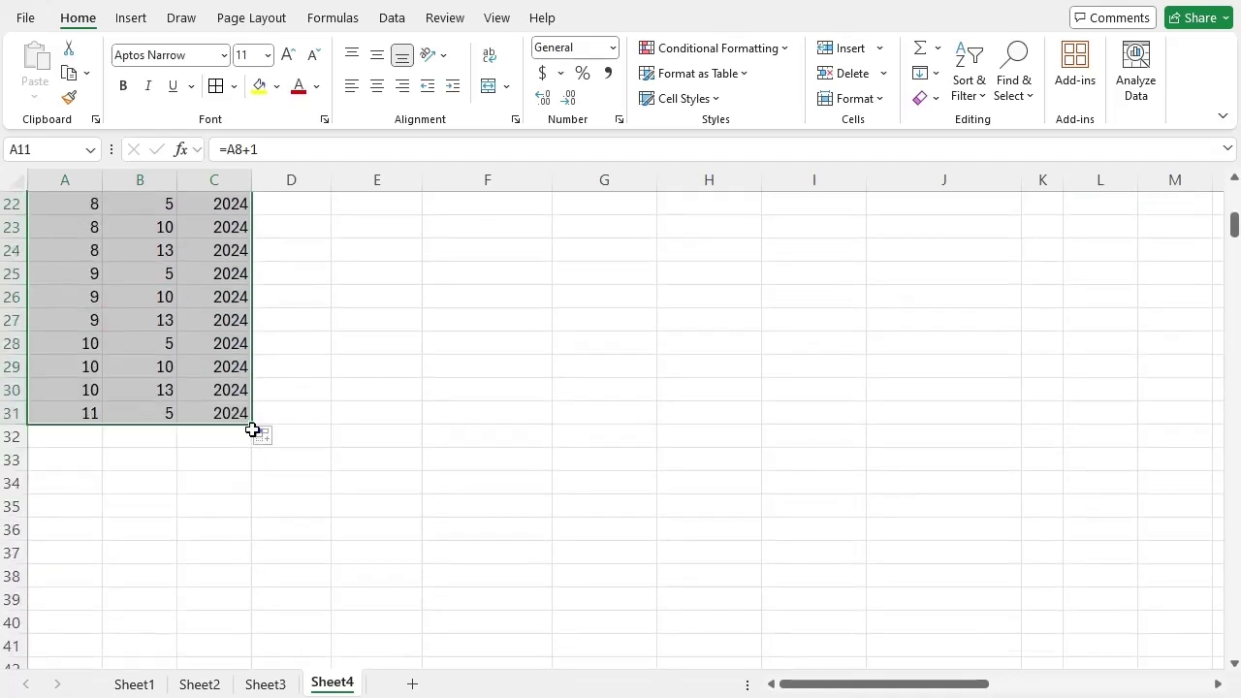
{"action": "left_click_drag", "start_coordinate": [254, 426], "coordinate": [254, 540]}
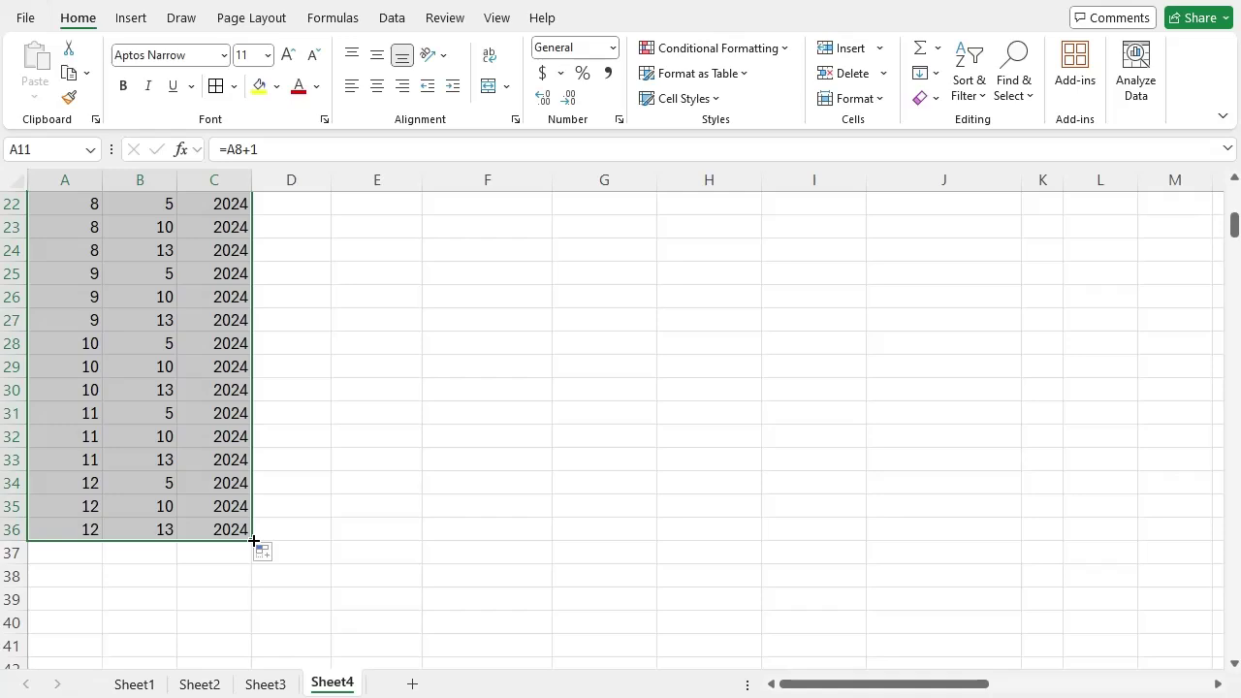
{"action": "left_click", "coordinate": [355, 485]}
Build the transaction date in E7 with the formula =DATE(C7,A7,B7)
{"action": "scroll", "coordinate": [340, 485], "scroll_direction": "up", "scroll_amount": 7}
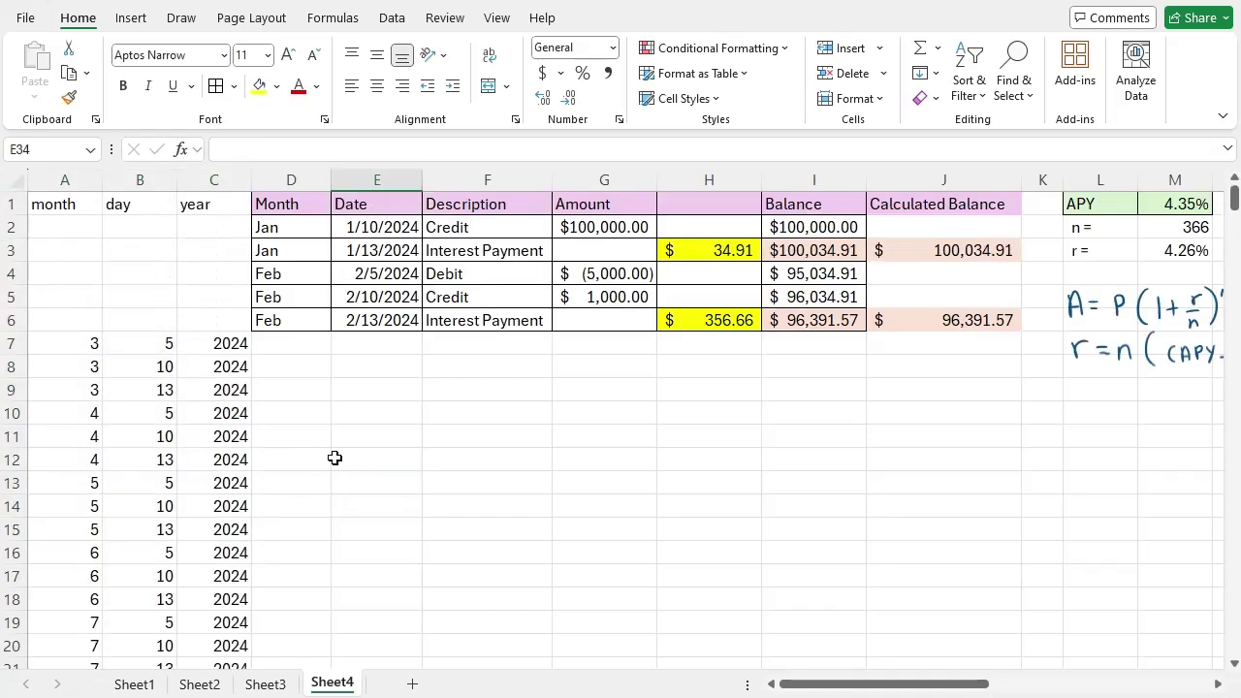
{"action": "left_click", "coordinate": [345, 342]}
{"action": "type", "text": "\\"}
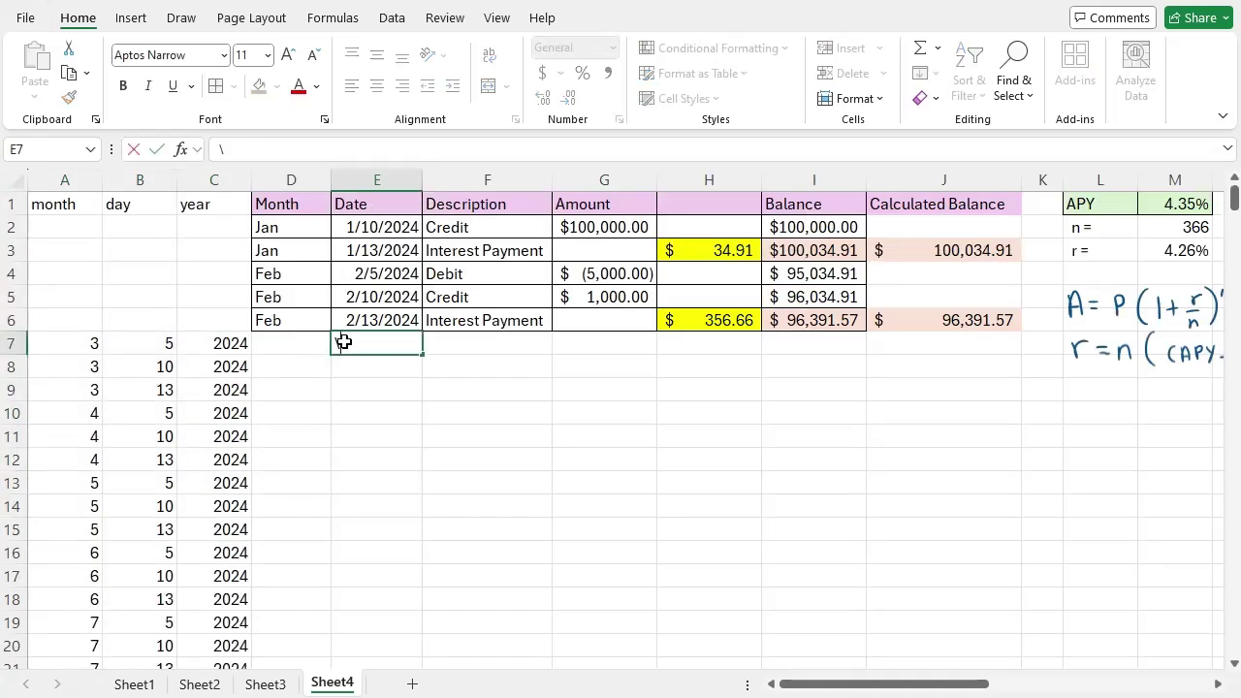
{"action": "type", "text": "=da"}
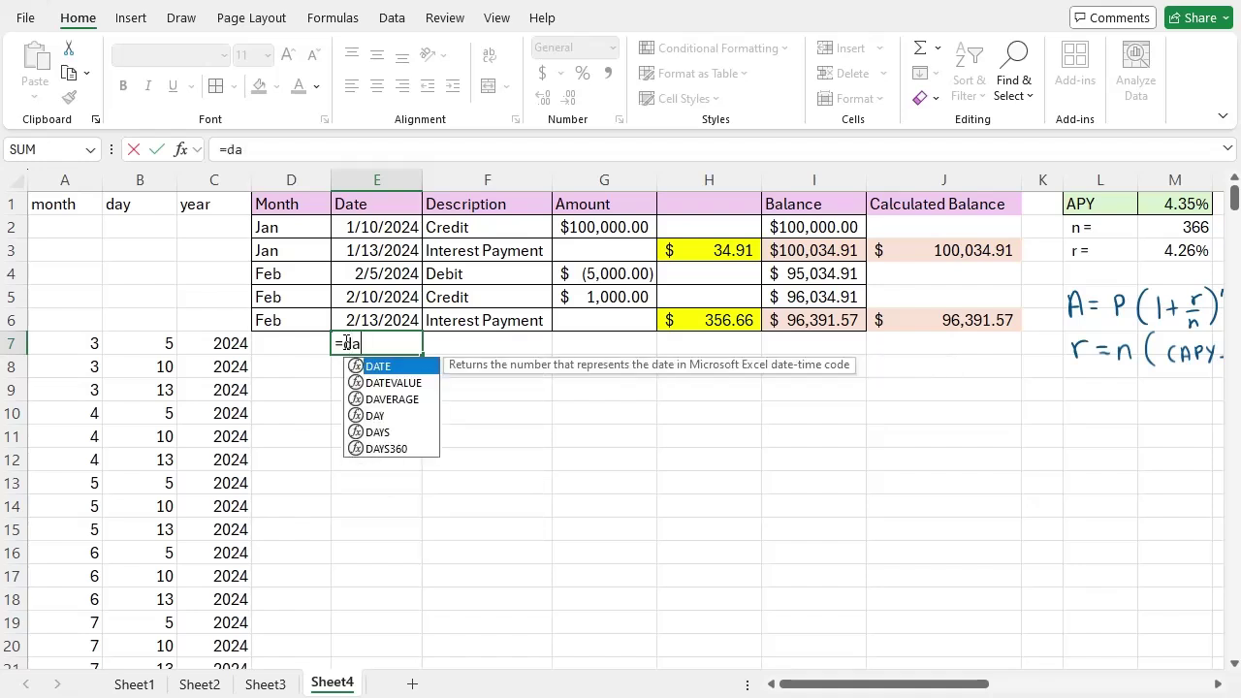
{"action": "type", "text": "te("}
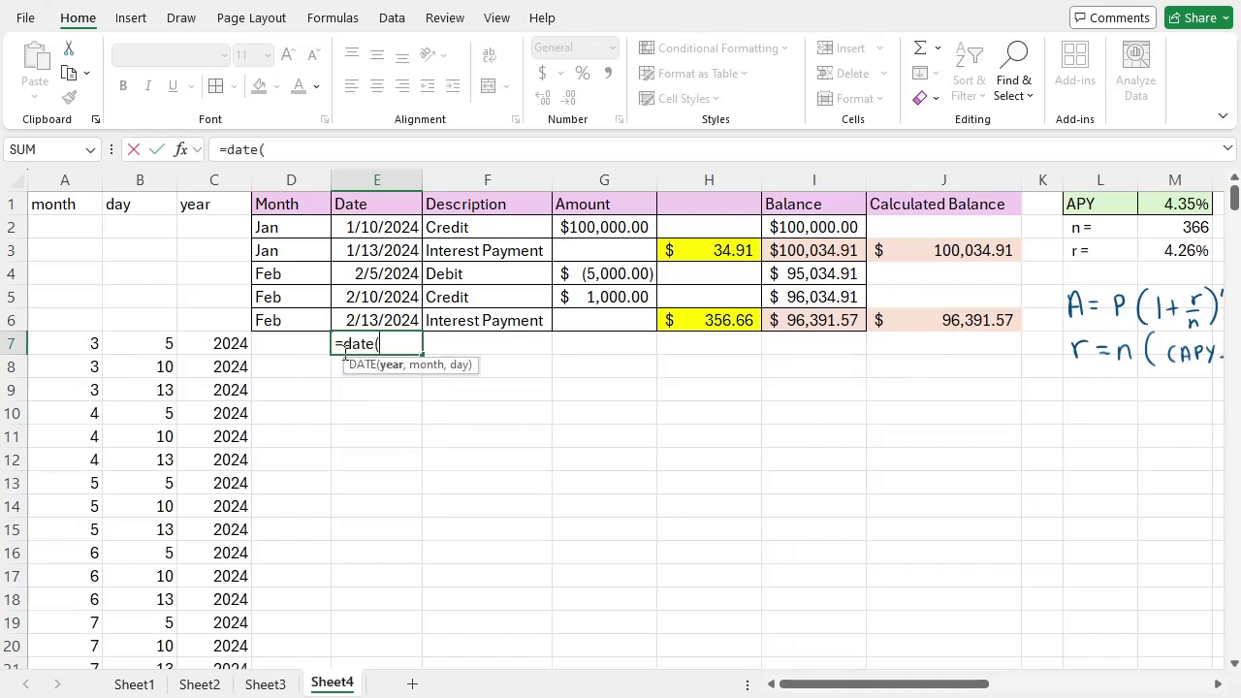
{"action": "left_click", "coordinate": [238, 345]}
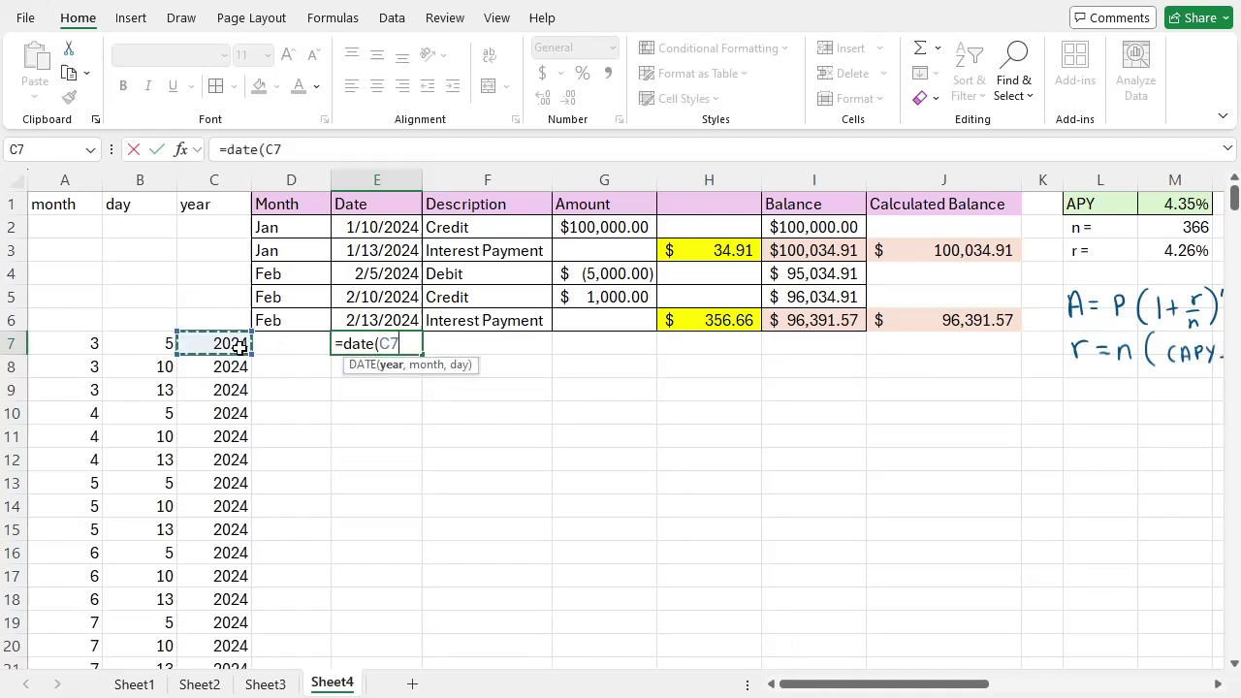
{"action": "type", "text": ","}
{"action": "left_click", "coordinate": [64, 345]}
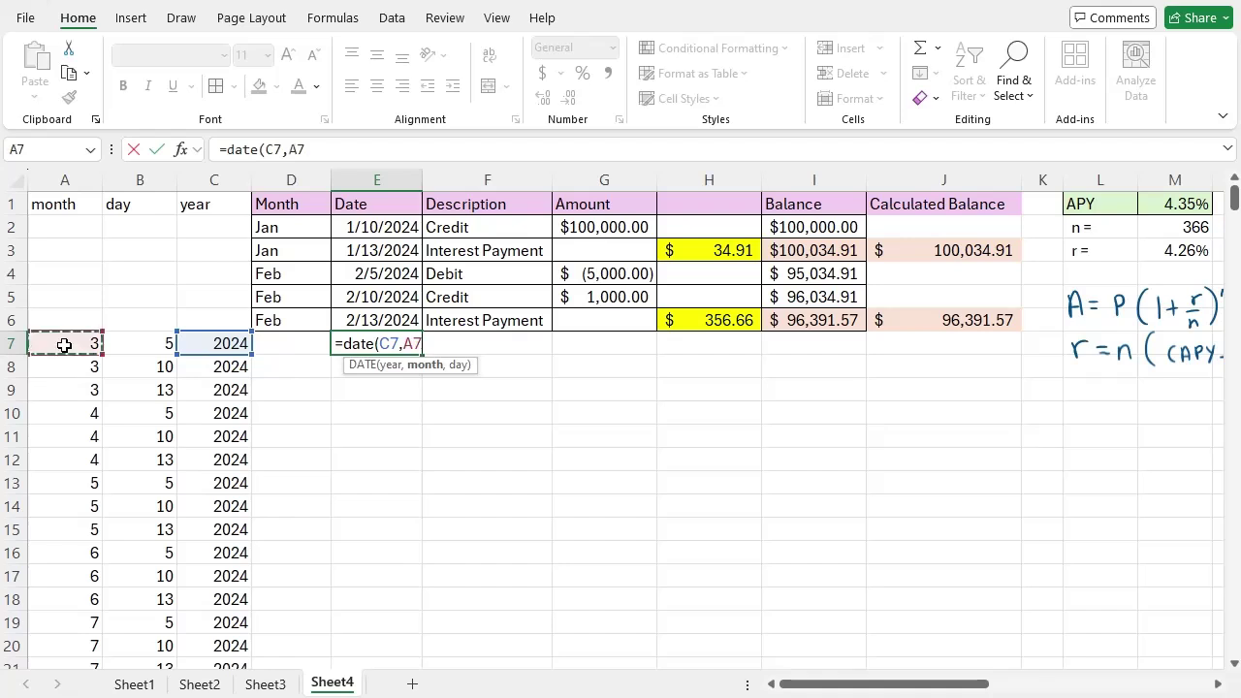
{"action": "type", "text": ","}
{"action": "left_click", "coordinate": [155, 344]}
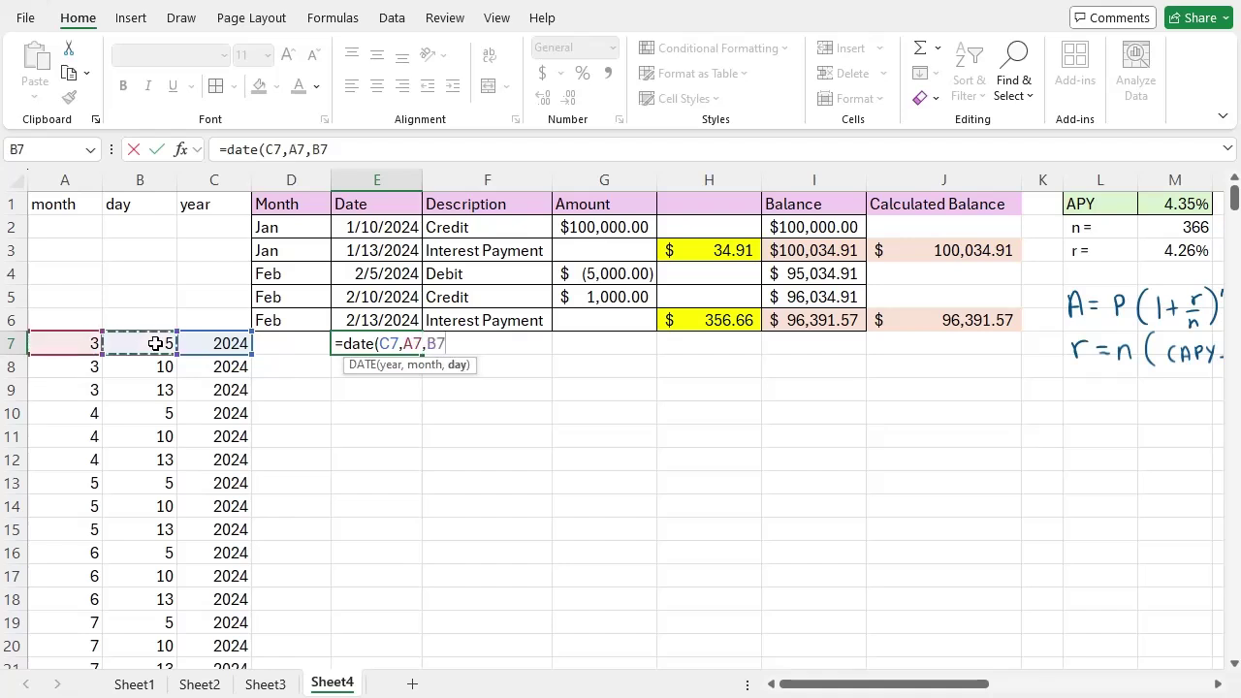
{"action": "key", "text": "Return"}
{"action": "key", "text": "Up"}
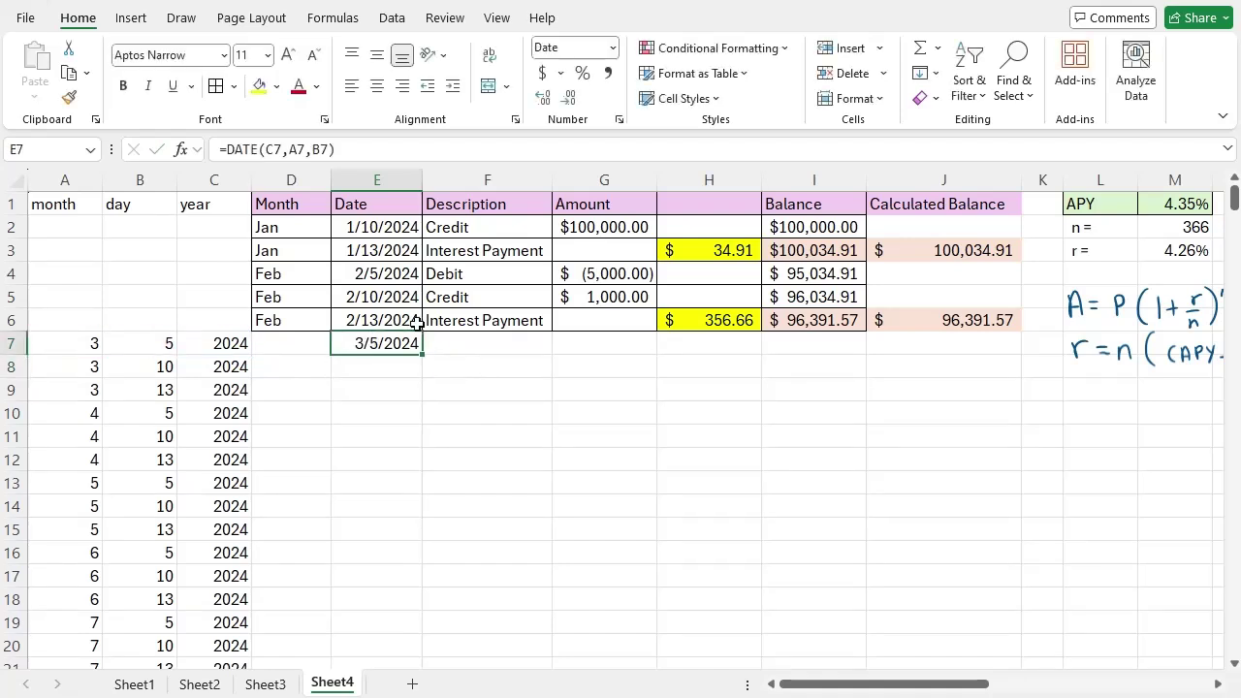
Fill the date formula in E7 down alongside all the month, day and year rows and review the dates
{"action": "double_click", "coordinate": [424, 356]}
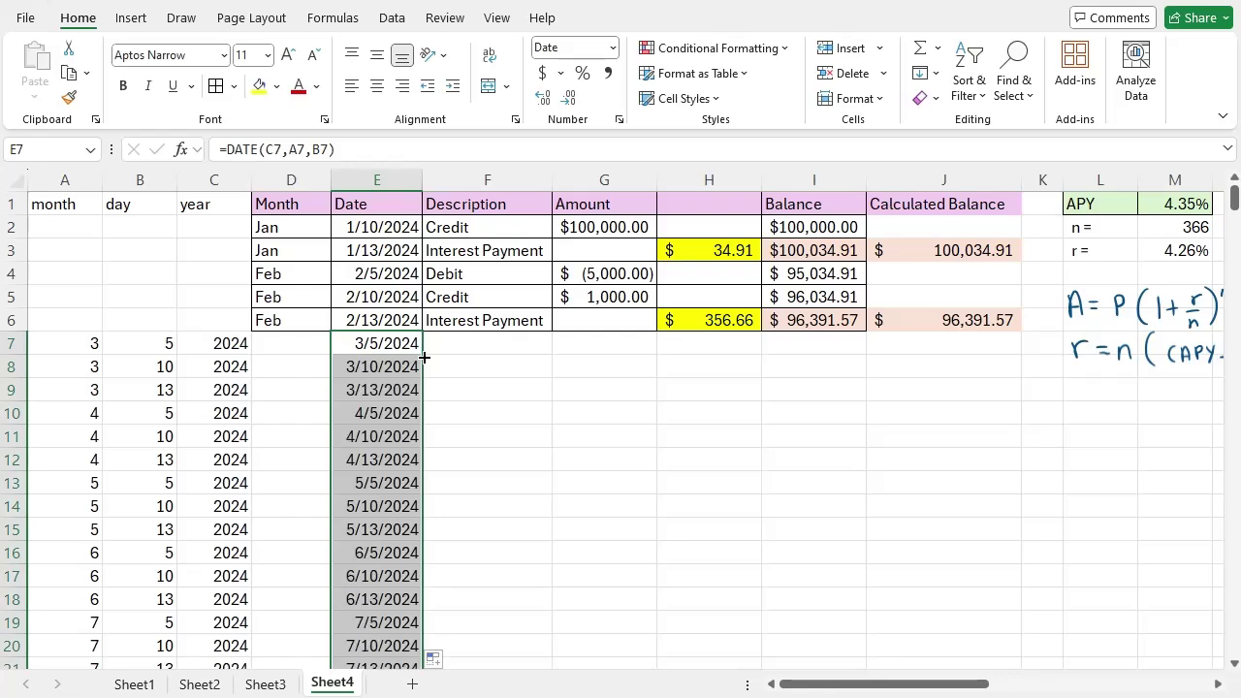
{"action": "scroll", "coordinate": [437, 490], "scroll_direction": "down", "scroll_amount": 9}
{"action": "scroll", "coordinate": [426, 527], "scroll_direction": "up", "scroll_amount": 9}
{"action": "left_click_drag", "start_coordinate": [387, 345], "coordinate": [388, 455]}
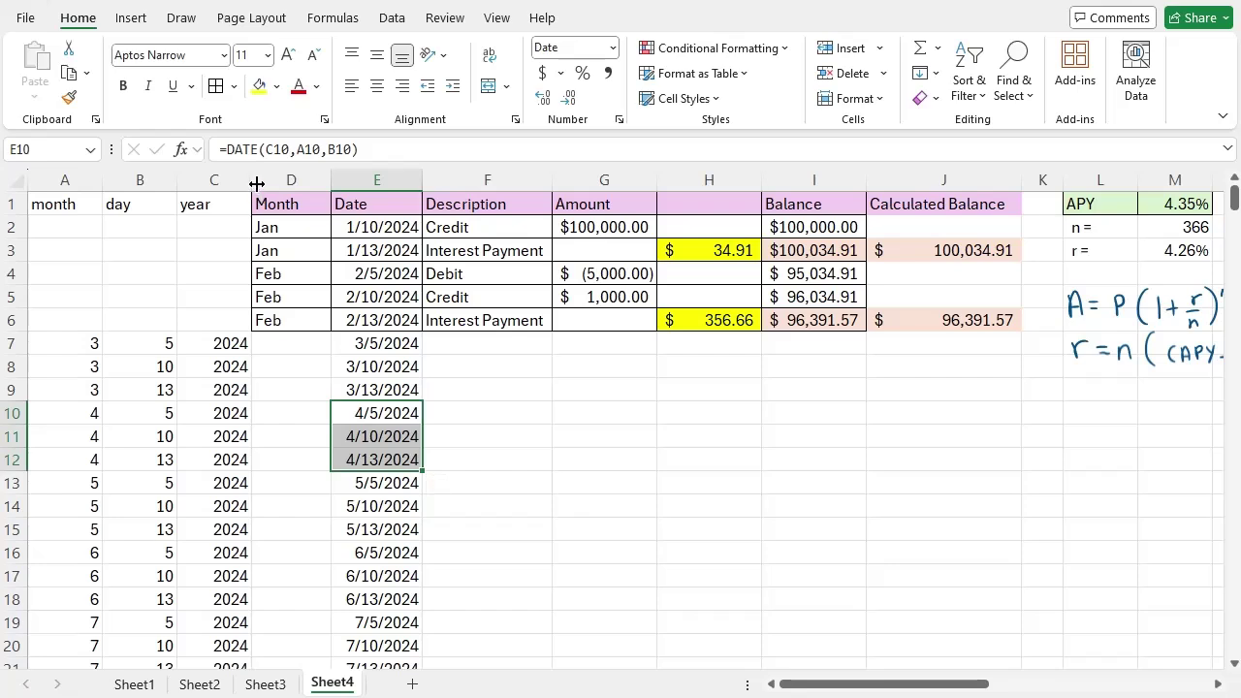
Autofit the widths of the month, day and year columns A to C
{"action": "left_click_drag", "start_coordinate": [214, 180], "coordinate": [9, 181]}
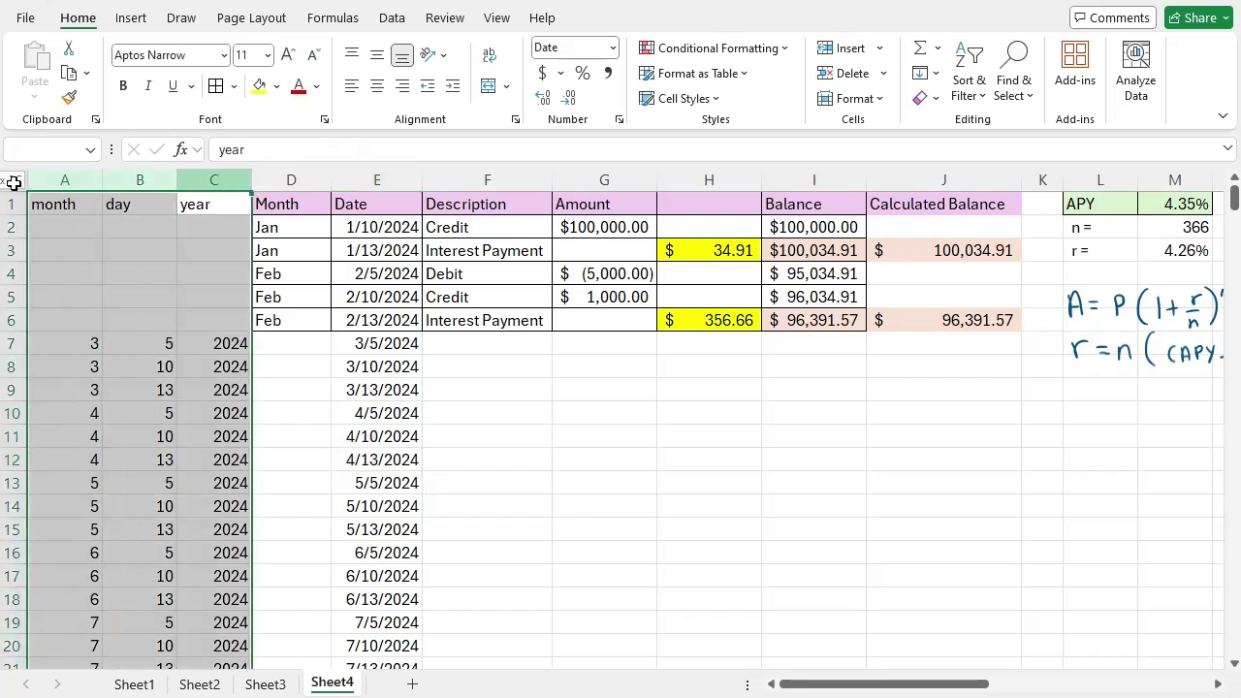
{"action": "double_click", "coordinate": [103, 180]}
{"action": "left_click", "coordinate": [141, 436]}
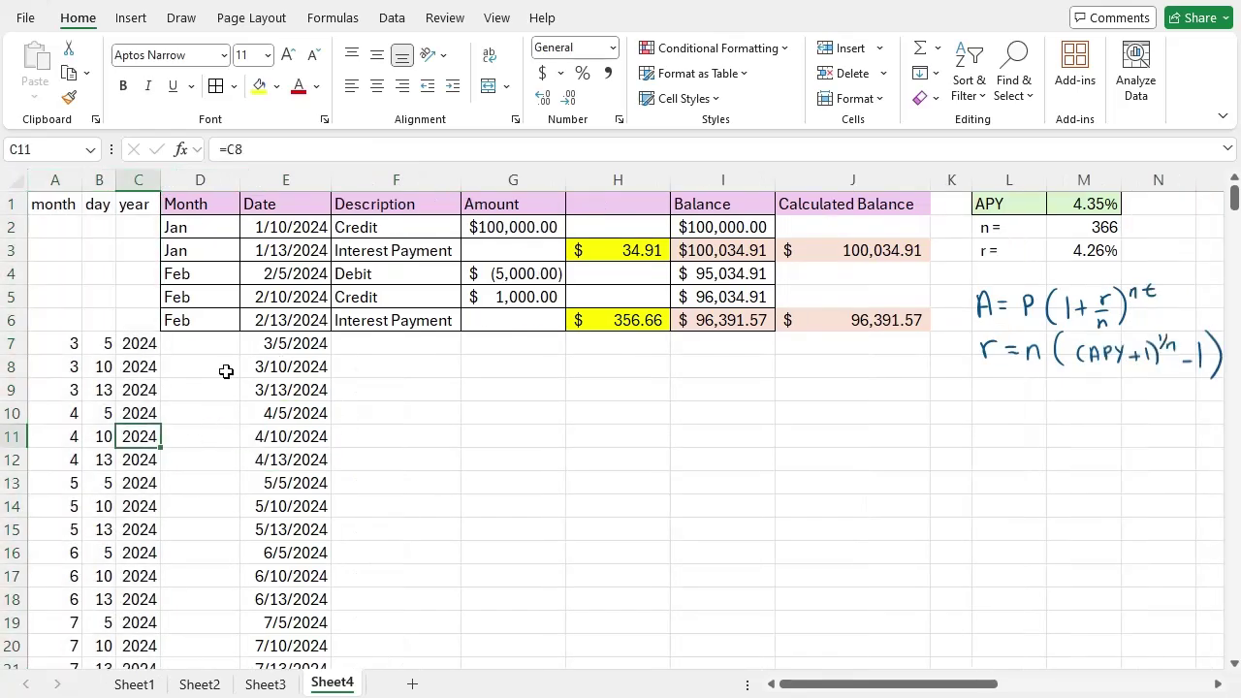
Copy the February descriptions and amounts in F4:G6 into the March, April and May rows, F7 through G15
{"action": "left_click", "coordinate": [408, 346]}
{"action": "left_click_drag", "start_coordinate": [376, 273], "coordinate": [509, 317]}
{"action": "key", "text": "ctrl+c"}
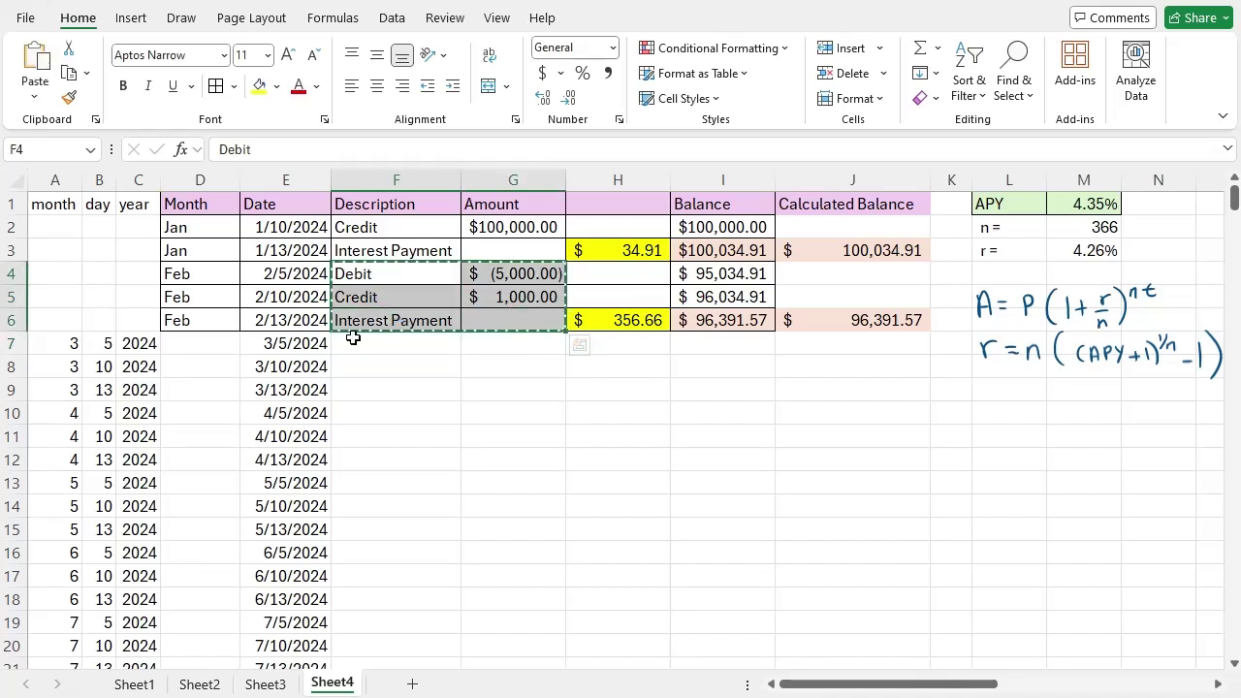
{"action": "left_click", "coordinate": [355, 346]}
{"action": "key", "text": "ctrl+v"}
{"action": "left_click", "coordinate": [387, 412]}
{"action": "key", "text": "ctrl+v"}
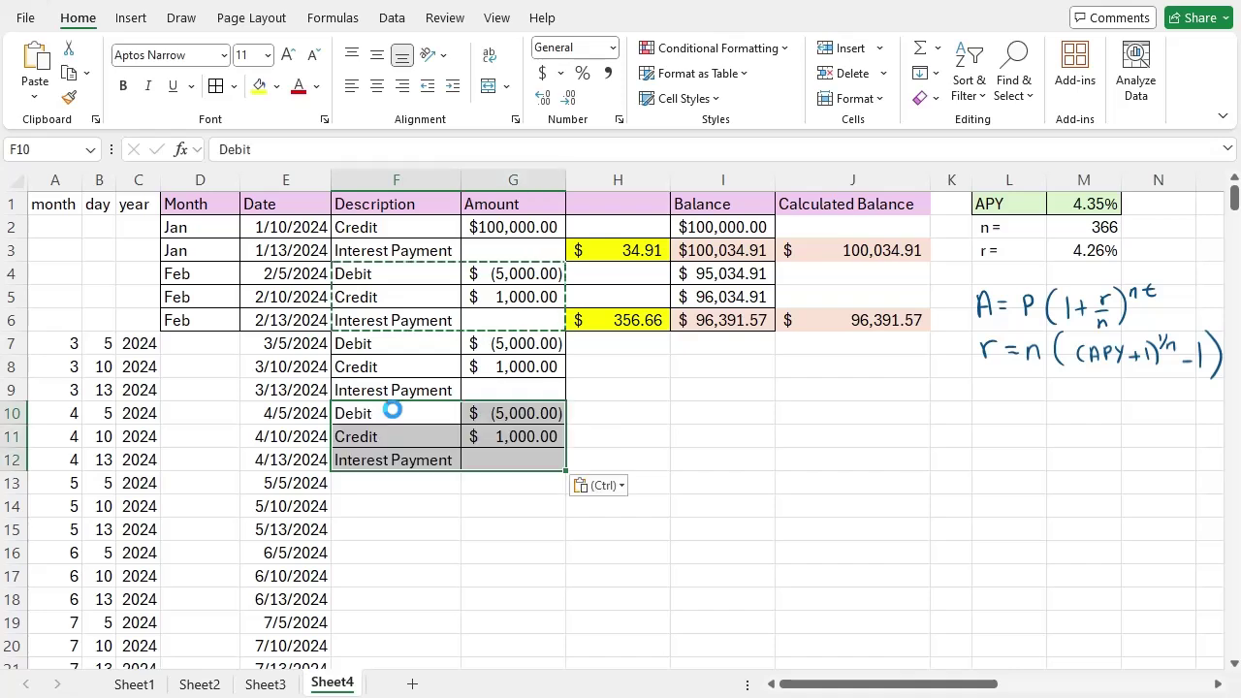
{"action": "left_click", "coordinate": [414, 486]}
{"action": "key", "text": "ctrl+v"}
Paste the same debit, credit and interest payment block into the June, July and August rows, F16 through G24
{"action": "scroll", "coordinate": [412, 468], "scroll_direction": "down", "scroll_amount": 2}
{"action": "left_click", "coordinate": [407, 418]}
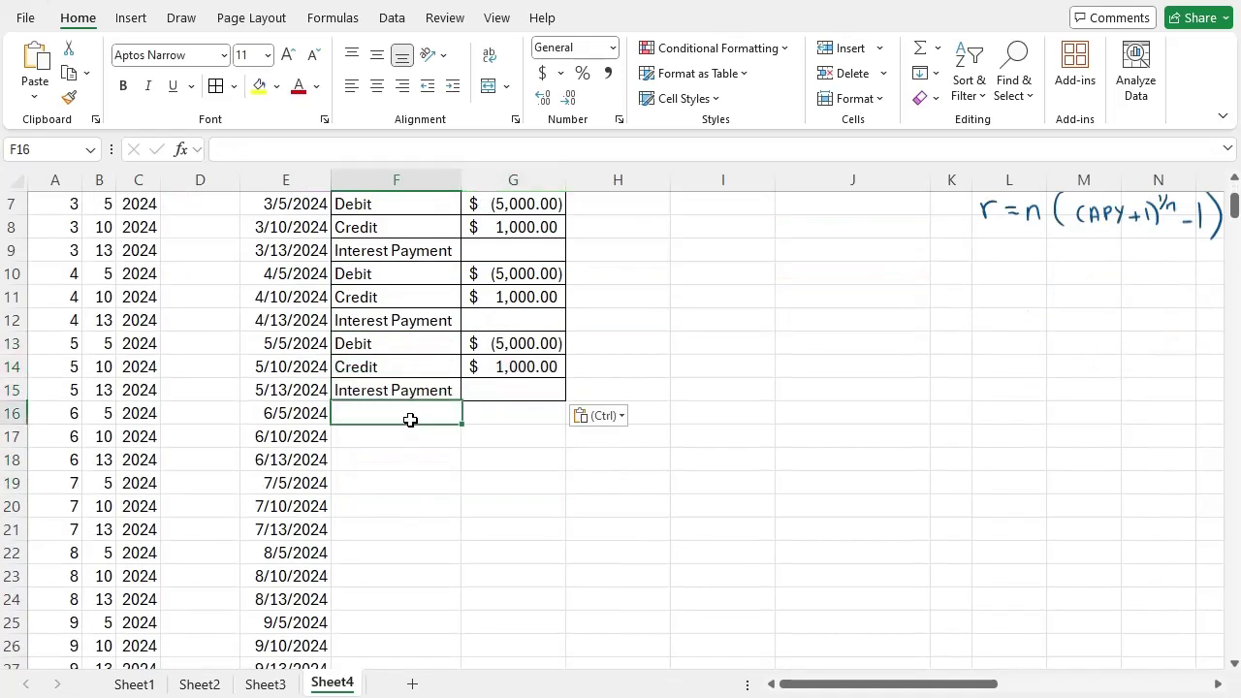
{"action": "key", "text": "ctrl+v"}
{"action": "left_click", "coordinate": [415, 484]}
{"action": "key", "text": "ctrl+v"}
{"action": "scroll", "coordinate": [422, 484], "scroll_direction": "down", "scroll_amount": 2}
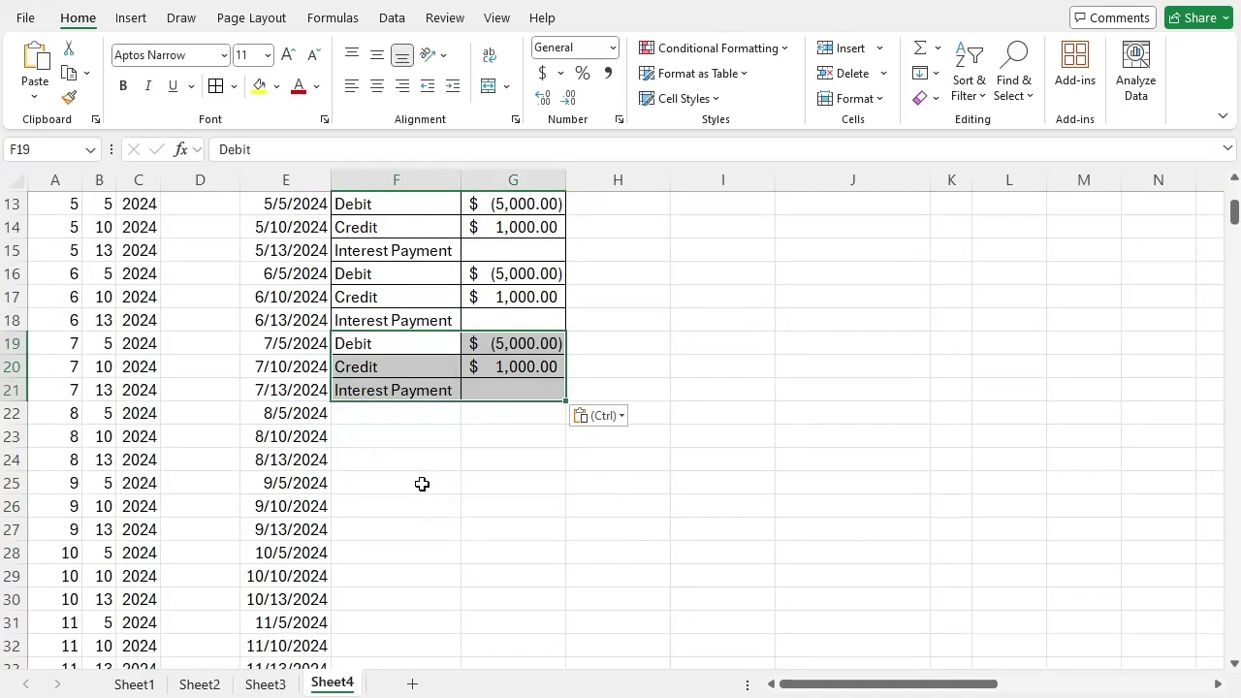
{"action": "left_click", "coordinate": [416, 415]}
{"action": "key", "text": "ctrl+v"}
Link the September 5 description in F25 to the one three rows above with the formula =F22
{"action": "left_click", "coordinate": [407, 484]}
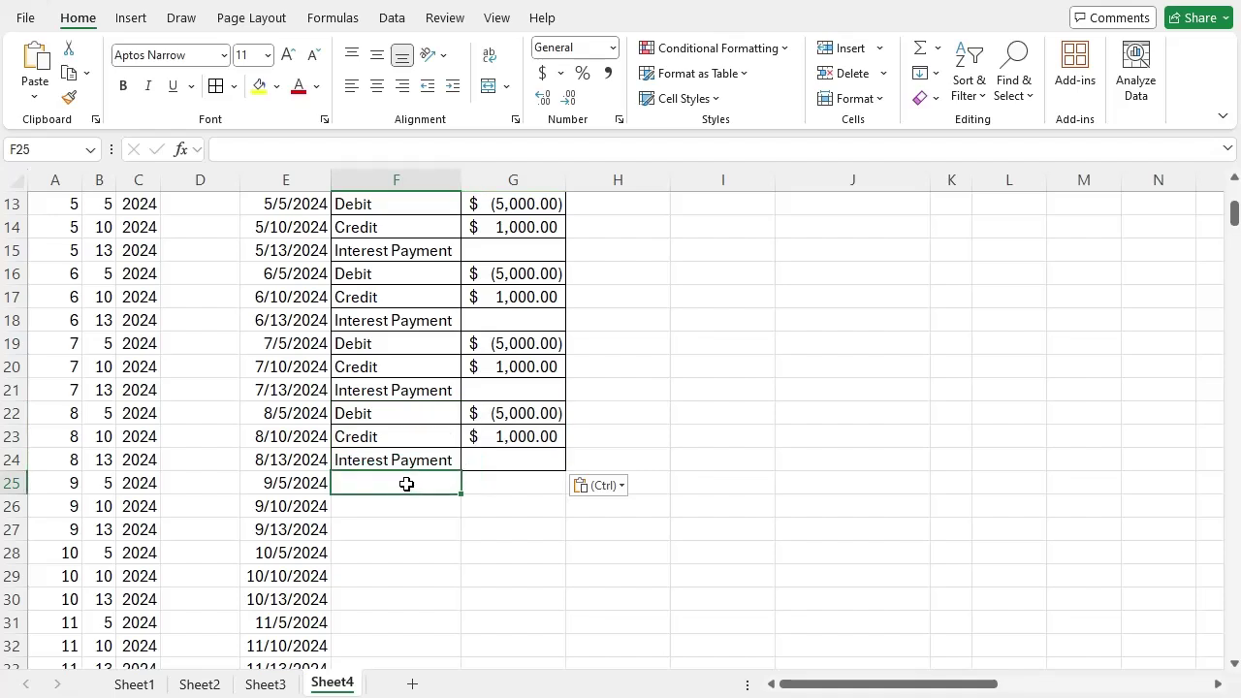
{"action": "type", "text": "="}
{"action": "key", "text": "Up"}
{"action": "key", "text": "Up"}
{"action": "key", "text": "Up"}
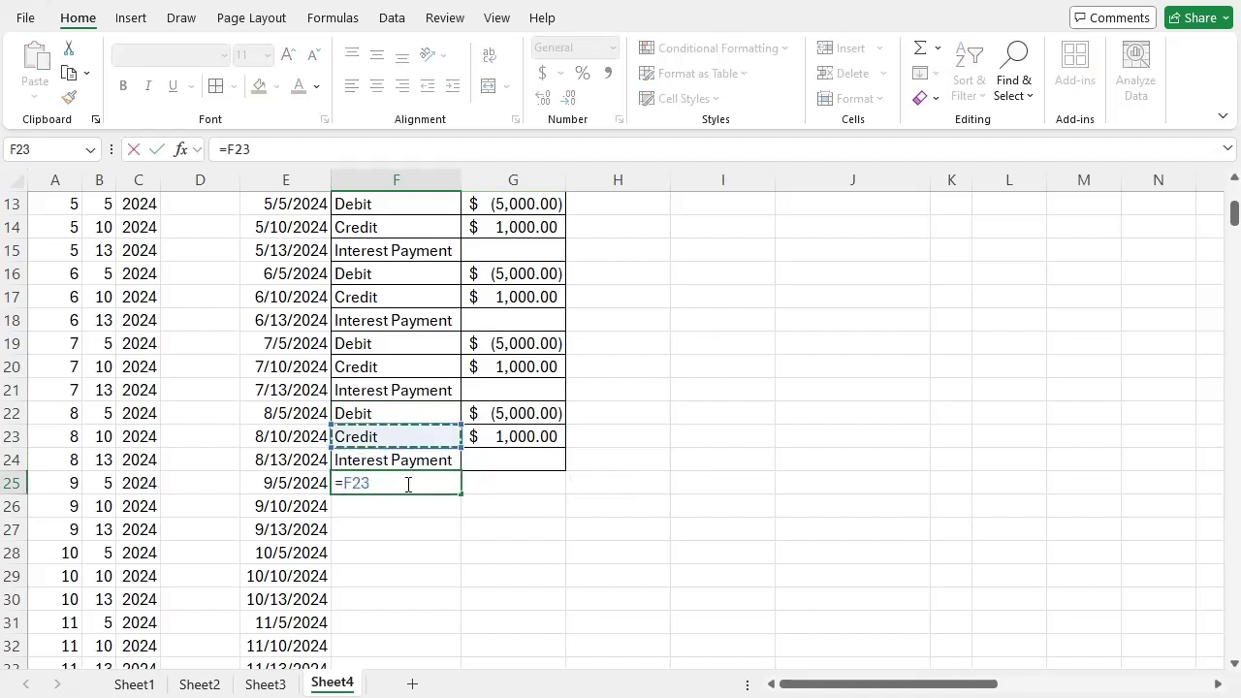
{"action": "key", "text": "Return"}
Link the September 5 amount in G25 to the one three rows above with the formula =G22
{"action": "key", "text": "Up"}
{"action": "key", "text": "Right"}
{"action": "type", "text": "="}
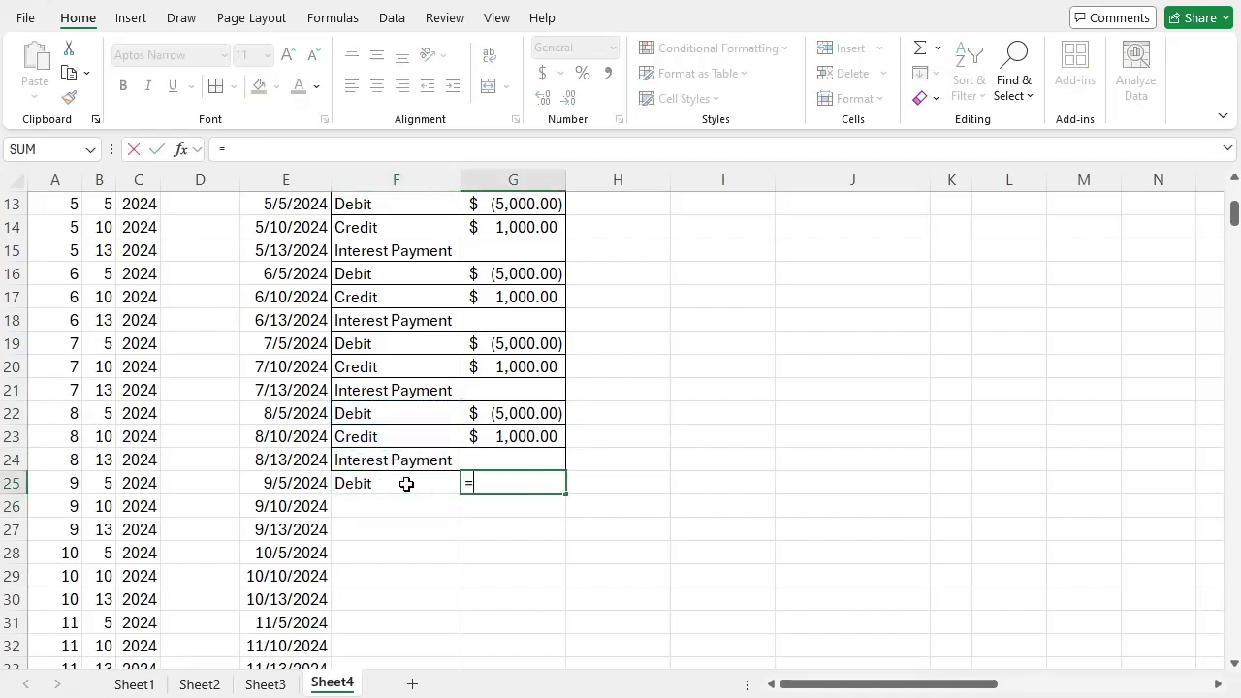
{"action": "key", "text": "Up"}
{"action": "key", "text": "Up"}
{"action": "key", "text": "Up"}
{"action": "key", "text": "Return"}
Fill the F25:G25 description and amount formulas down to row 36 to cover the entries through December 13
{"action": "left_click_drag", "start_coordinate": [406, 483], "coordinate": [568, 573]}
{"action": "scroll", "coordinate": [579, 291], "scroll_direction": "down", "scroll_amount": 3}
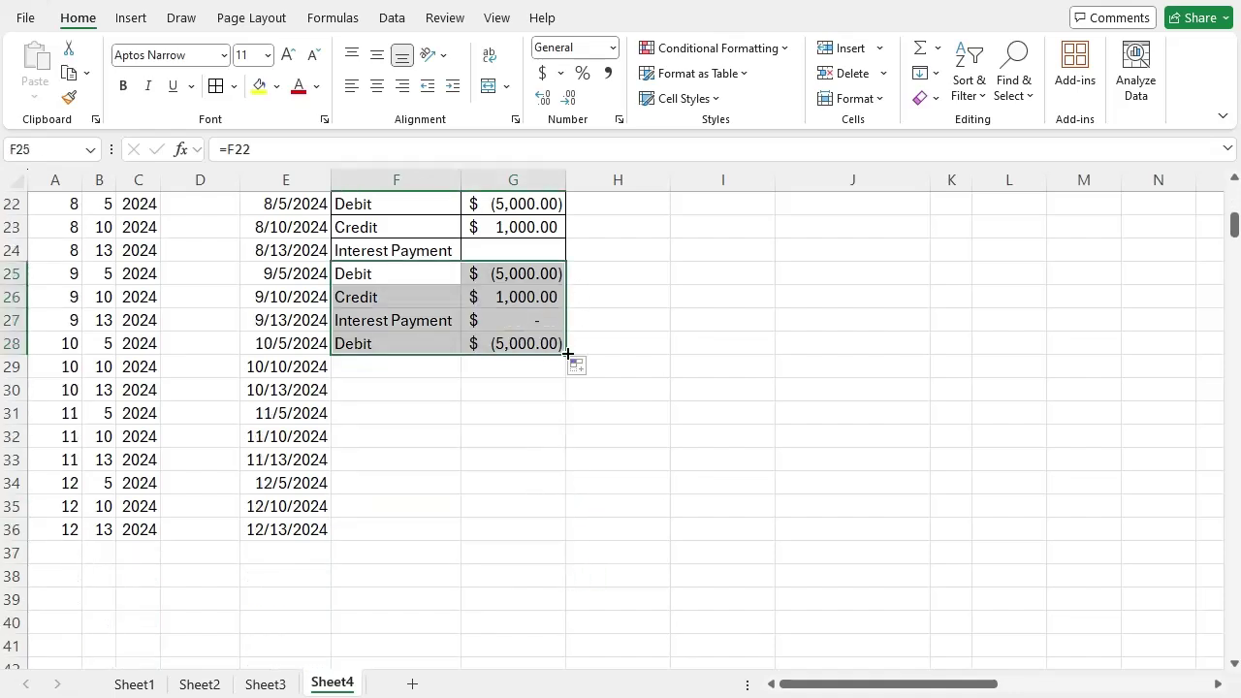
{"action": "left_click_drag", "start_coordinate": [568, 354], "coordinate": [582, 533]}
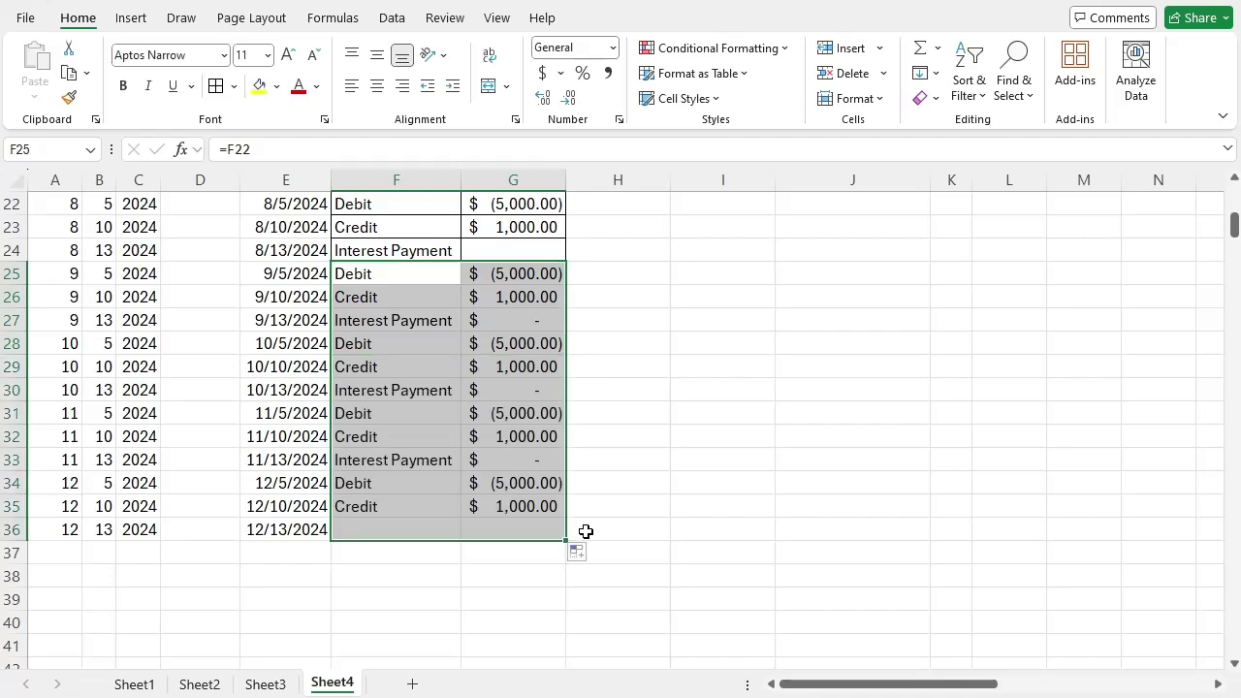
Apply borders to all cells of the extended transaction table, D7 through I36
{"action": "scroll", "coordinate": [534, 526], "scroll_direction": "up", "scroll_amount": 7}
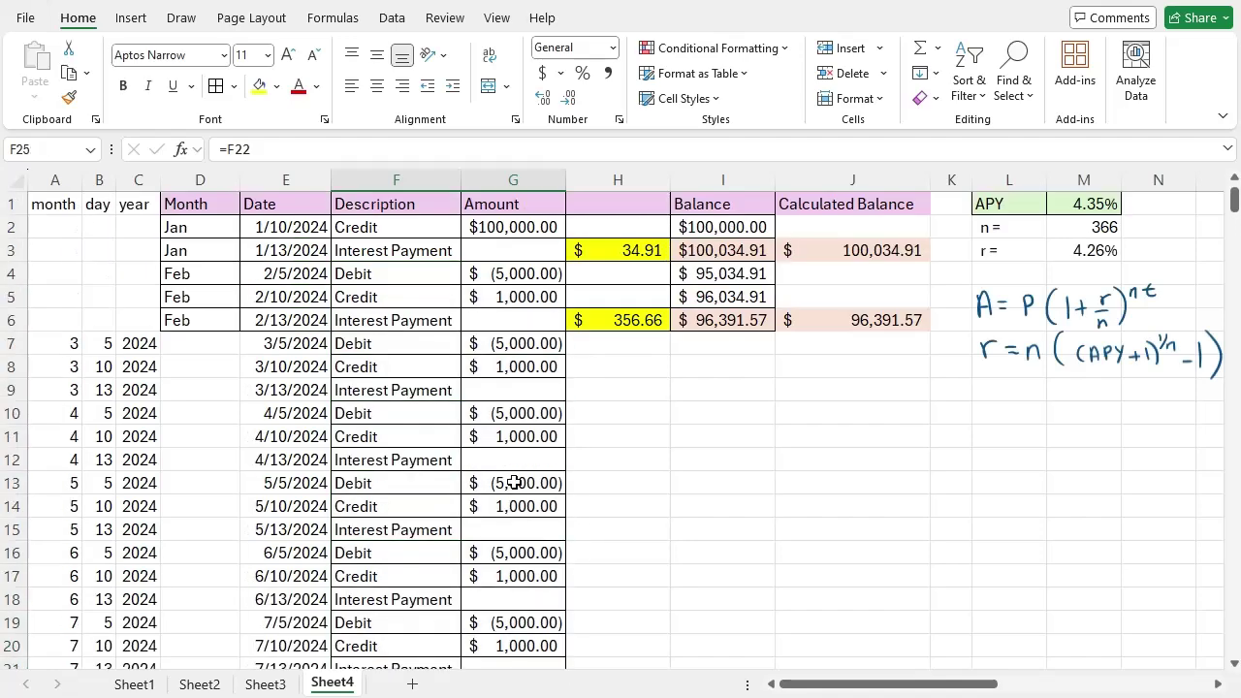
{"action": "left_click", "coordinate": [320, 344]}
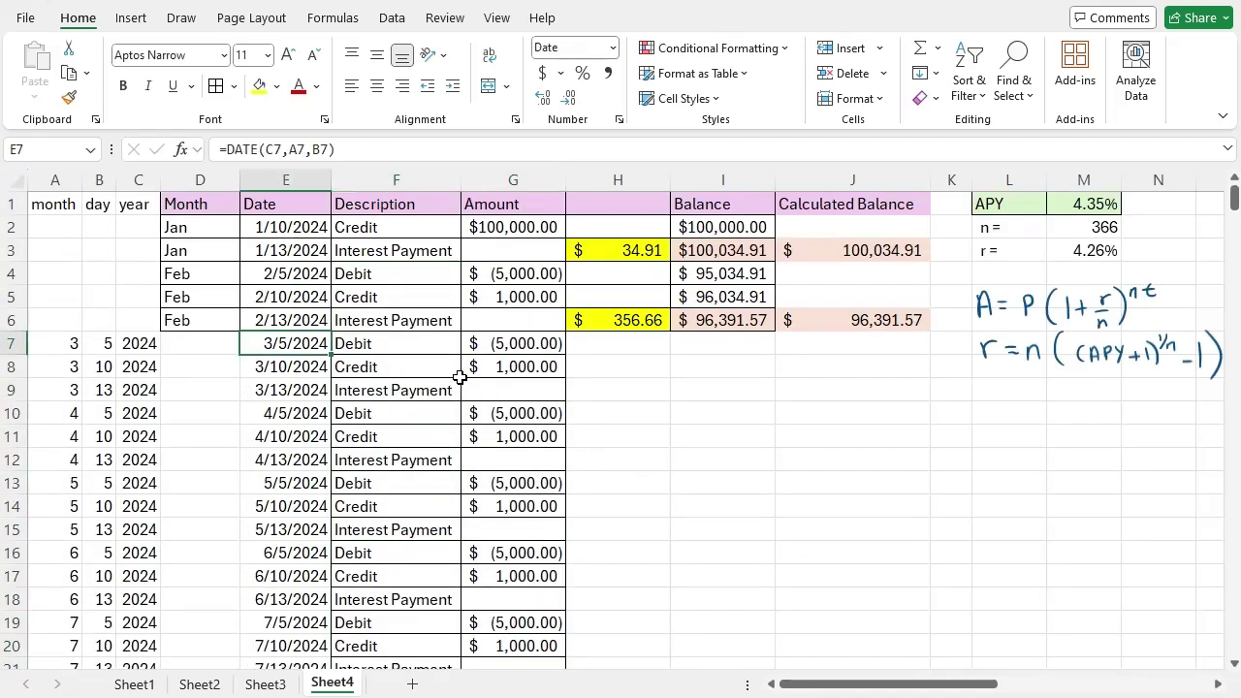
{"action": "left_click", "coordinate": [229, 343]}
{"action": "scroll", "coordinate": [734, 541], "scroll_direction": "down", "scroll_amount": 7}
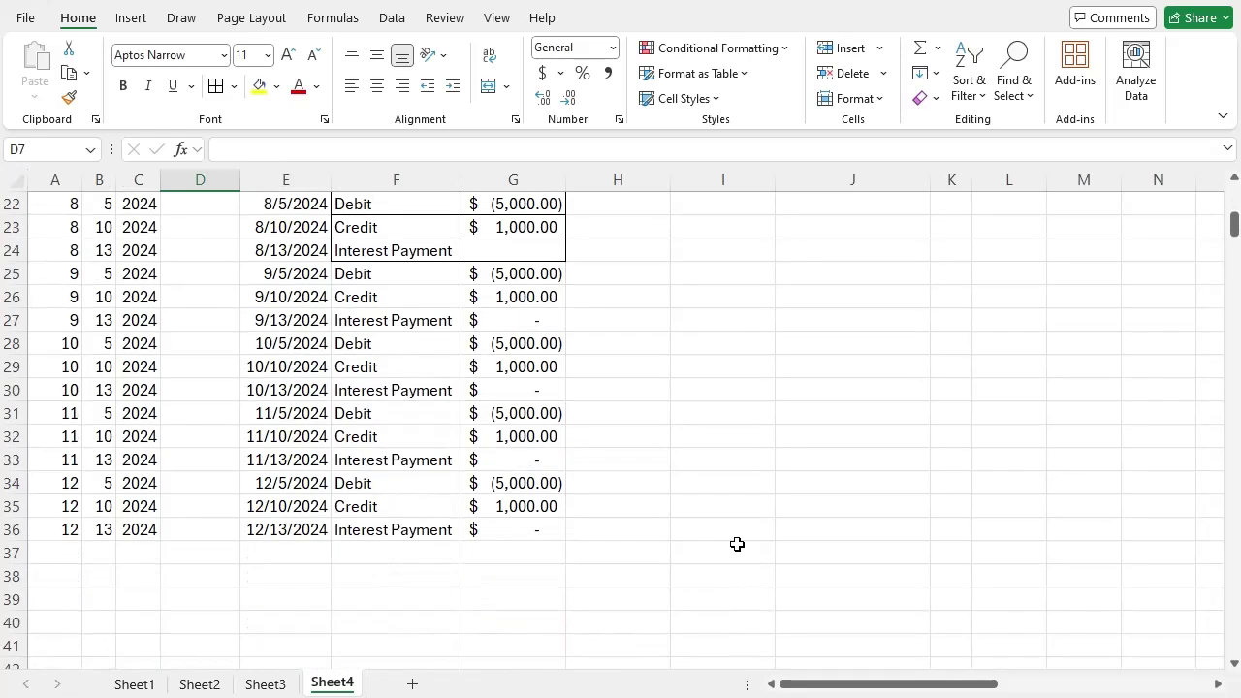
{"action": "left_click", "coordinate": [737, 529], "text": "shift"}
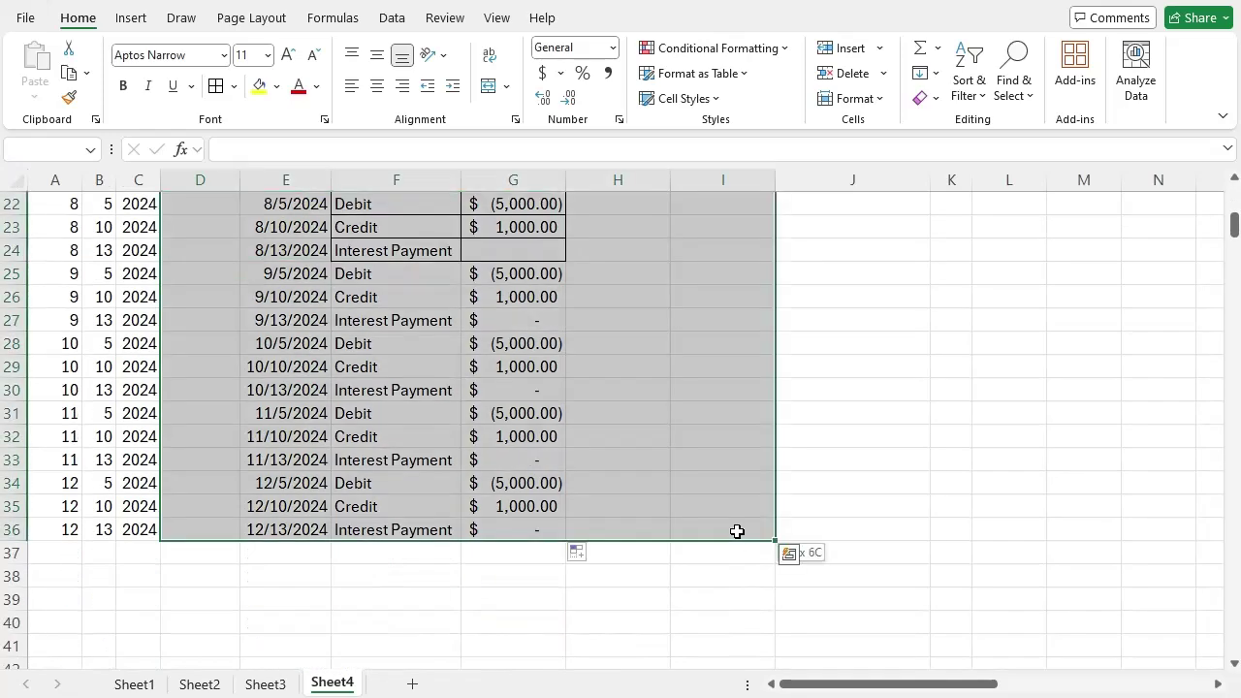
{"action": "left_click", "coordinate": [215, 85]}
{"action": "scroll", "coordinate": [609, 443], "scroll_direction": "up", "scroll_amount": 7}
{"action": "left_click", "coordinate": [667, 504]}
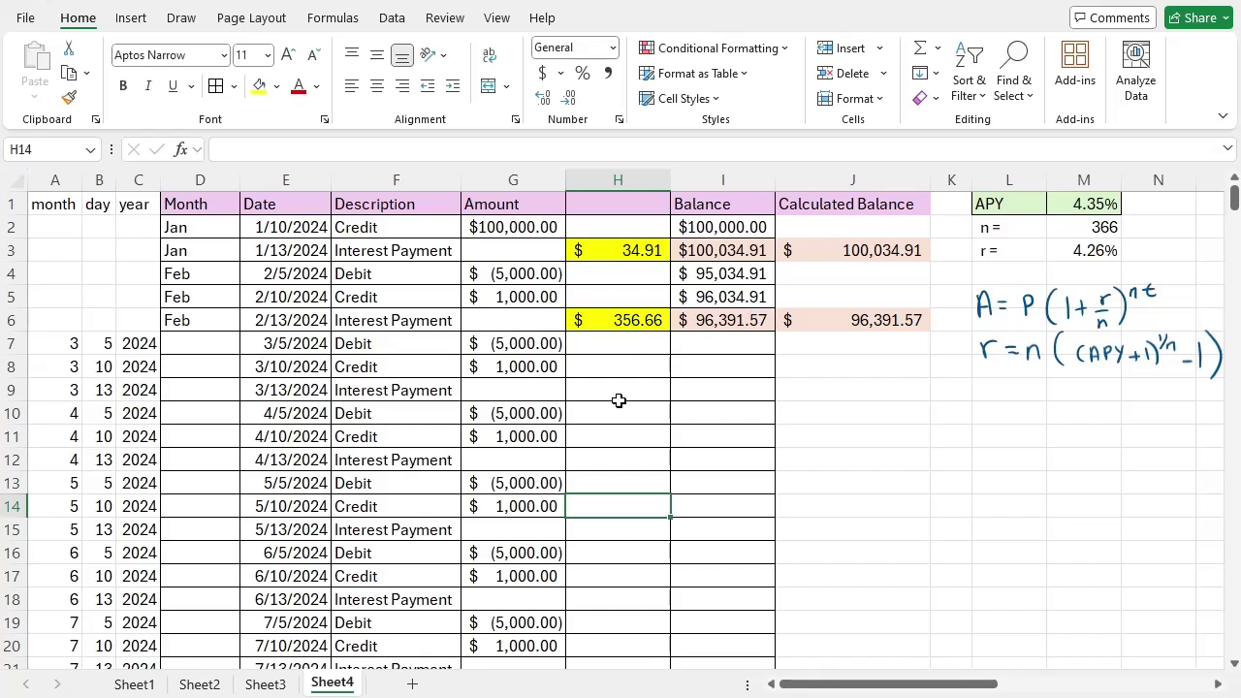
Check the generated dates and amounts, and examine how the debits and credits carry into the daily balance table in columns P to S
{"action": "left_click", "coordinate": [423, 455]}
{"action": "left_click_drag", "start_coordinate": [283, 345], "coordinate": [281, 550]}
{"action": "left_click_drag", "start_coordinate": [534, 511], "coordinate": [543, 459]}
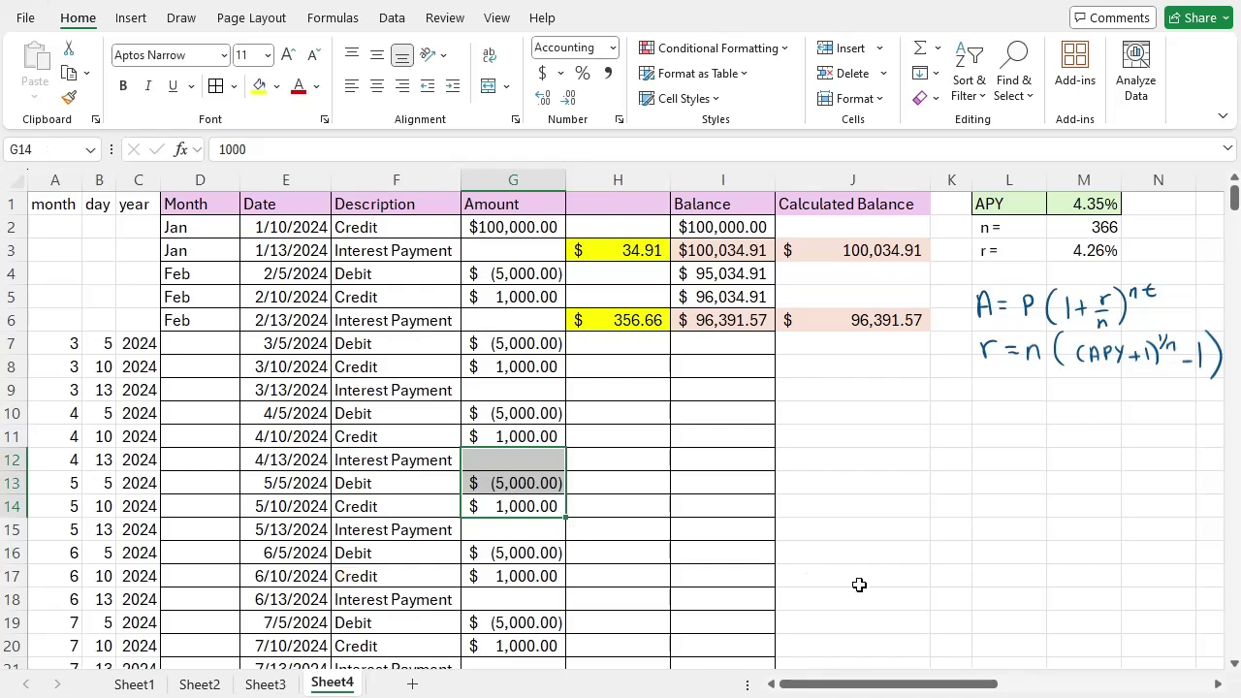
{"action": "left_click_drag", "start_coordinate": [853, 681], "coordinate": [975, 686]}
{"action": "scroll", "coordinate": [865, 543], "scroll_direction": "down", "scroll_amount": 8}
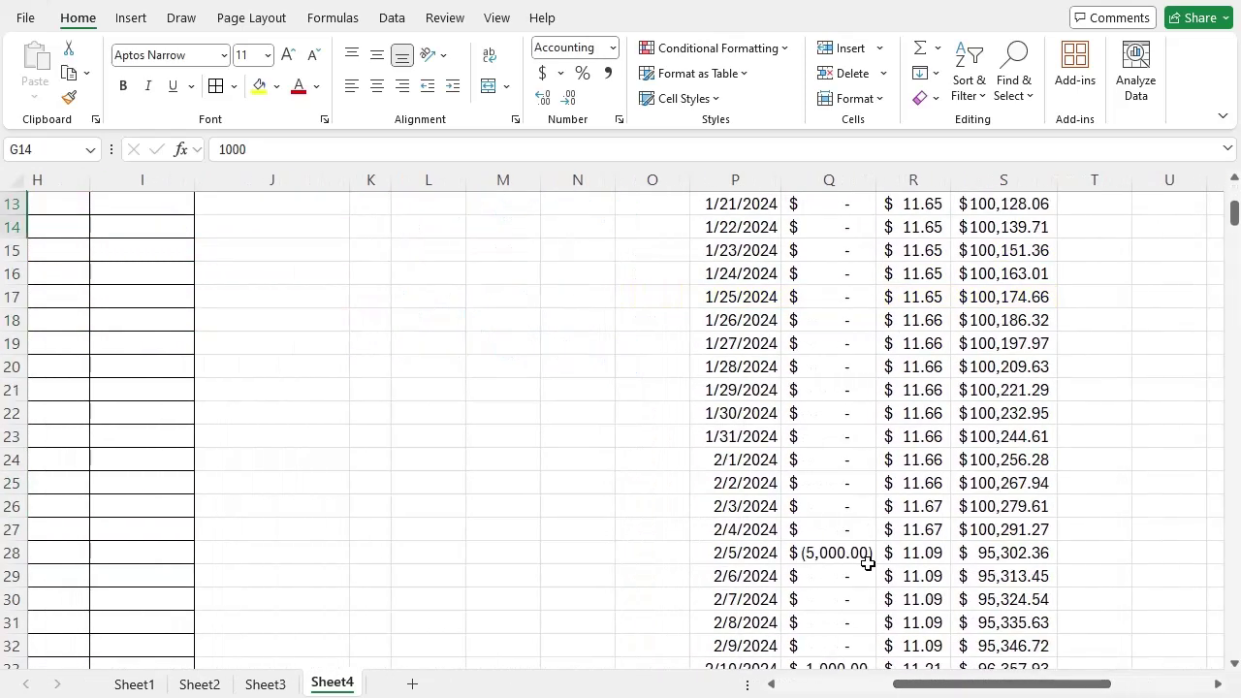
{"action": "scroll", "coordinate": [864, 553], "scroll_direction": "down", "scroll_amount": 17}
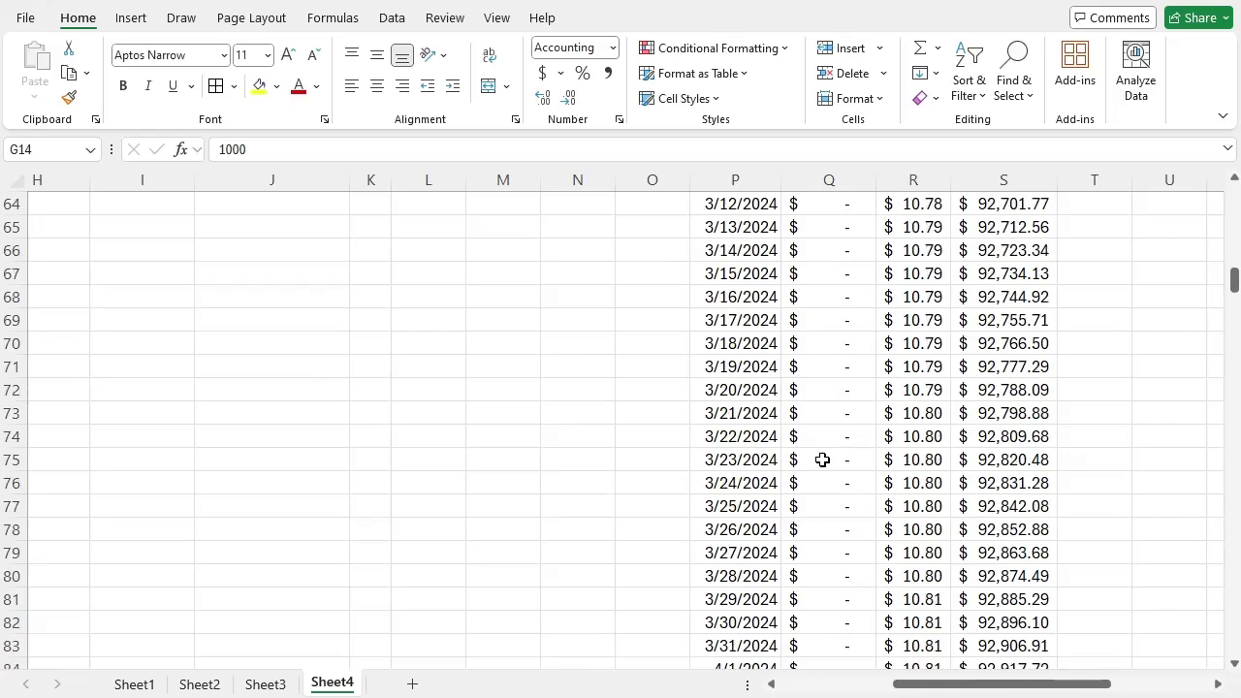
{"action": "scroll", "coordinate": [820, 483], "scroll_direction": "down", "scroll_amount": 1}
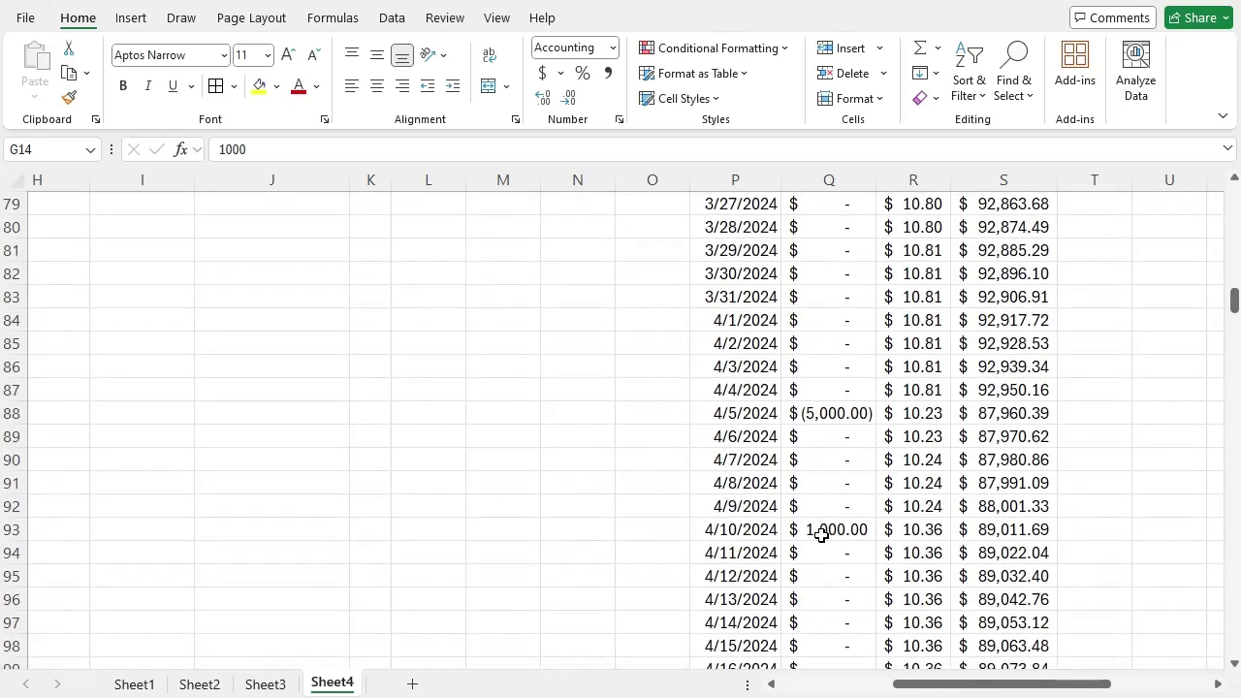
{"action": "scroll", "coordinate": [821, 534], "scroll_direction": "down", "scroll_amount": 14}
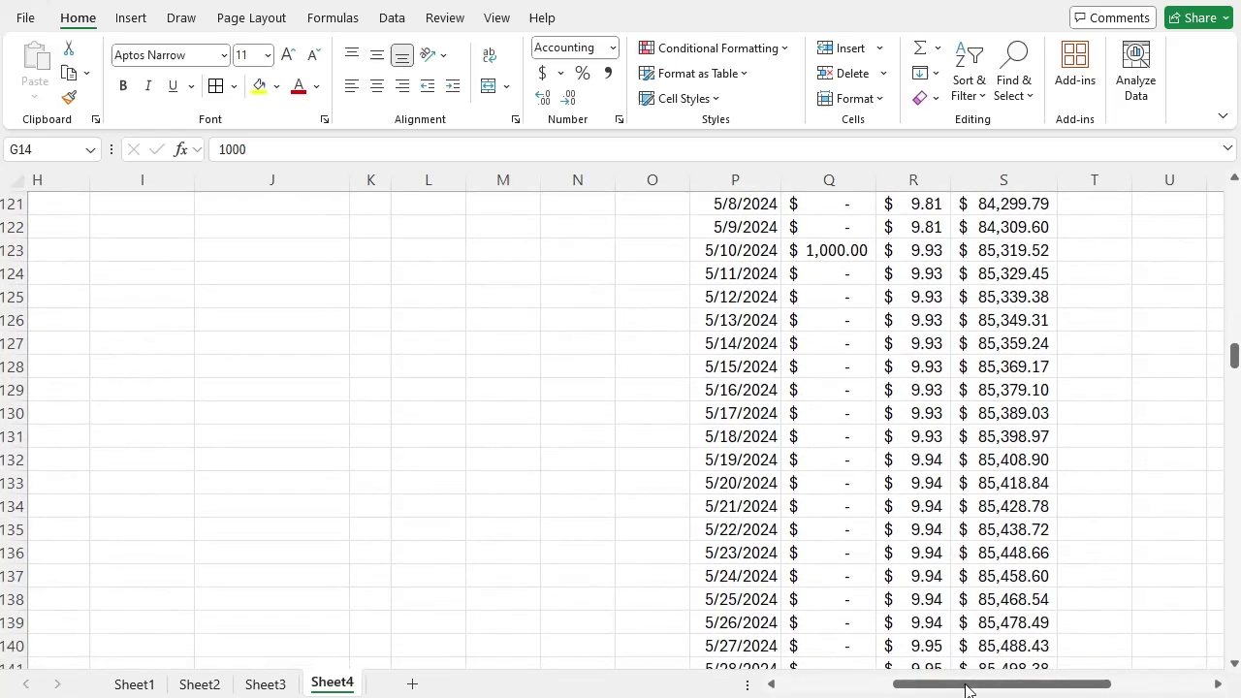
{"action": "left_click_drag", "start_coordinate": [1234, 356], "coordinate": [1234, 194]}
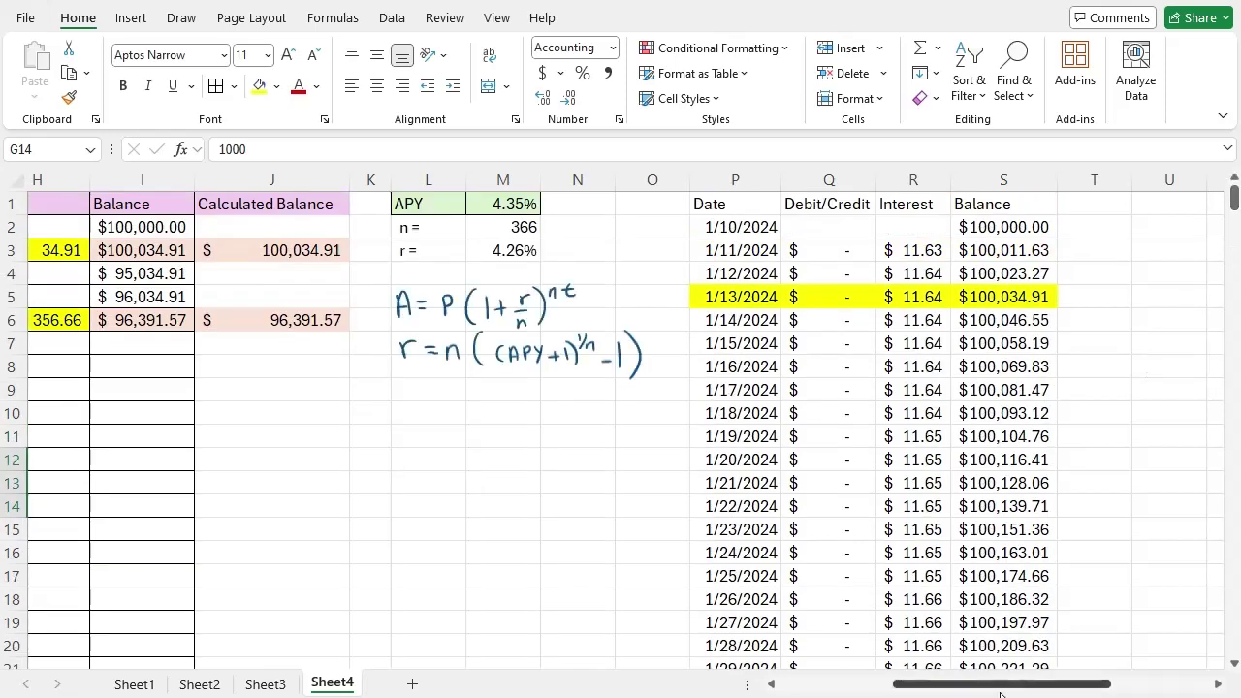
{"action": "left_click_drag", "start_coordinate": [1003, 684], "coordinate": [891, 684]}
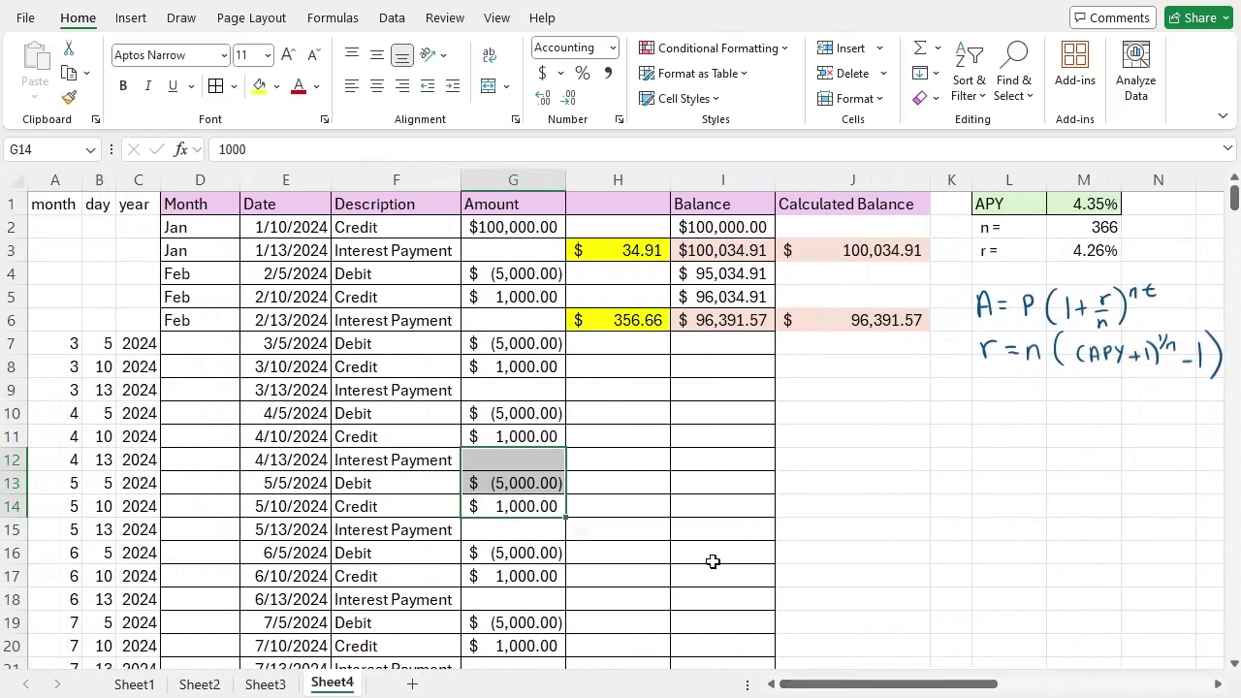
{"action": "left_click", "coordinate": [722, 529]}
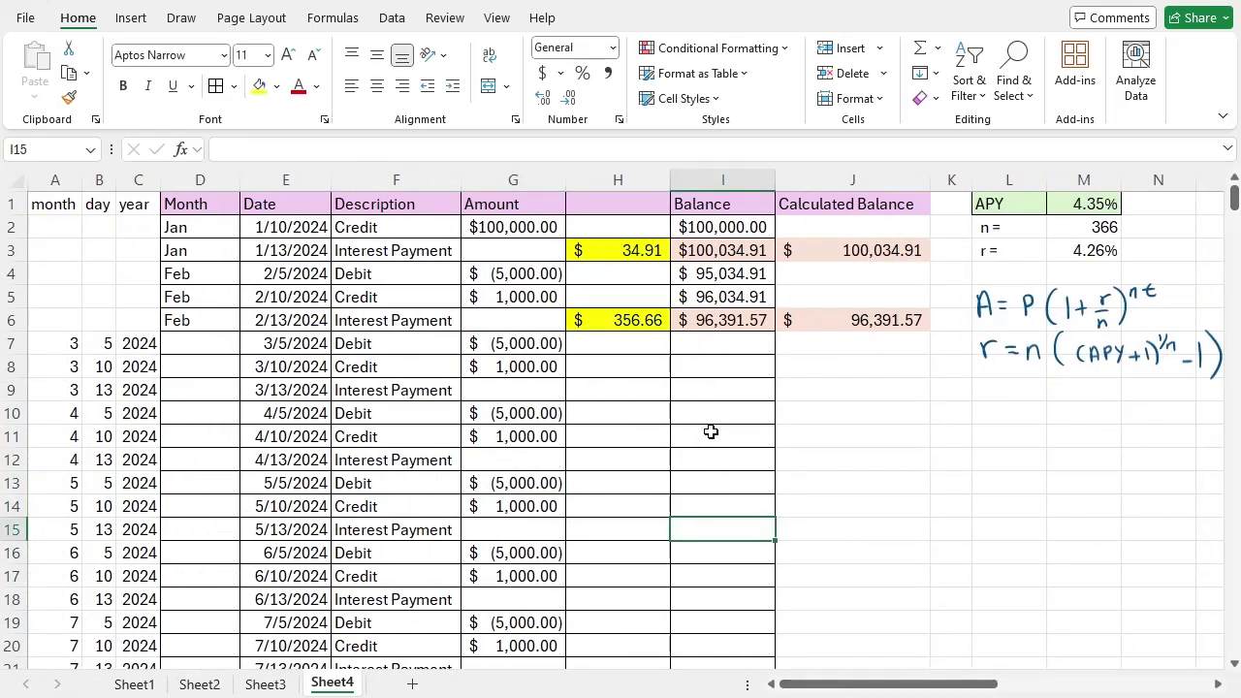
Copy the calculated balance lookup formula from J6 to the March through June interest payment rows: J9, J12, J15 and J18
{"action": "left_click", "coordinate": [871, 316]}
{"action": "key", "text": "ctrl+c"}
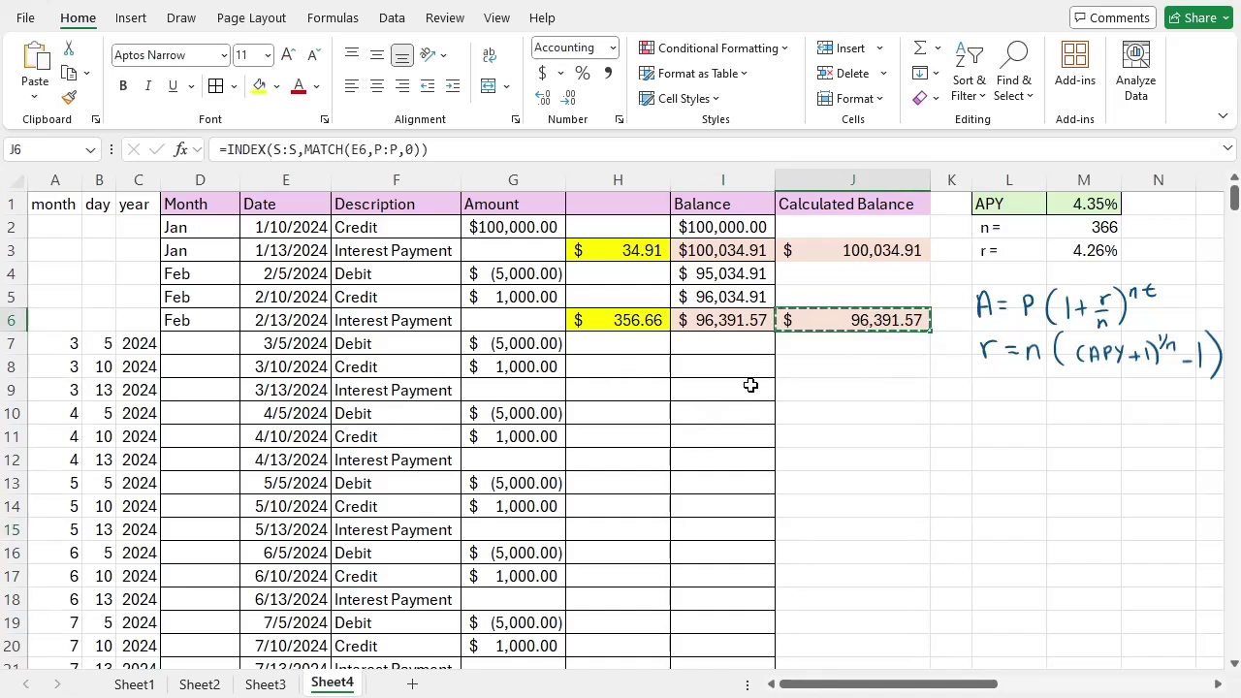
{"action": "left_click", "coordinate": [806, 387]}
{"action": "key", "text": "ctrl+v"}
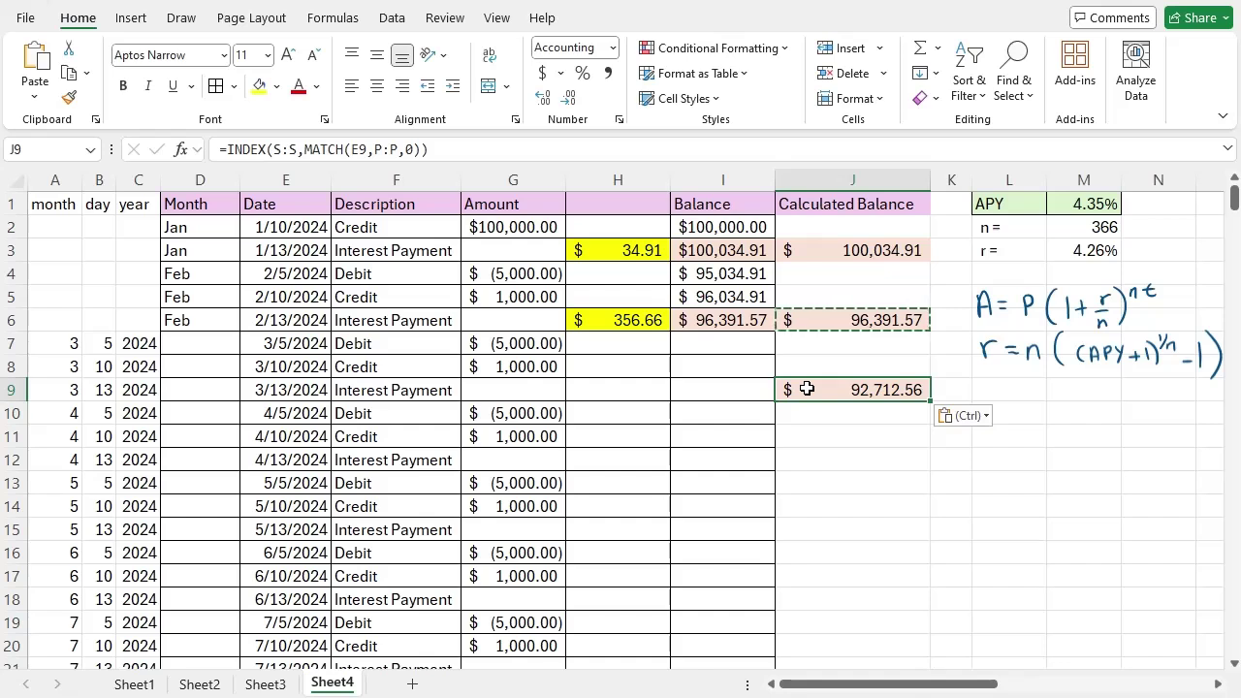
{"action": "left_click", "coordinate": [820, 460]}
{"action": "key", "text": "ctrl+v"}
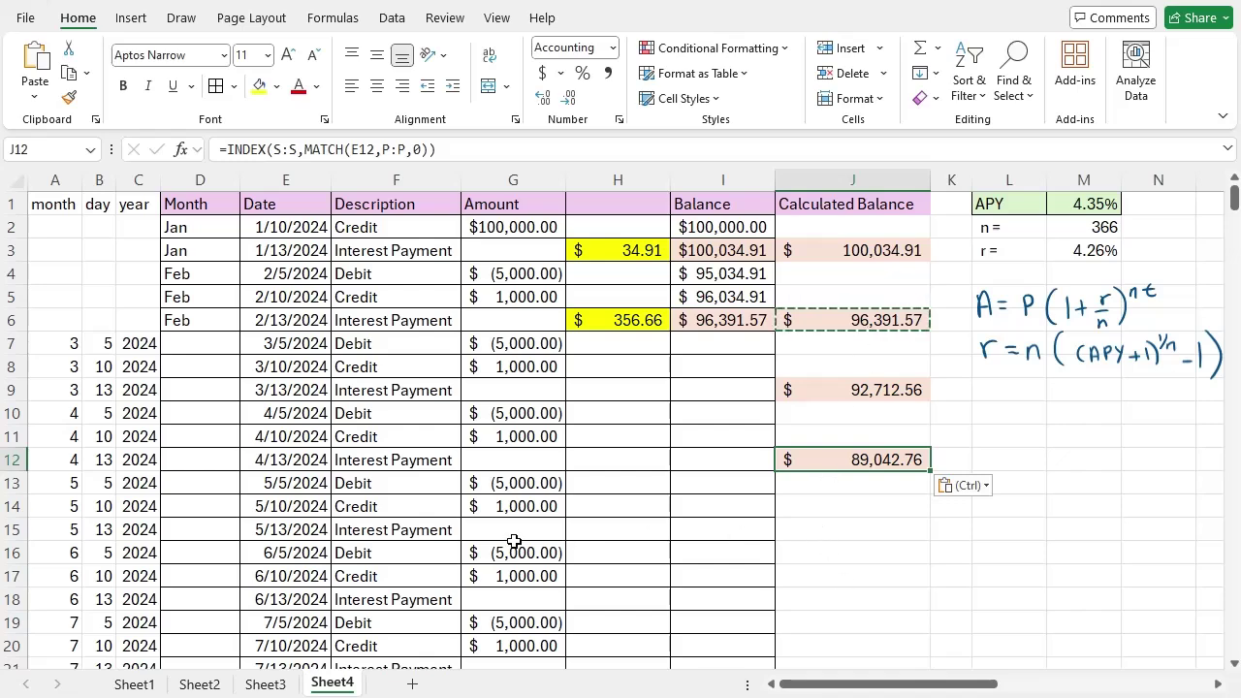
{"action": "left_click", "coordinate": [837, 529]}
{"action": "key", "text": "ctrl+v"}
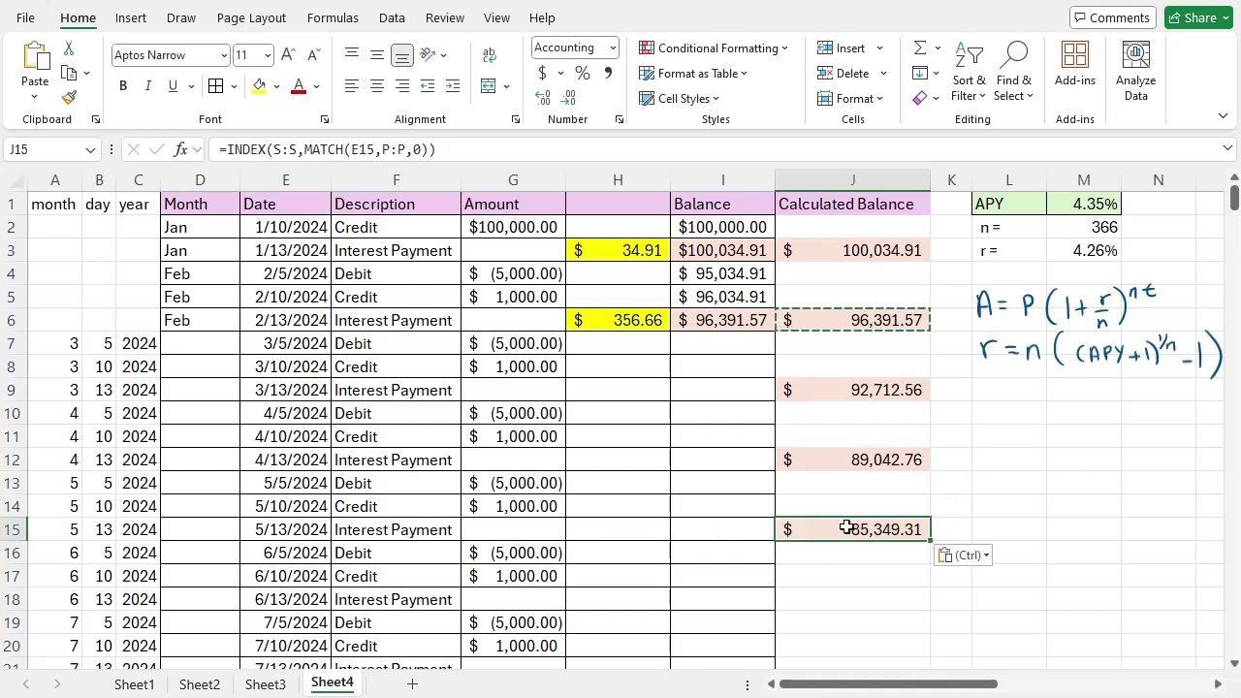
{"action": "scroll", "coordinate": [794, 509], "scroll_direction": "down", "scroll_amount": 3}
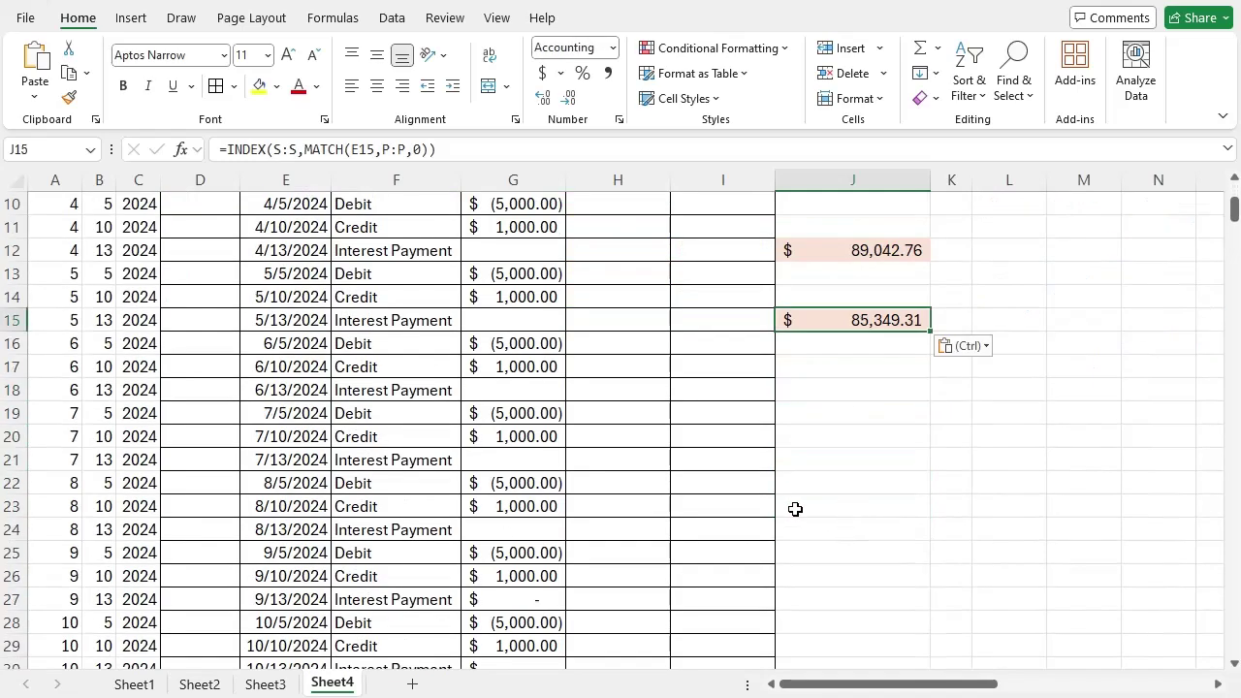
{"action": "left_click", "coordinate": [825, 389]}
{"action": "key", "text": "ctrl+v"}
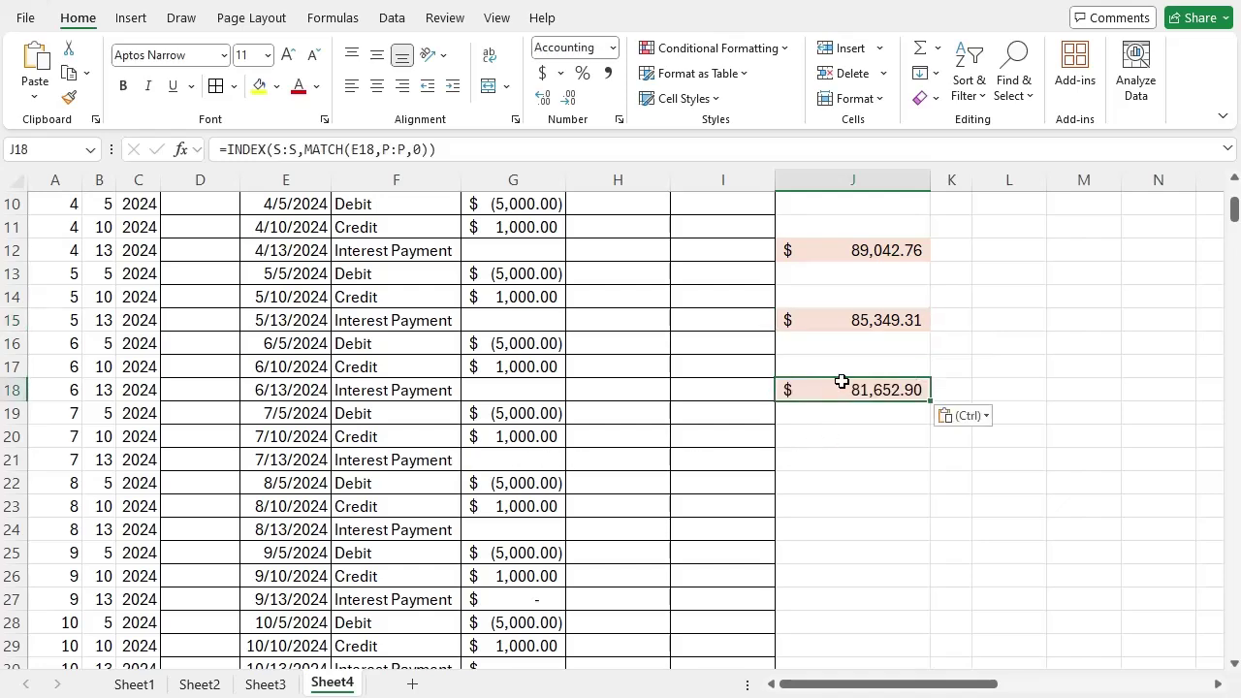
Copy the three-row block J16:J18 into J19 and J22 to calculate the July and August balances
{"action": "left_click_drag", "start_coordinate": [825, 386], "coordinate": [823, 336]}
{"action": "key", "text": "ctrl+c"}
{"action": "left_click", "coordinate": [832, 414]}
{"action": "key", "text": "ctrl+v"}
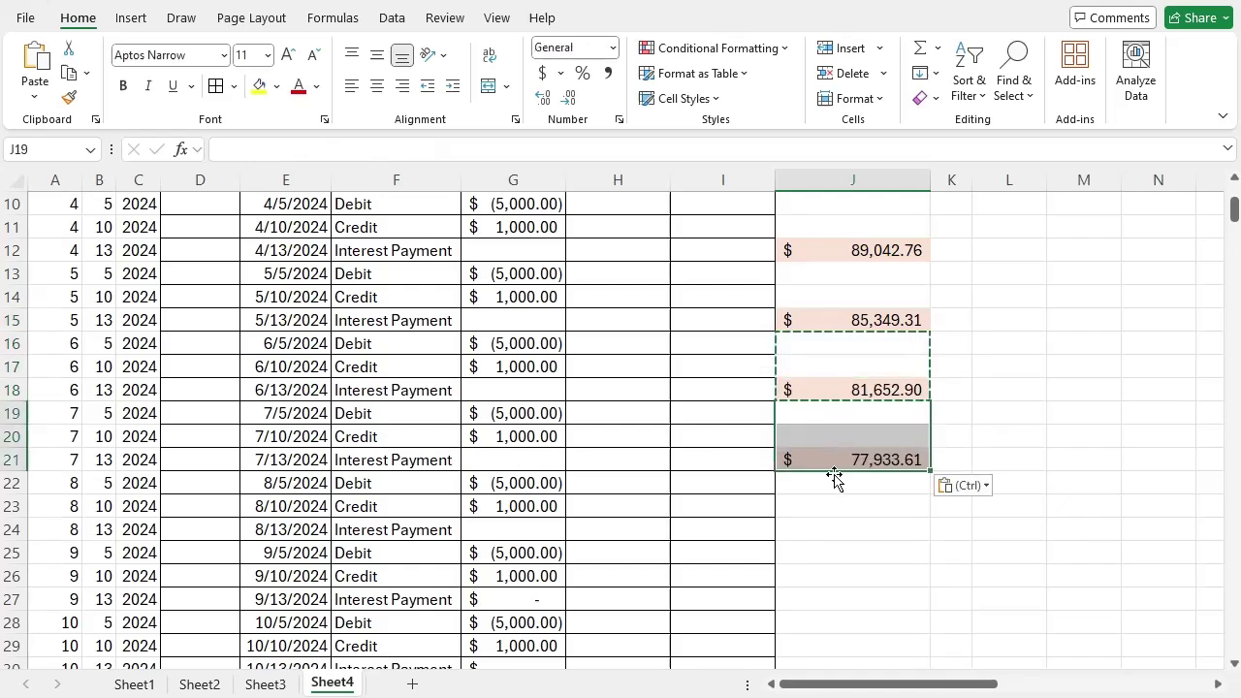
{"action": "left_click", "coordinate": [832, 476]}
{"action": "key", "text": "ctrl+v"}
Paste the same three-row block at J25, J28, J31 and J34 to calculate the September through December balances
{"action": "scroll", "coordinate": [833, 475], "scroll_direction": "down", "scroll_amount": 1}
{"action": "left_click", "coordinate": [831, 482]}
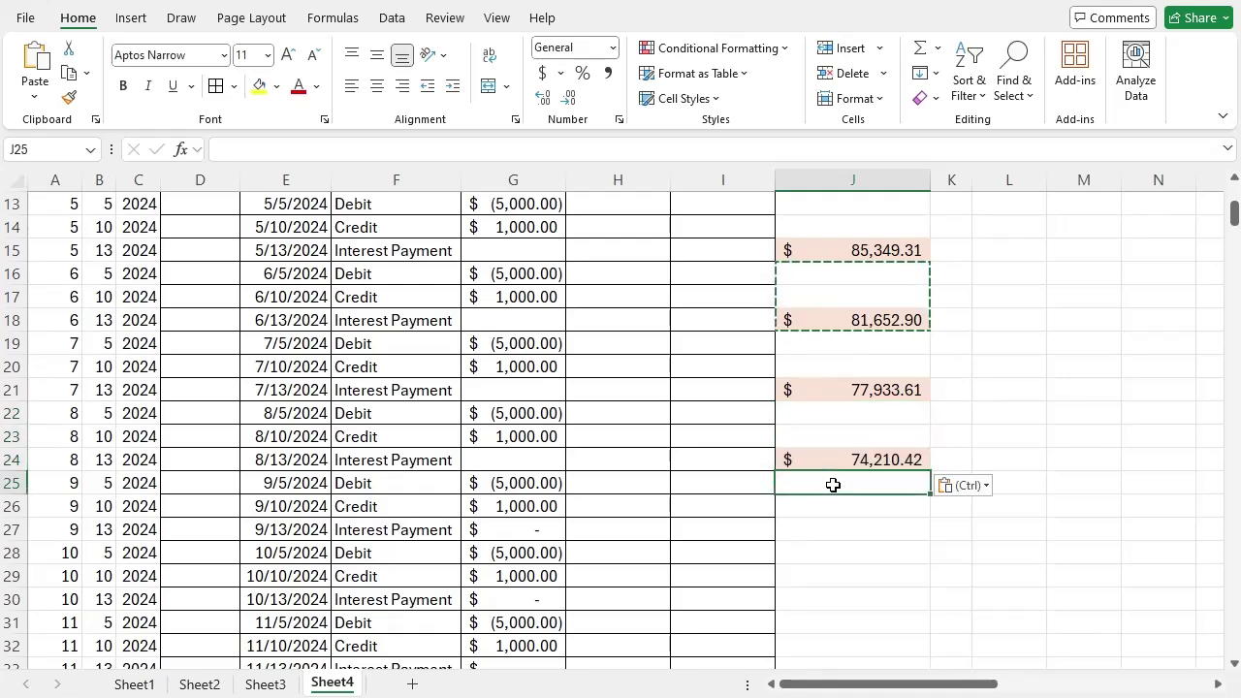
{"action": "key", "text": "ctrl+v"}
{"action": "left_click", "coordinate": [831, 551]}
{"action": "key", "text": "ctrl+v"}
{"action": "scroll", "coordinate": [830, 524], "scroll_direction": "down", "scroll_amount": 2}
{"action": "left_click", "coordinate": [829, 482]}
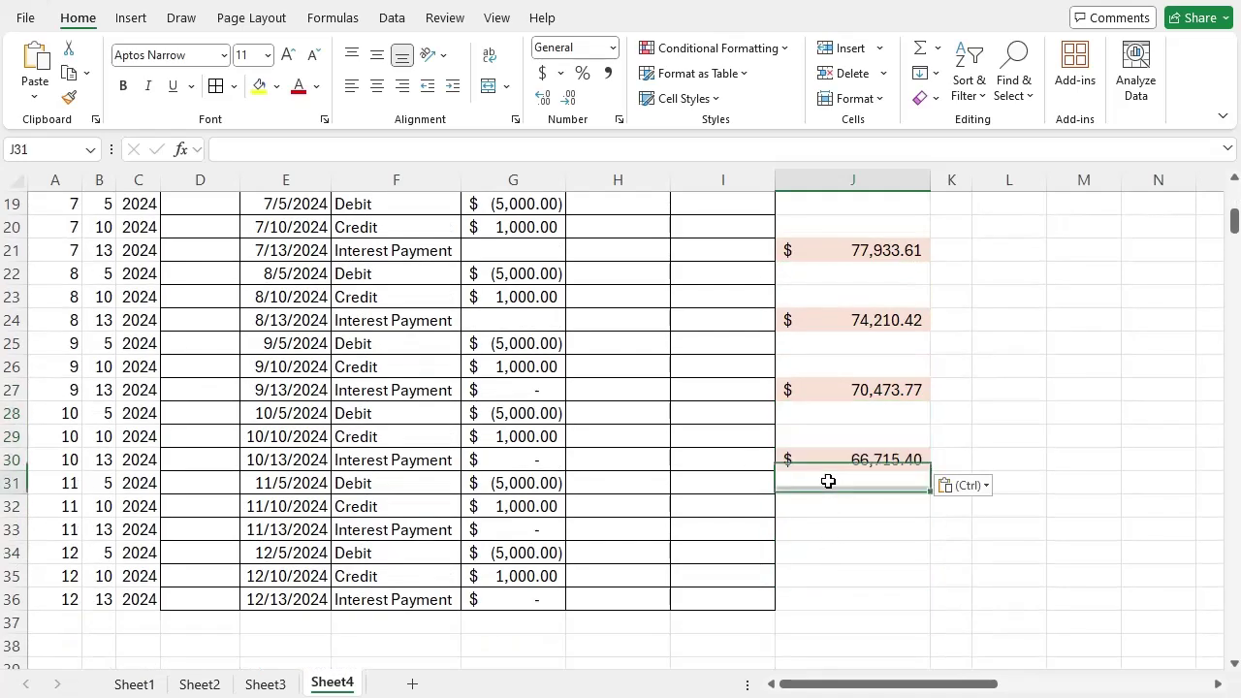
{"action": "key", "text": "ctrl+v"}
{"action": "left_click", "coordinate": [829, 551]}
{"action": "key", "text": "ctrl+v"}
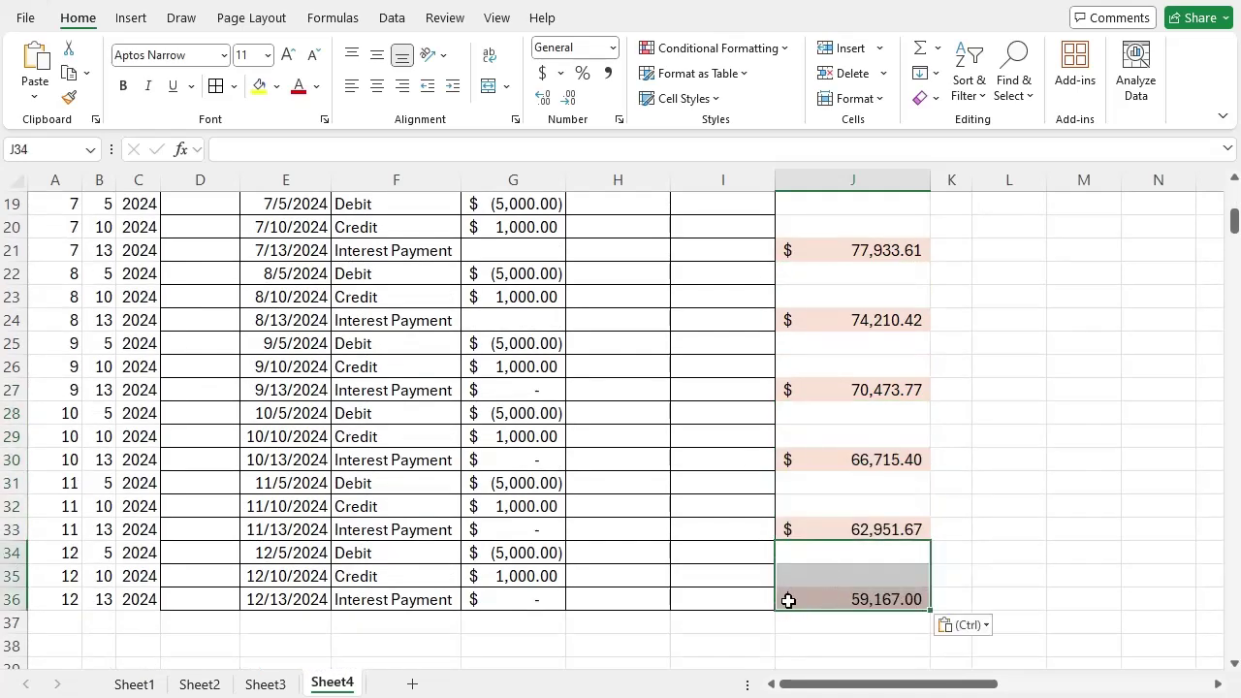
Enter the header "interest payment" in H1 and widen column H to fit it
{"action": "scroll", "coordinate": [789, 587], "scroll_direction": "up", "scroll_amount": 5}
{"action": "scroll", "coordinate": [790, 398], "scroll_direction": "up", "scroll_amount": 1}
{"action": "left_click", "coordinate": [667, 388]}
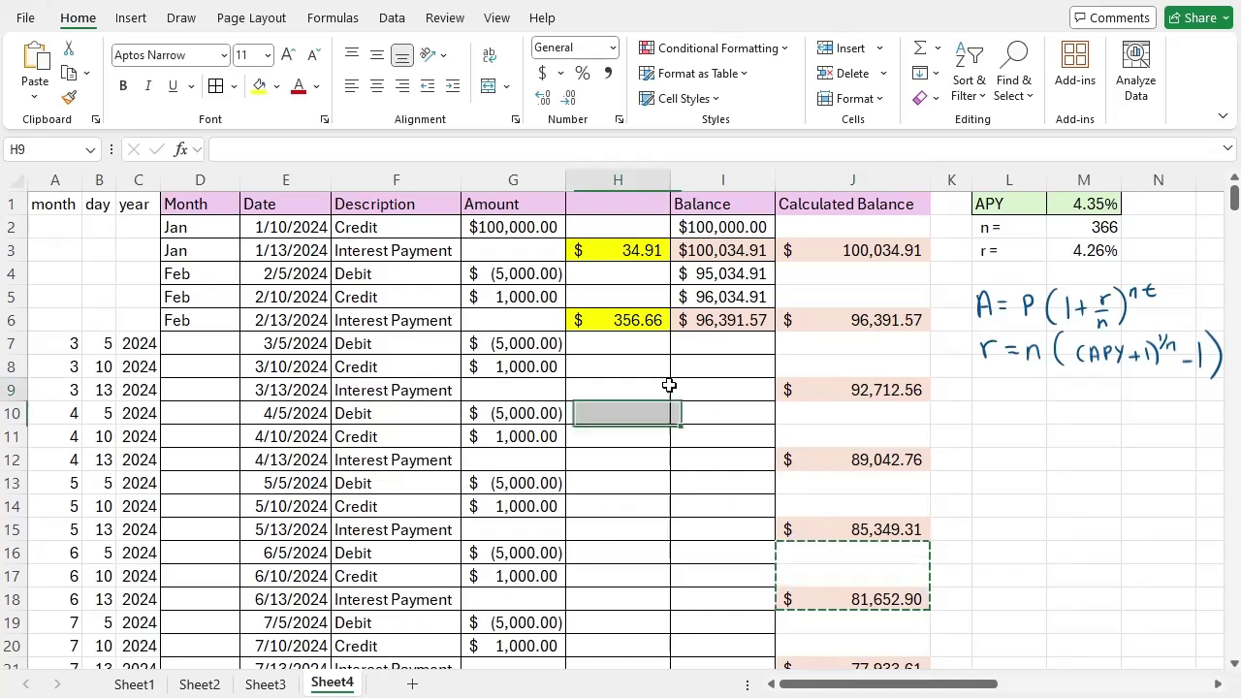
{"action": "left_click_drag", "start_coordinate": [668, 385], "coordinate": [637, 382]}
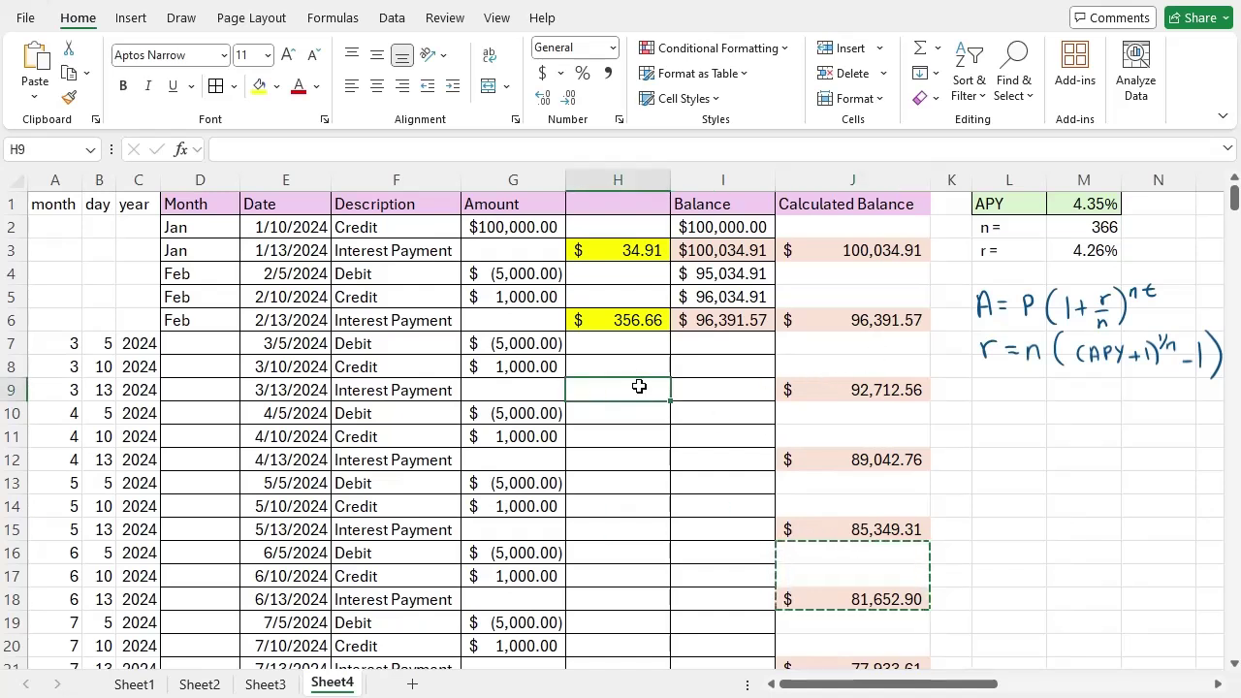
{"action": "left_click", "coordinate": [585, 210]}
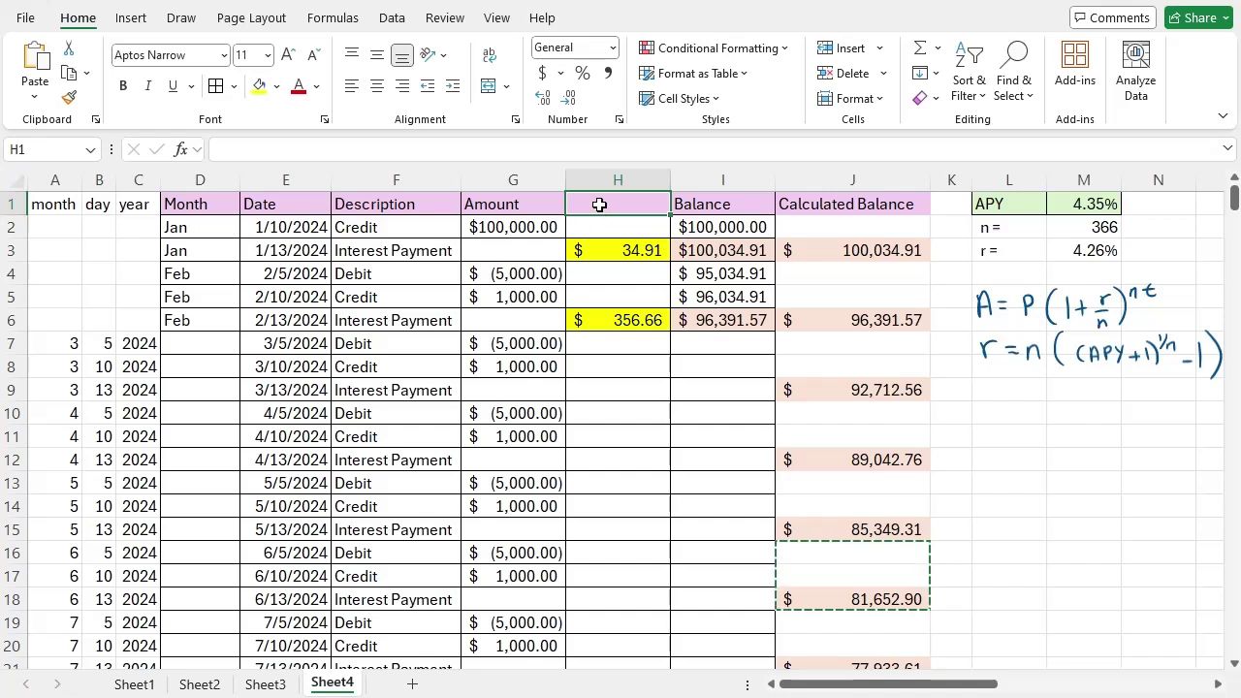
{"action": "double_click", "coordinate": [599, 204]}
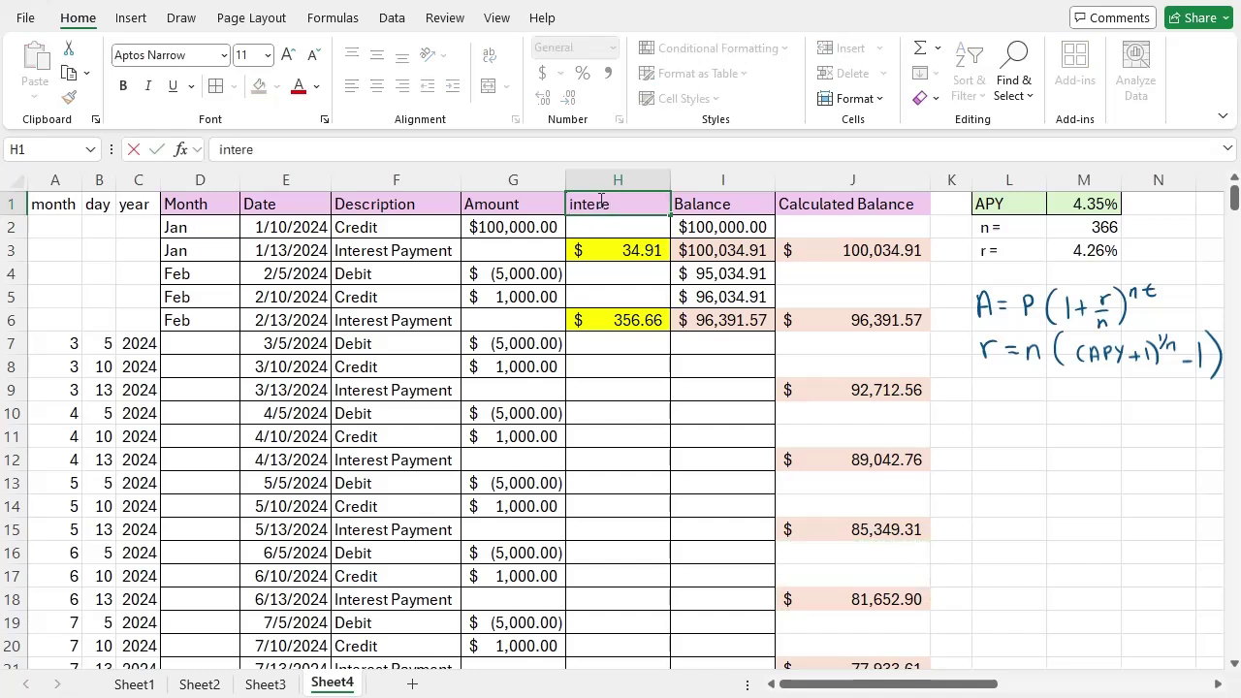
{"action": "type", "text": "ment"}
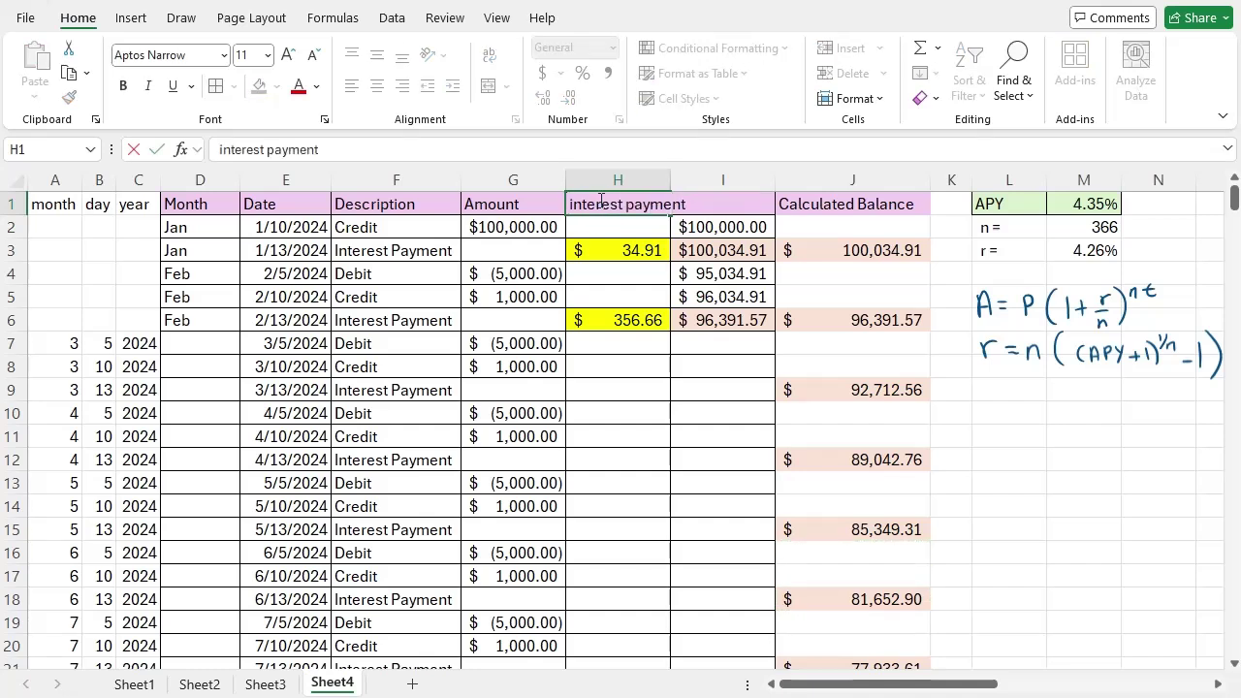
{"action": "key", "text": "Return"}
{"action": "left_click_drag", "start_coordinate": [670, 180], "coordinate": [692, 181]}
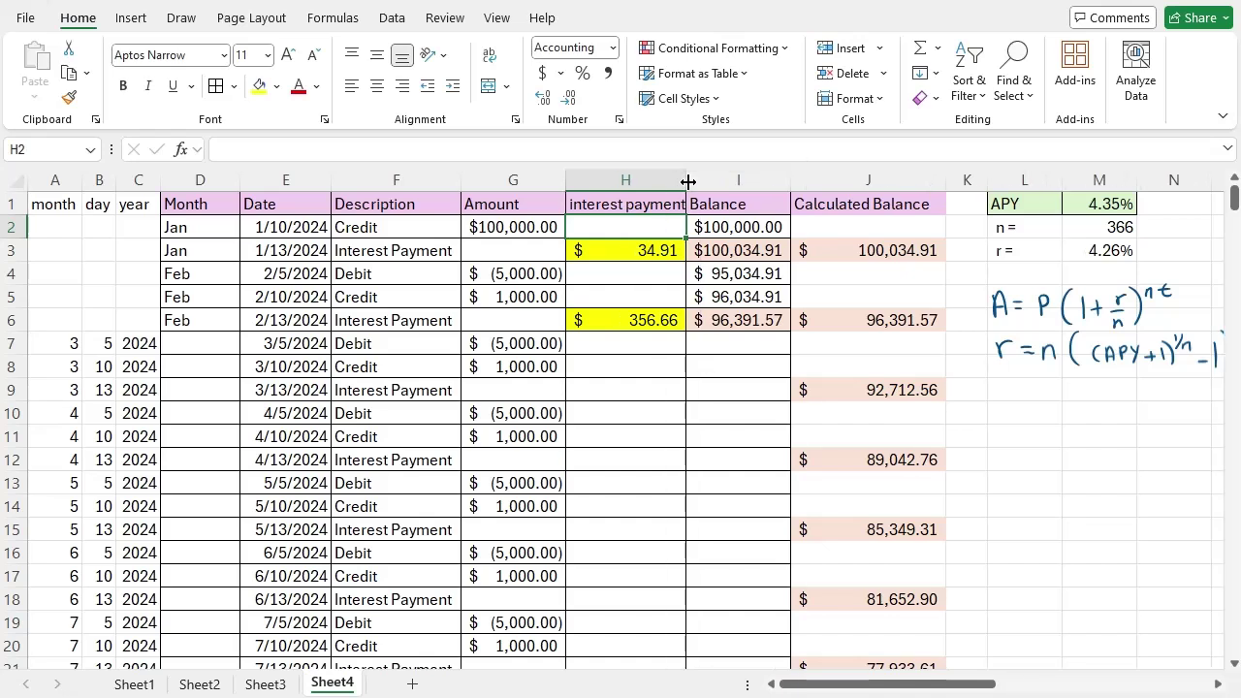
Calculate the March interest payment in H9 with =J9-J6-SUM(G7:G9)
{"action": "left_click", "coordinate": [637, 405]}
{"action": "left_click", "coordinate": [645, 381]}
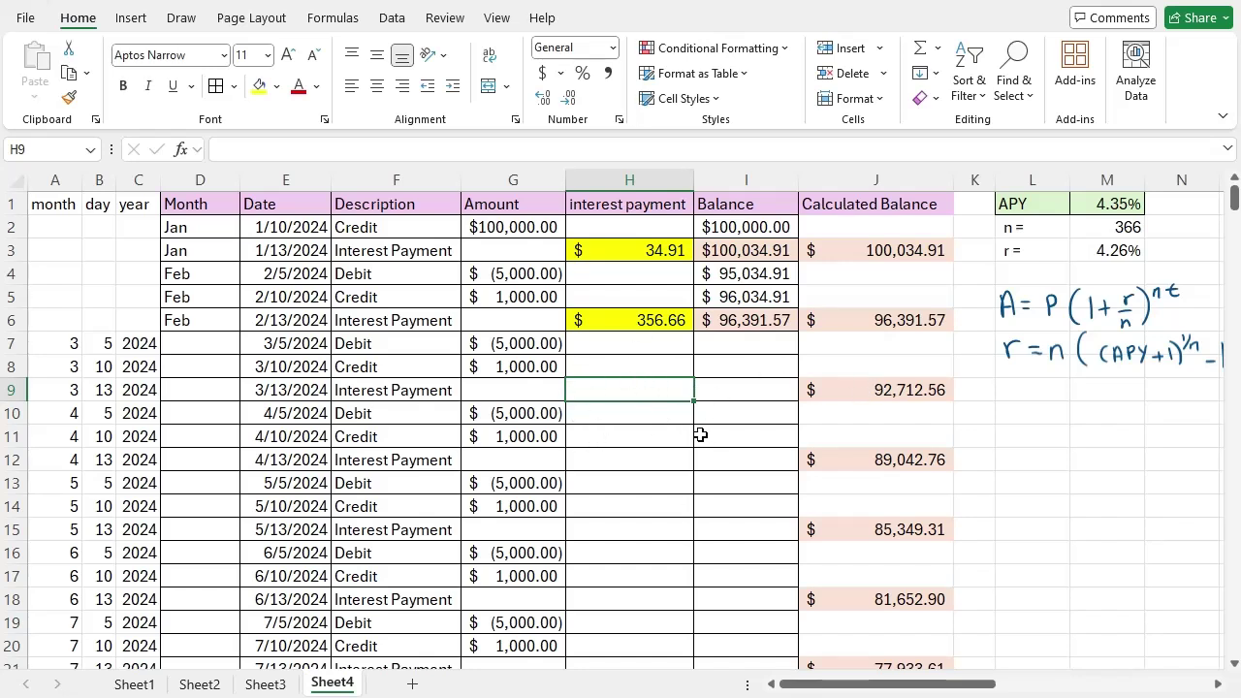
{"action": "type", "text": "="}
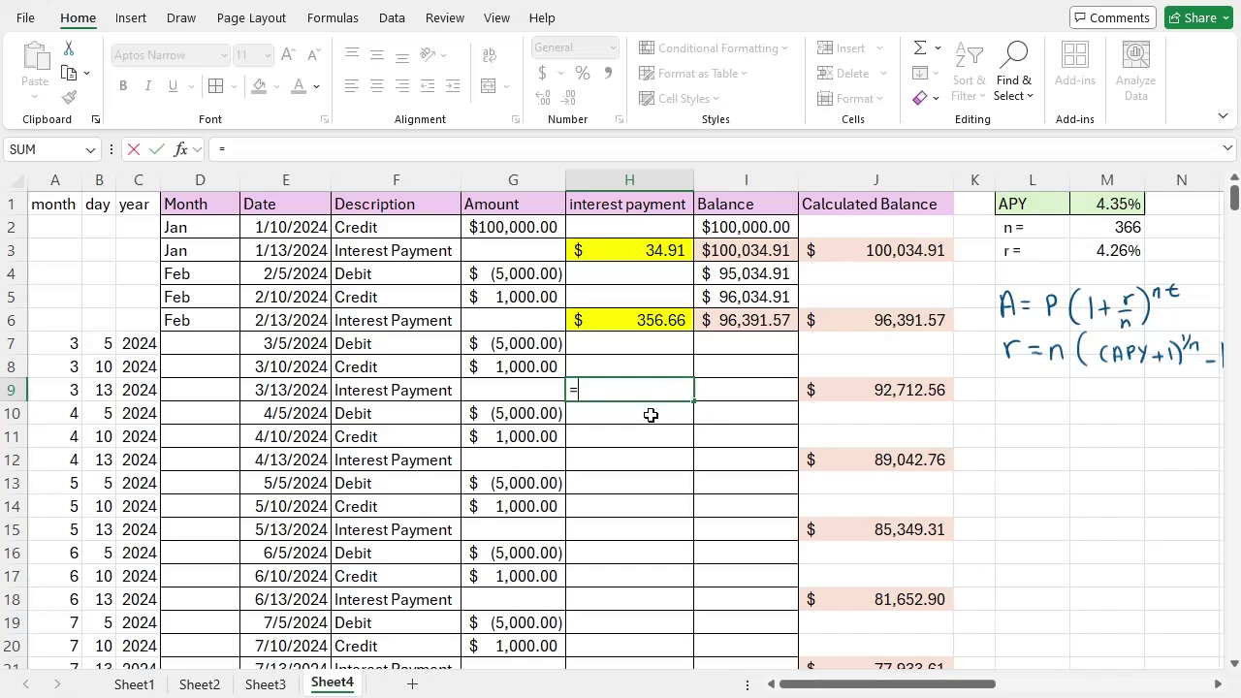
{"action": "left_click", "coordinate": [878, 388]}
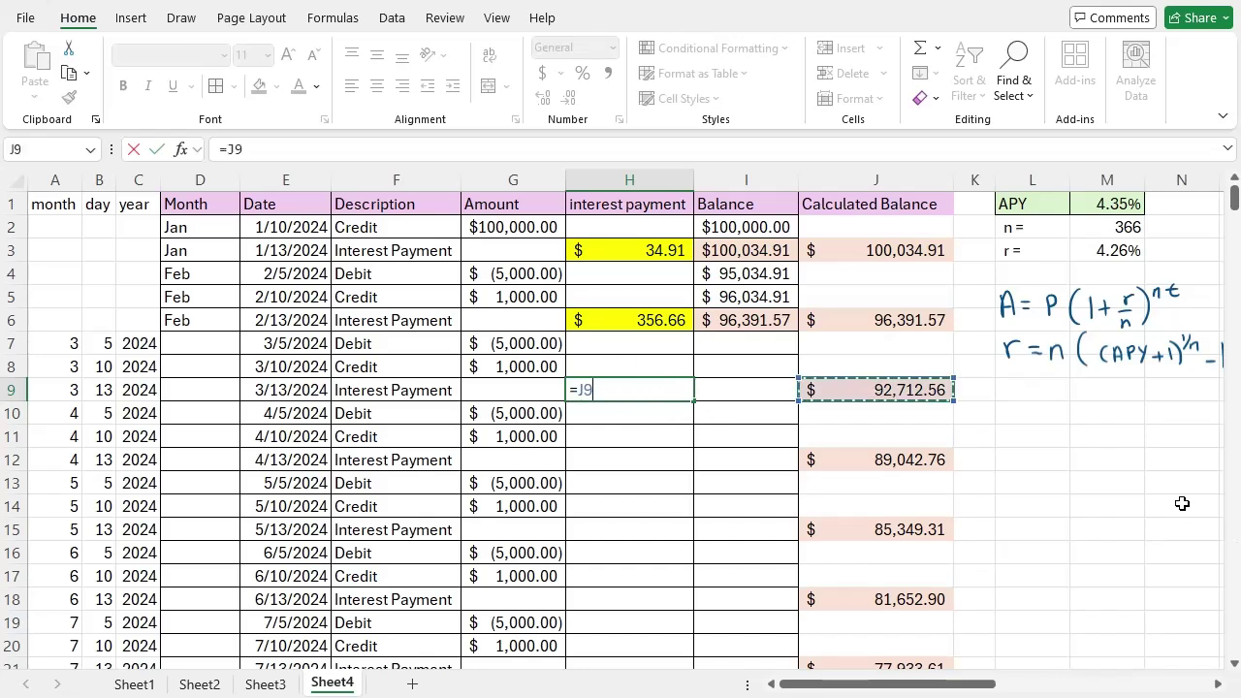
{"action": "type", "text": "-"}
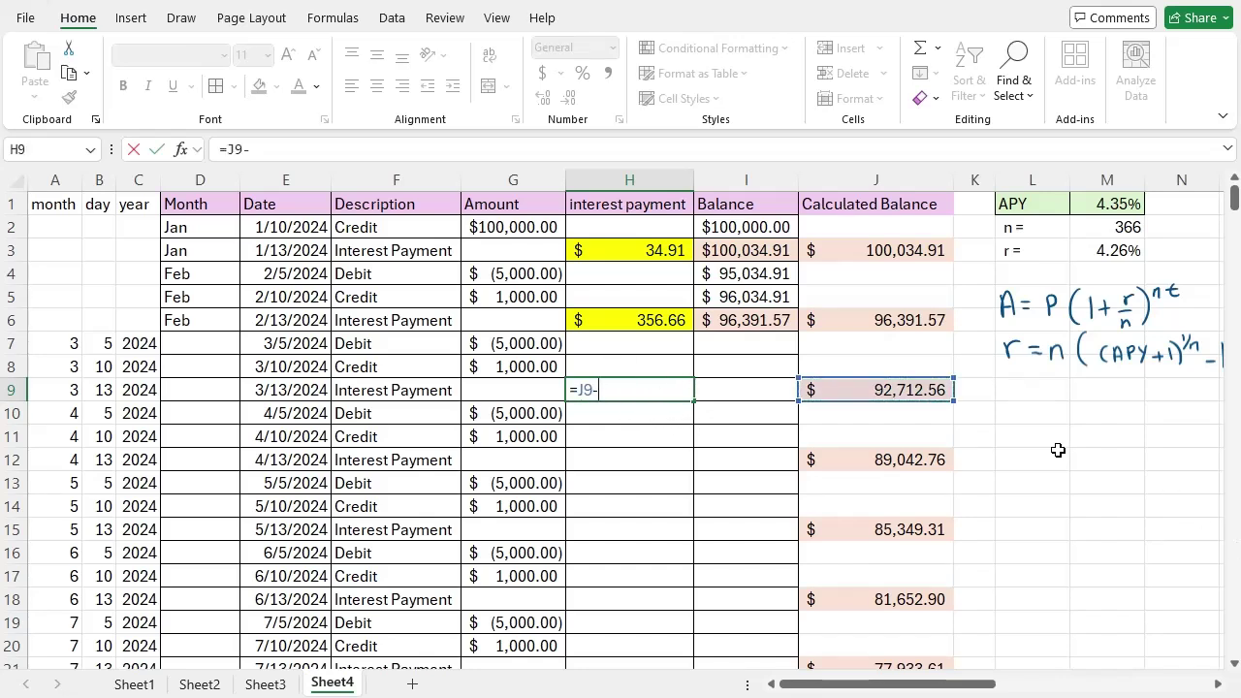
{"action": "left_click", "coordinate": [916, 324]}
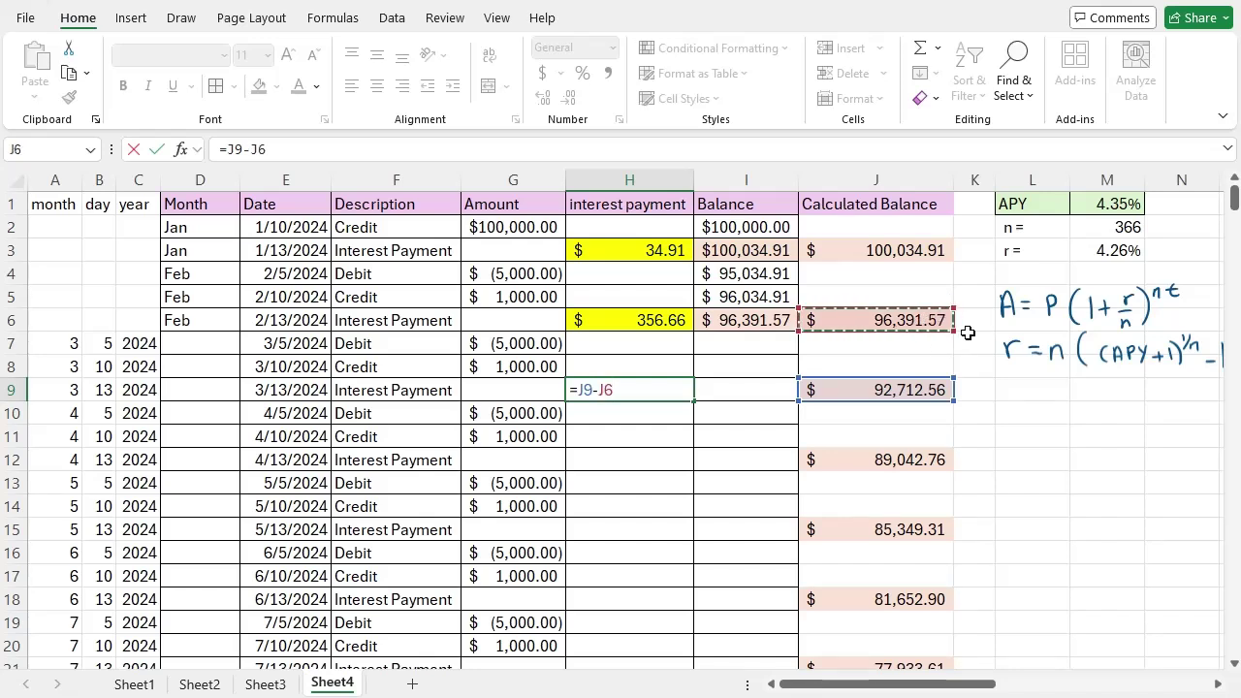
{"action": "type", "text": "-"}
{"action": "type", "text": "sum("}
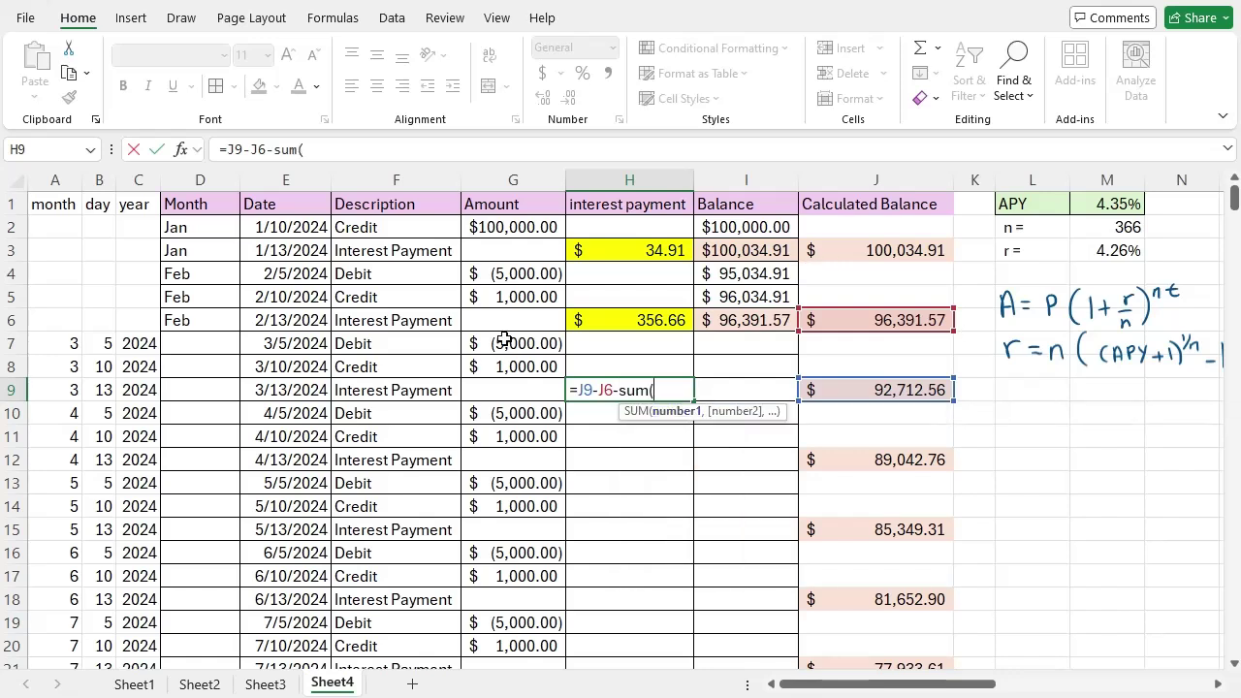
{"action": "left_click_drag", "start_coordinate": [504, 341], "coordinate": [513, 378]}
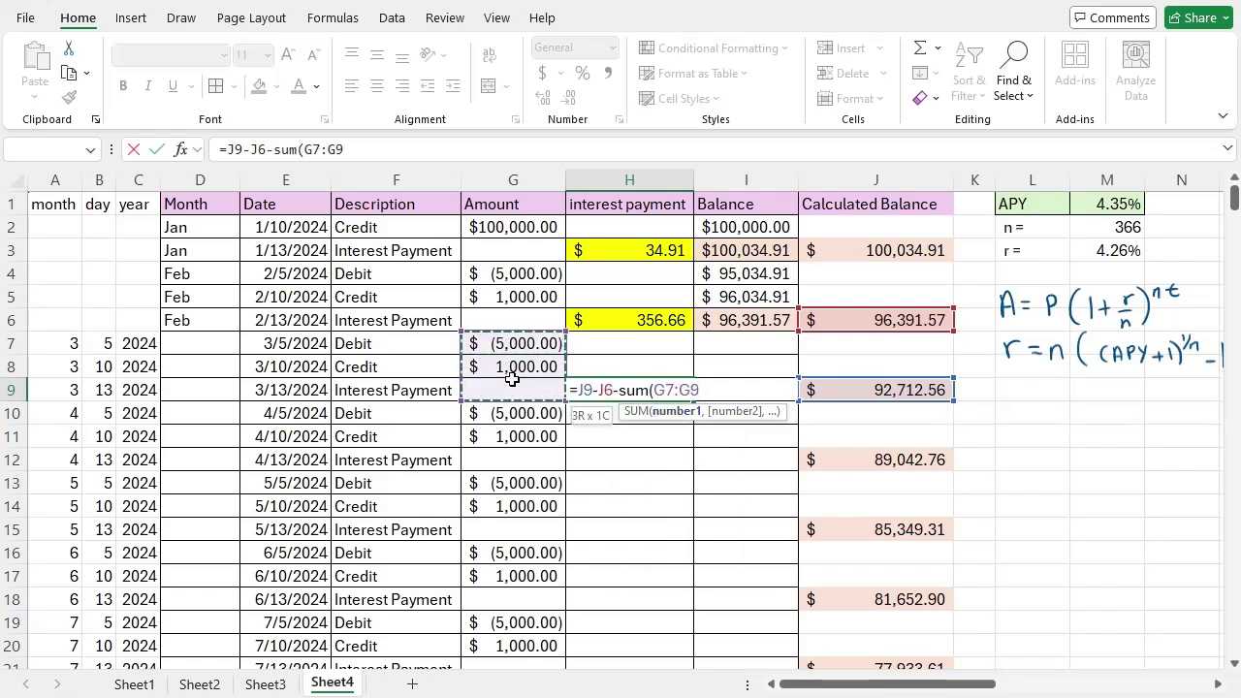
{"action": "key", "text": "Return"}
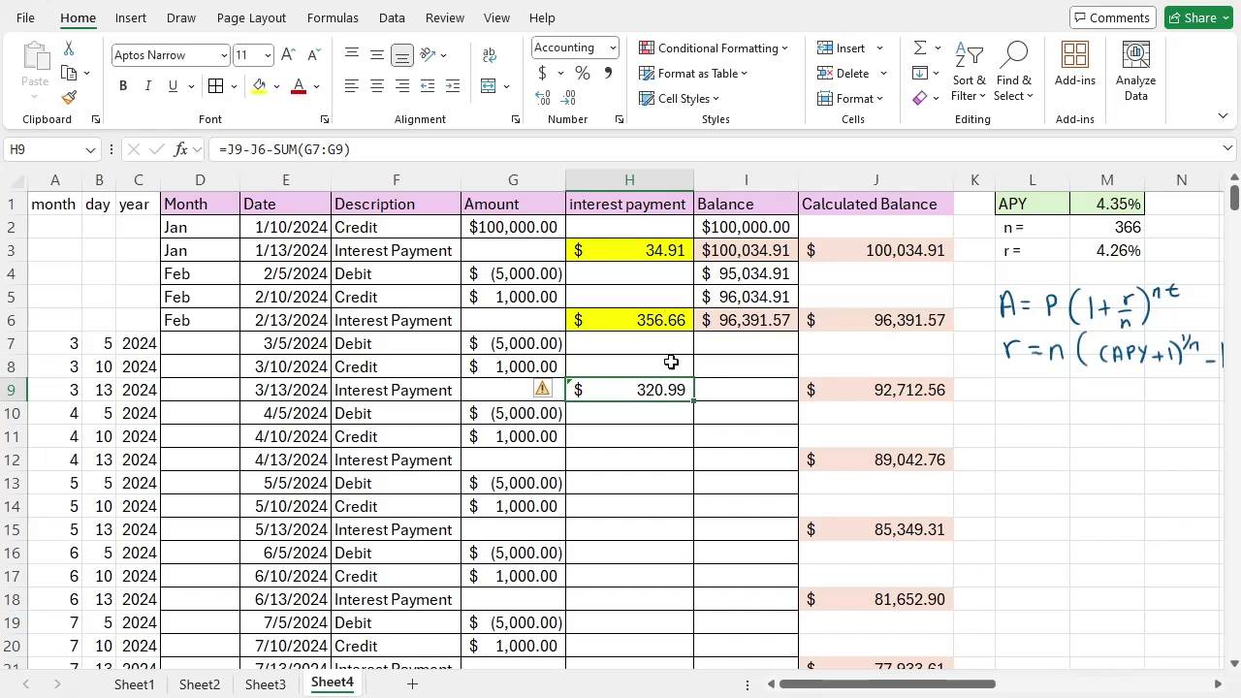
Copy the three-row block H7:H9 into H10, H13 and H16 to calculate the April through June interest
{"action": "left_click", "coordinate": [679, 411]}
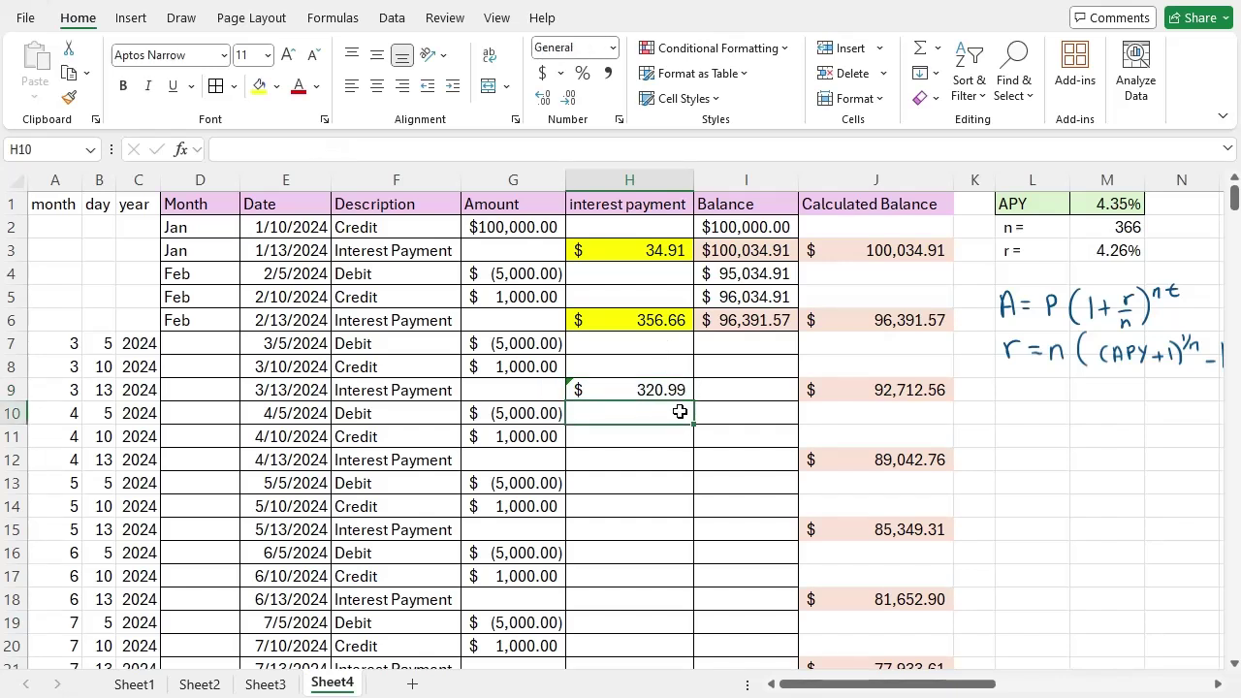
{"action": "double_click", "coordinate": [679, 411]}
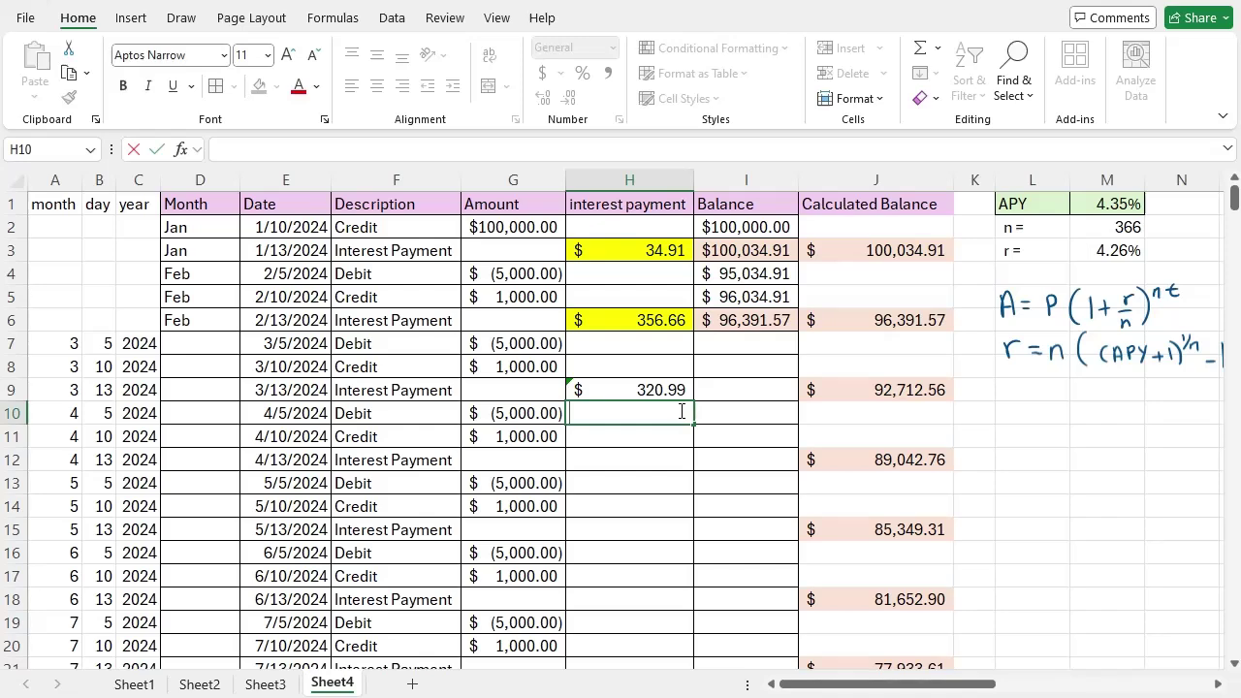
{"action": "left_click_drag", "start_coordinate": [653, 339], "coordinate": [656, 386]}
{"action": "key", "text": "ctrl+c"}
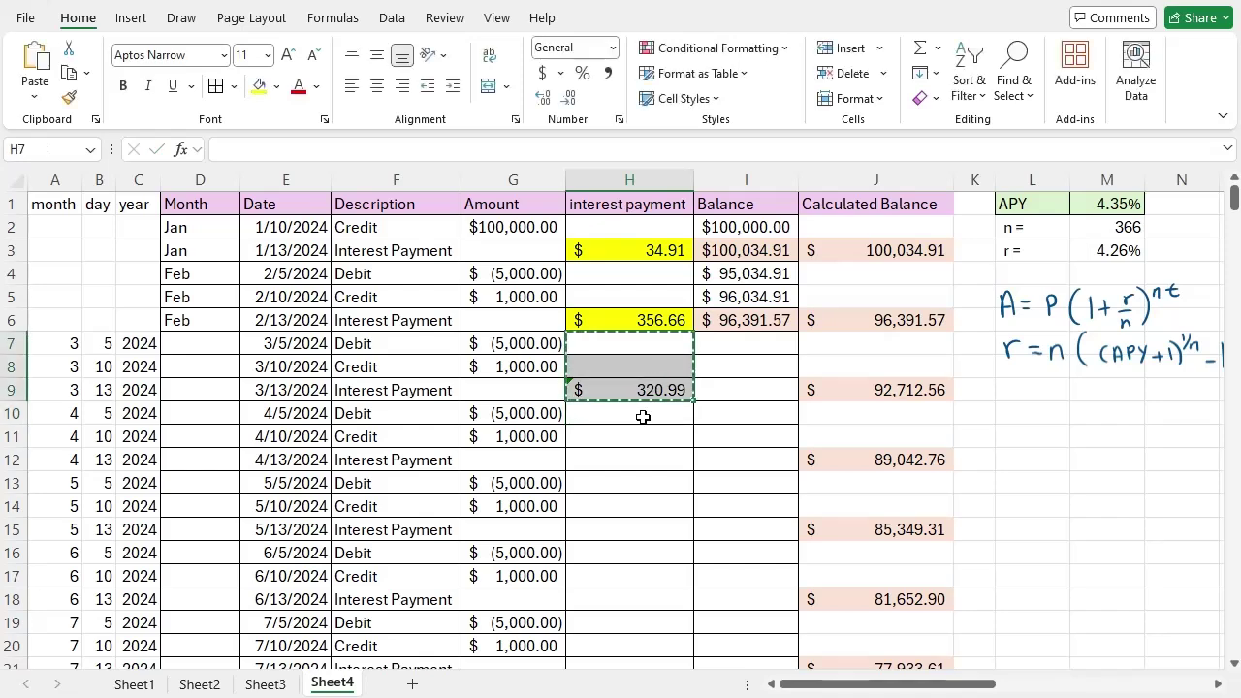
{"action": "left_click", "coordinate": [642, 417]}
{"action": "key", "text": "ctrl+v"}
{"action": "left_click", "coordinate": [625, 484]}
{"action": "key", "text": "ctrl+v"}
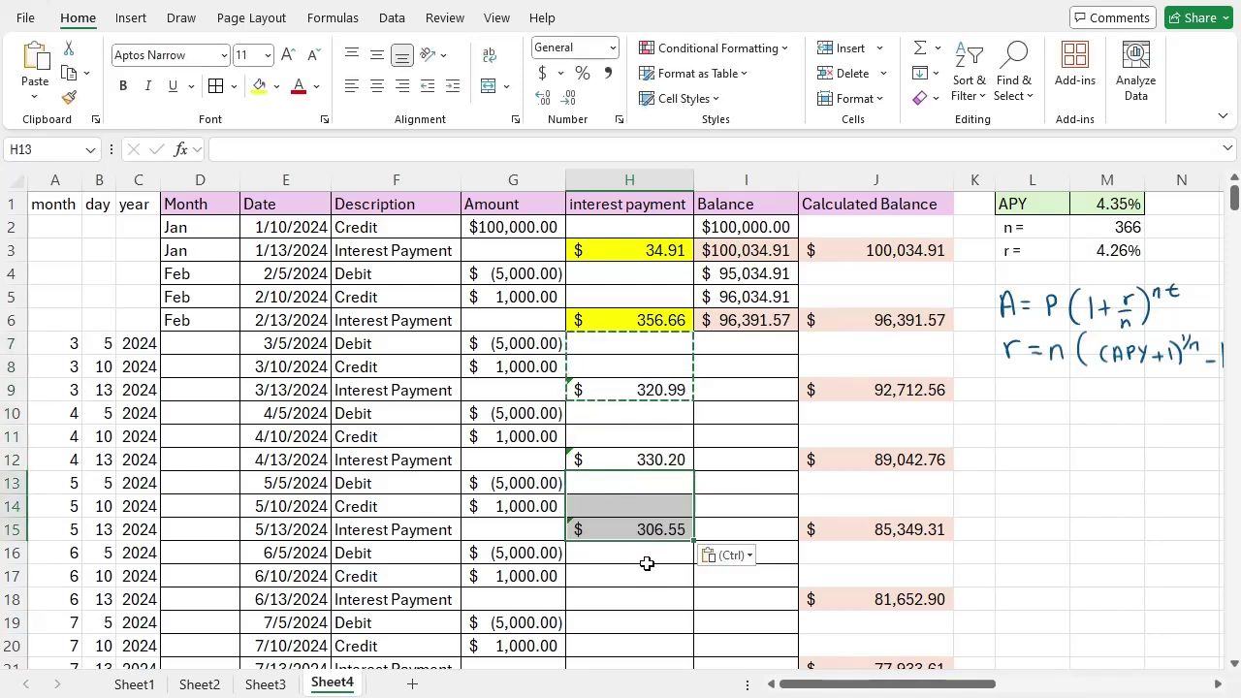
{"action": "left_click", "coordinate": [644, 556]}
{"action": "key", "text": "ctrl+v"}
Paste the same interest block at H19, H22 and H25 for July through September
{"action": "scroll", "coordinate": [659, 523], "scroll_direction": "down", "scroll_amount": 2}
{"action": "left_click", "coordinate": [671, 493]}
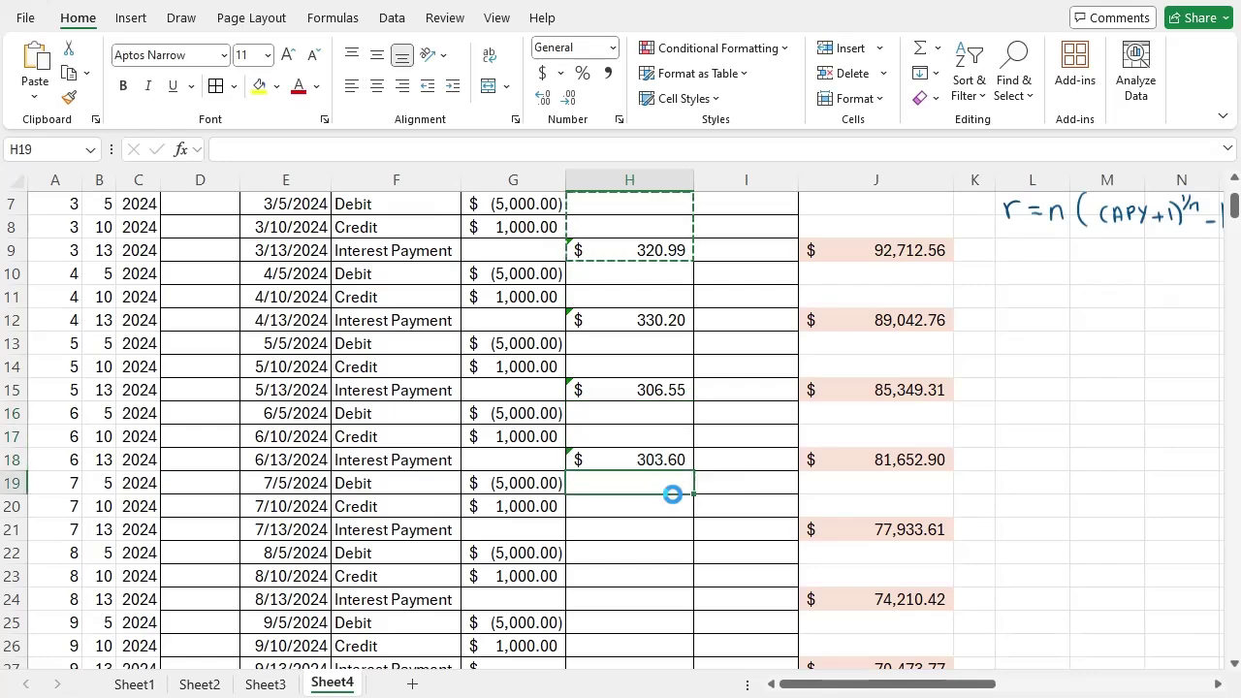
{"action": "key", "text": "ctrl+v"}
{"action": "left_click", "coordinate": [660, 554]}
{"action": "key", "text": "ctrl+v"}
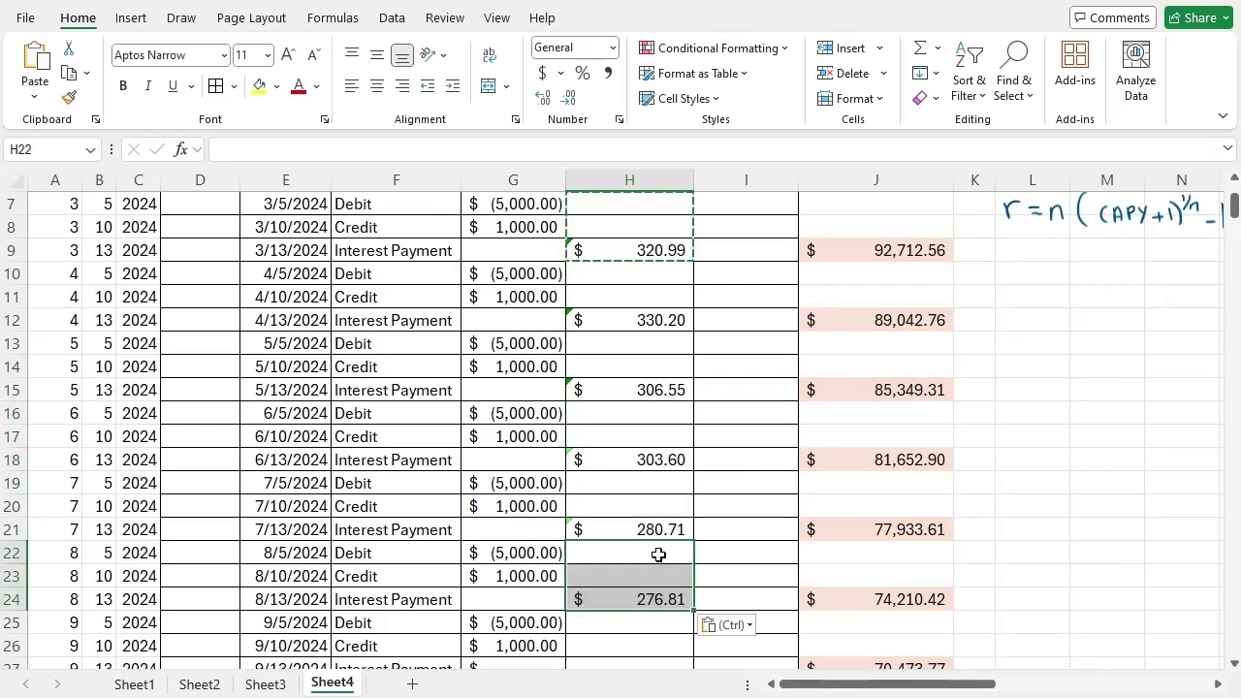
{"action": "scroll", "coordinate": [658, 555], "scroll_direction": "down", "scroll_amount": 2}
{"action": "left_click", "coordinate": [659, 481]}
{"action": "key", "text": "ctrl+v"}
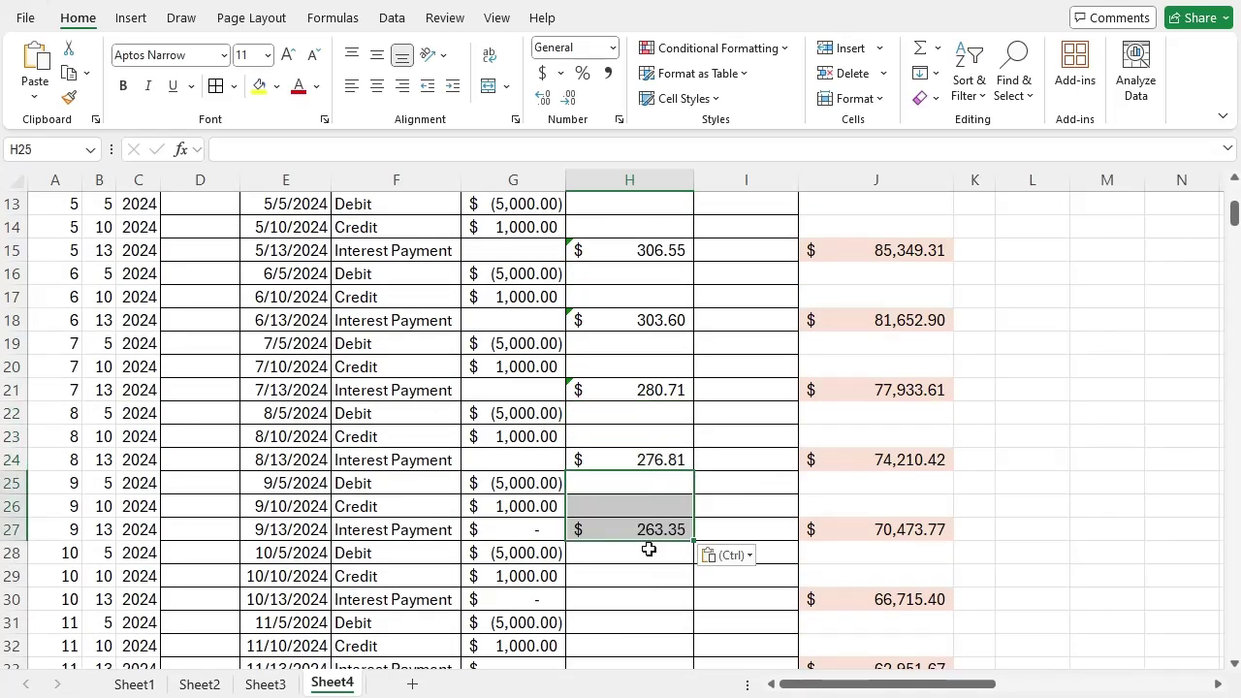
Paste the interest block at H28, H31 and H34 for October through December
{"action": "left_click", "coordinate": [649, 548]}
{"action": "key", "text": "ctrl+v"}
{"action": "scroll", "coordinate": [657, 530], "scroll_direction": "down", "scroll_amount": 2}
{"action": "left_click", "coordinate": [649, 483]}
{"action": "key", "text": "ctrl+v"}
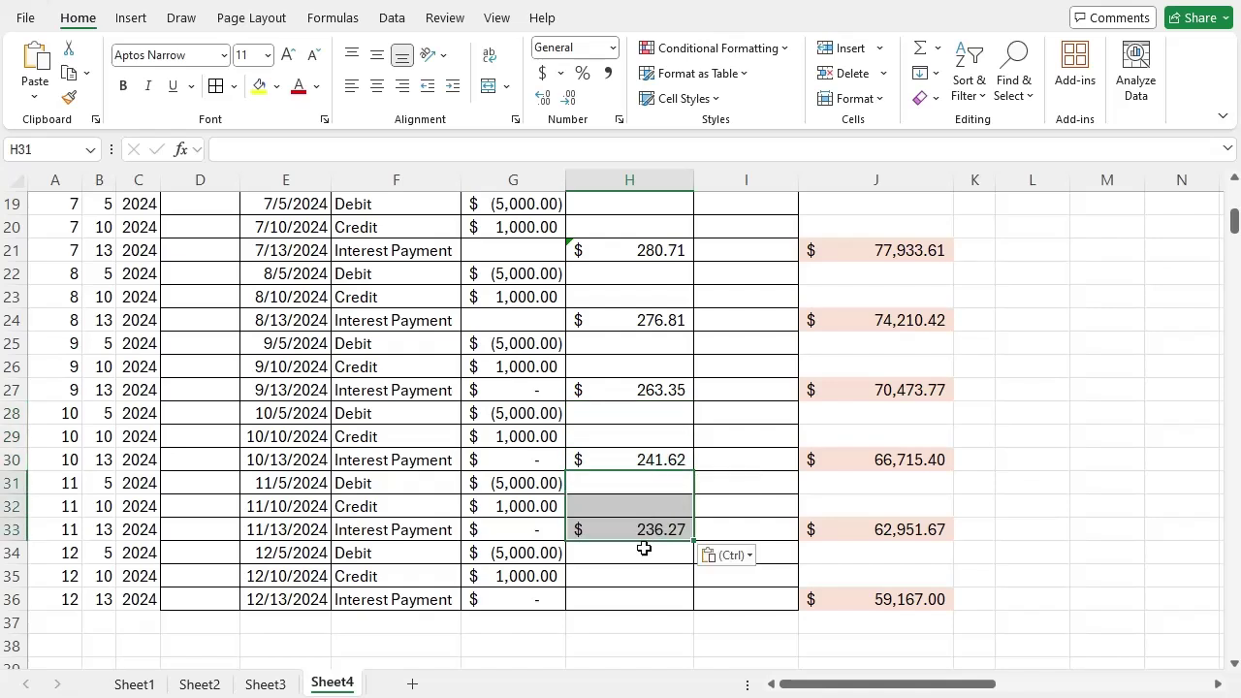
{"action": "left_click", "coordinate": [643, 552]}
{"action": "key", "text": "ctrl+v"}
Examine the December interest formula in H36, the March credit and balance, and the final calculated balance in J36
{"action": "left_click", "coordinate": [649, 594]}
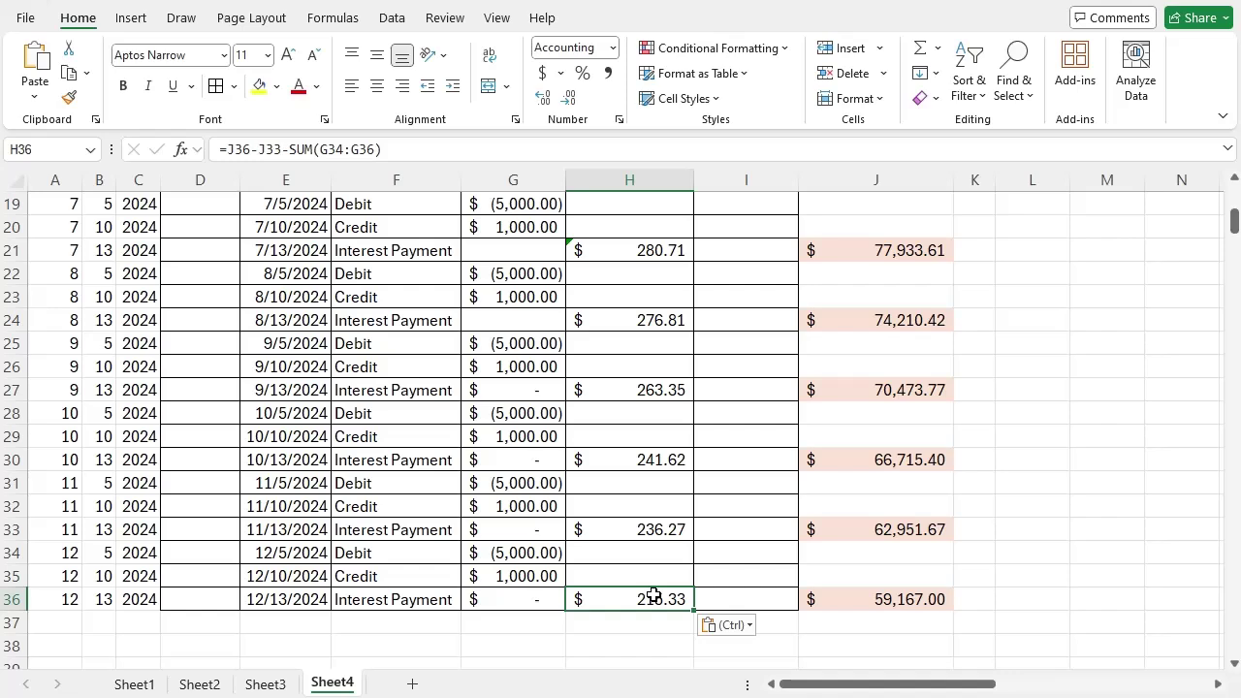
{"action": "scroll", "coordinate": [725, 571], "scroll_direction": "up", "scroll_amount": 6}
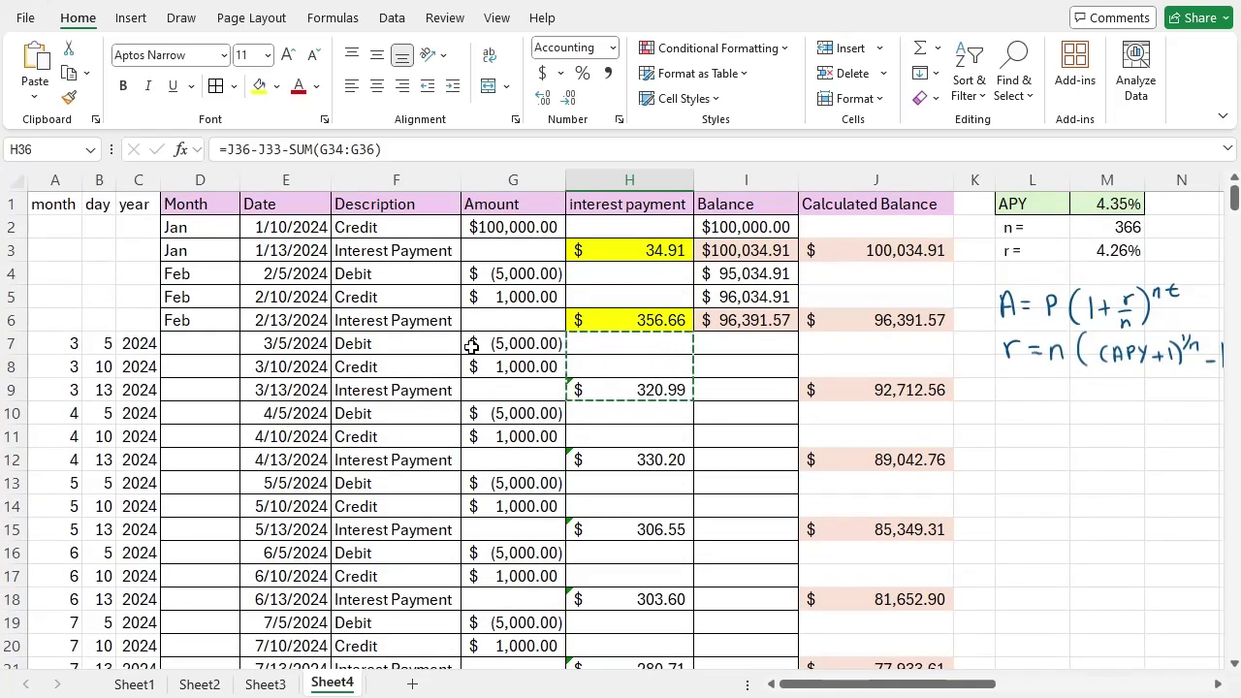
{"action": "left_click", "coordinate": [510, 372]}
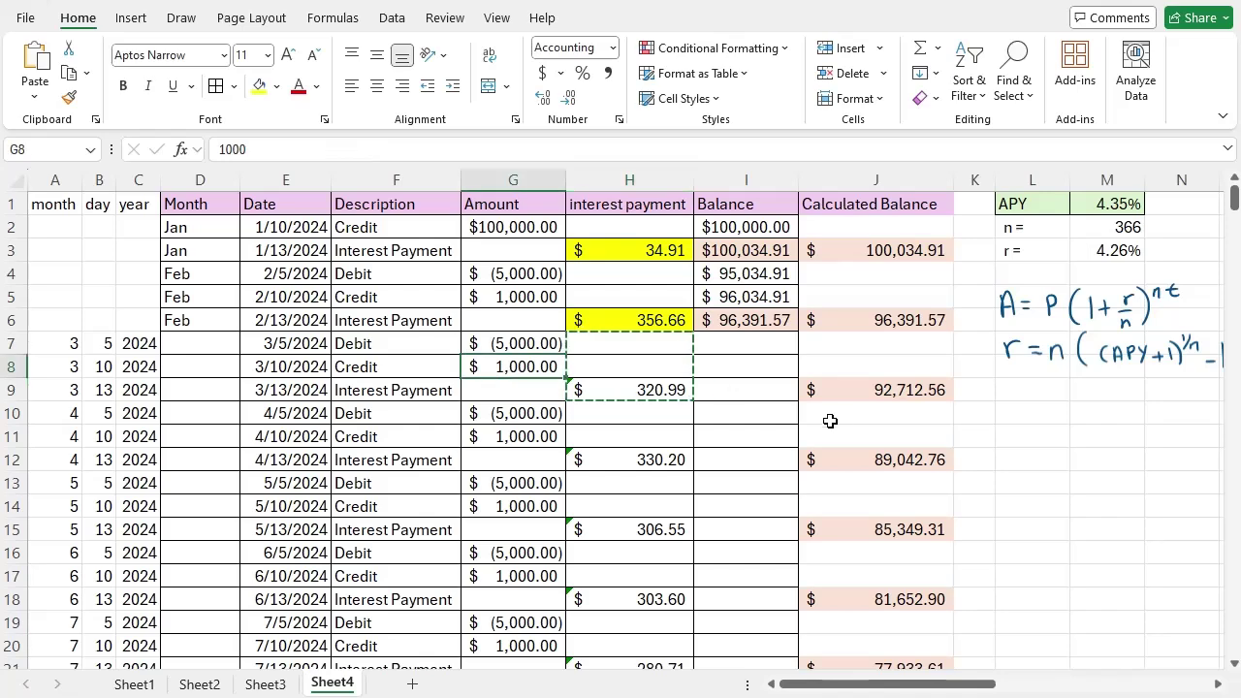
{"action": "left_click", "coordinate": [860, 390]}
{"action": "double_click", "coordinate": [1018, 391]}
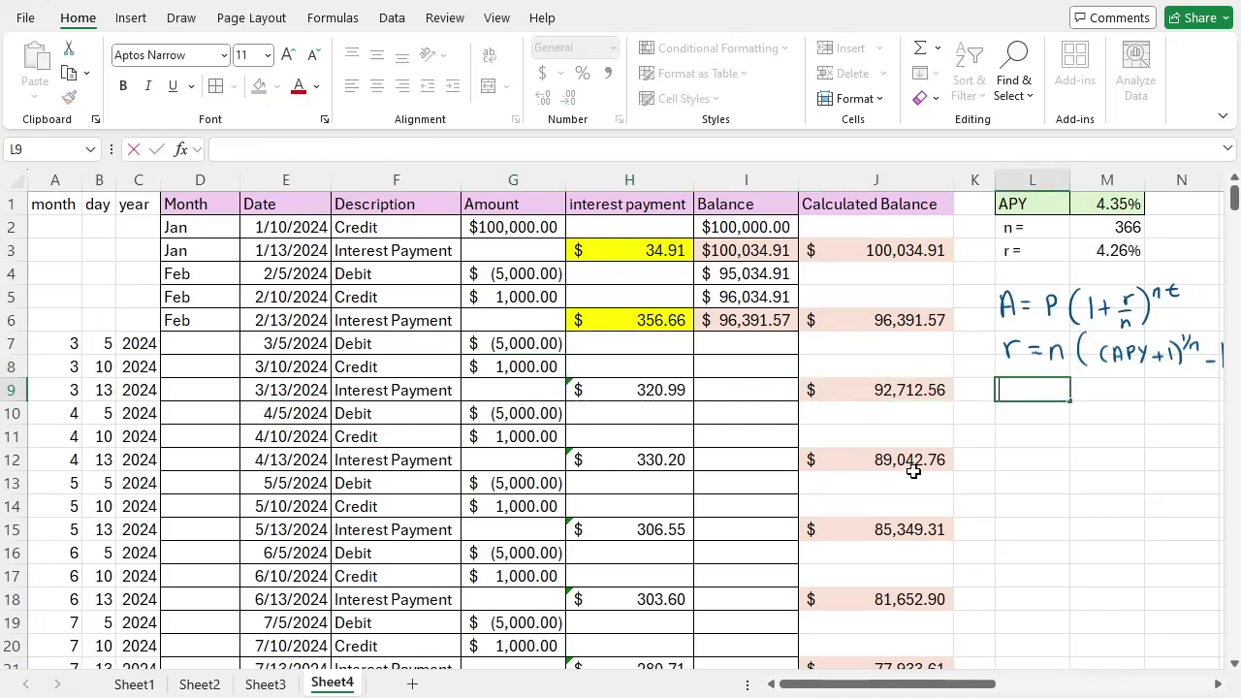
{"action": "scroll", "coordinate": [915, 470], "scroll_direction": "down", "scroll_amount": 3}
{"action": "scroll", "coordinate": [922, 483], "scroll_direction": "down", "scroll_amount": 4}
{"action": "left_click", "coordinate": [921, 528]}
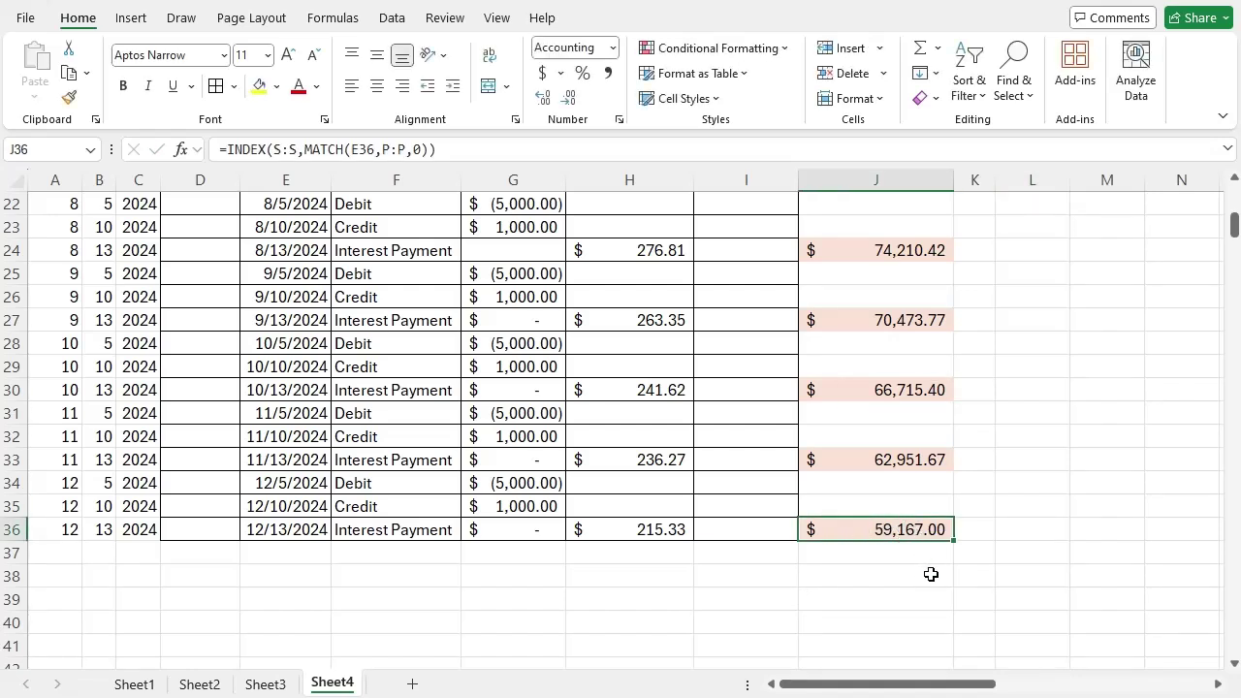
{"action": "left_click", "coordinate": [638, 577]}
{"action": "type", "text": "su"}
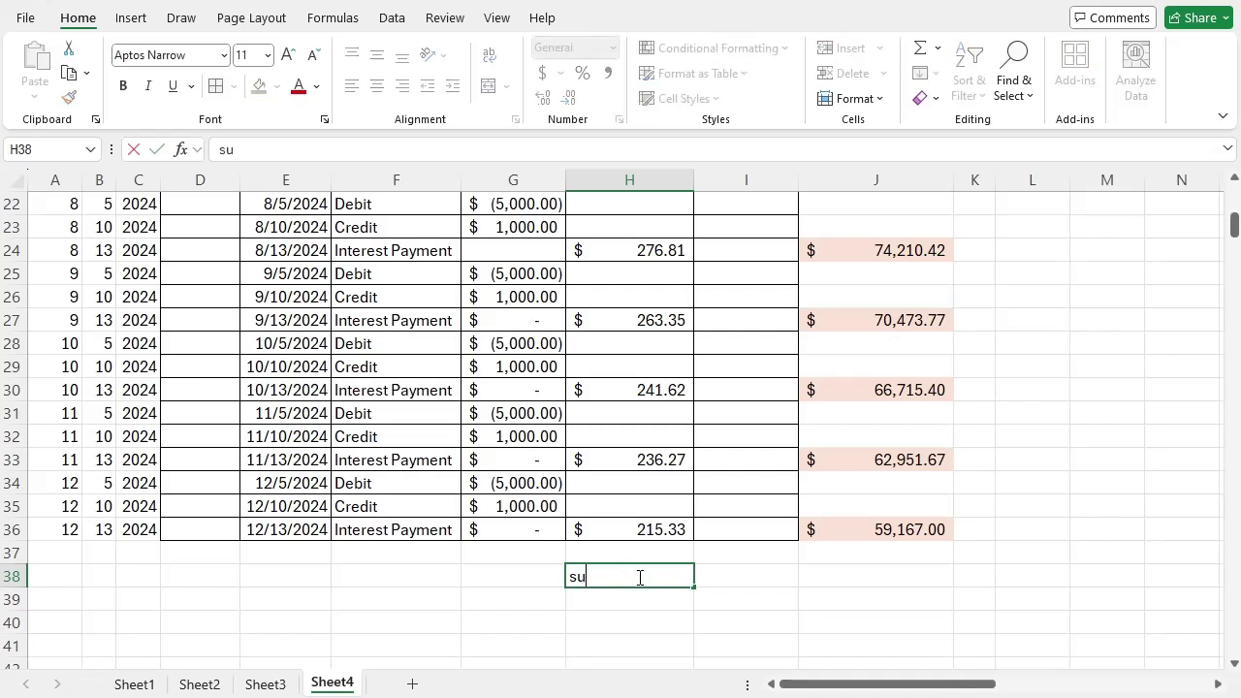
{"action": "key", "text": "Up"}
{"action": "key", "text": "Up"}
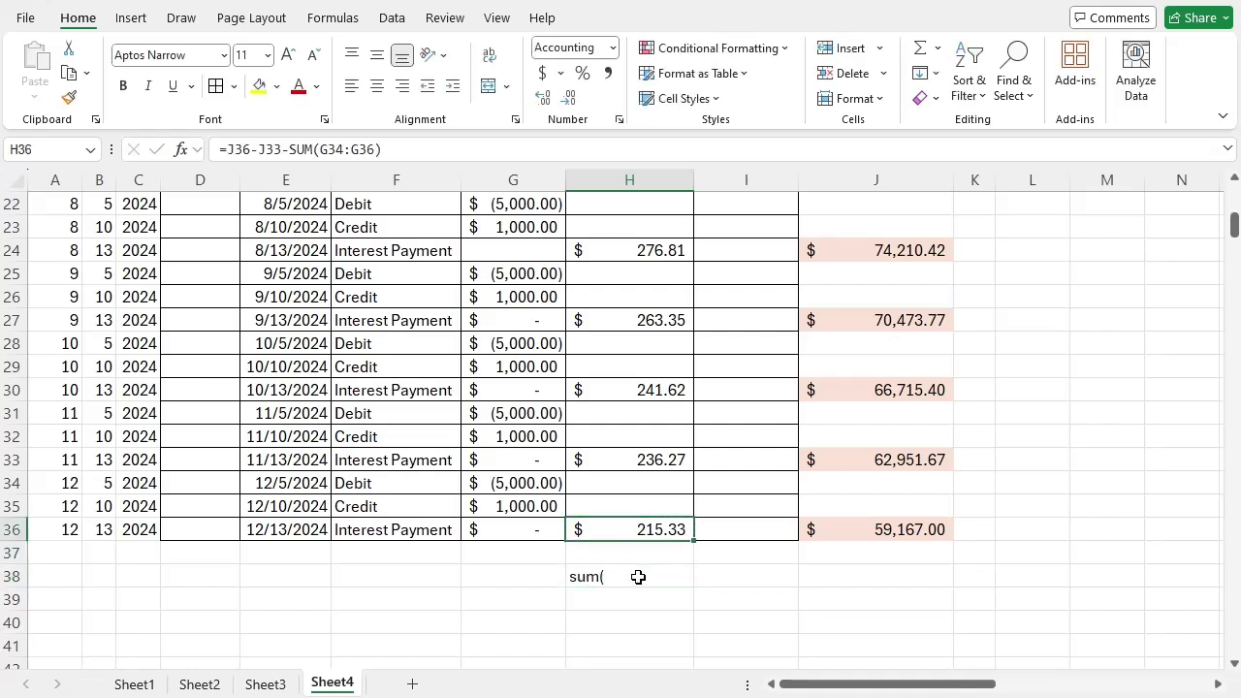
{"action": "key", "text": "Down"}
Total the year's interest payments in H38 with =SUM(H2:H36), replacing the unfinished sum text
{"action": "left_click", "coordinate": [637, 575]}
{"action": "type", "text": "="}
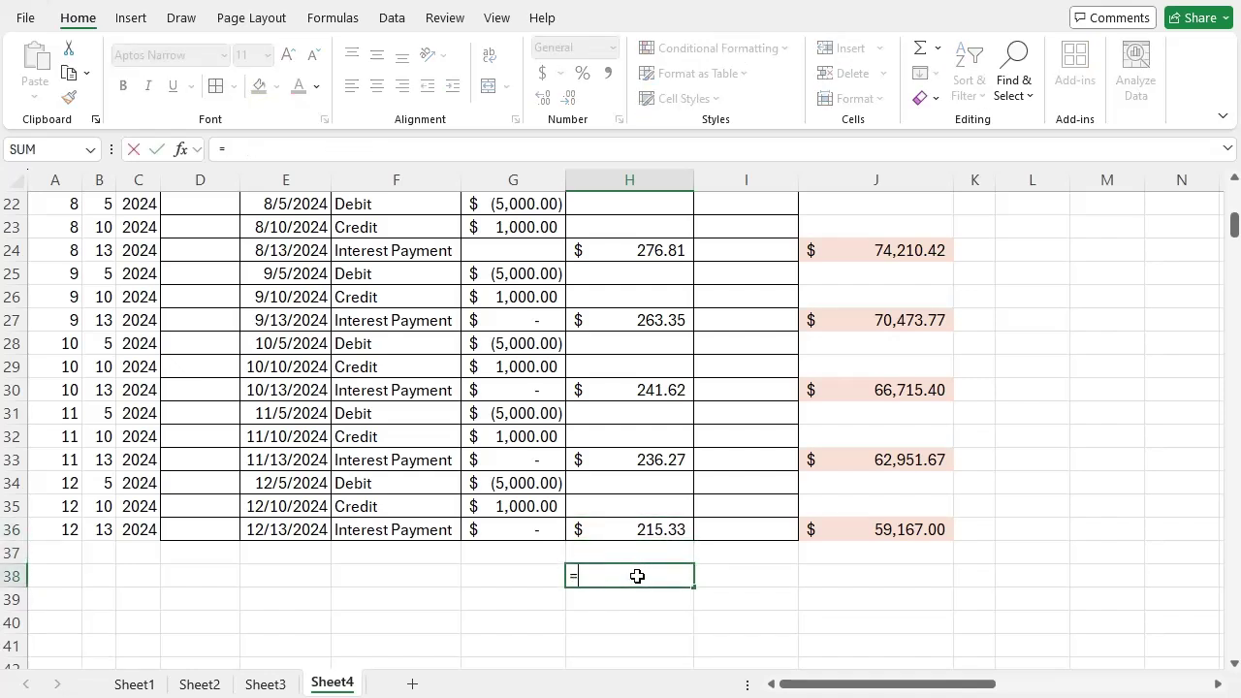
{"action": "type", "text": "sum("}
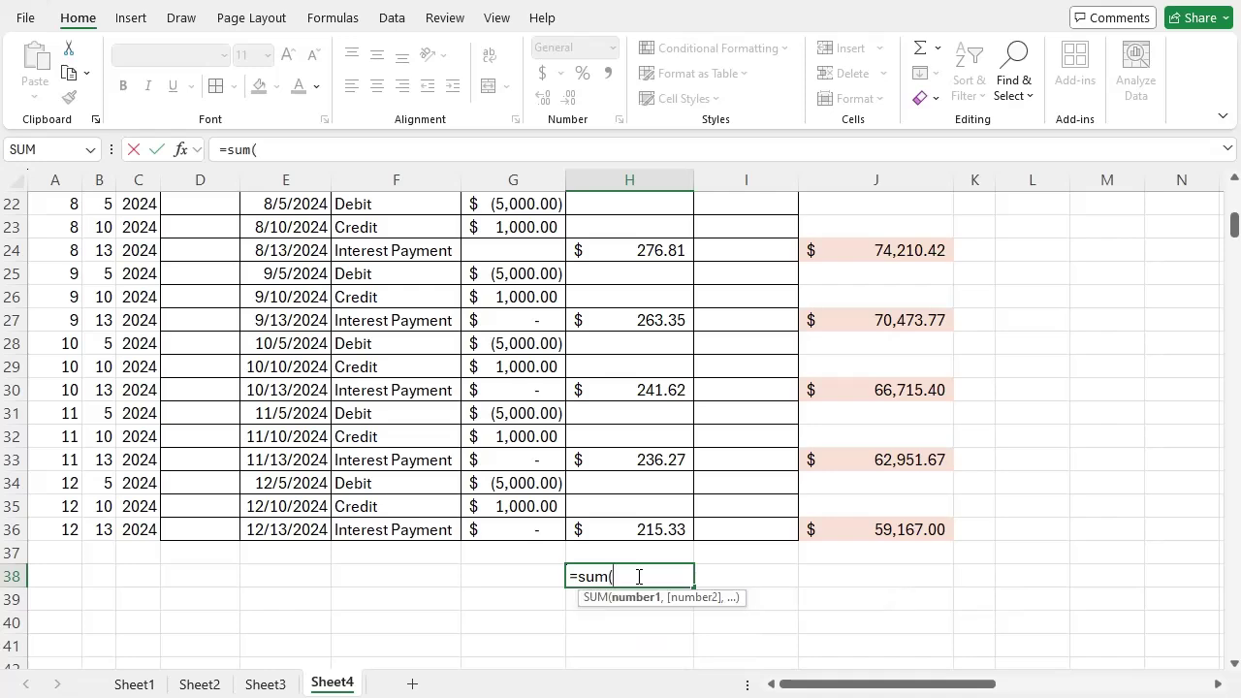
{"action": "key", "text": "Up"}
{"action": "key", "text": "Up"}
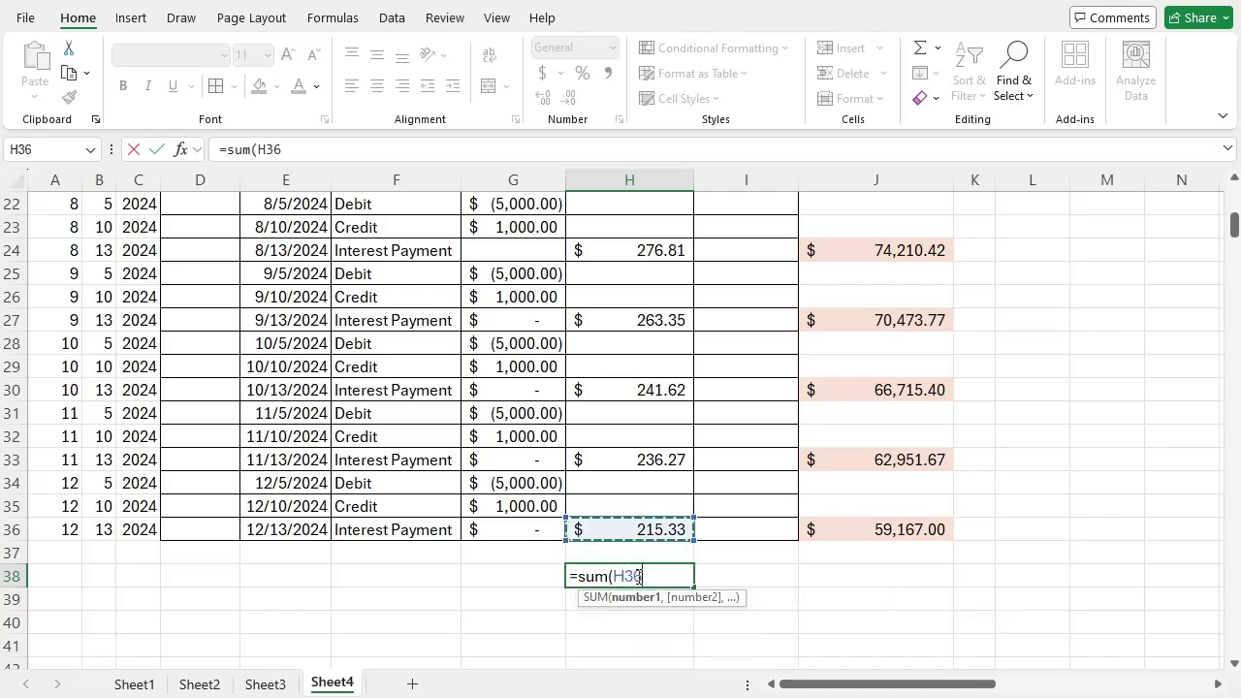
{"action": "key", "text": "shift+Up"}
{"action": "key", "text": "shift+Up"}
{"action": "key", "text": "shift+Up"}
{"action": "key", "text": "shift+Up"}
{"action": "key", "text": "shift+Up"}
{"action": "key", "text": "shift+Up"}
{"action": "key", "text": "shift+Up"}
{"action": "key", "text": "shift+Up"}
{"action": "key", "text": "shift+Up"}
{"action": "key", "text": "shift+Up"}
{"action": "key", "text": "shift+Up"}
{"action": "key", "text": "shift+Up"}
{"action": "key", "text": "shift+Up"}
{"action": "key", "text": "shift+Up"}
{"action": "key", "text": "shift+Up"}
{"action": "key", "text": "shift+Up"}
{"action": "key", "text": "shift+Up"}
{"action": "key", "text": "shift+Up"}
{"action": "key", "text": "shift+Up"}
{"action": "key", "text": "shift+Up"}
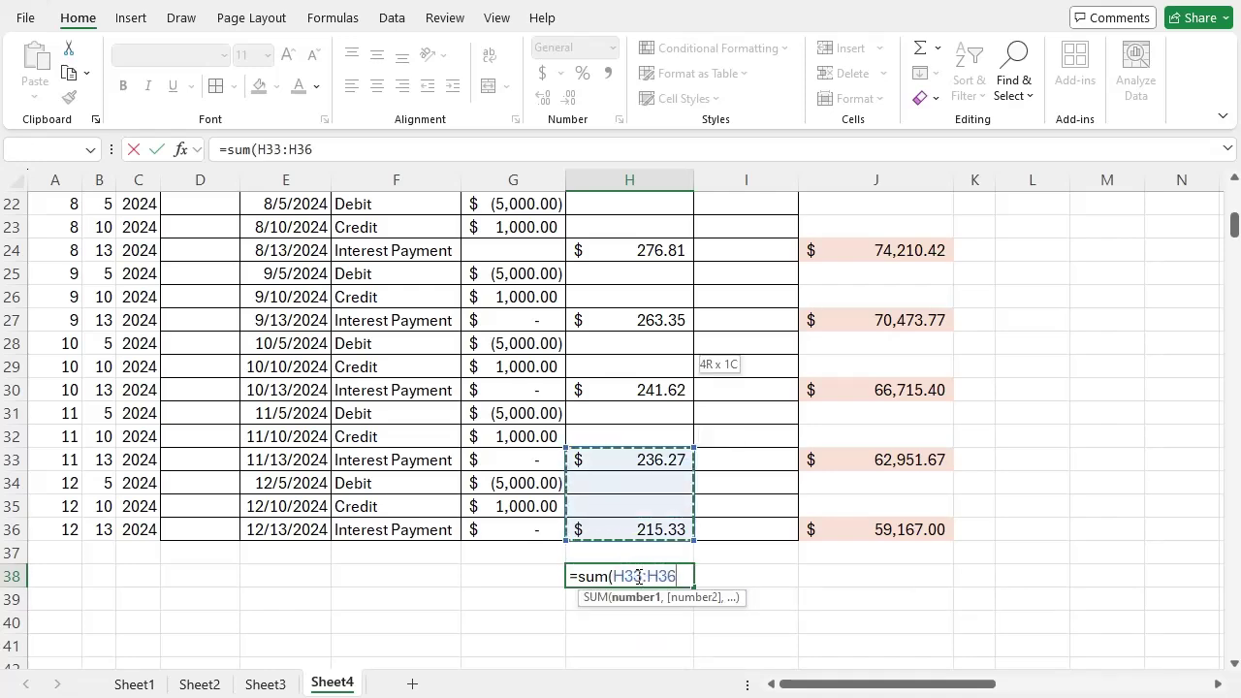
{"action": "key", "text": "shift+Up"}
{"action": "key", "text": "shift+Up"}
{"action": "key", "text": "shift+Up"}
{"action": "key", "text": "shift+Up"}
{"action": "key", "text": "shift+Up"}
{"action": "key", "text": "shift+Up"}
{"action": "key", "text": "shift+Up"}
{"action": "key", "text": "shift+Up"}
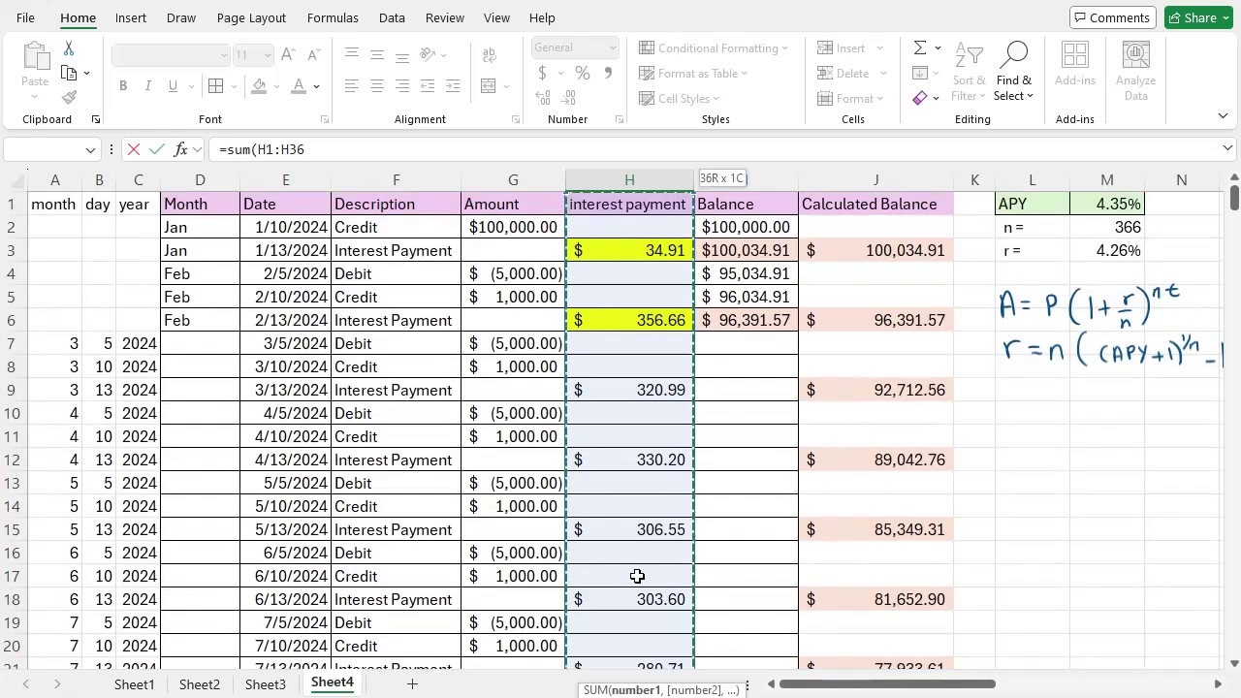
{"action": "key", "text": "shift+Down"}
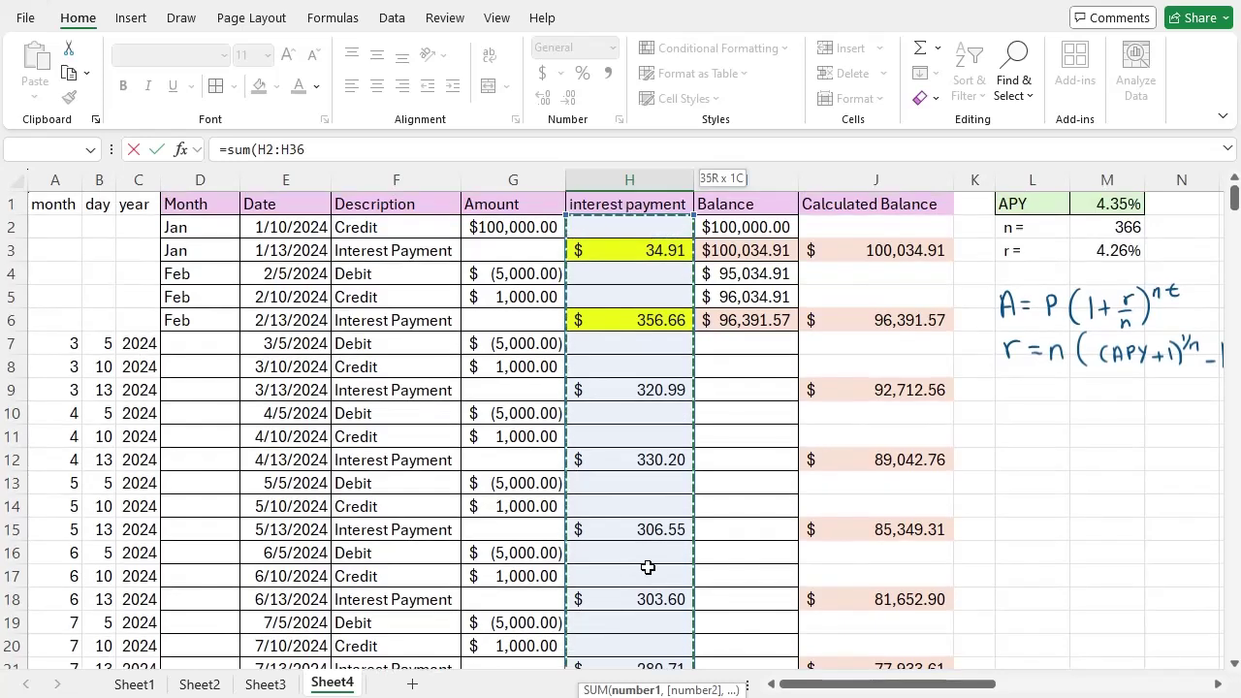
{"action": "scroll", "coordinate": [653, 314], "scroll_direction": "down", "scroll_amount": 2}
{"action": "scroll", "coordinate": [666, 301], "scroll_direction": "down", "scroll_amount": 6}
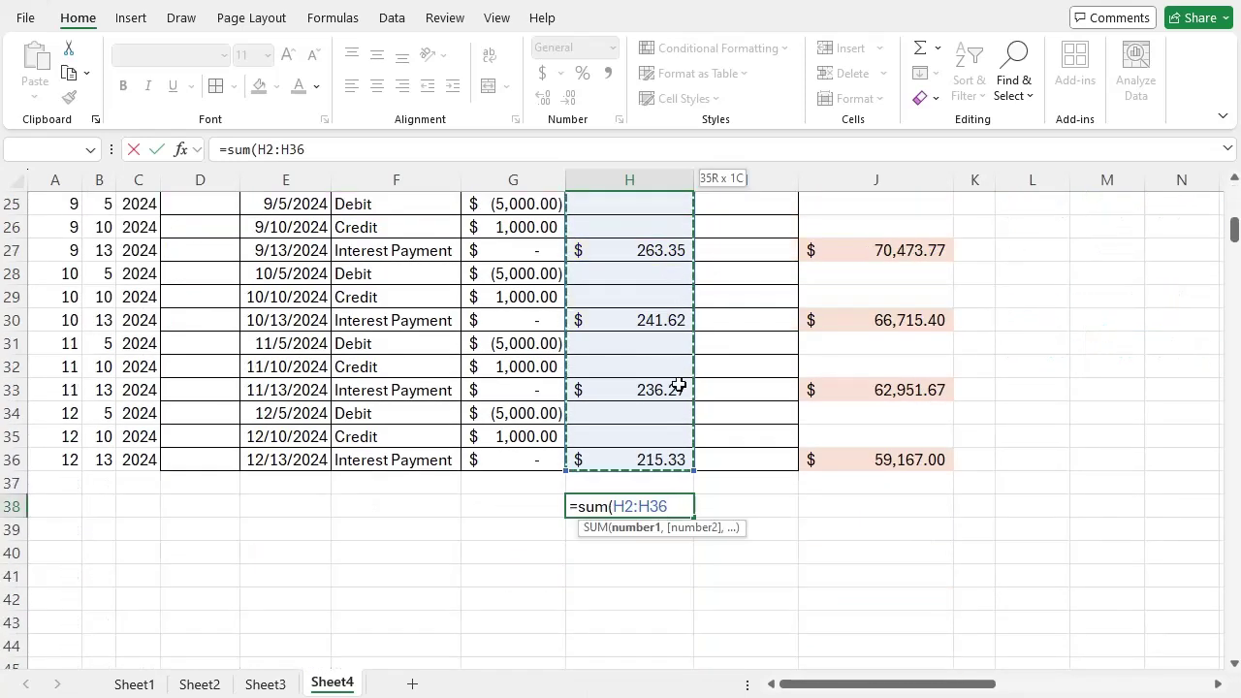
{"action": "type", "text": ")"}
{"action": "key", "text": "Return"}
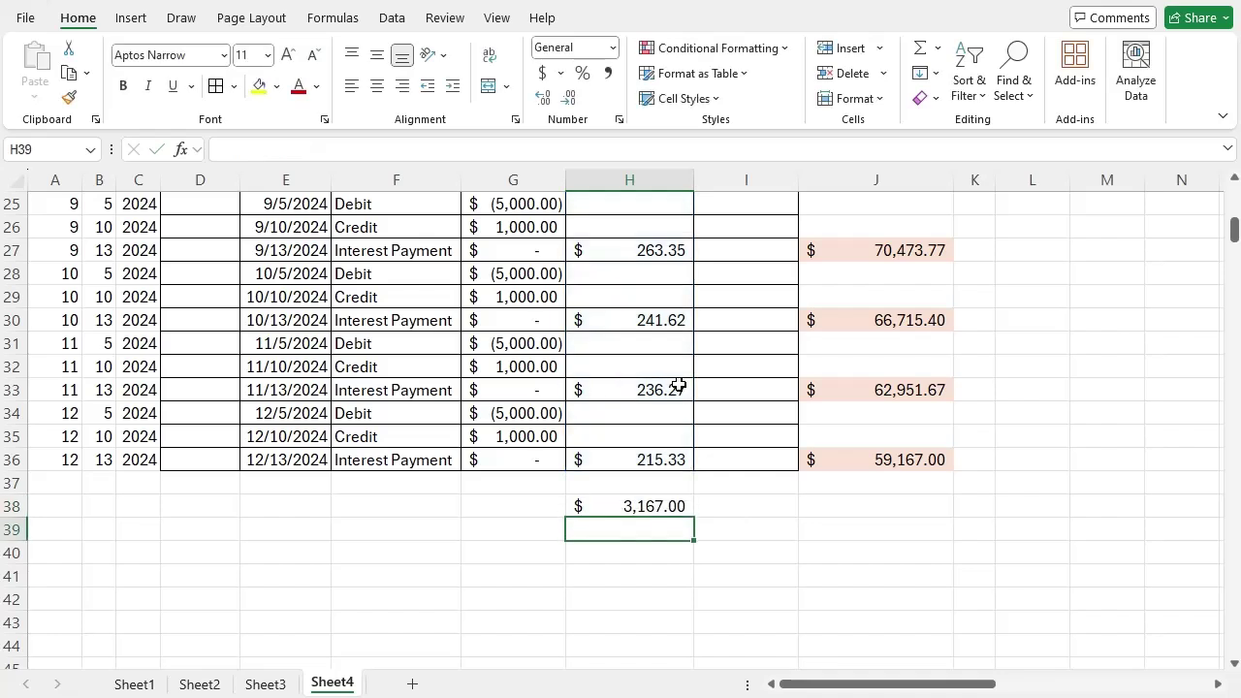
Examine the interest total formula in H38, then review the monthly interest payments, calculated balances and APY inputs
{"action": "key", "text": "Up"}
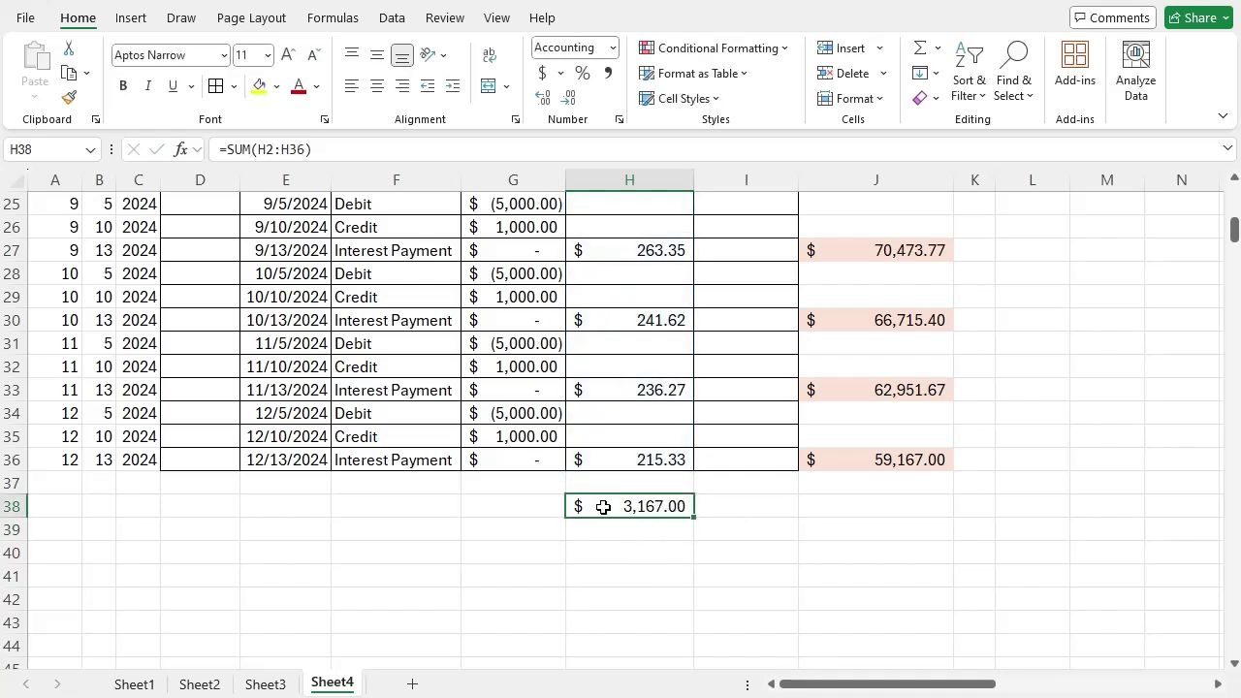
{"action": "left_click", "coordinate": [584, 538]}
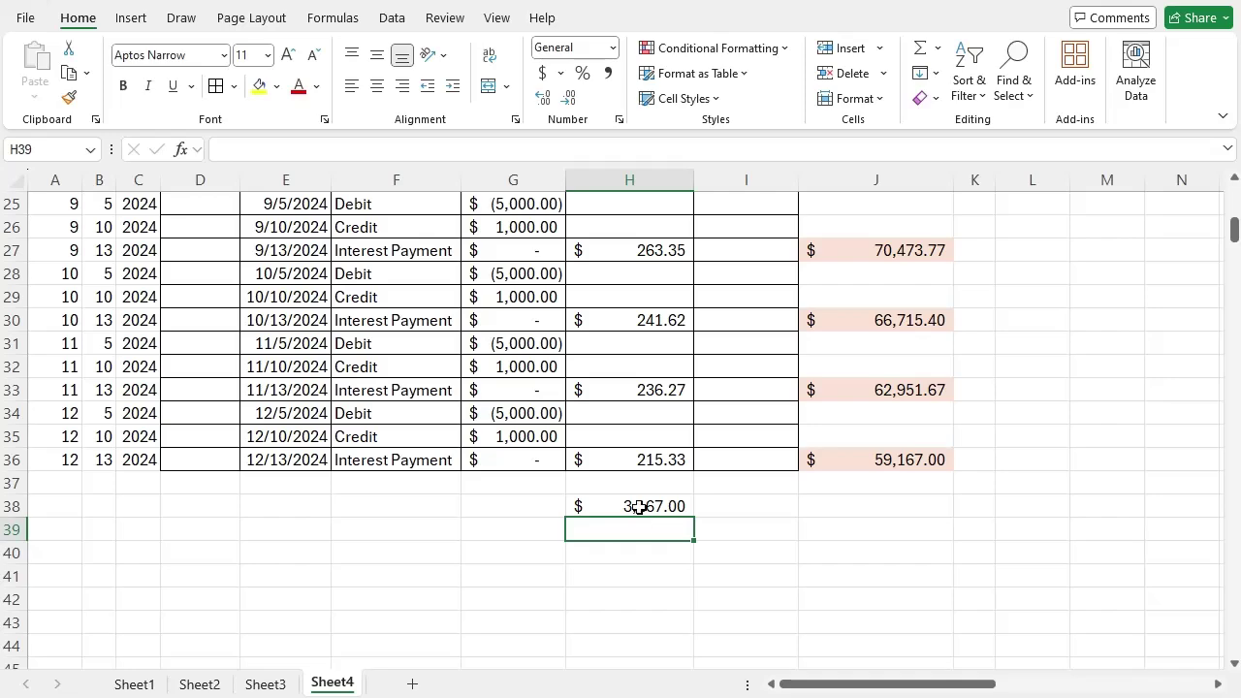
{"action": "left_click", "coordinate": [637, 507]}
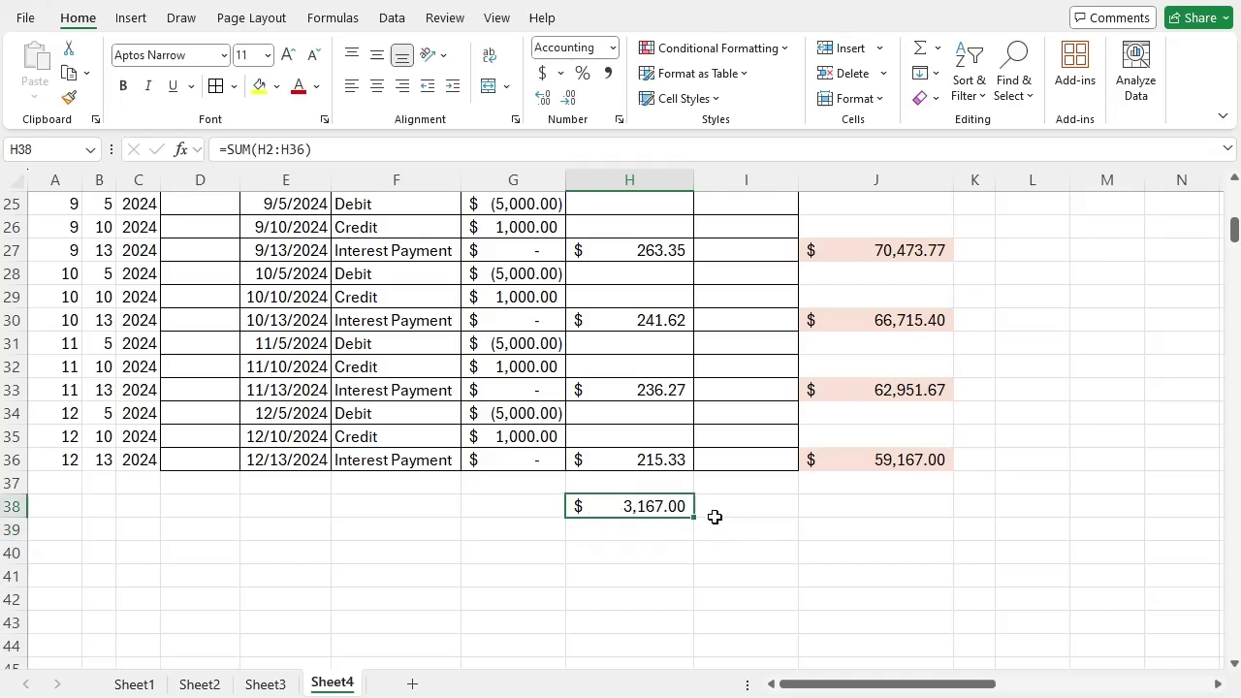
{"action": "scroll", "coordinate": [714, 524], "scroll_direction": "up", "scroll_amount": 8}
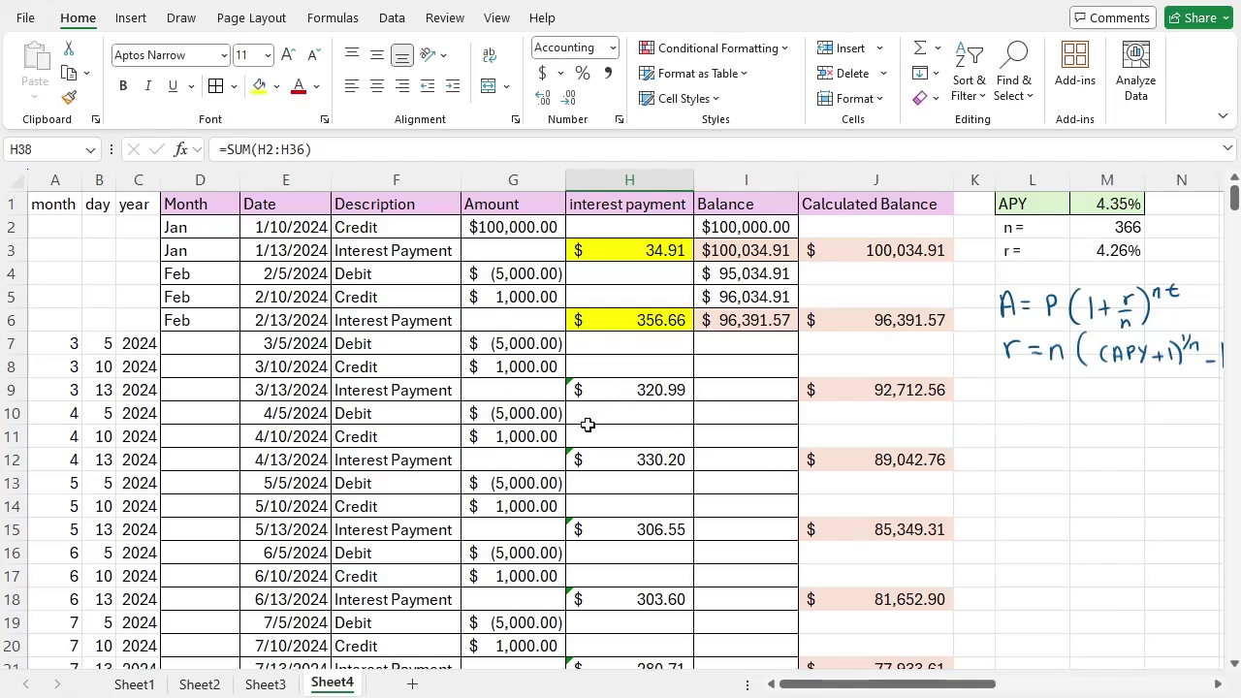
{"action": "scroll", "coordinate": [597, 443], "scroll_direction": "down", "scroll_amount": 2}
{"action": "scroll", "coordinate": [599, 446], "scroll_direction": "up", "scroll_amount": 1}
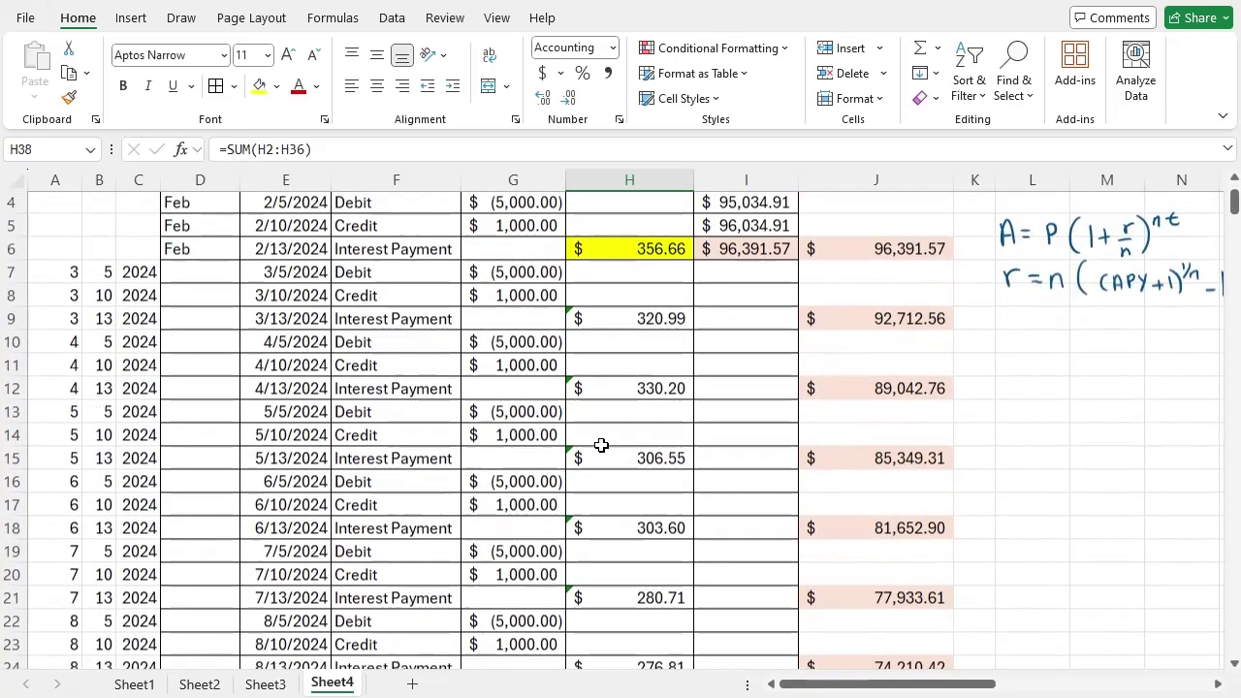
{"action": "scroll", "coordinate": [601, 452], "scroll_direction": "up", "scroll_amount": 1}
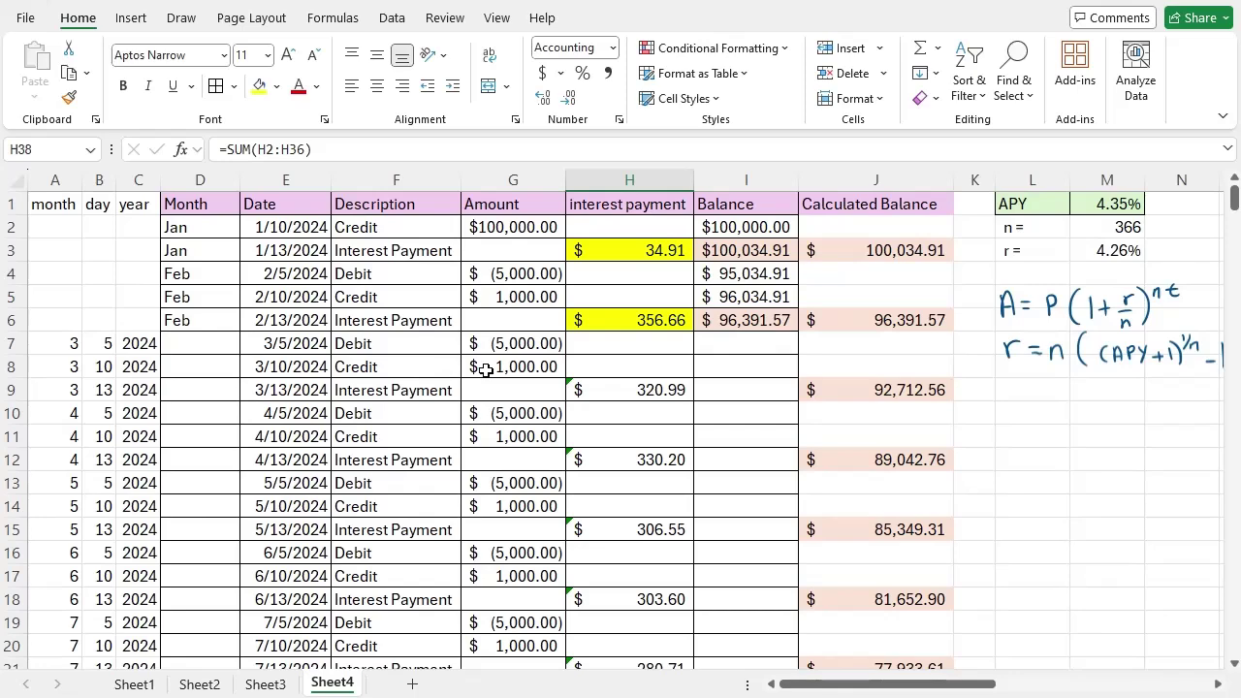
{"action": "scroll", "coordinate": [524, 337], "scroll_direction": "down", "scroll_amount": 1}
{"action": "scroll", "coordinate": [528, 335], "scroll_direction": "up", "scroll_amount": 1}
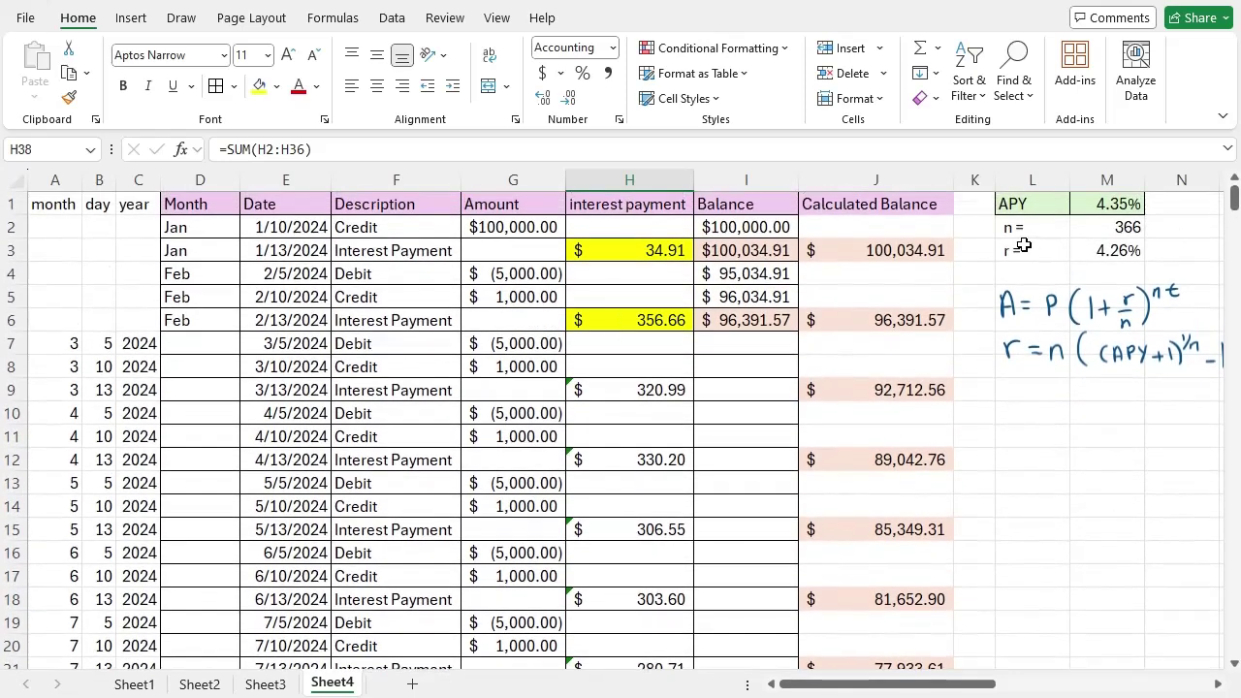